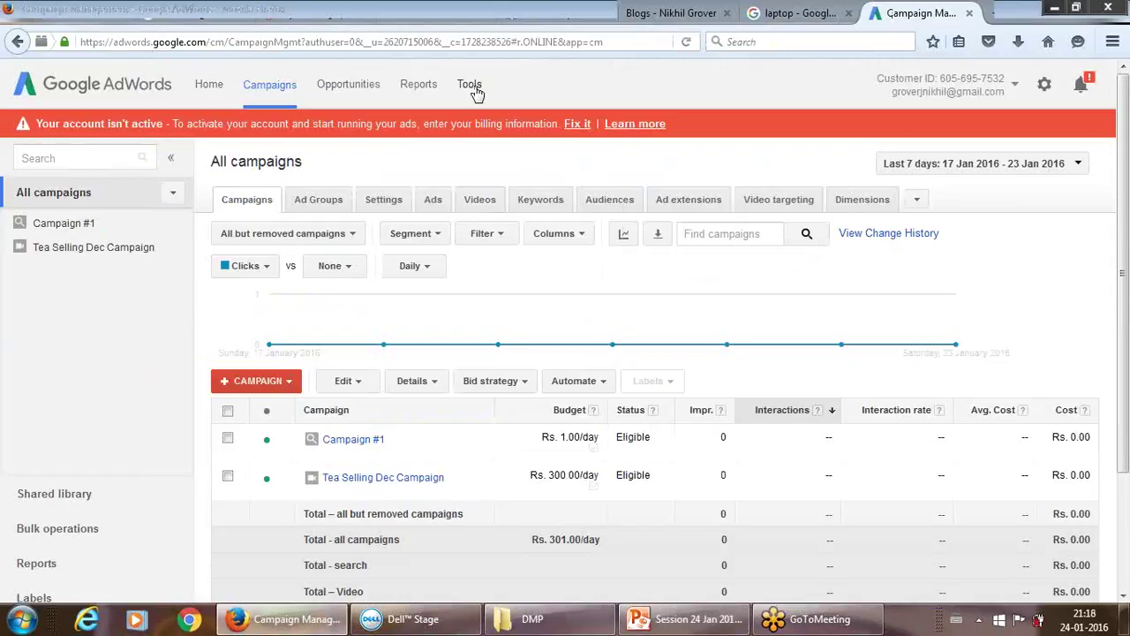
# Open Keyword Planner's search for new keywords by phrase, website or category and enter tea as the product or service.
pyautogui.click(473, 89)
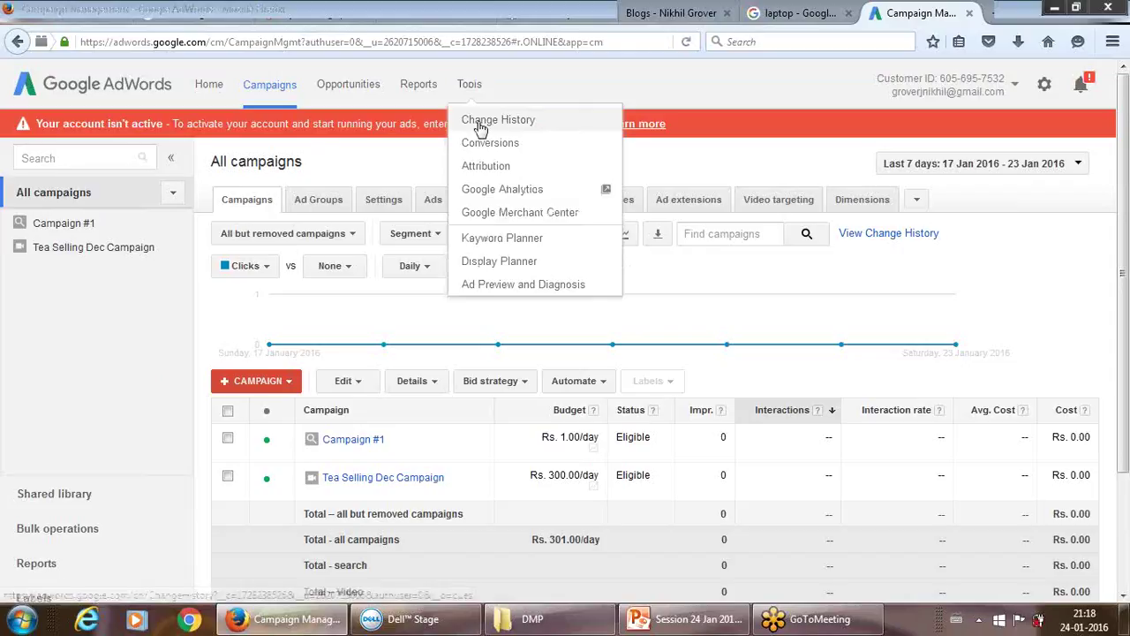
pyautogui.click(477, 238)
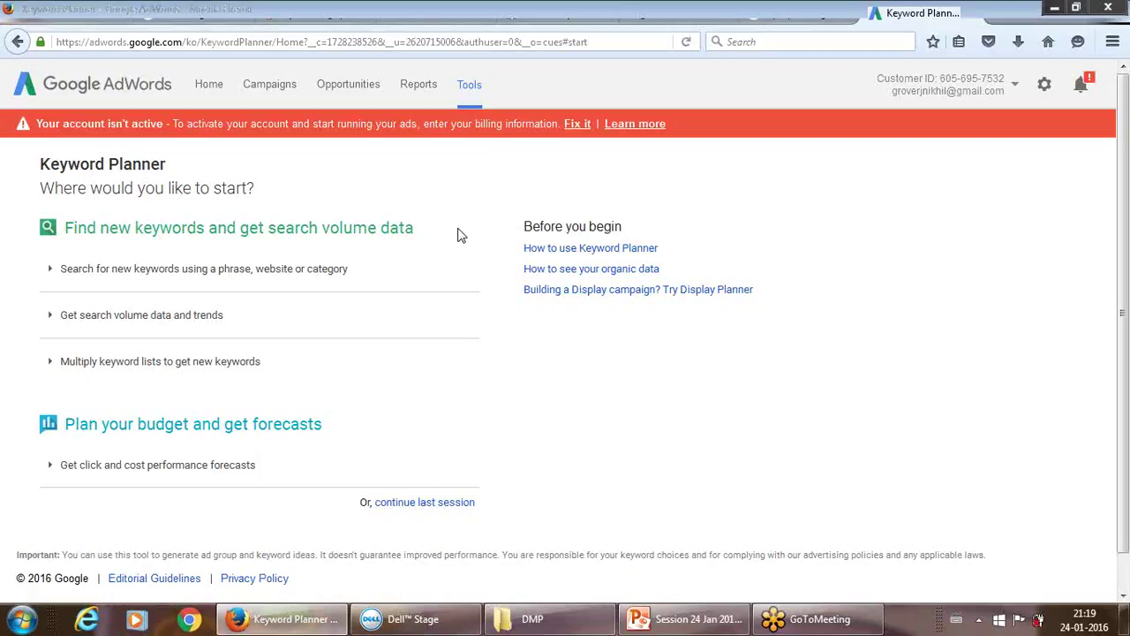
pyautogui.click(80, 274)
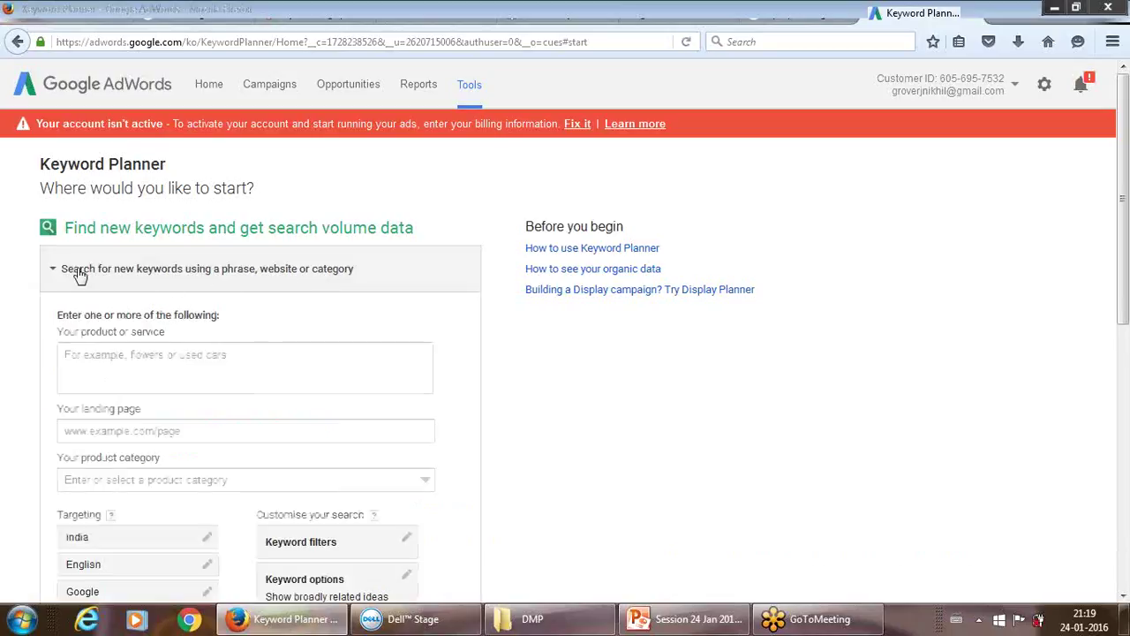
pyautogui.click(90, 360)
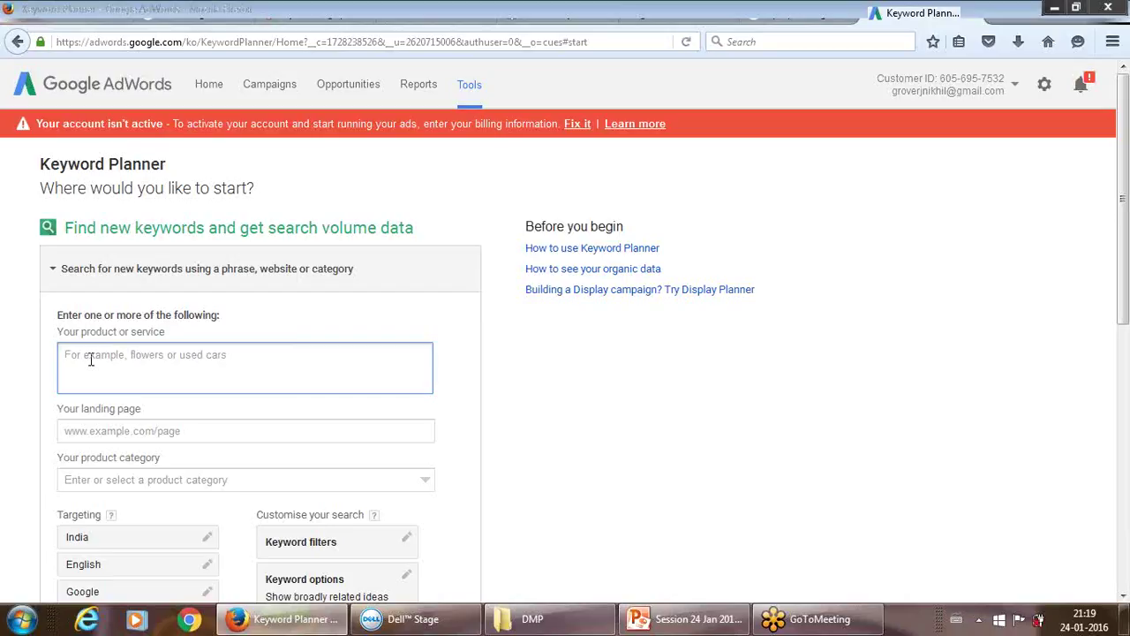
pyautogui.write('tea')
pyautogui.click(311, 433)
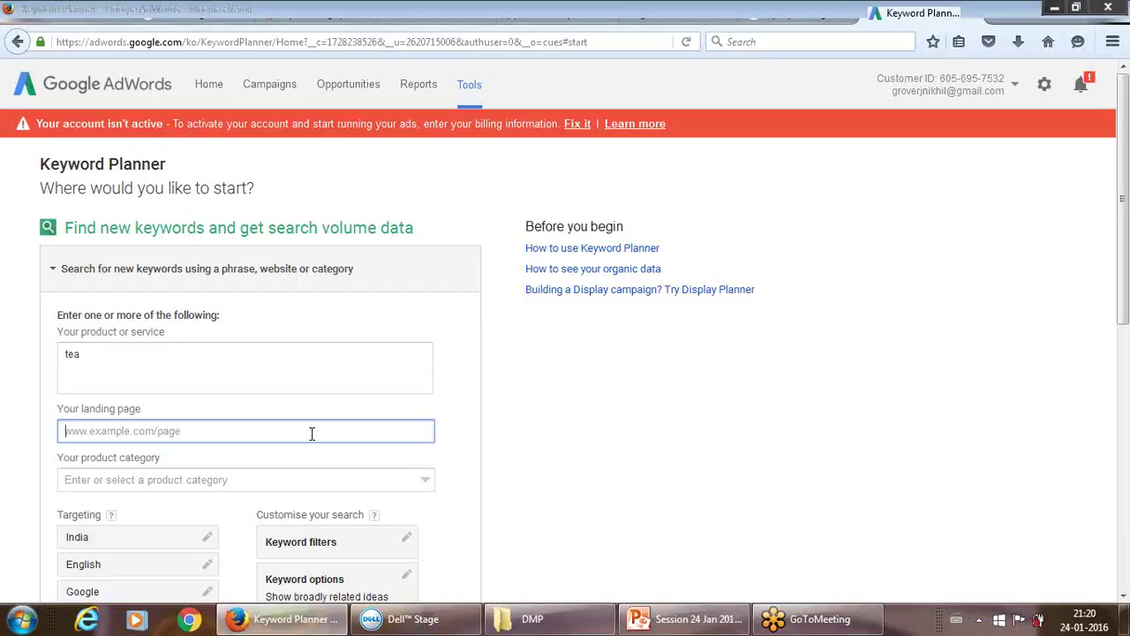
pyautogui.write('www.')
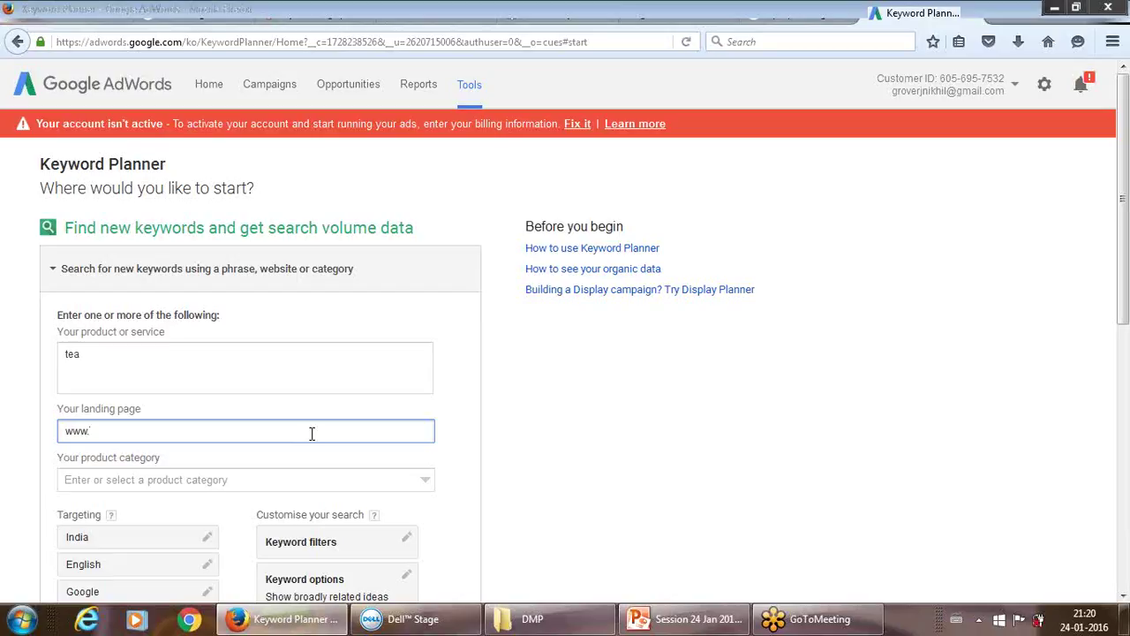
pyautogui.write('pahaditra.com')
pyautogui.click(489, 470)
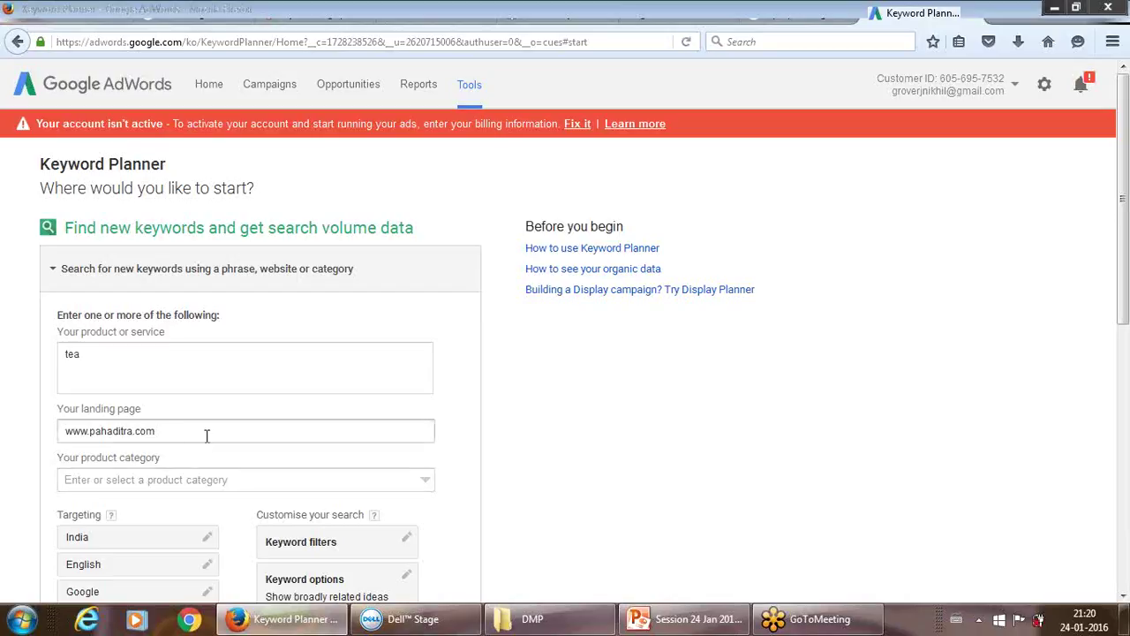
pyautogui.click(130, 430)
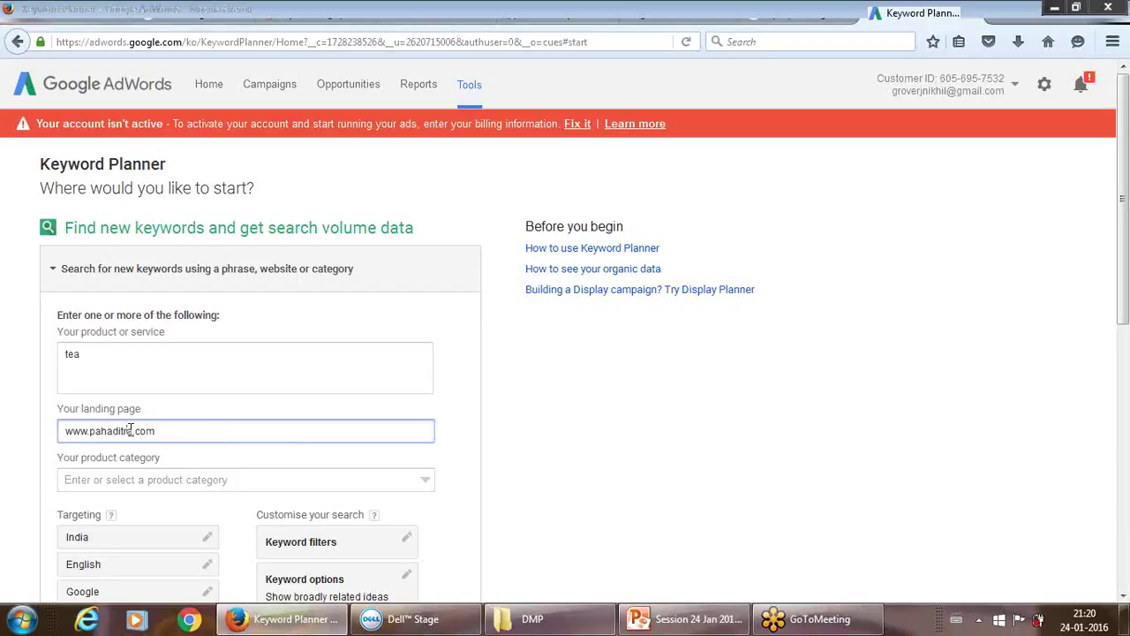
pyautogui.press('BackSpace')
pyautogui.write('e')
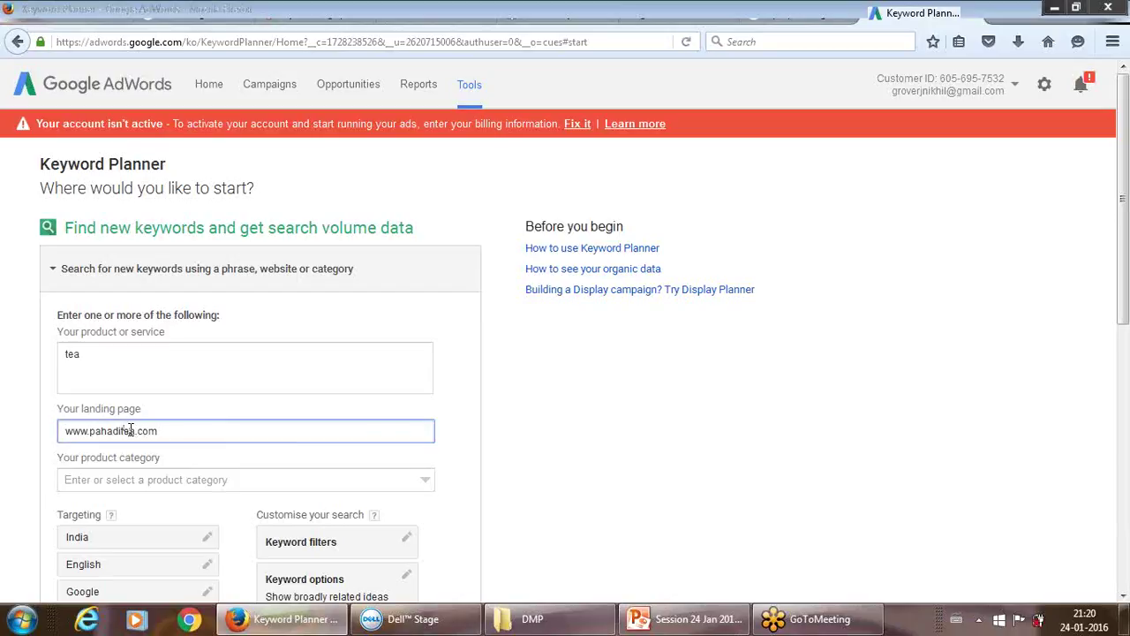
# Leave the product category empty, save India as the target location and get the keyword ideas.
pyautogui.click(215, 480)
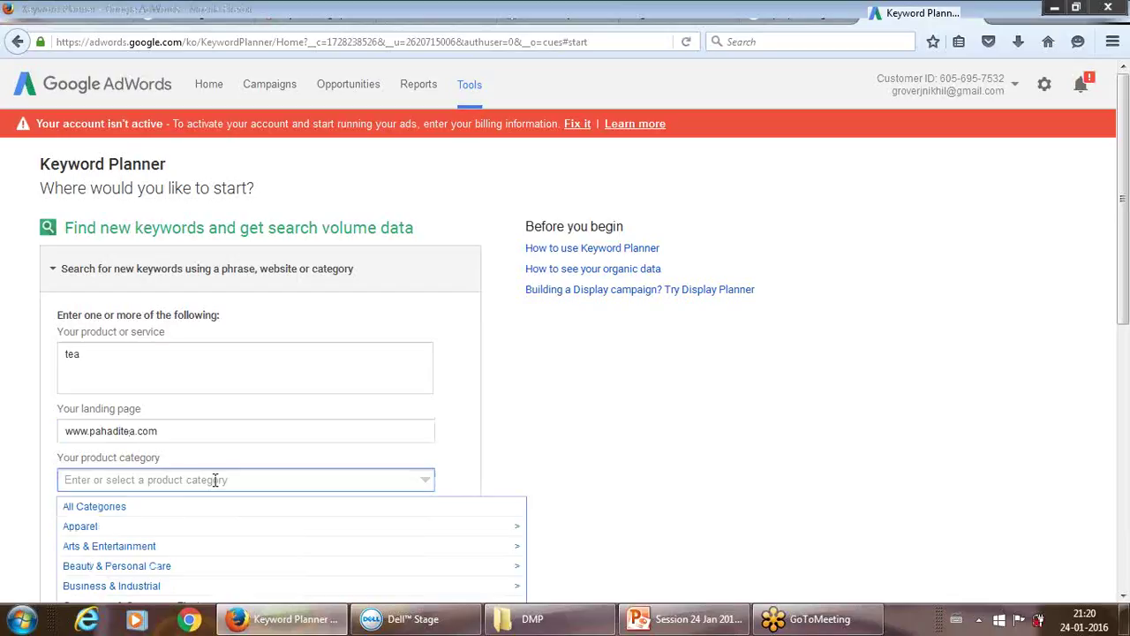
pyautogui.click(574, 465)
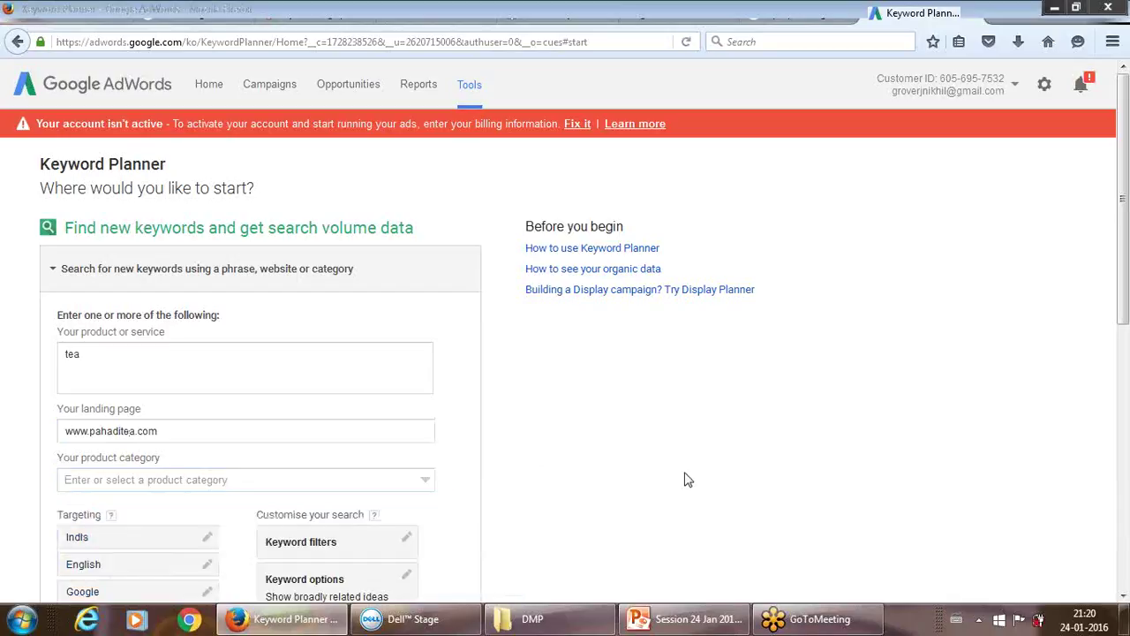
pyautogui.moveTo(1125, 210); pyautogui.dragTo(1125, 252)
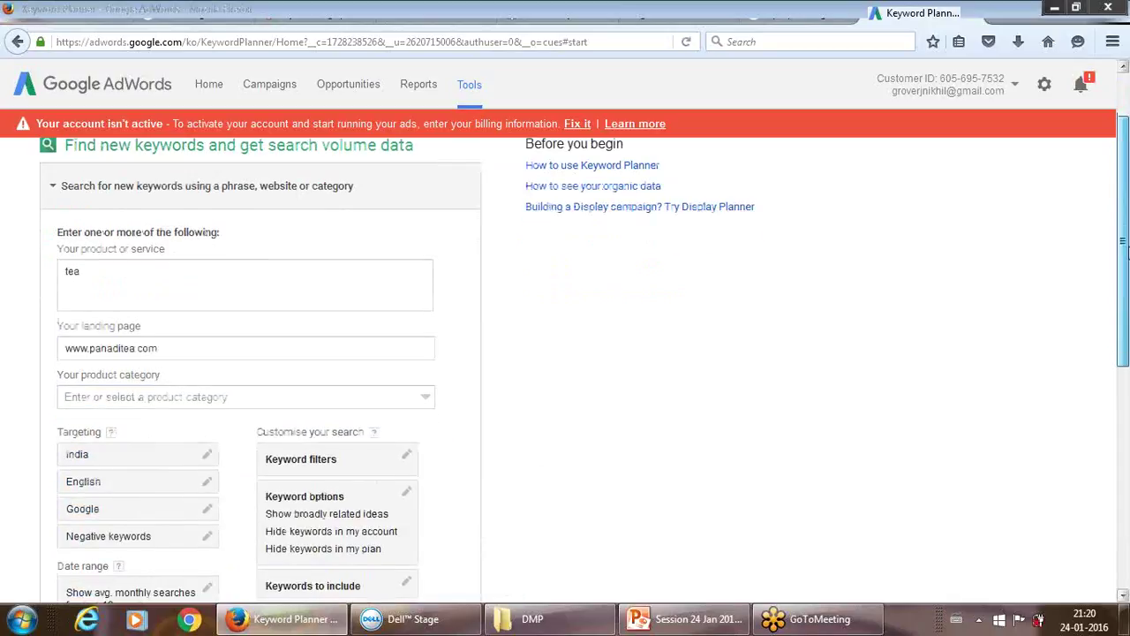
pyautogui.scroll(-3, 1125, 251)
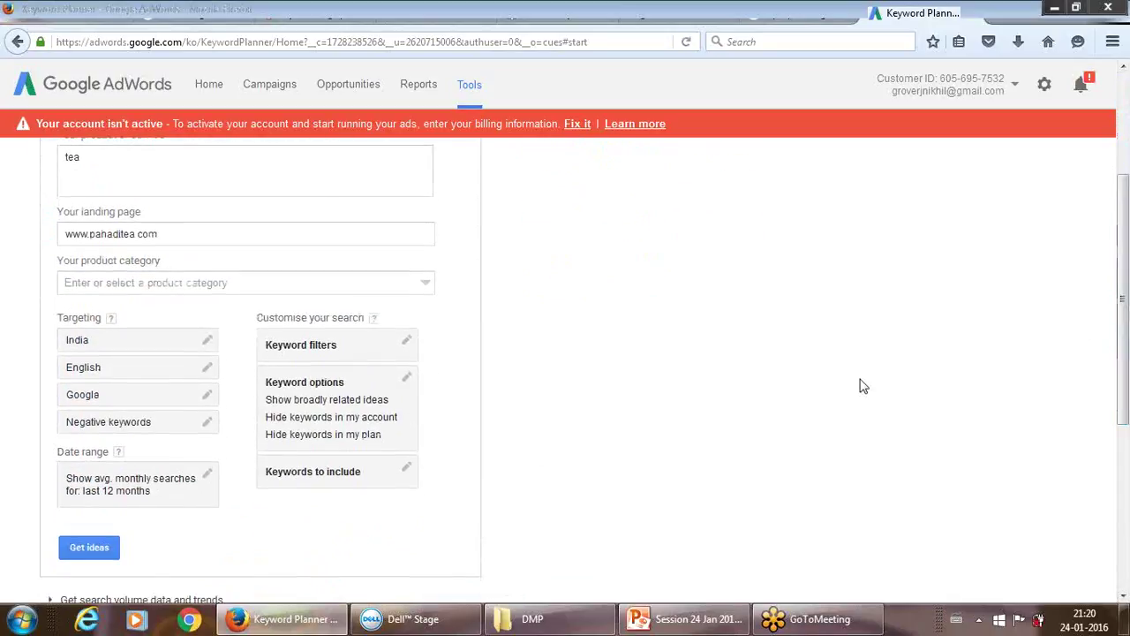
pyautogui.click(208, 341)
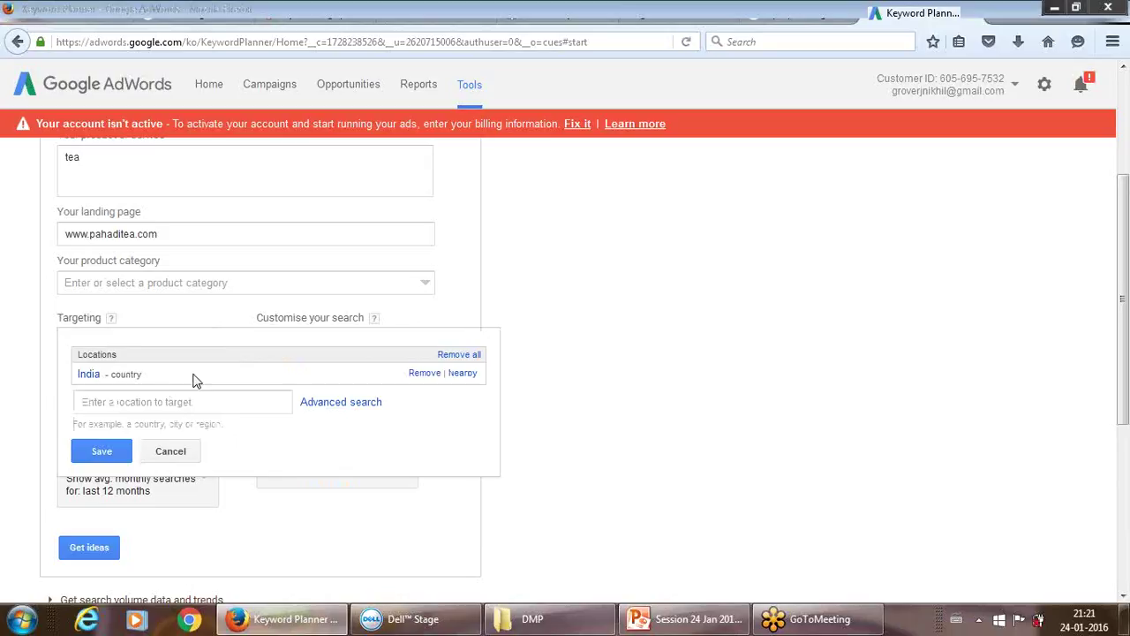
pyautogui.click(122, 452)
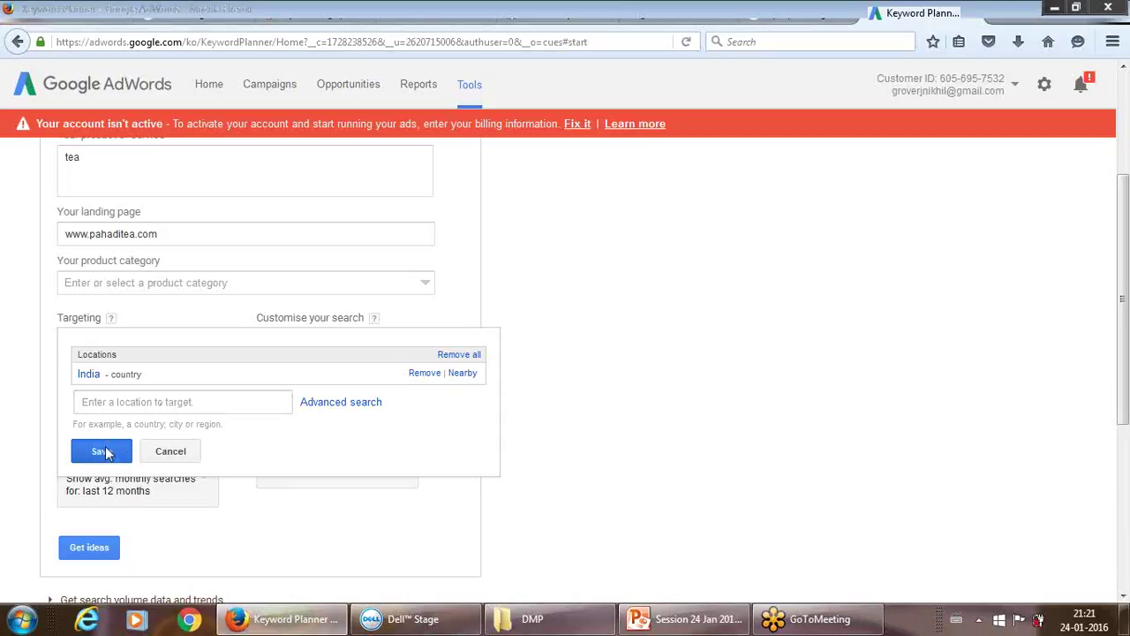
pyautogui.click(89, 547)
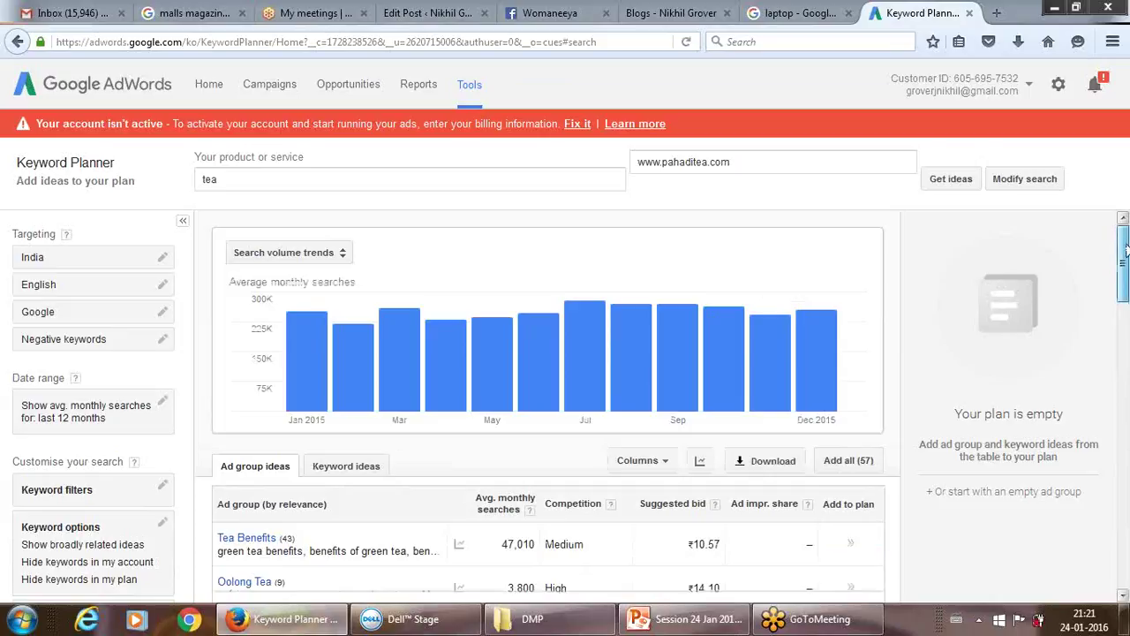
# Switch the results from ad group ideas to keyword ideas and look through the listed keywords.
pyautogui.scroll(-3, 1126, 242)
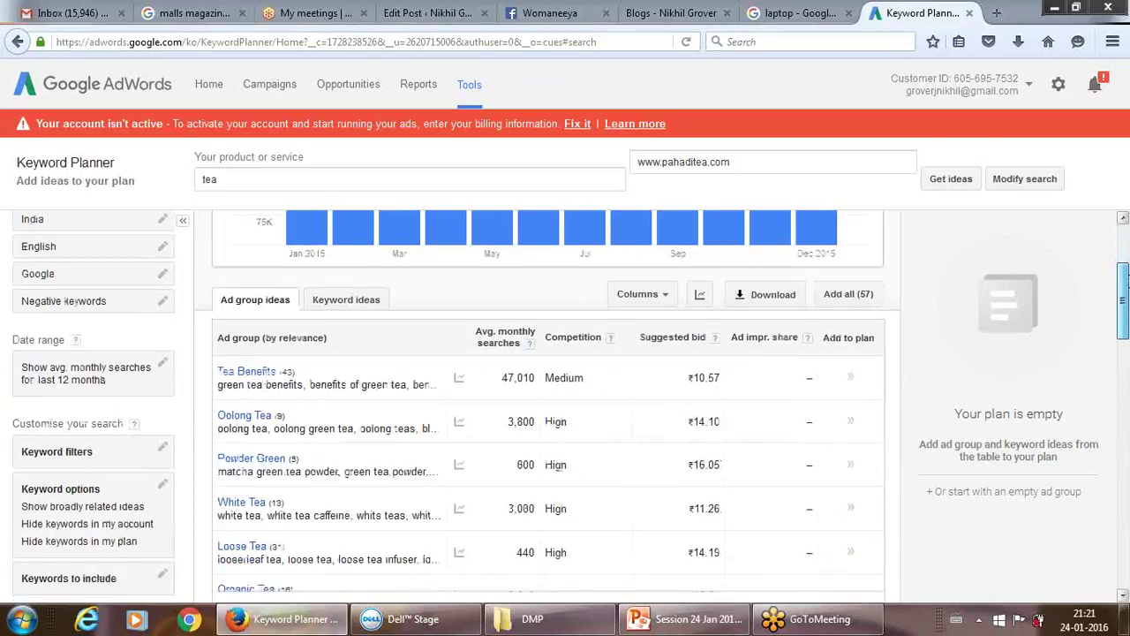
pyautogui.click(354, 300)
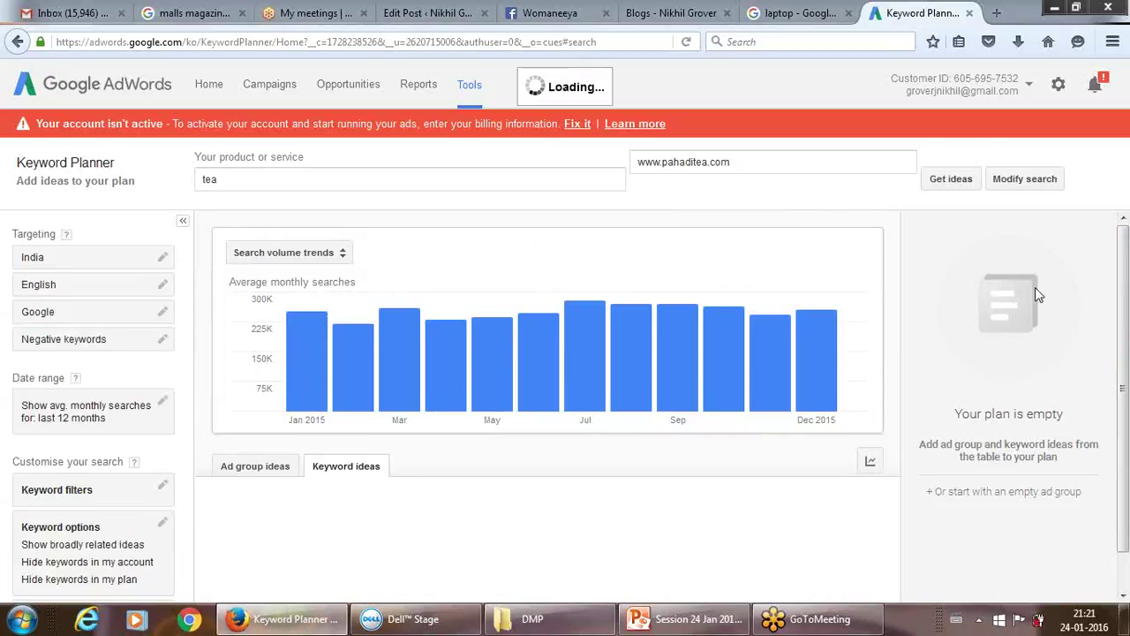
pyautogui.moveTo(1124, 245); pyautogui.dragTo(1124, 304)
pyautogui.scroll(-2, 864, 379)
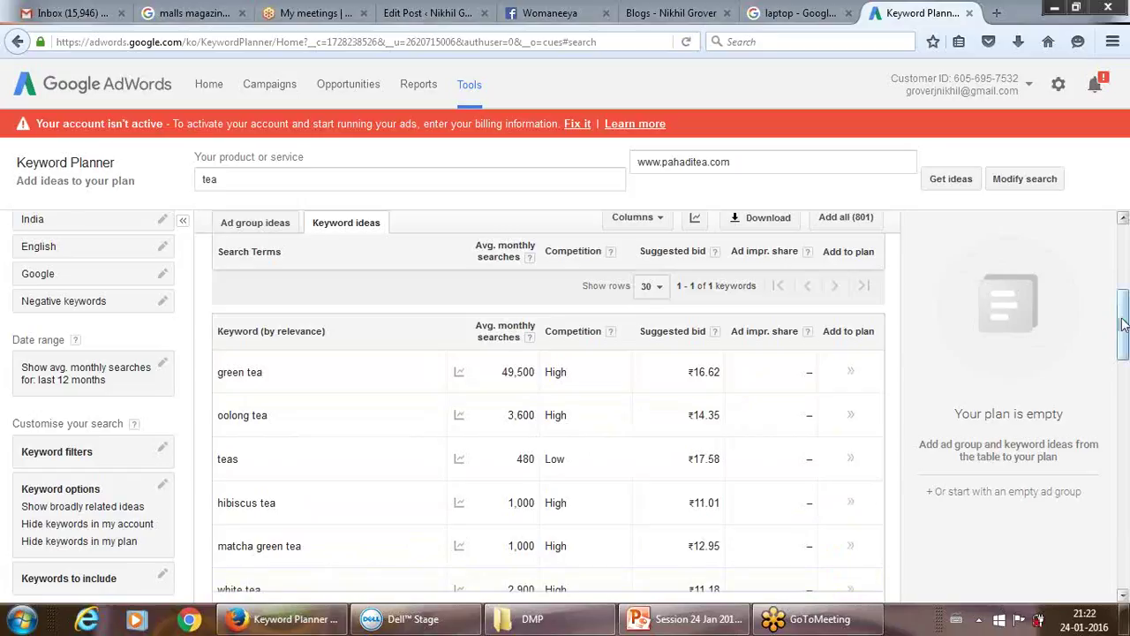
pyautogui.moveTo(1124, 325); pyautogui.dragTo(1124, 473)
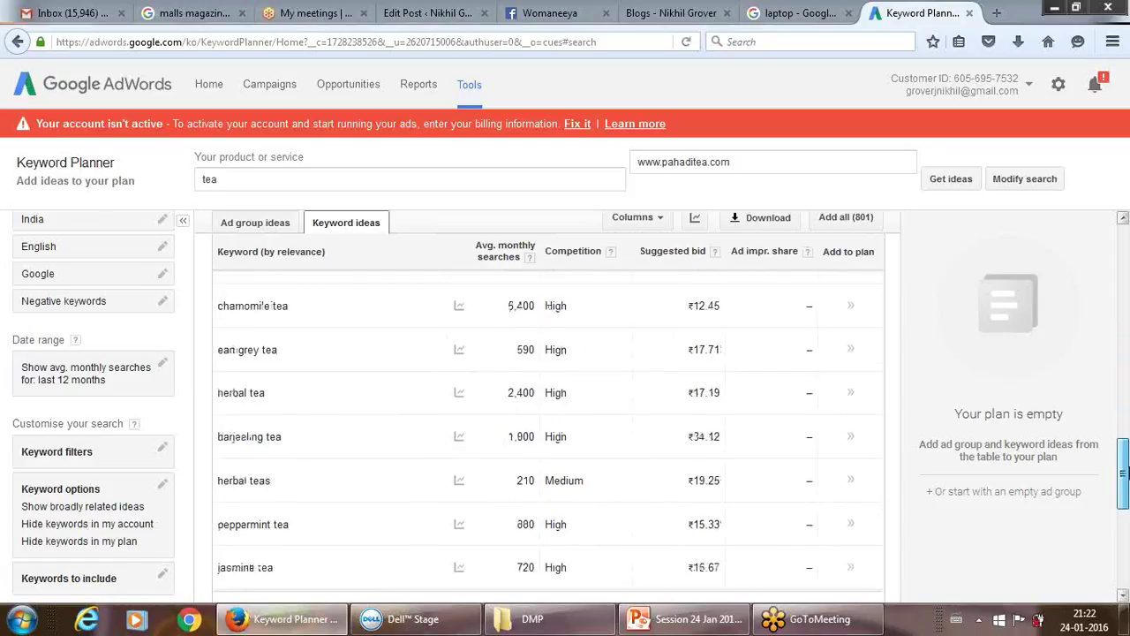
pyautogui.moveTo(1124, 473); pyautogui.dragTo(1125, 256)
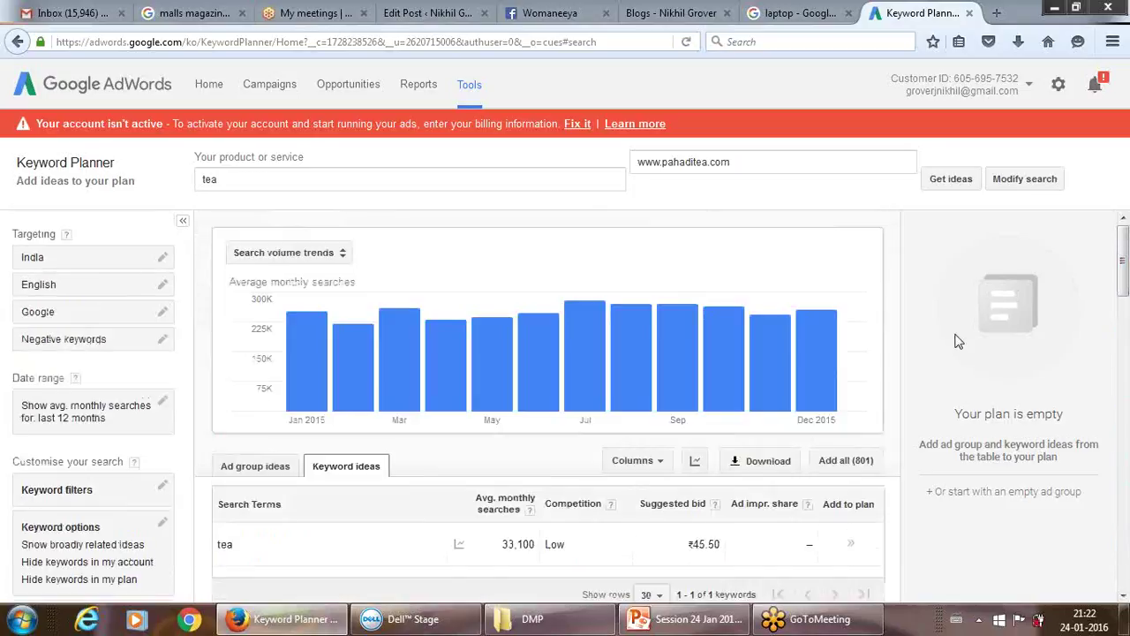
# Download the keyword ideas' historical statistics as Excel CSV and open the file in a maximized Microsoft Excel window.
pyautogui.click(766, 462)
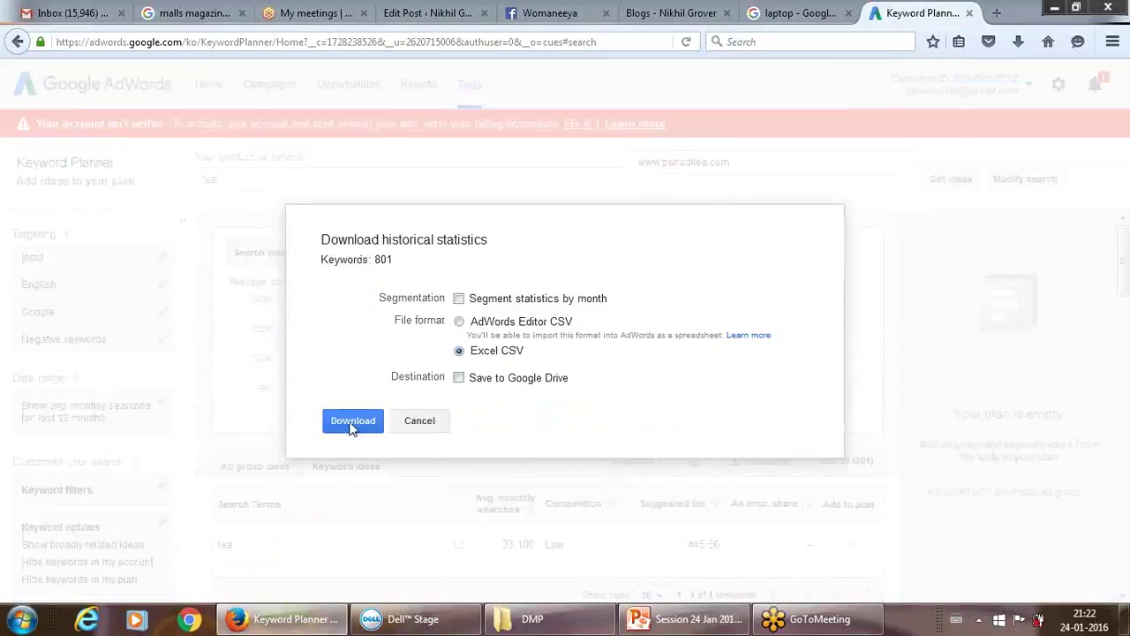
pyautogui.click(352, 422)
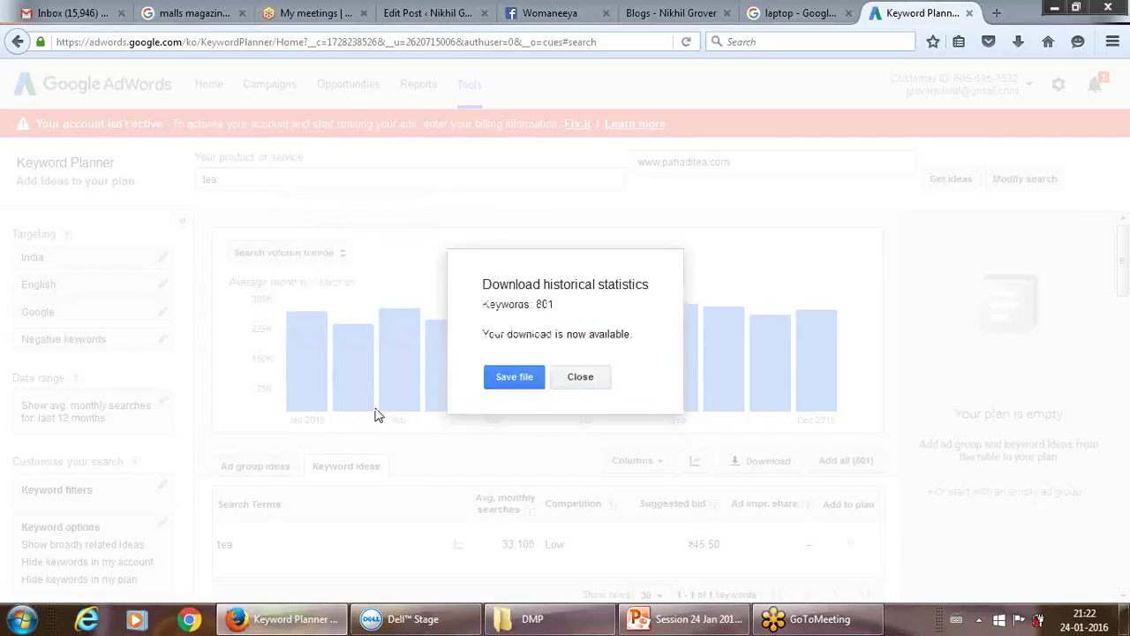
pyautogui.click(515, 380)
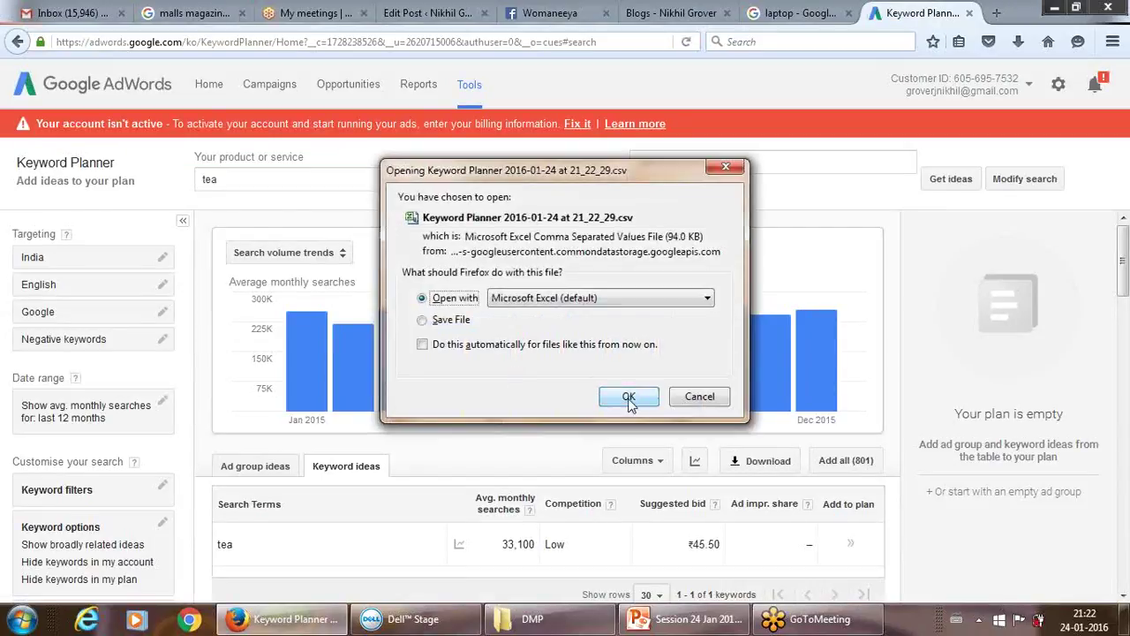
pyautogui.click(628, 398)
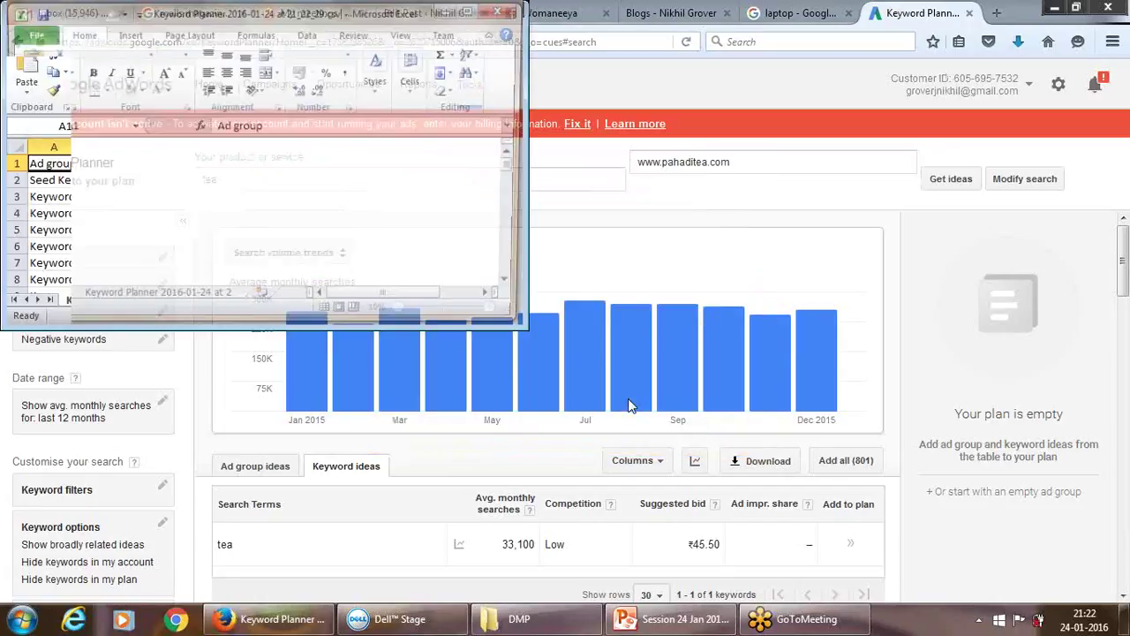
pyautogui.click(474, 11)
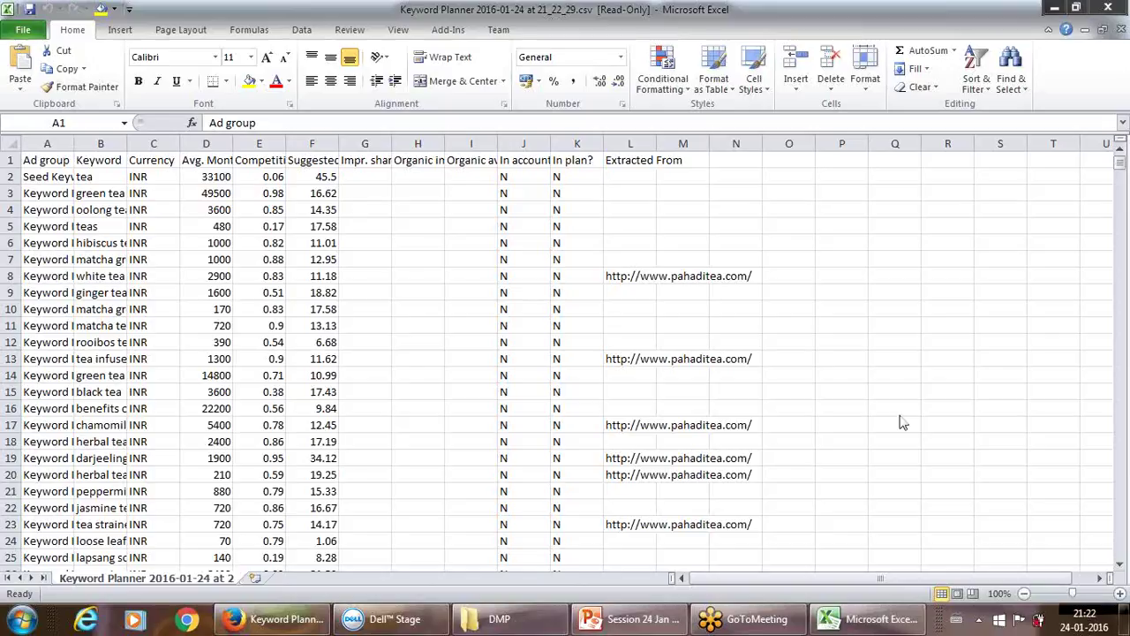
# Widen the Keyword, Avg. Monthly Searches, Competition and Suggested bid columns to make their contents readable.
pyautogui.click(57, 139)
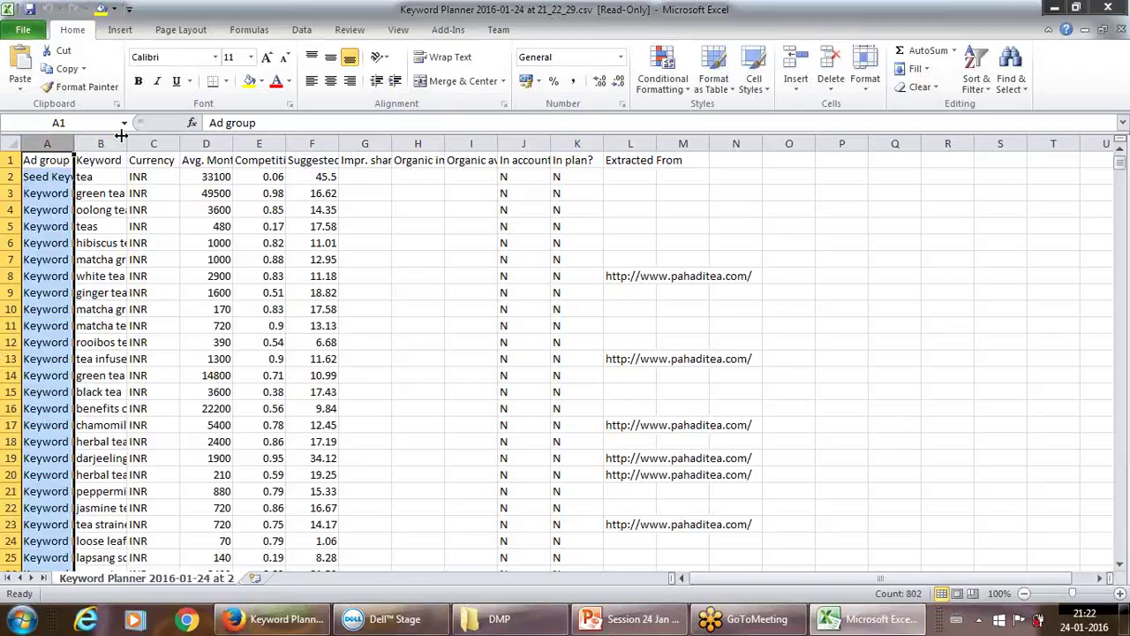
pyautogui.moveTo(128, 142); pyautogui.dragTo(246, 160)
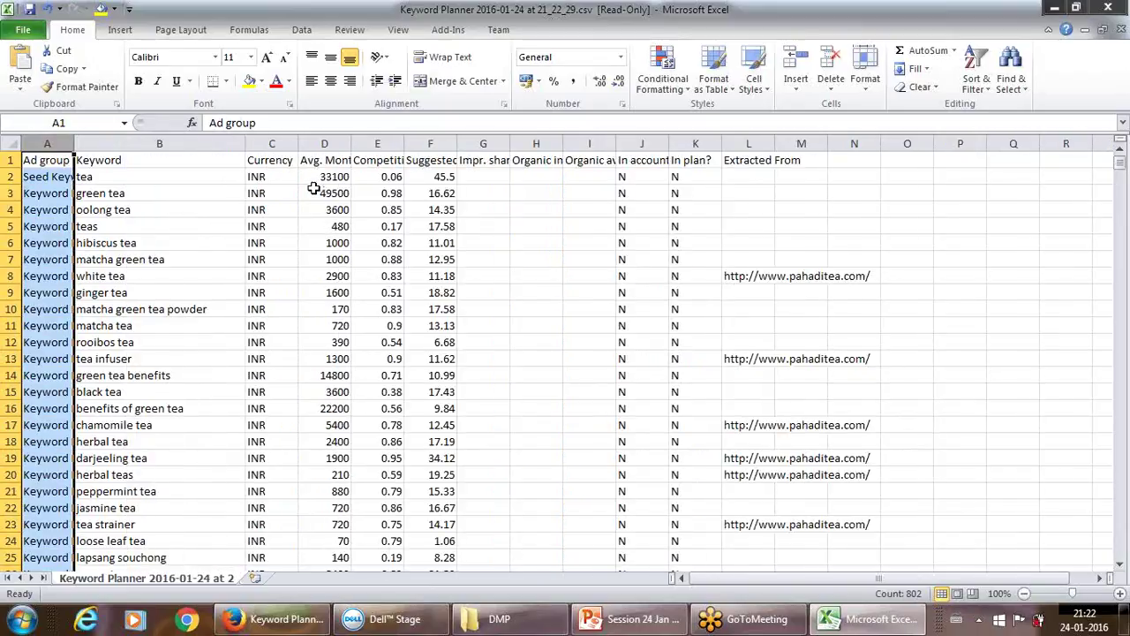
pyautogui.moveTo(357, 143); pyautogui.dragTo(1059, 145)
pyautogui.click(643, 146)
pyautogui.moveTo(663, 147); pyautogui.dragTo(662, 148)
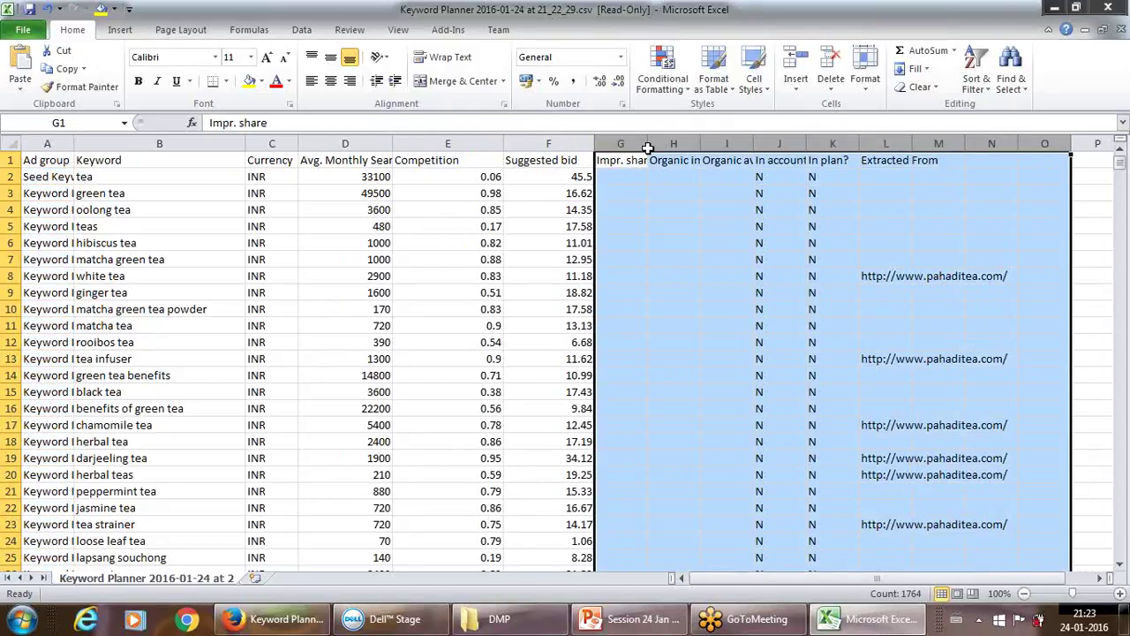
pyautogui.click(733, 439)
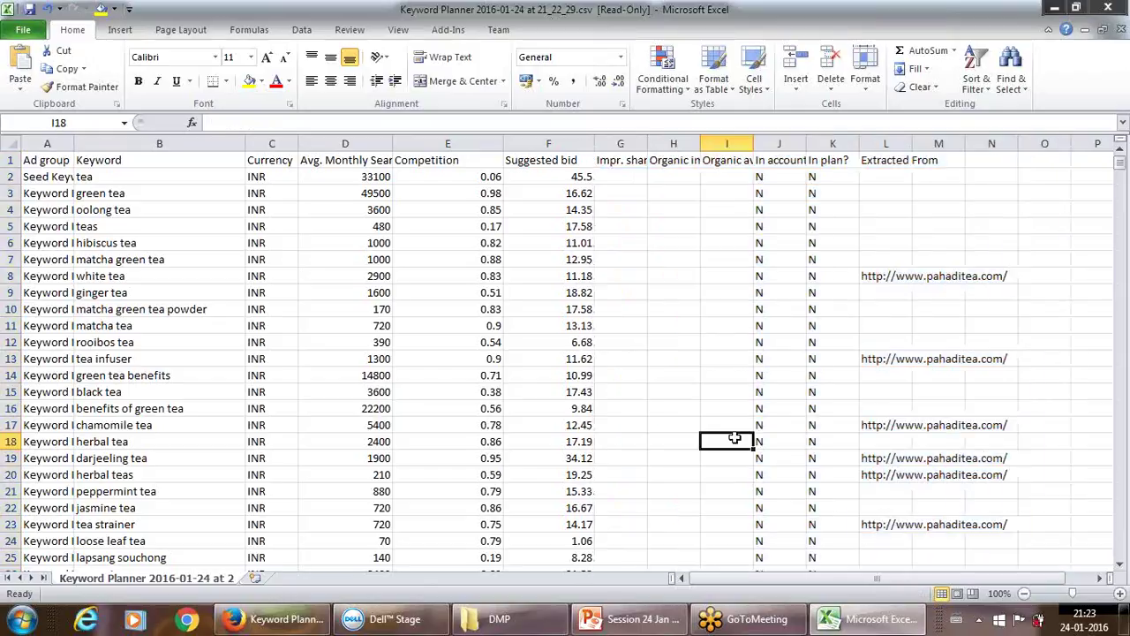
pyautogui.press('Up')
pyautogui.press('Right')
pyautogui.press('Right')
pyautogui.press('Right')
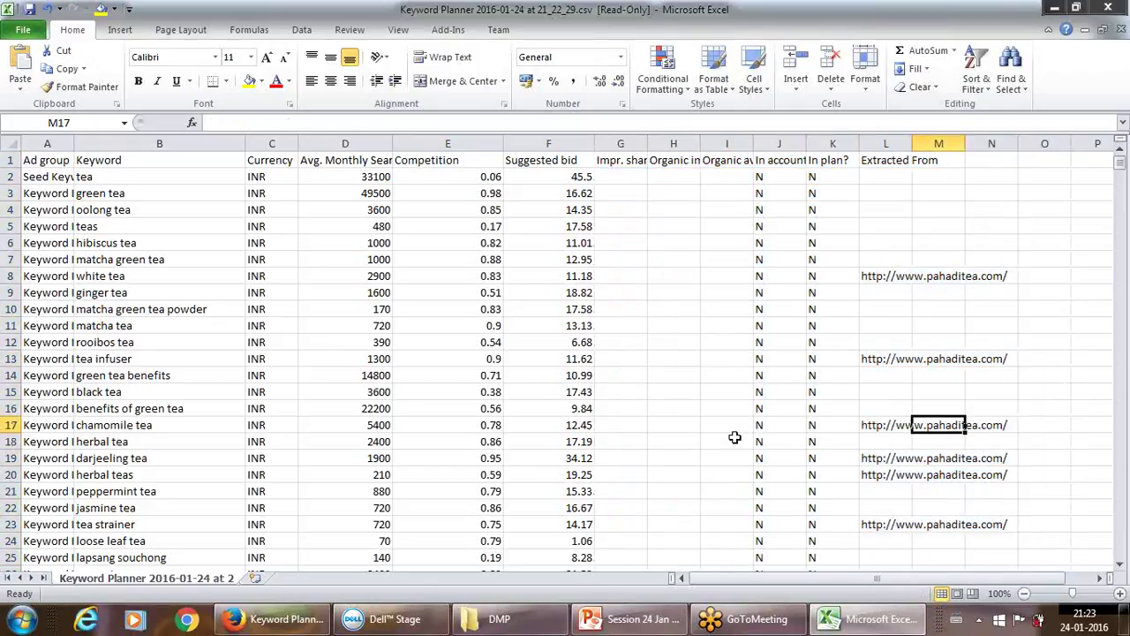
pyautogui.press('Left')
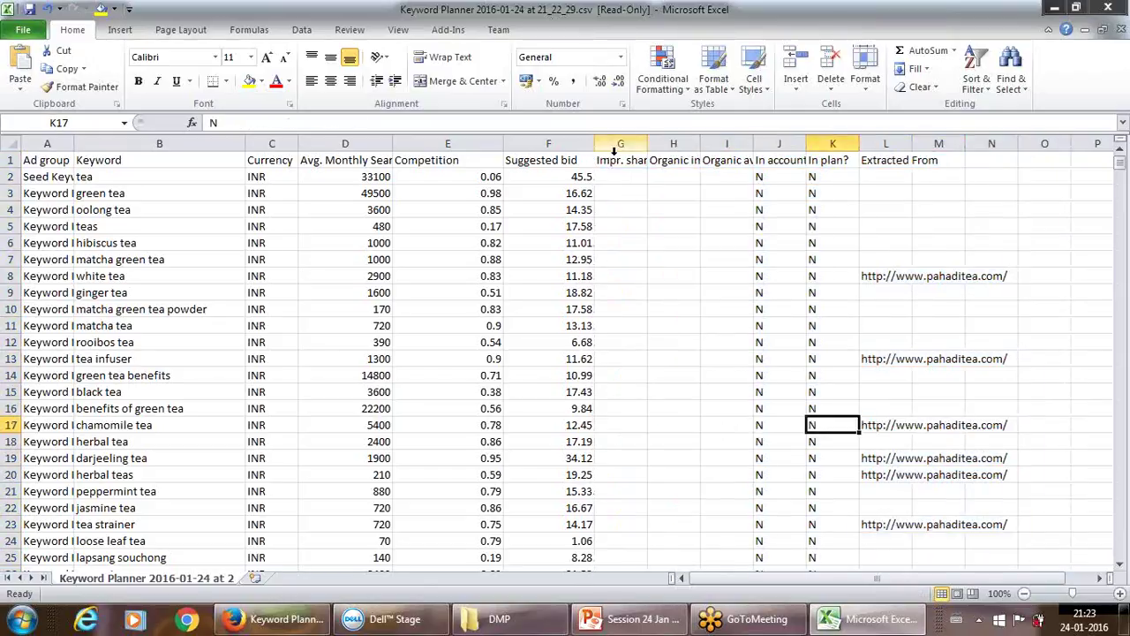
# Delete columns G to O, covering everything from Impr. share through Extracted From.
pyautogui.moveTo(620, 144); pyautogui.dragTo(1027, 185)
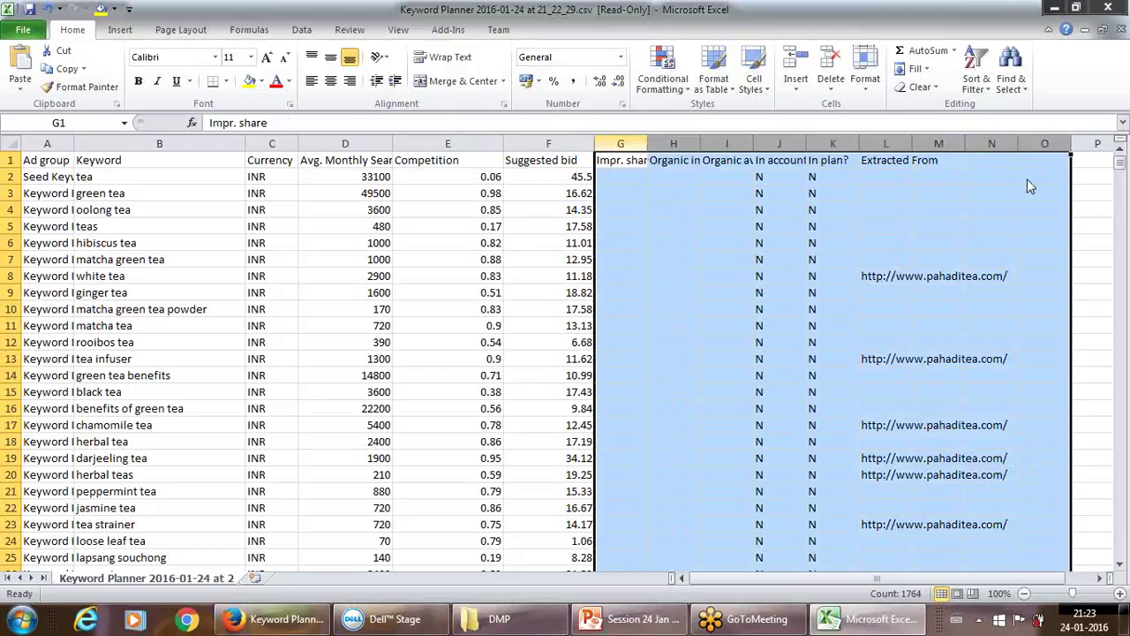
pyautogui.rightClick(763, 144)
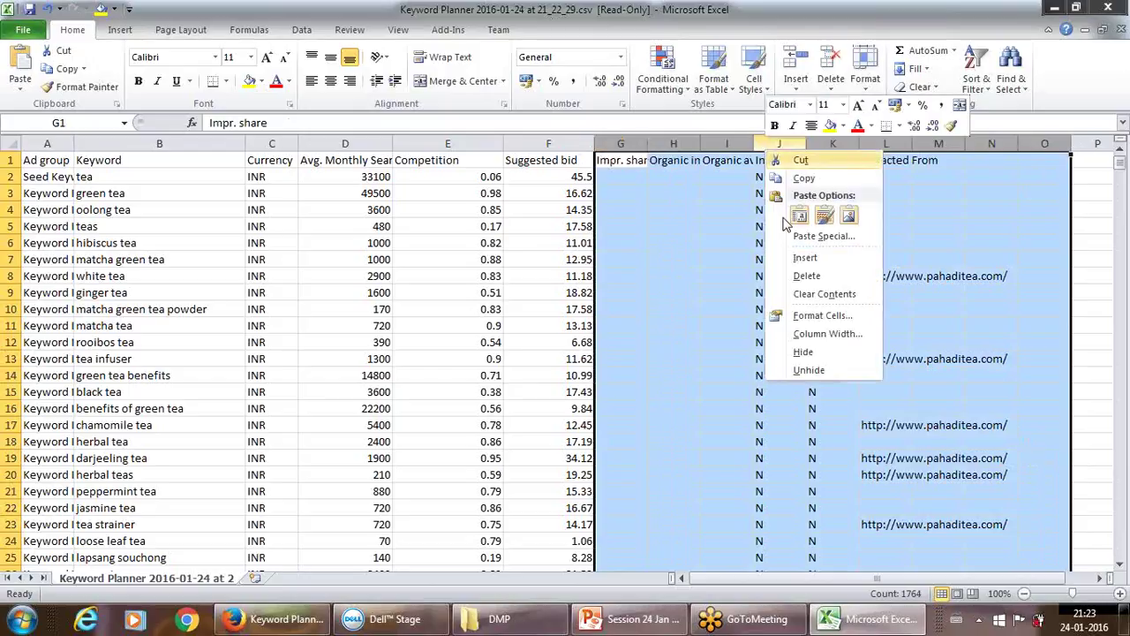
pyautogui.click(787, 276)
pyautogui.click(361, 309)
pyautogui.press('Left')
pyautogui.press('Left')
pyautogui.press('Left')
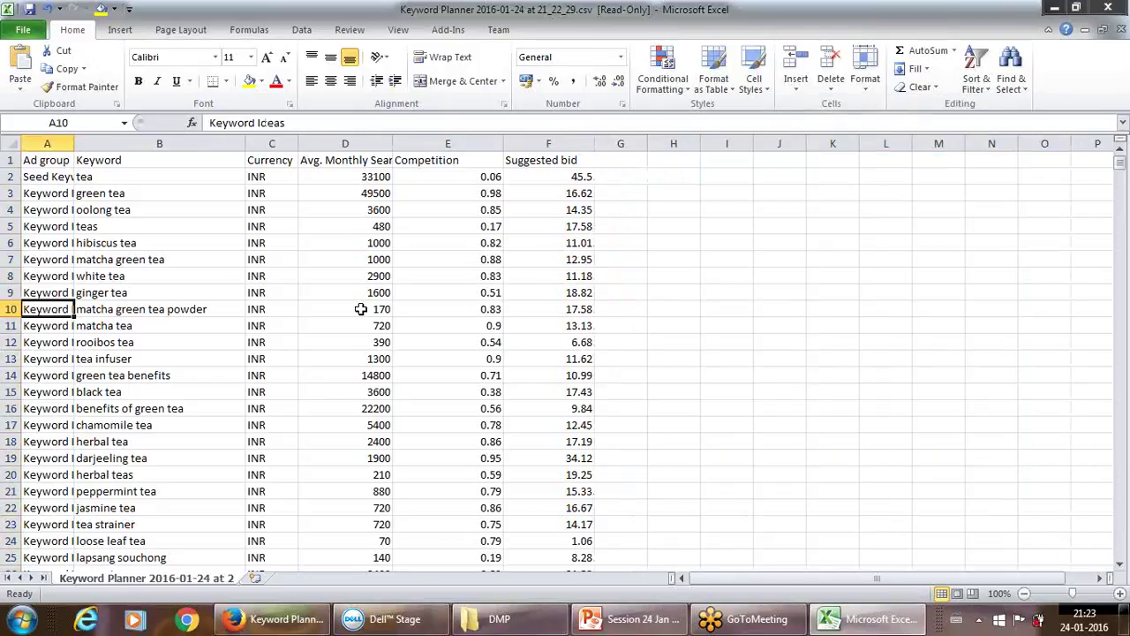
# Go to the seed keyword "tea" in the first data row of the Keyword column.
pyautogui.press('Up')
pyautogui.press('Up')
pyautogui.press('Up')
pyautogui.press('Up')
pyautogui.press('Up')
pyautogui.press('Up')
pyautogui.press('Up')
pyautogui.press('Up')
pyautogui.press('Right')
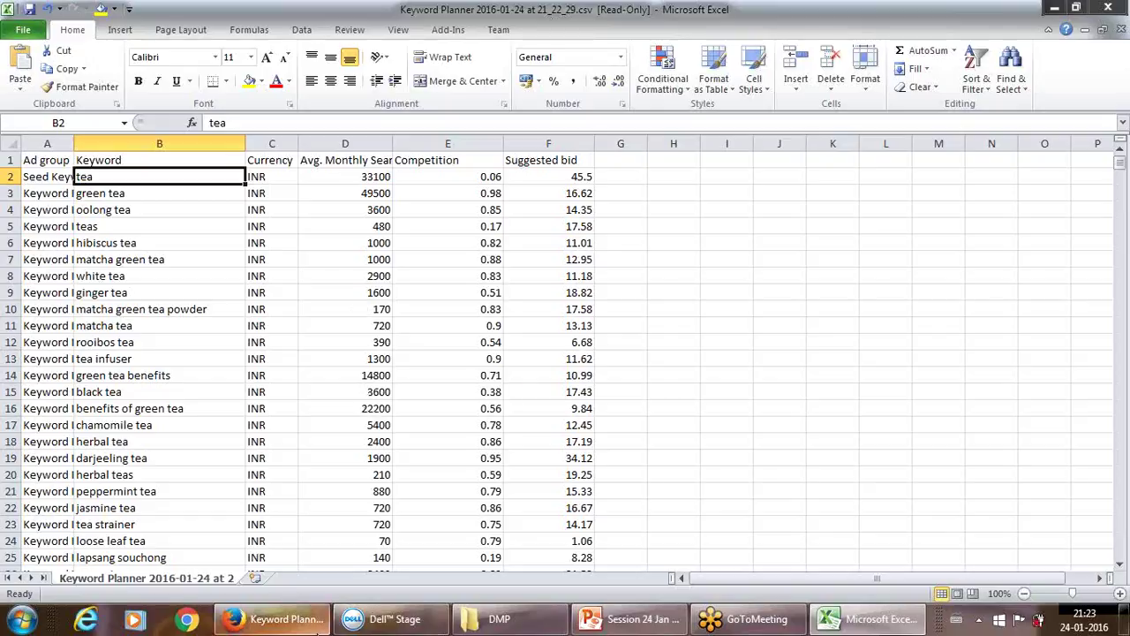
pyautogui.click(295, 619)
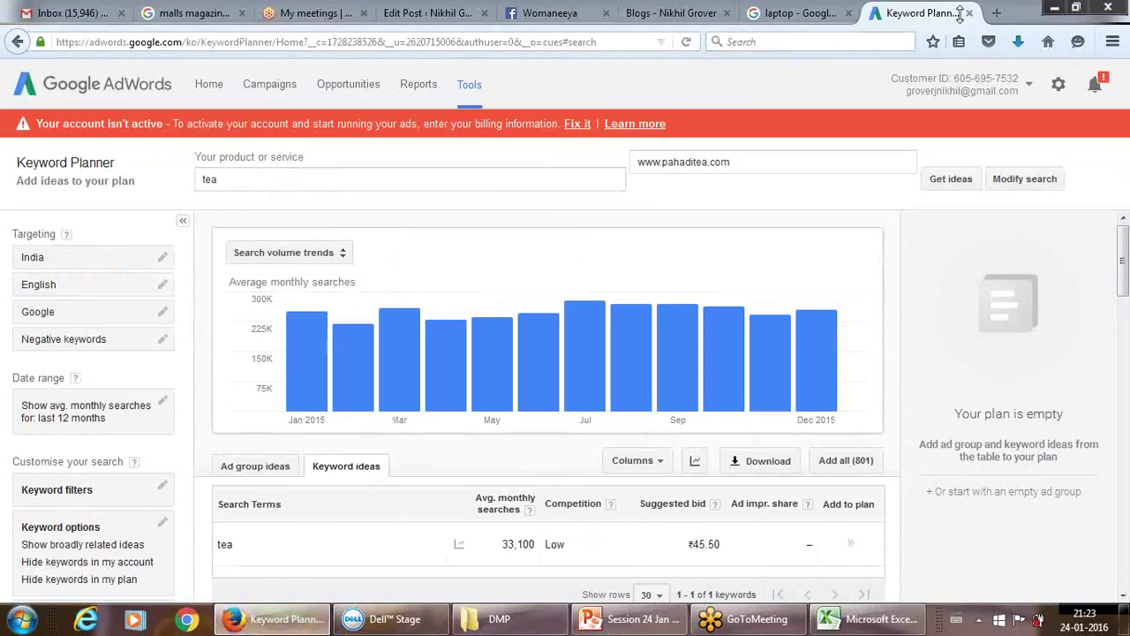
pyautogui.click(997, 12)
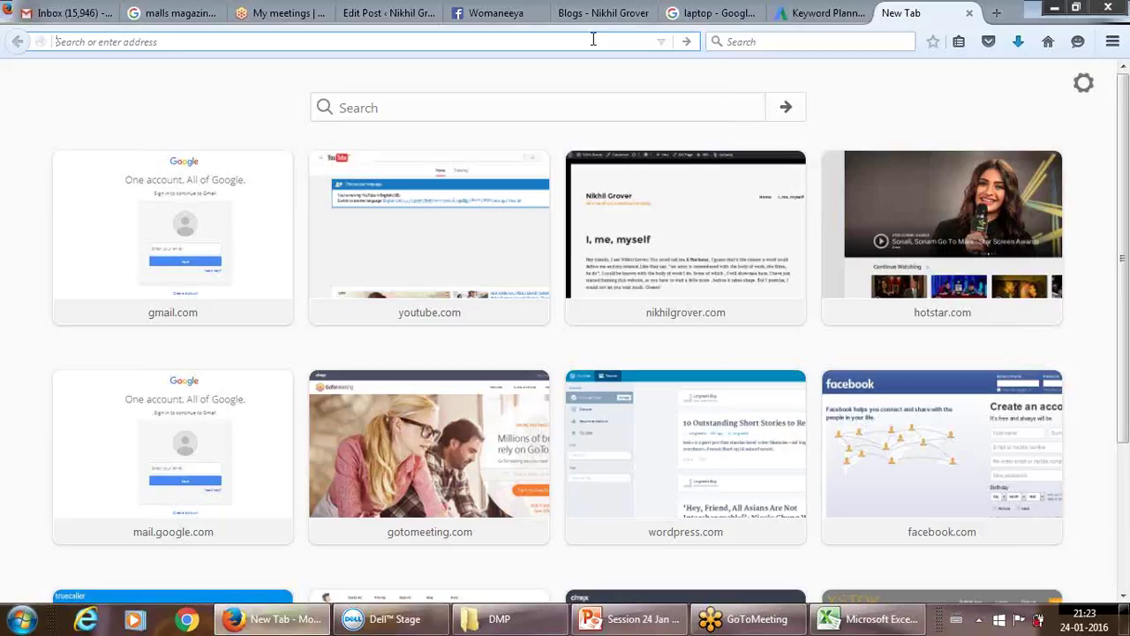
pyautogui.write('ww')
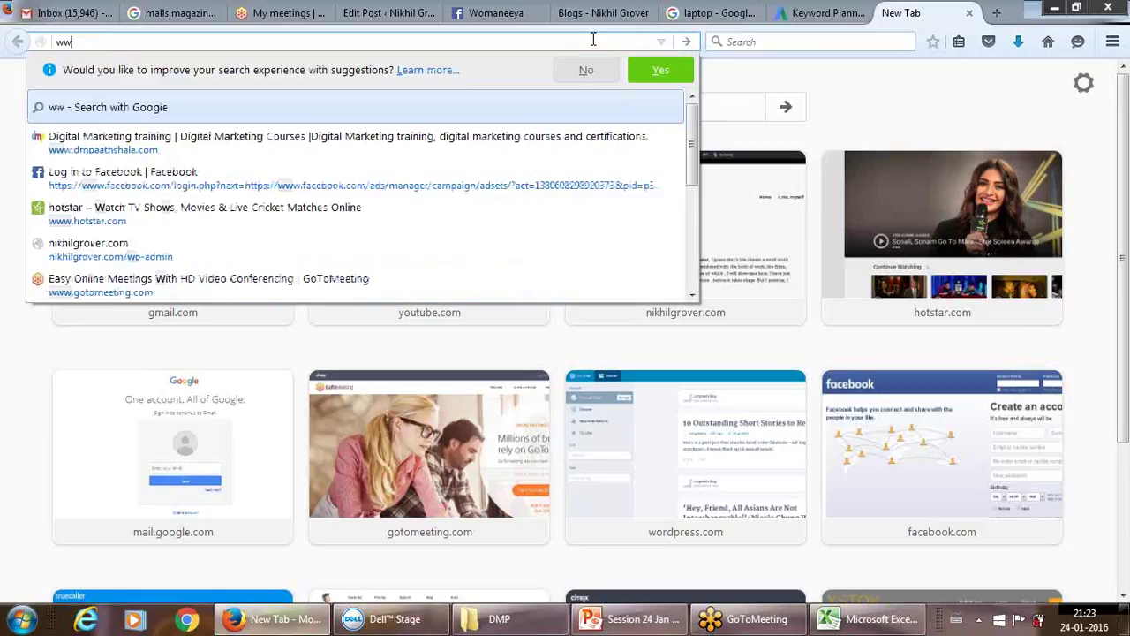
pyautogui.write('w.pahadite')
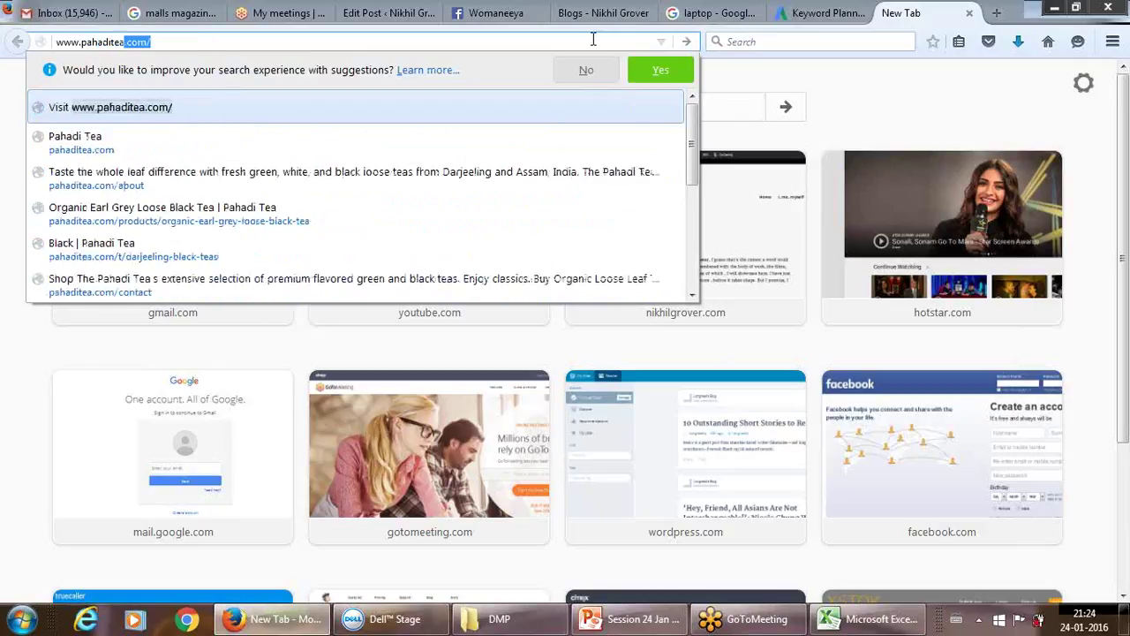
pyautogui.write('a')
pyautogui.press('Return')
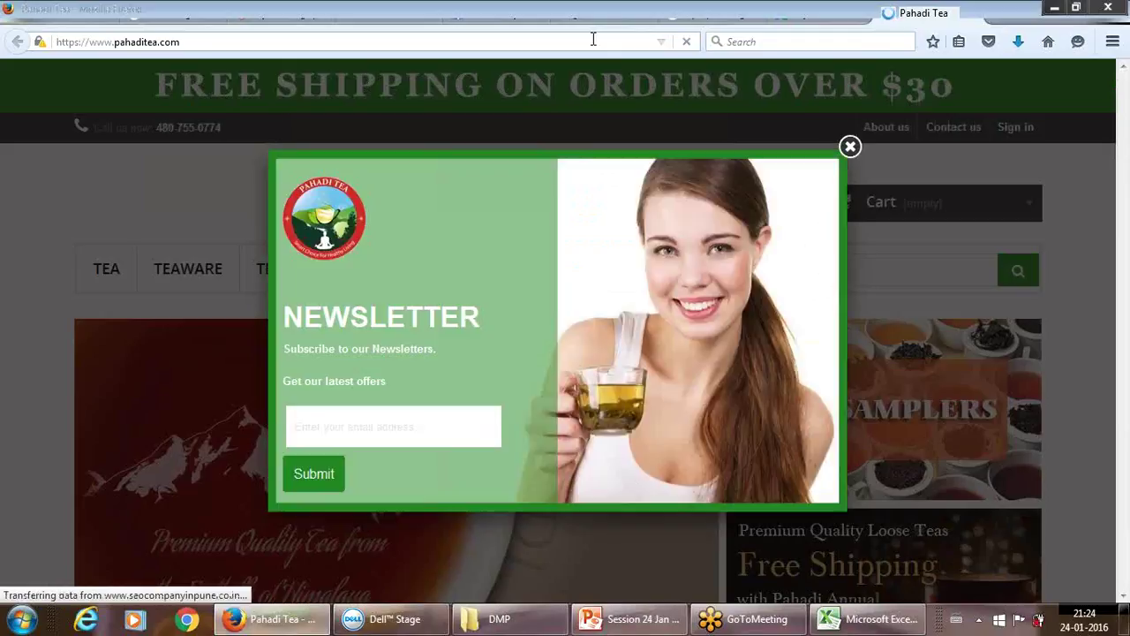
pyautogui.click(848, 145)
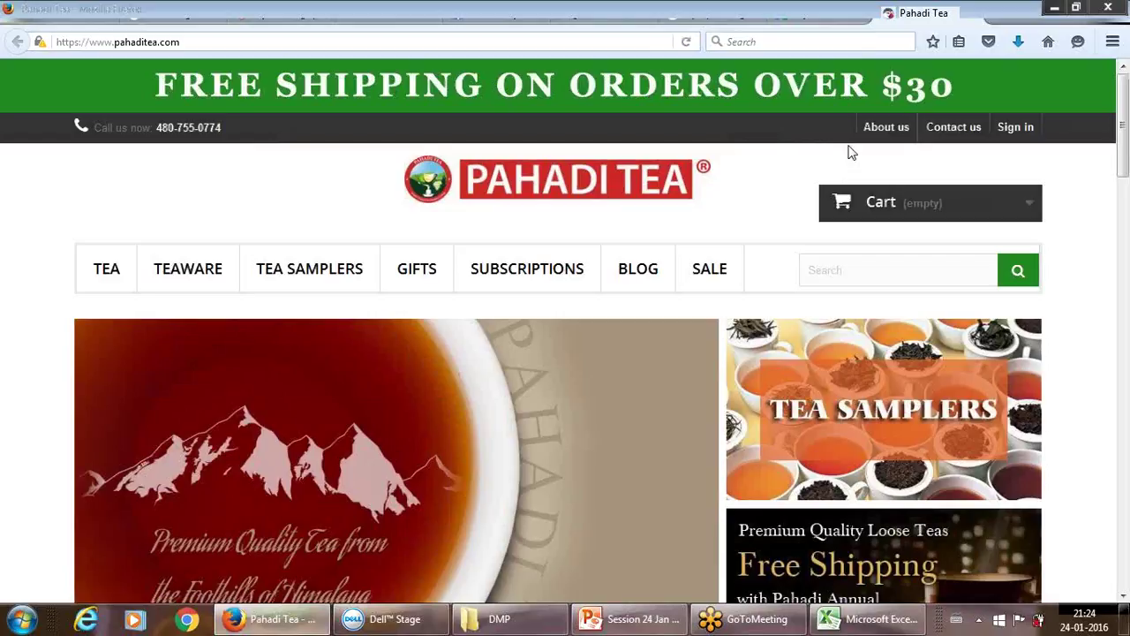
# Review the tea categories offered on the Pahadi Tea site and look through the products in the Black type.
pyautogui.moveTo(759, 622)
pyautogui.moveTo(111, 272)
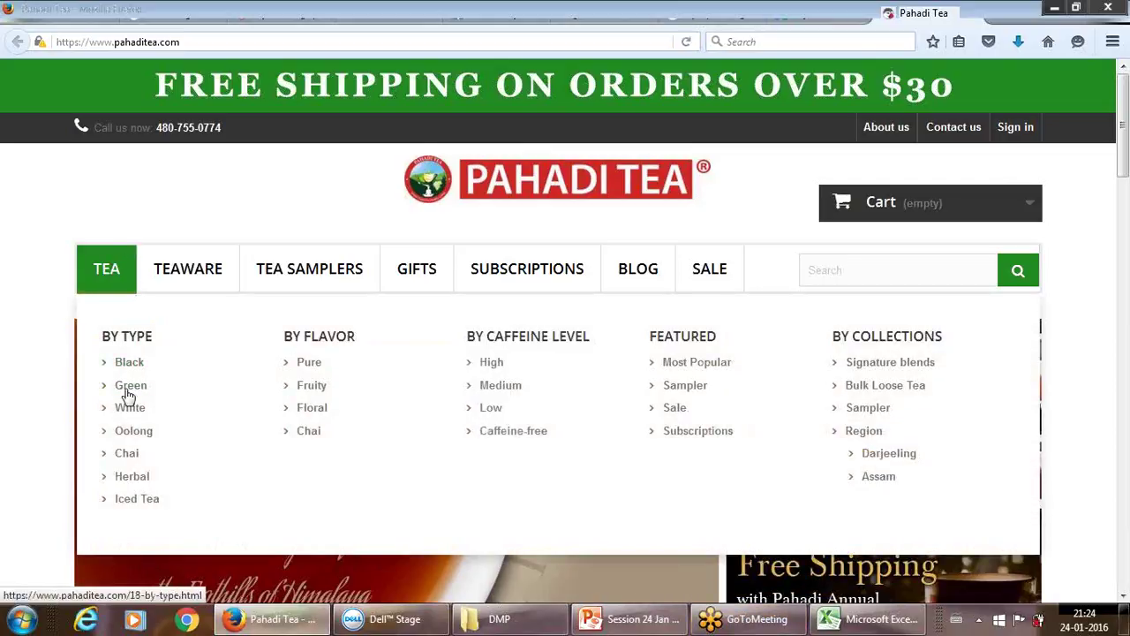
pyautogui.moveTo(192, 269)
pyautogui.moveTo(109, 275)
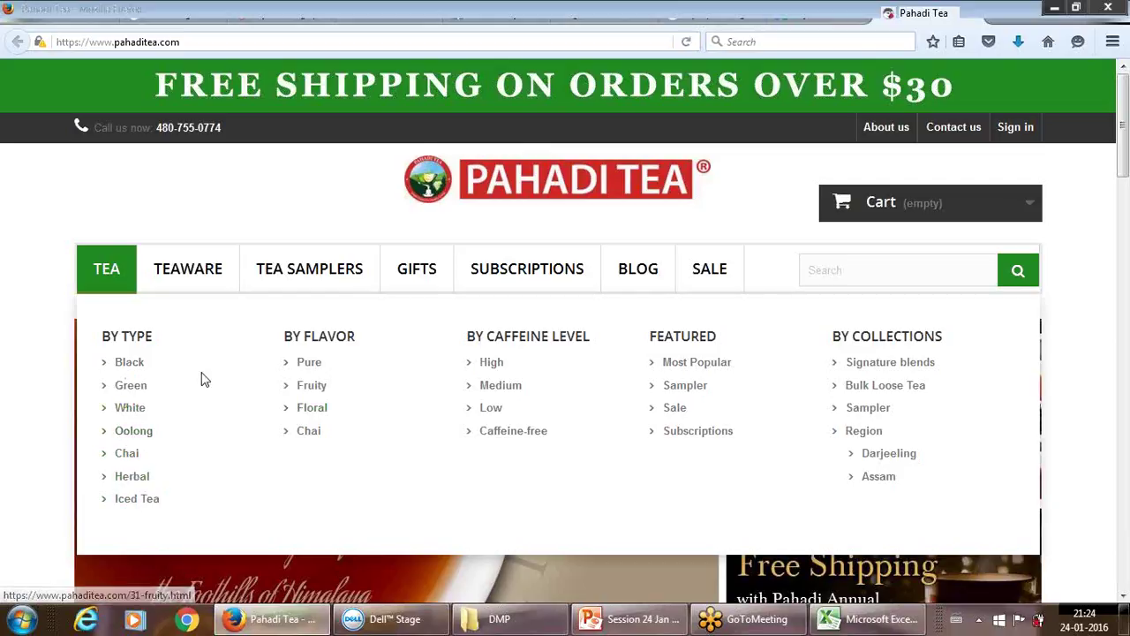
pyautogui.click(147, 364)
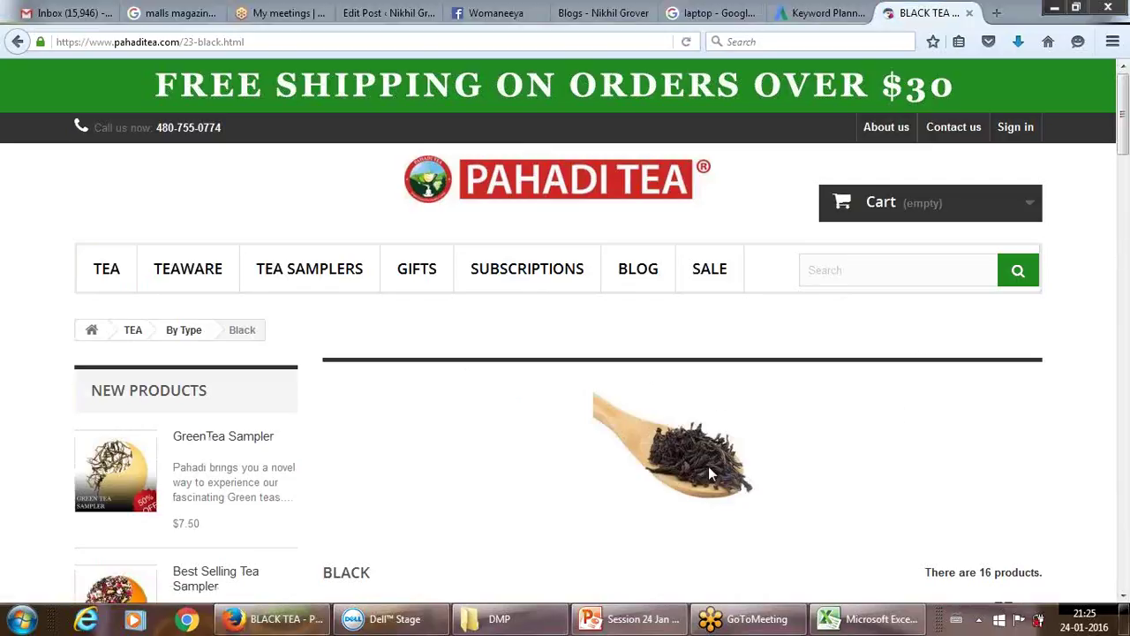
pyautogui.click(1124, 270)
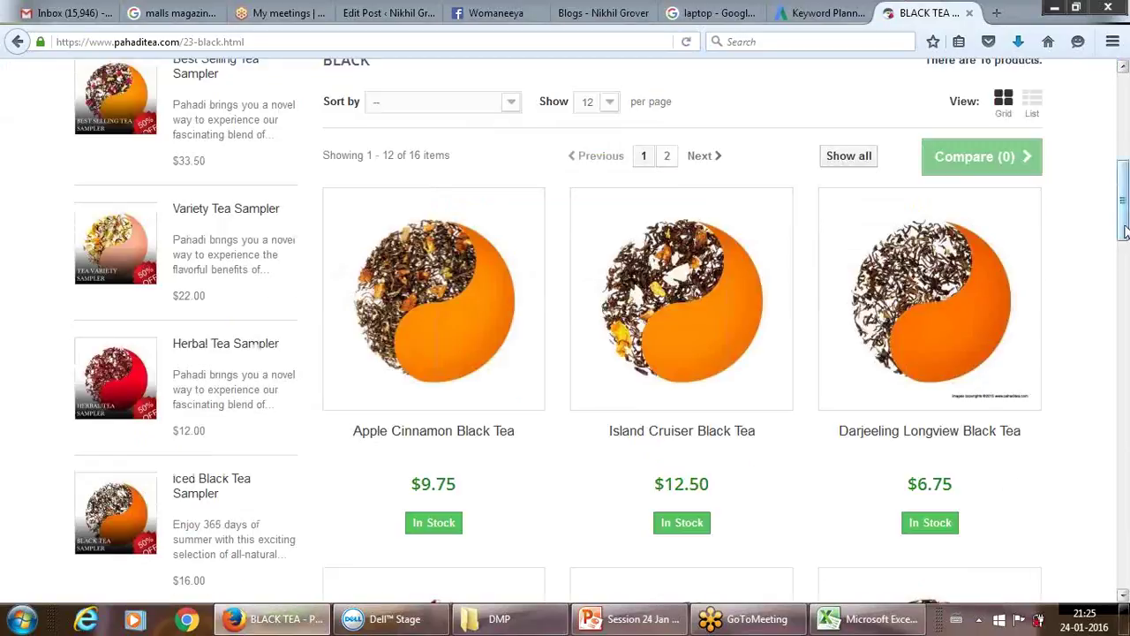
pyautogui.moveTo(1124, 228); pyautogui.dragTo(1122, 163)
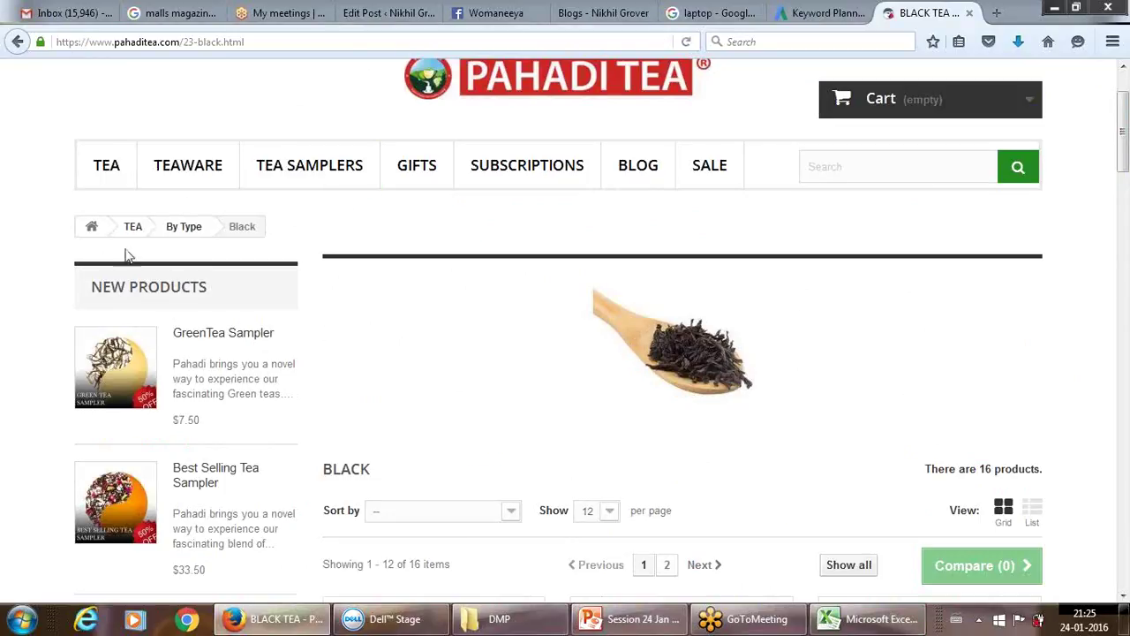
pyautogui.moveTo(109, 168)
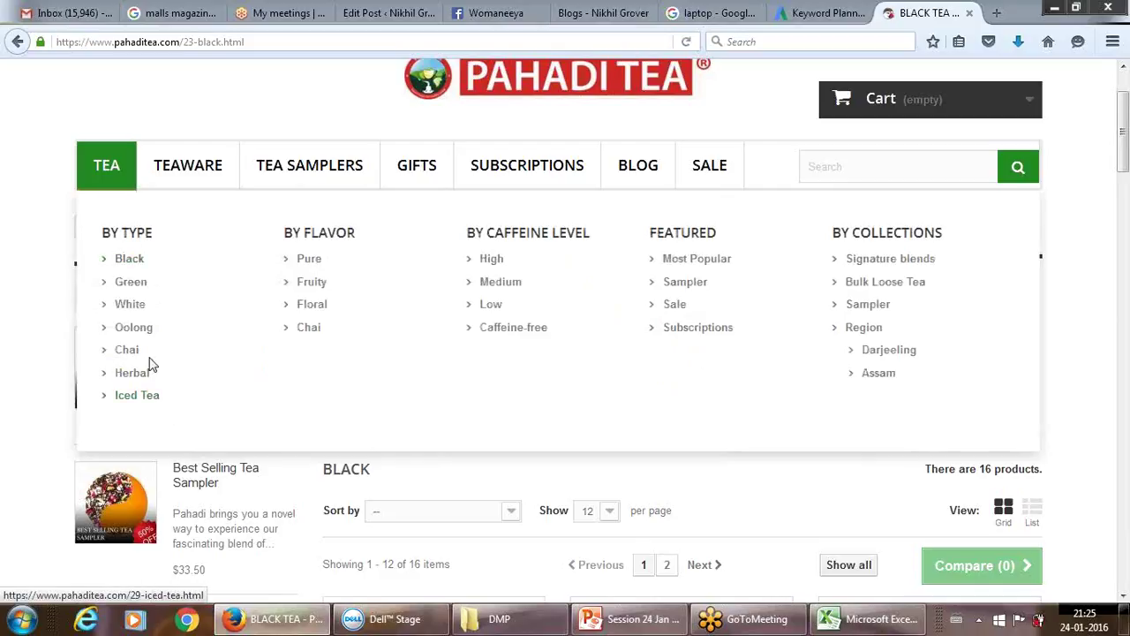
# Back in Excel, widen the Ad group column and fill the keywords tea, green tea and oolong tea with yellow.
pyautogui.click(843, 621)
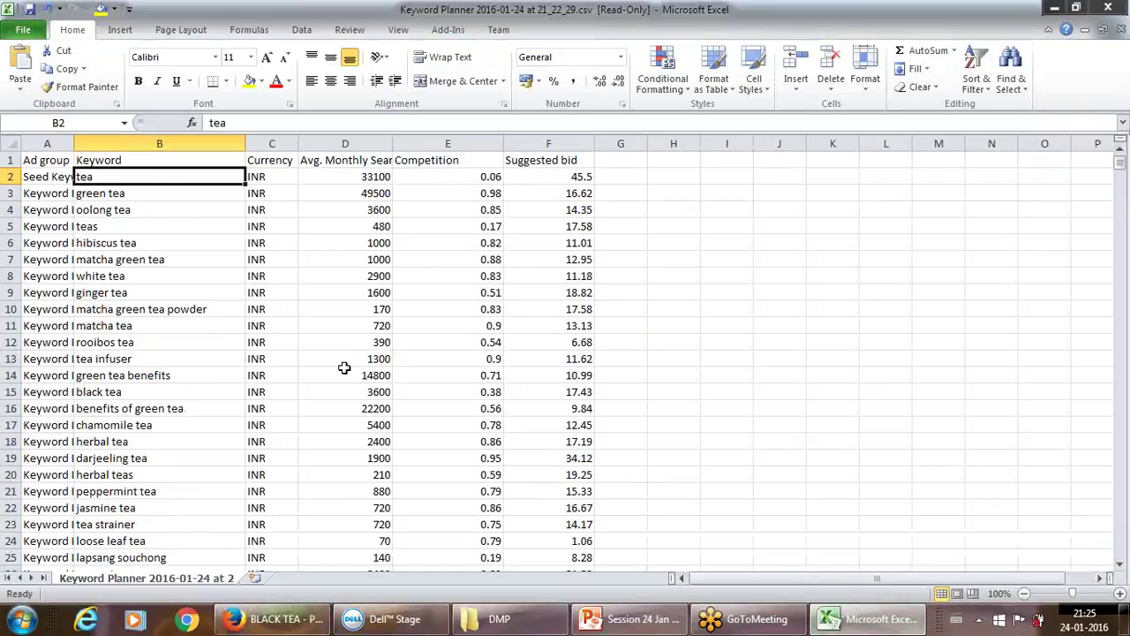
pyautogui.moveTo(75, 143); pyautogui.dragTo(106, 143)
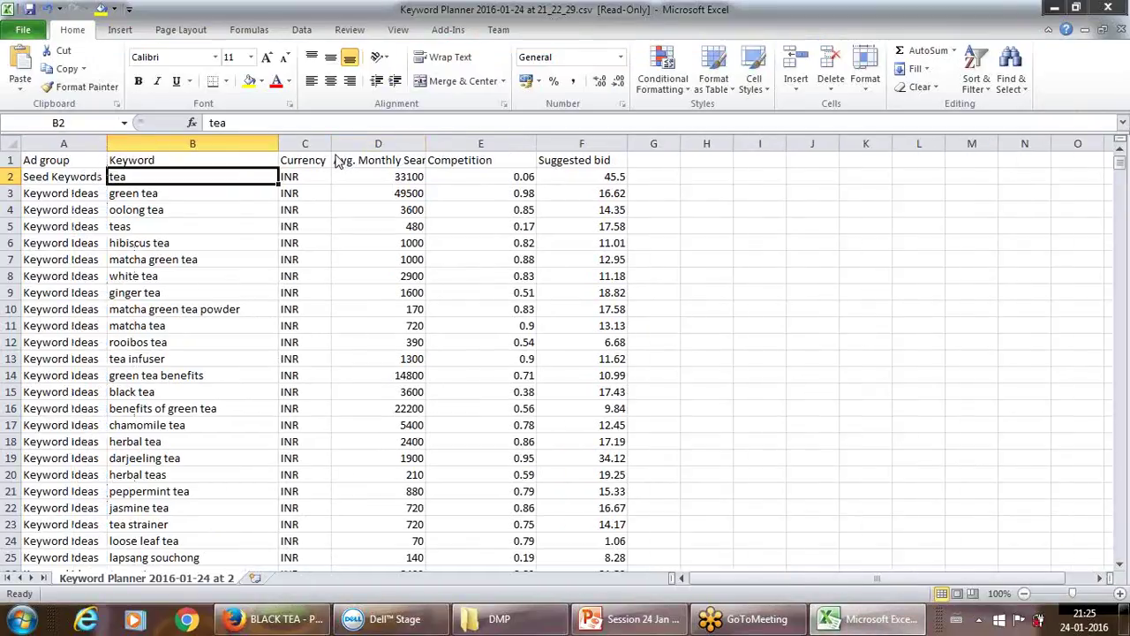
pyautogui.click(261, 80)
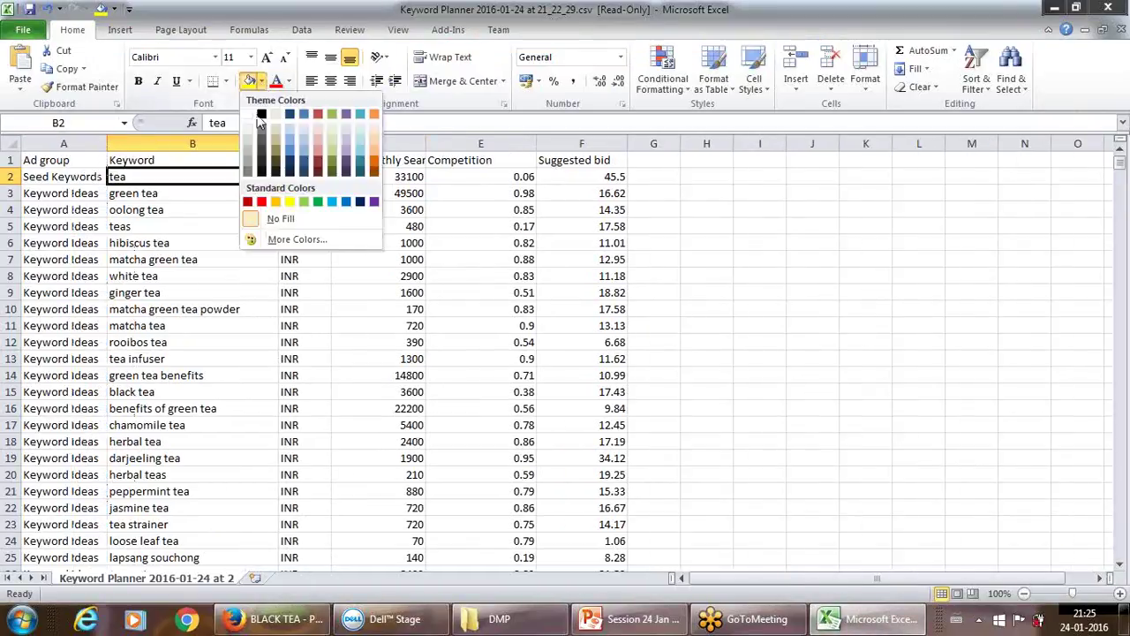
pyautogui.click(289, 202)
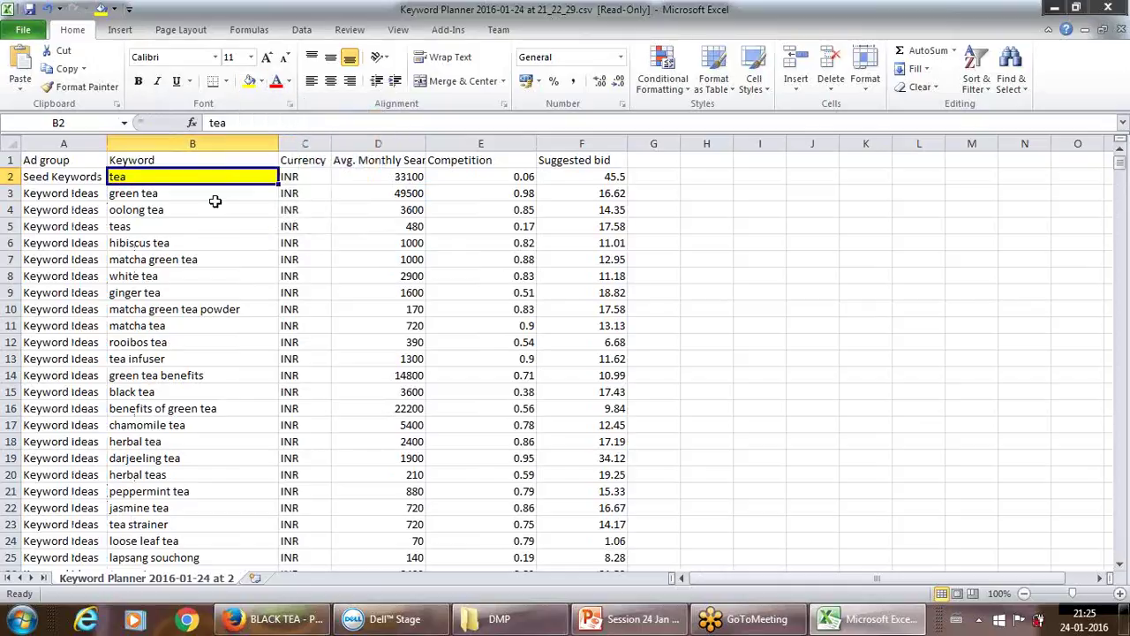
pyautogui.click(215, 205)
pyautogui.click(215, 191)
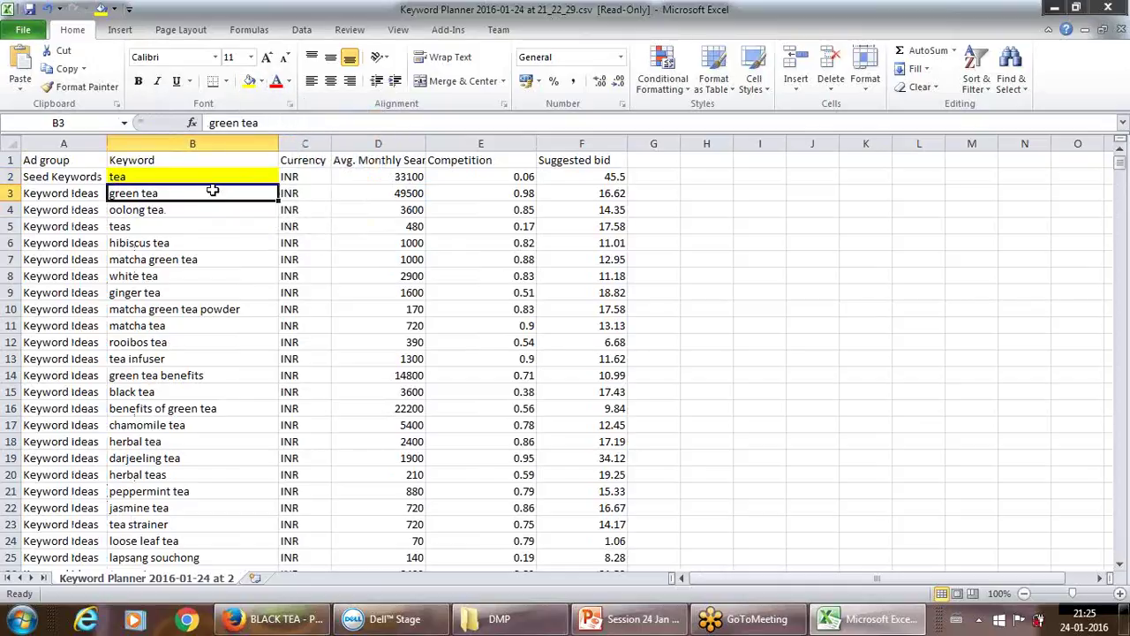
pyautogui.click(250, 80)
pyautogui.click(186, 227)
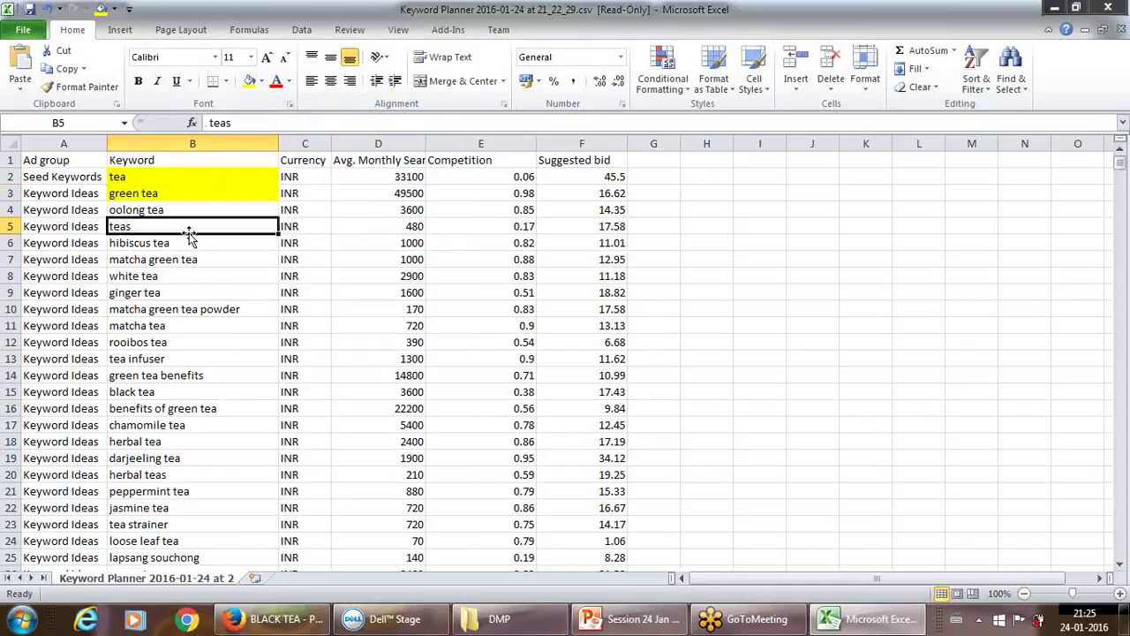
pyautogui.press('Up')
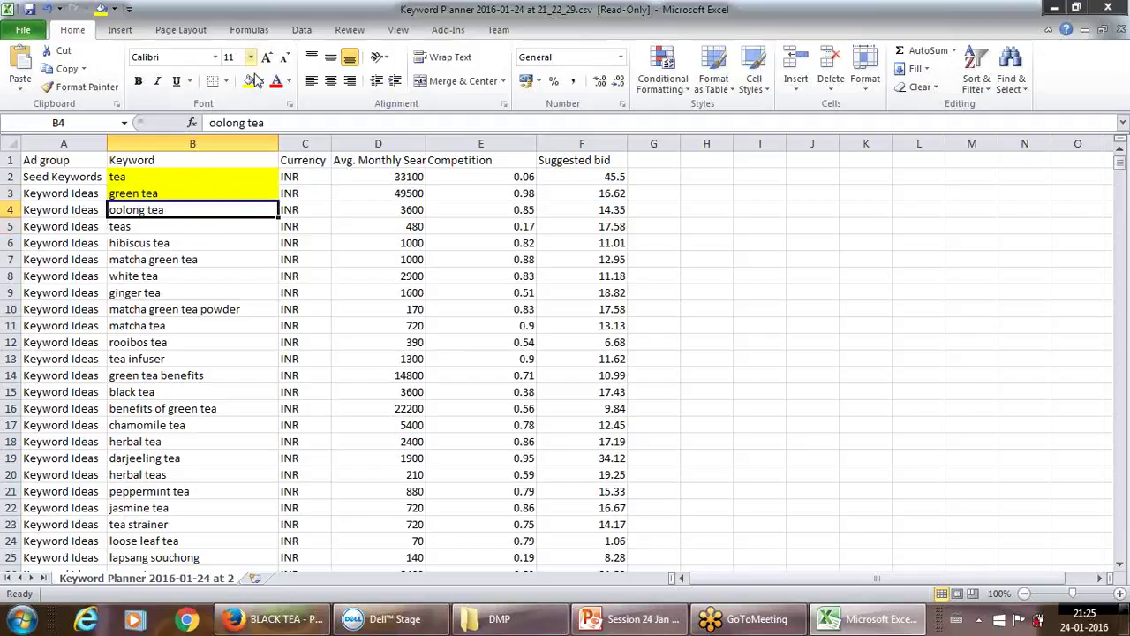
pyautogui.click(250, 80)
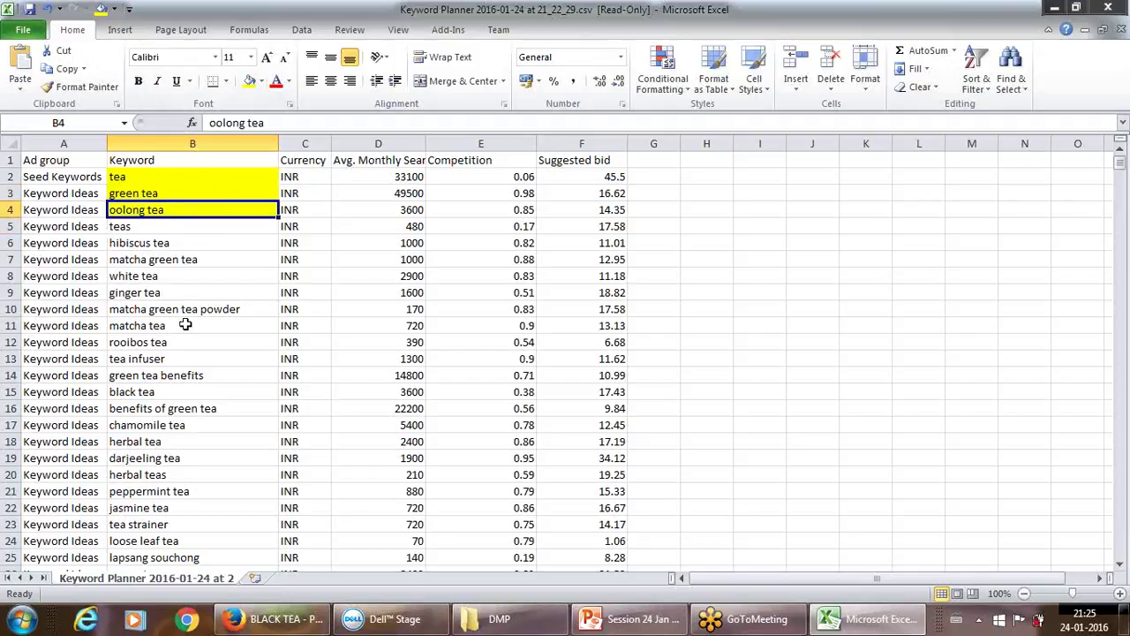
# Fill the keyword cell "herbal tea" with the same yellow highlight.
pyautogui.click(186, 325)
pyautogui.press('Down')
pyautogui.press('Down')
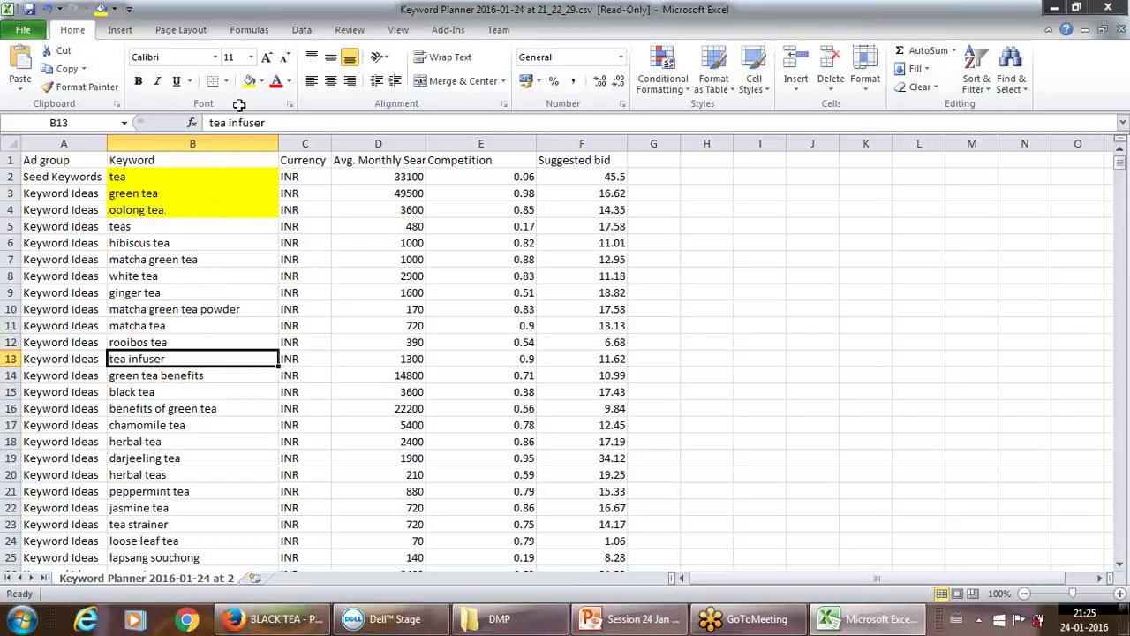
pyautogui.click(192, 245)
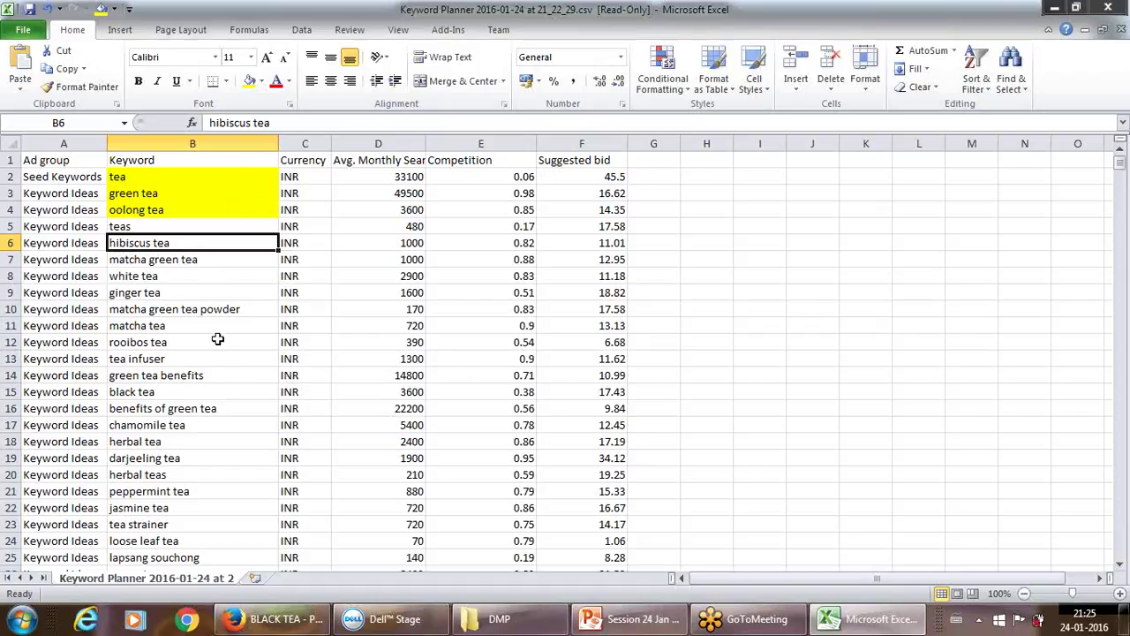
pyautogui.click(180, 442)
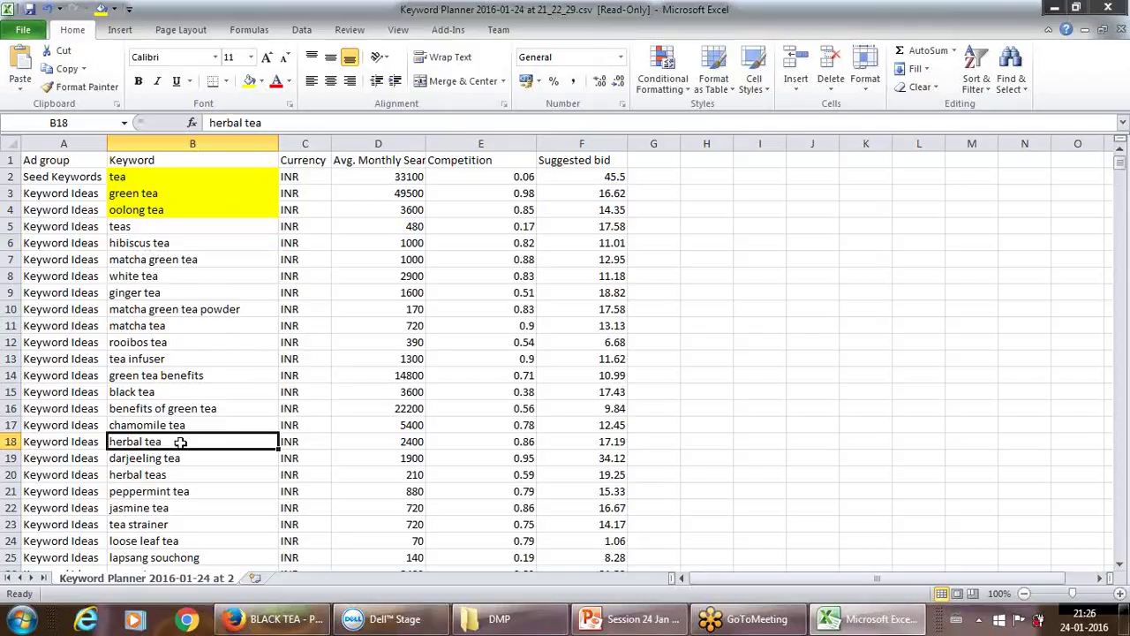
pyautogui.click(251, 81)
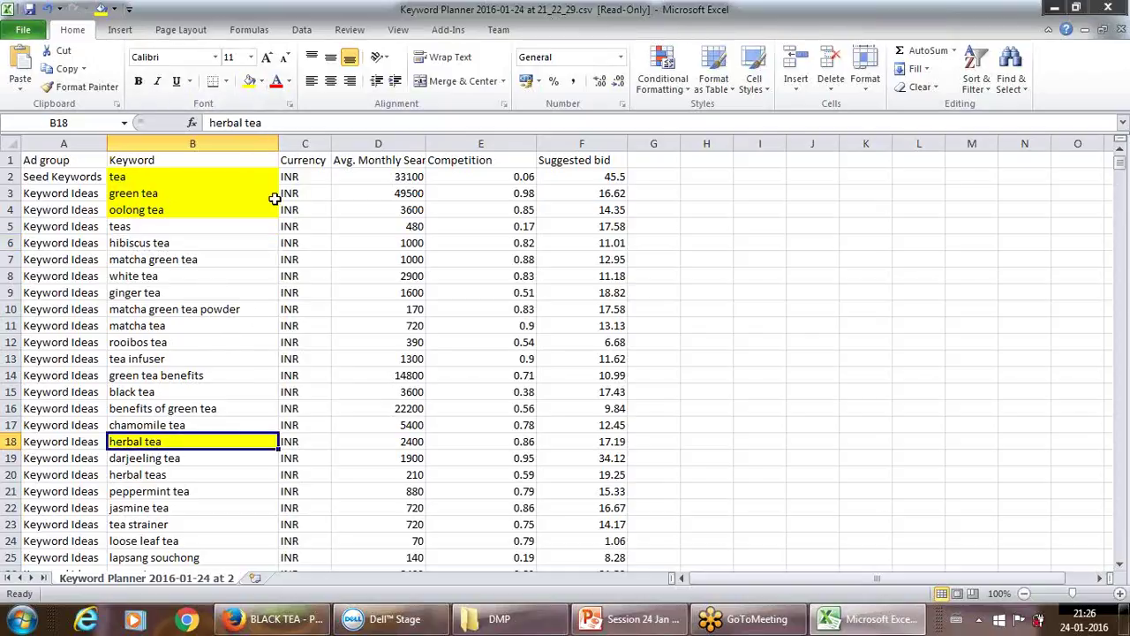
pyautogui.click(262, 424)
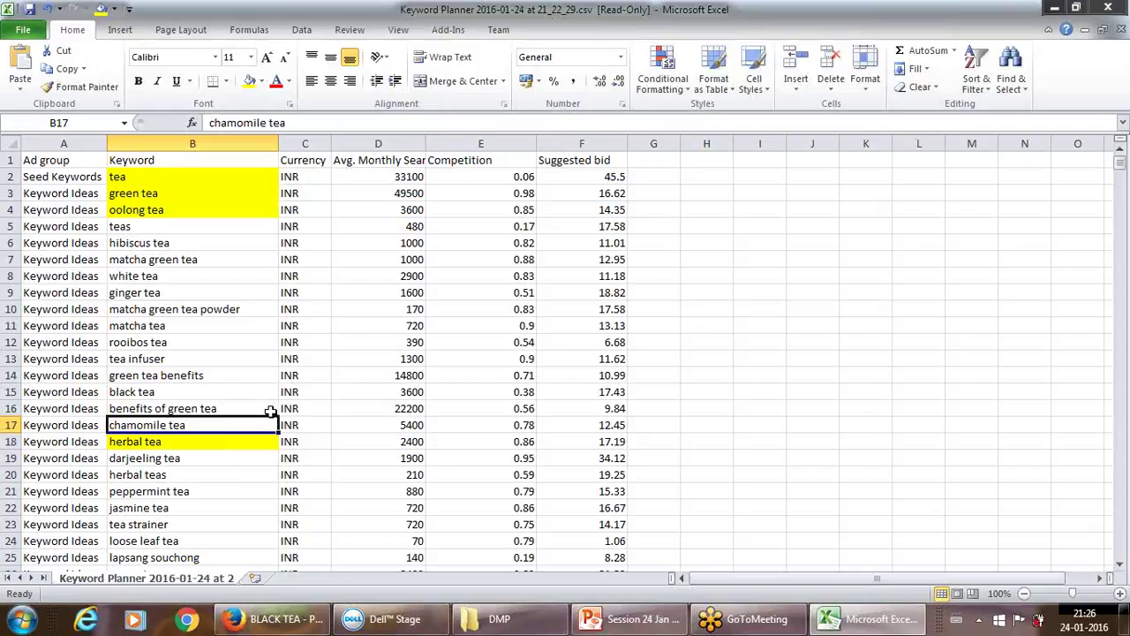
# Compare the average monthly searches and suggested bids of the leading keywords, especially tea and green tea.
pyautogui.click(395, 194)
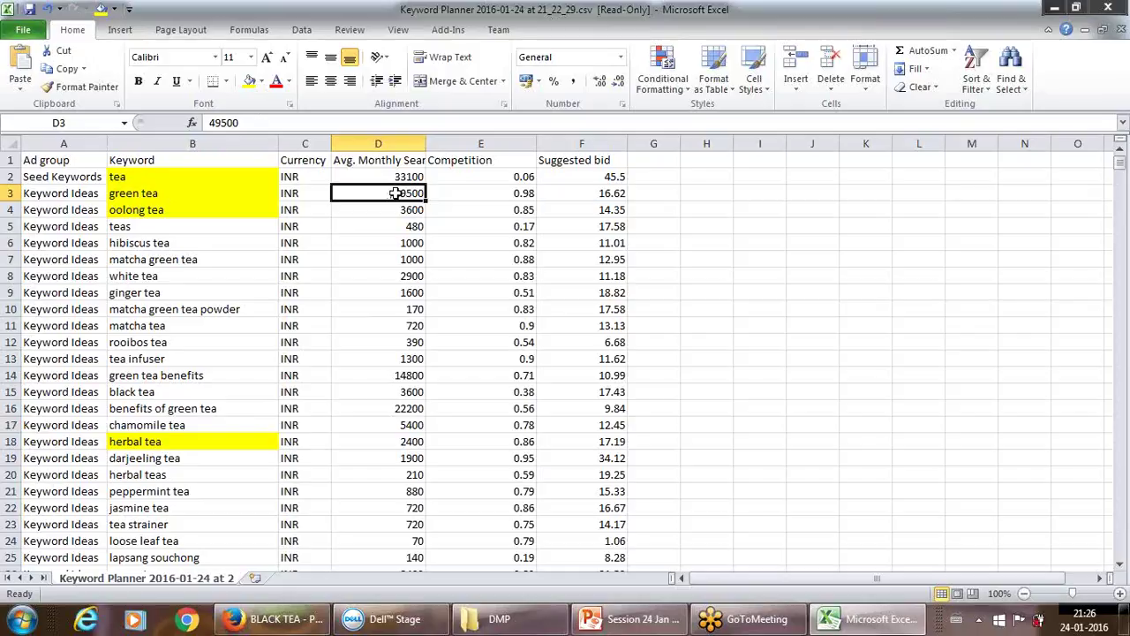
pyautogui.click(593, 191)
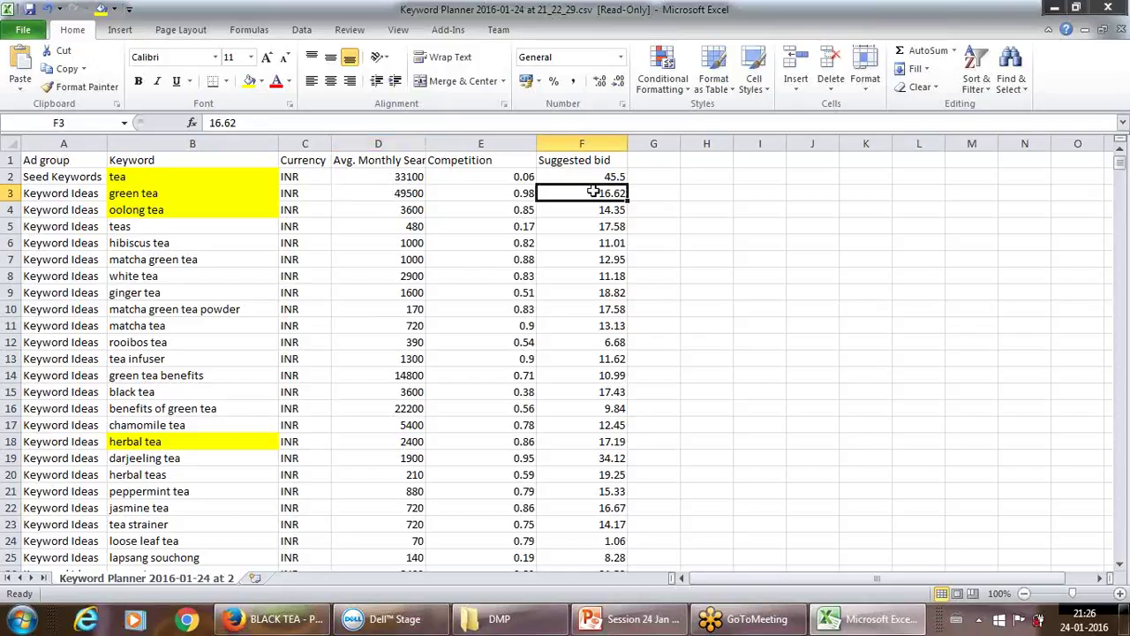
pyautogui.click(396, 224)
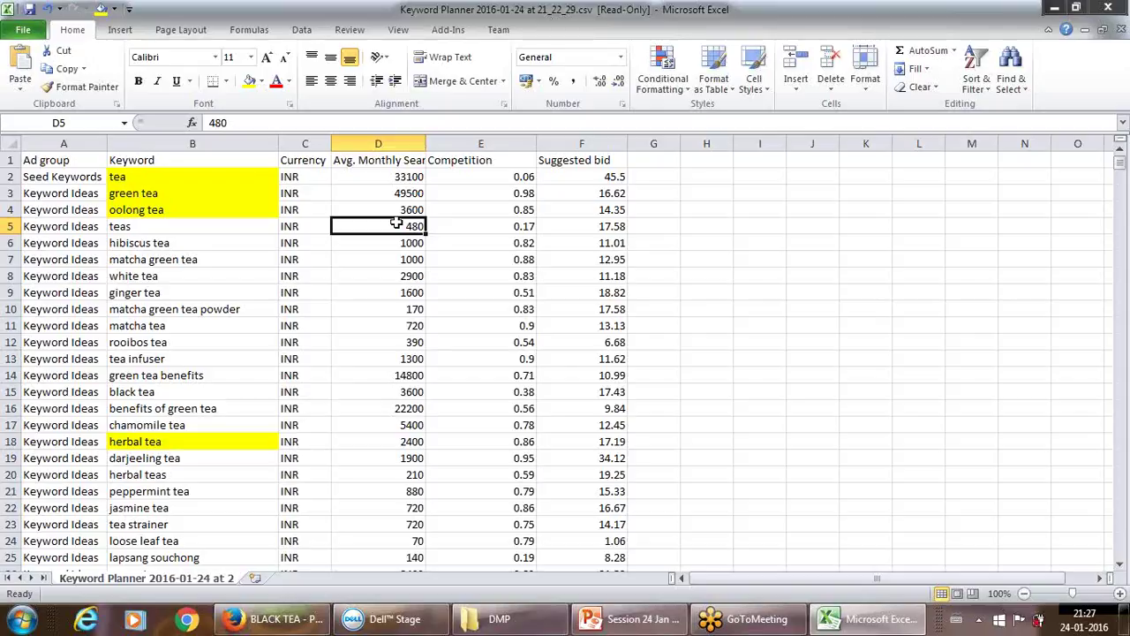
pyautogui.click(584, 179)
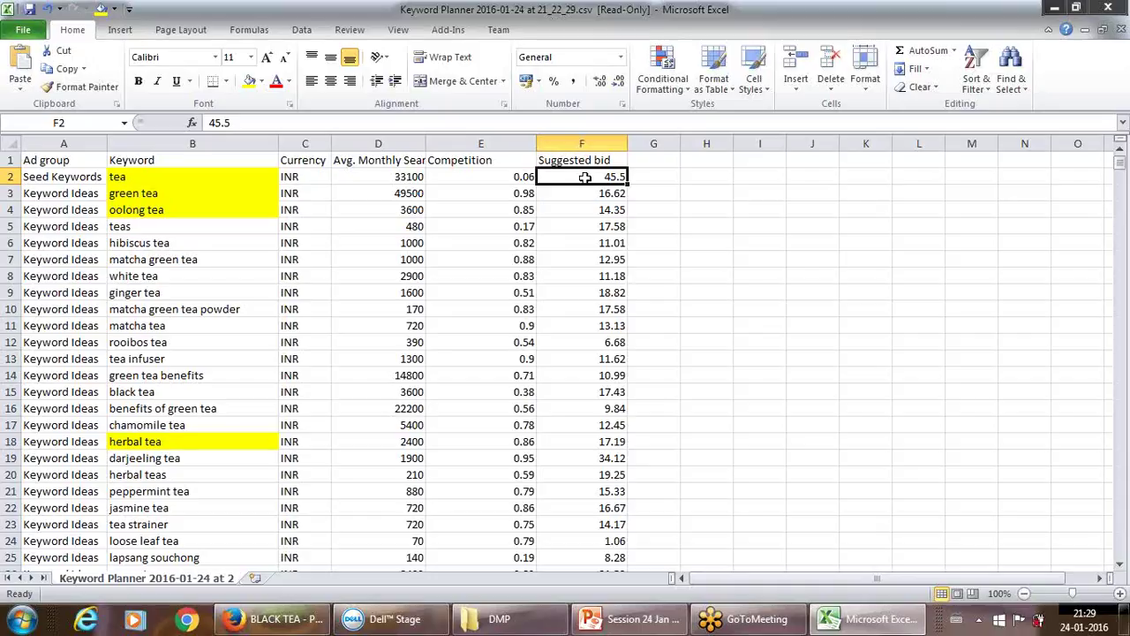
pyautogui.click(572, 197)
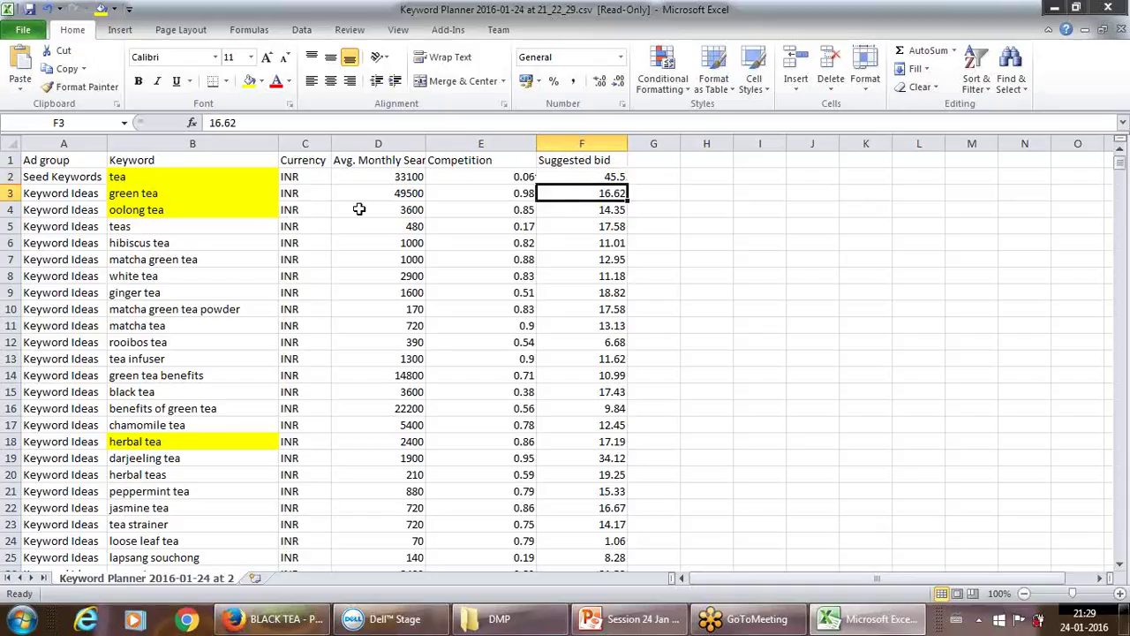
pyautogui.click(242, 191)
pyautogui.press('Up')
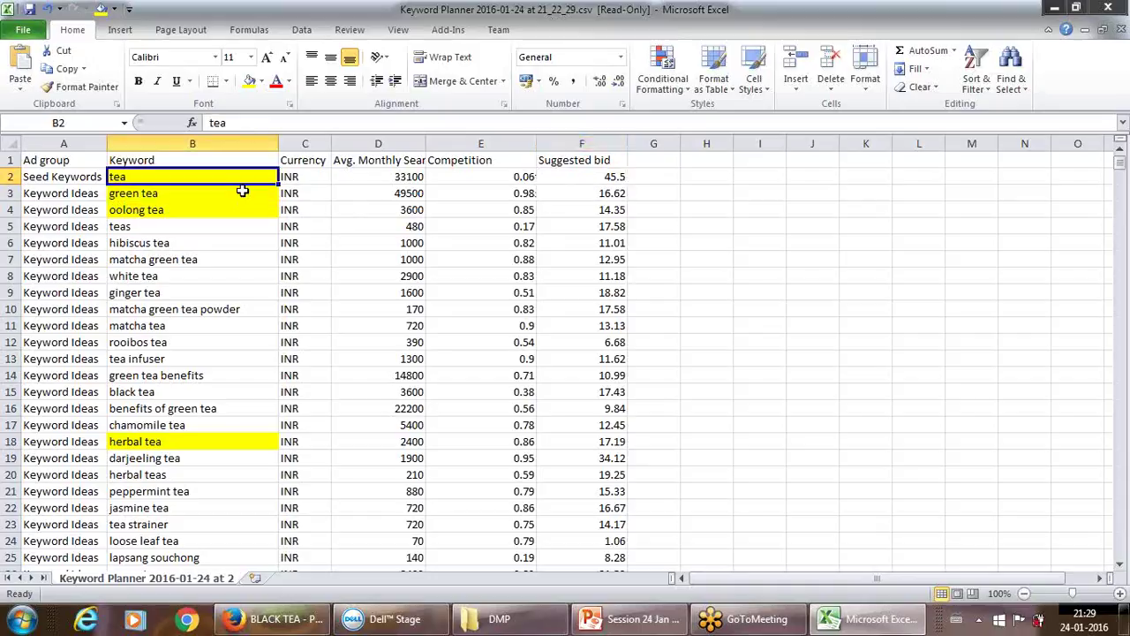
pyautogui.click(593, 183)
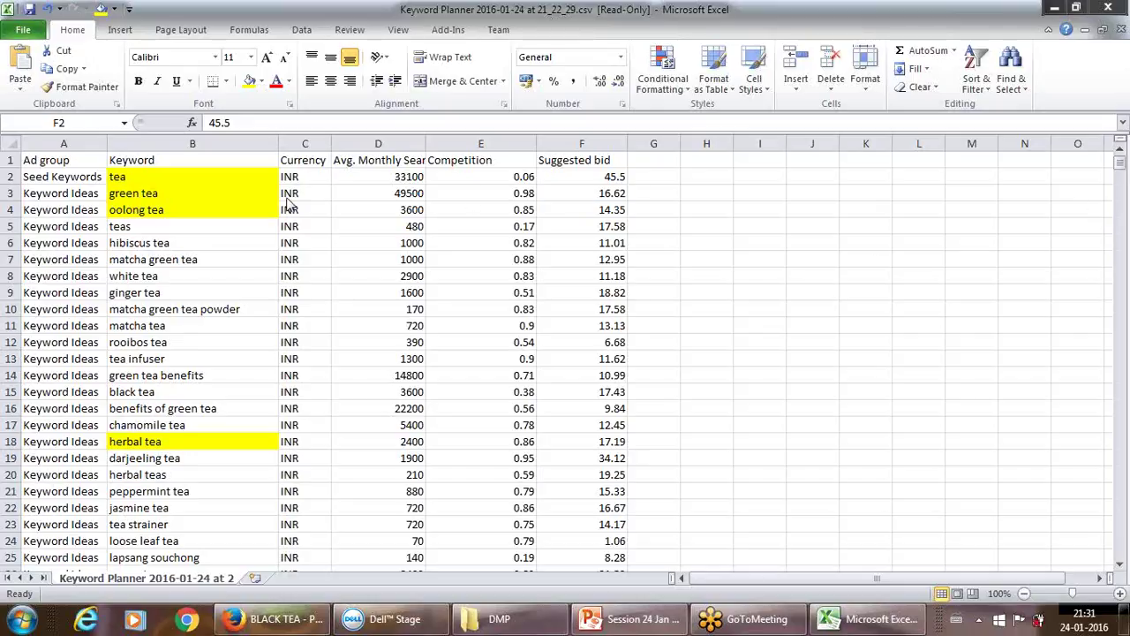
pyautogui.click(148, 191)
pyautogui.click(8, 160)
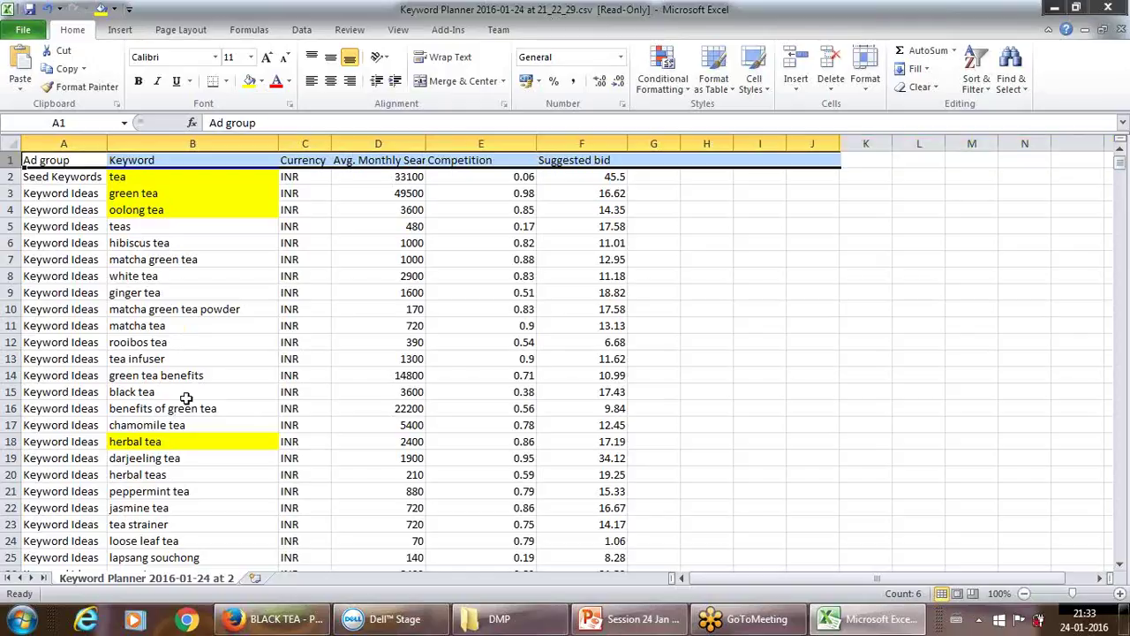
pyautogui.click(185, 397)
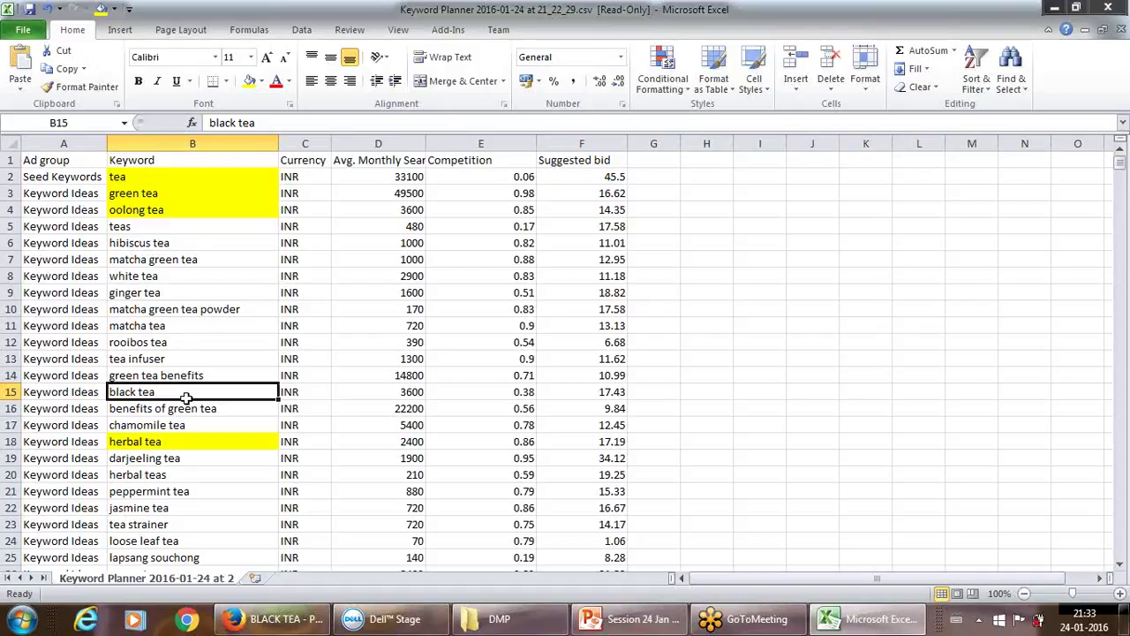
pyautogui.click(192, 445)
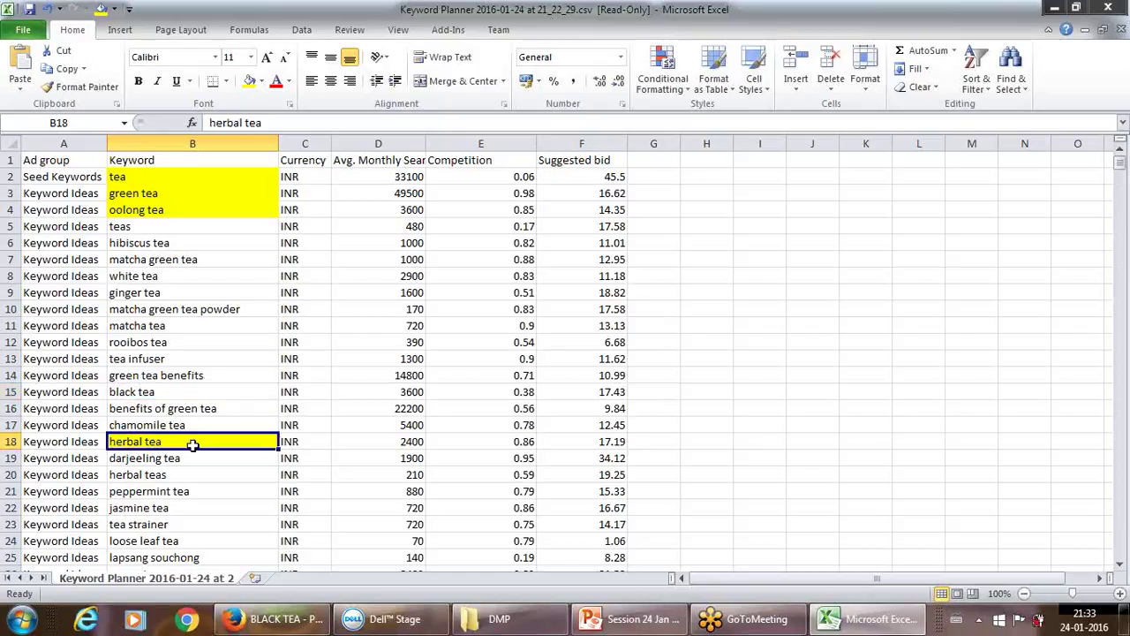
pyautogui.press('Down')
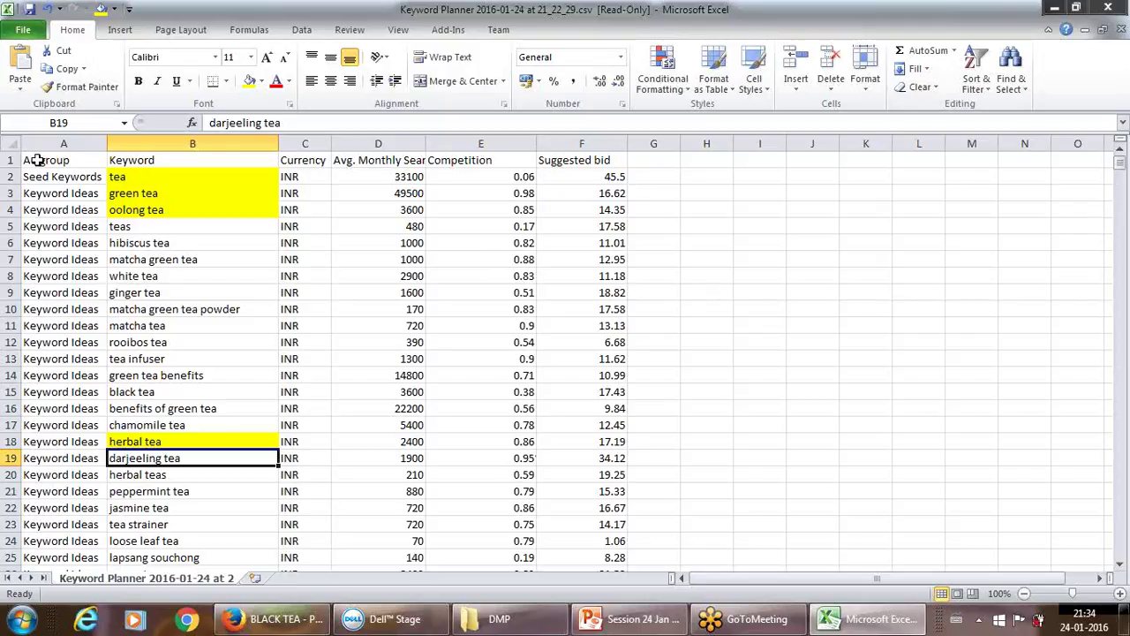
pyautogui.click(11, 160)
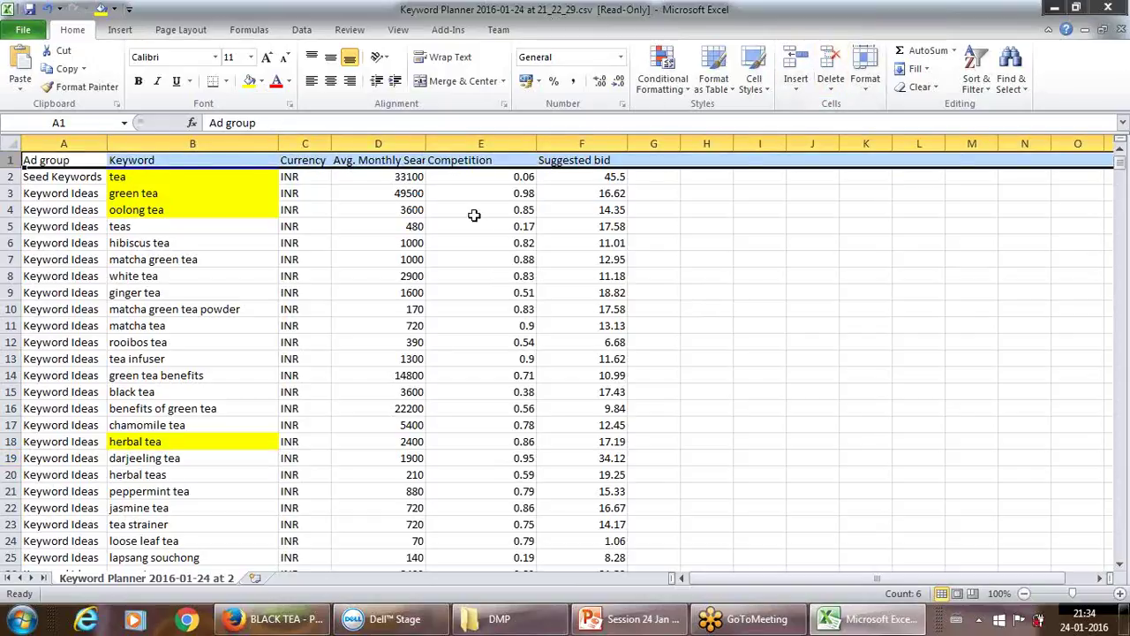
pyautogui.click(777, 399)
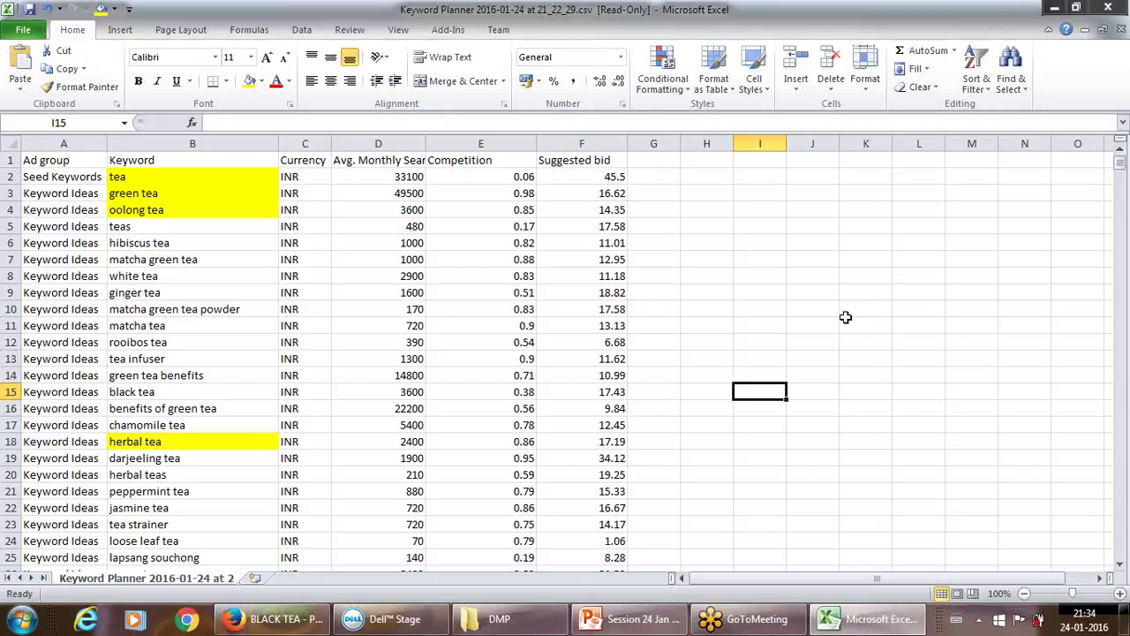
pyautogui.press('Up')
pyautogui.press('Up')
pyautogui.press('Up')
pyautogui.press('Up')
pyautogui.press('Up')
pyautogui.press('Up')
pyautogui.press('Up')
pyautogui.press('Up')
pyautogui.press('Up')
pyautogui.press('Up')
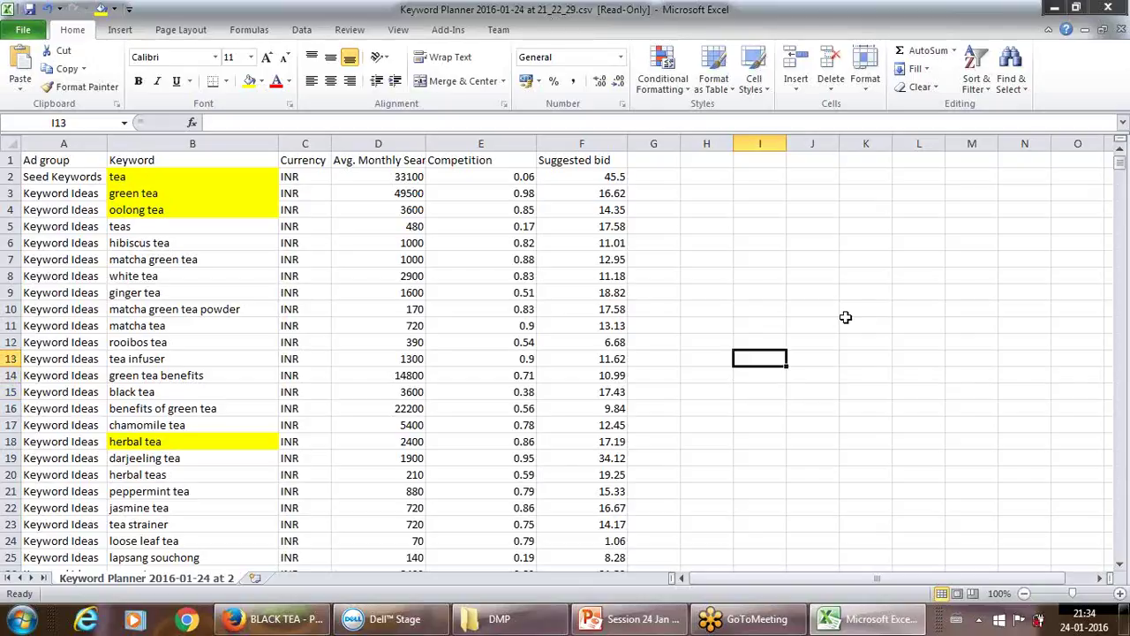
pyautogui.press('Up')
pyautogui.press('Up')
pyautogui.press('Up')
pyautogui.press('Up')
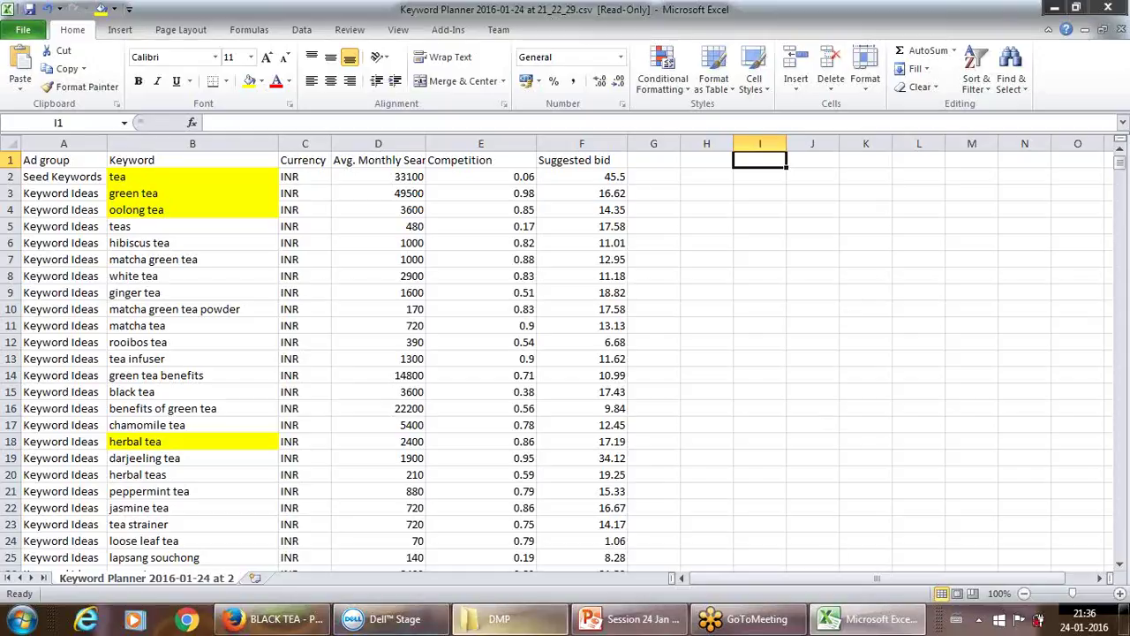
pyautogui.click(316, 622)
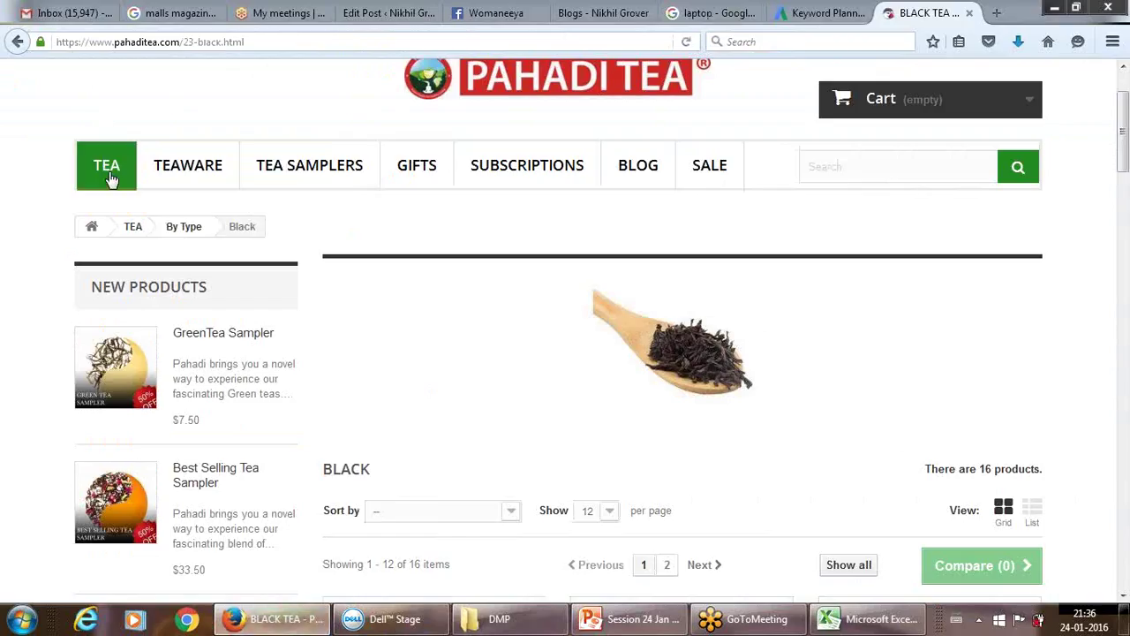
pyautogui.moveTo(110, 177)
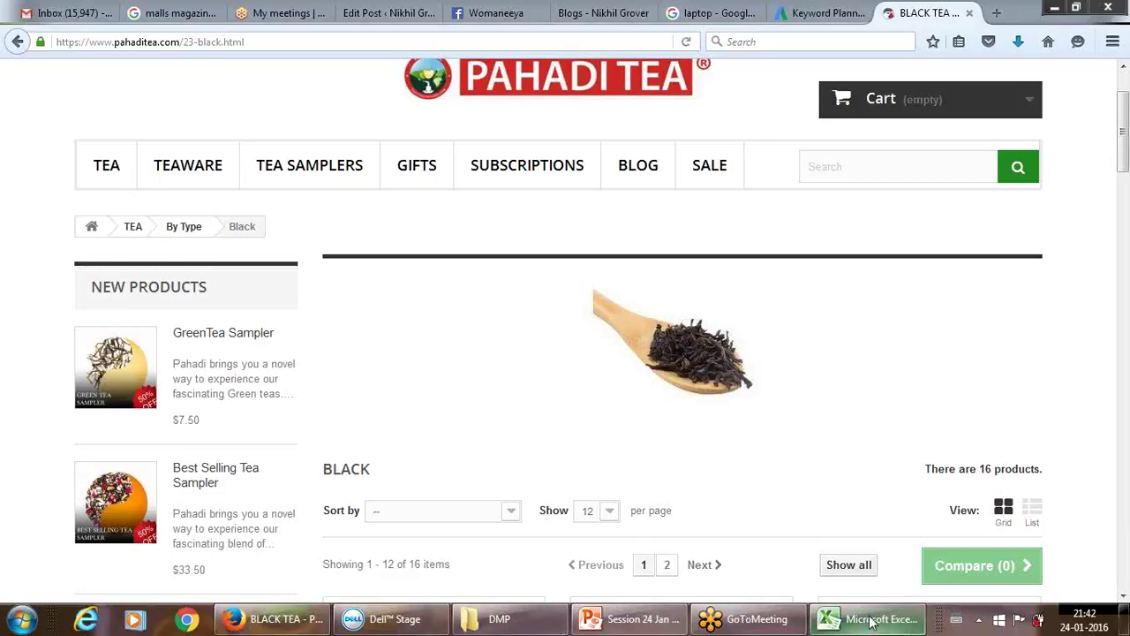
pyautogui.moveTo(870, 623)
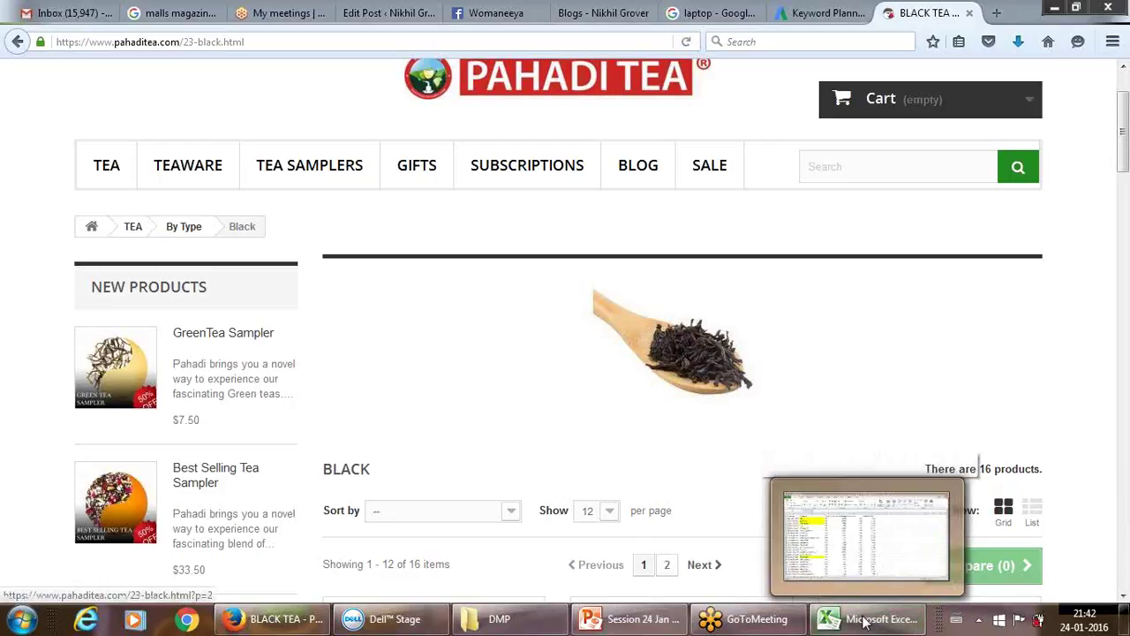
pyautogui.click(631, 619)
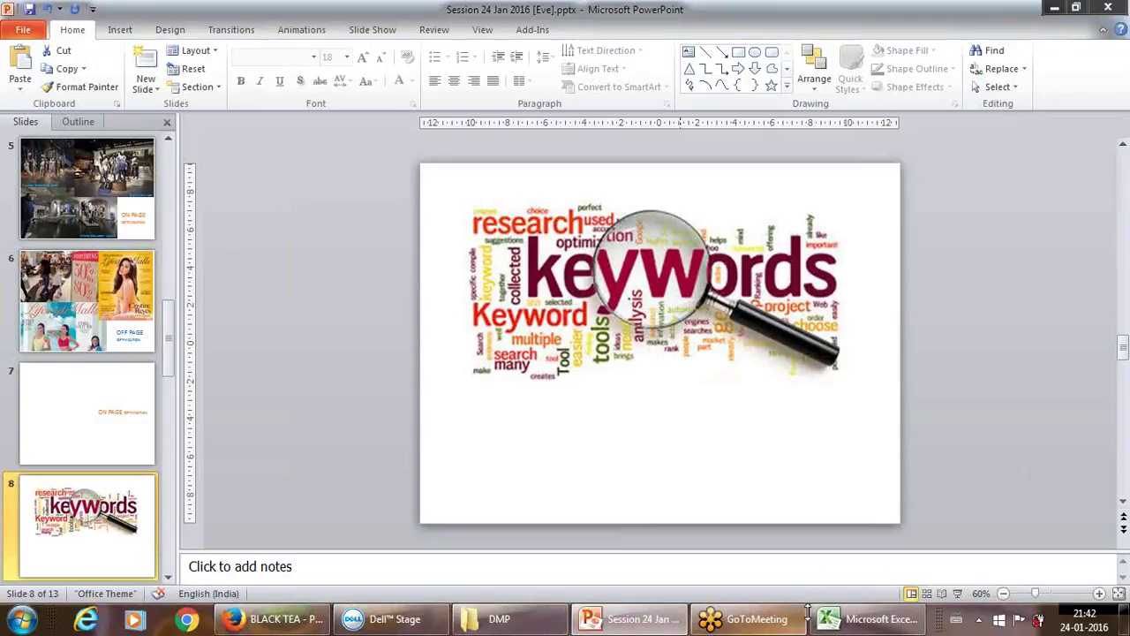
# Back in the Excel keyword sheet, fill the keyword cells from tea down to tea strainer (B2:B23) with yellow.
pyautogui.click(857, 610)
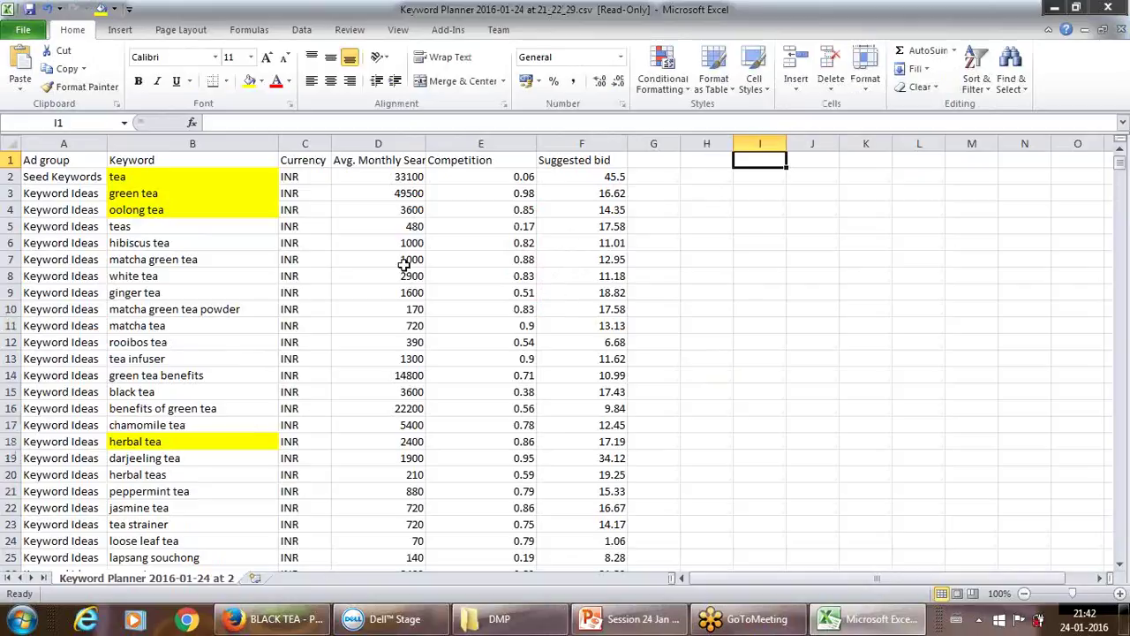
pyautogui.click(232, 176)
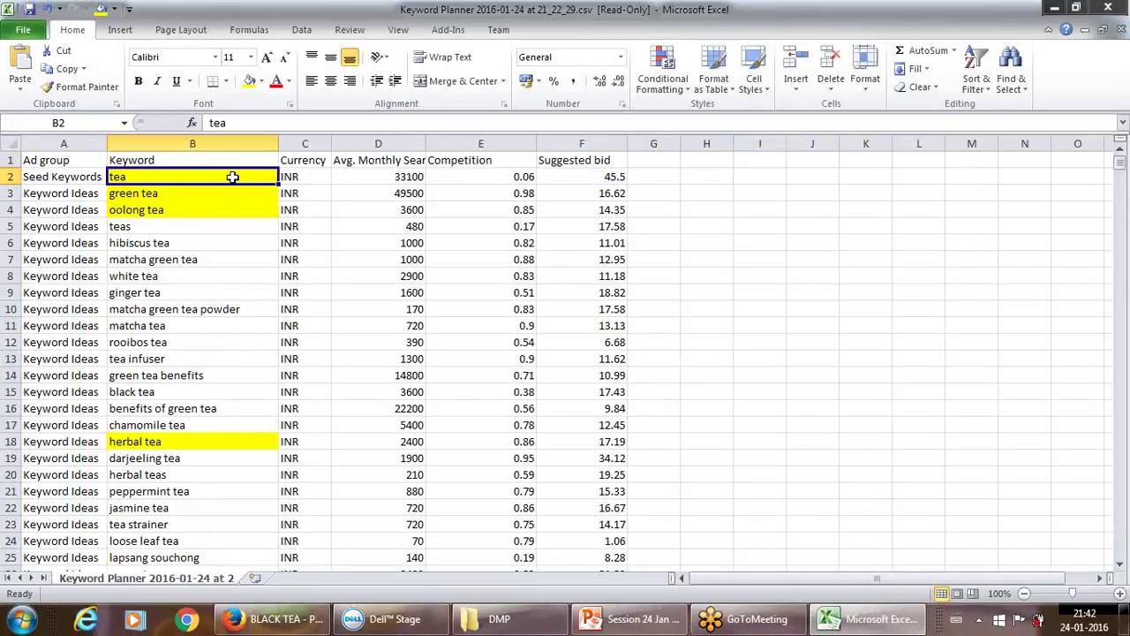
pyautogui.moveTo(233, 176); pyautogui.dragTo(235, 524)
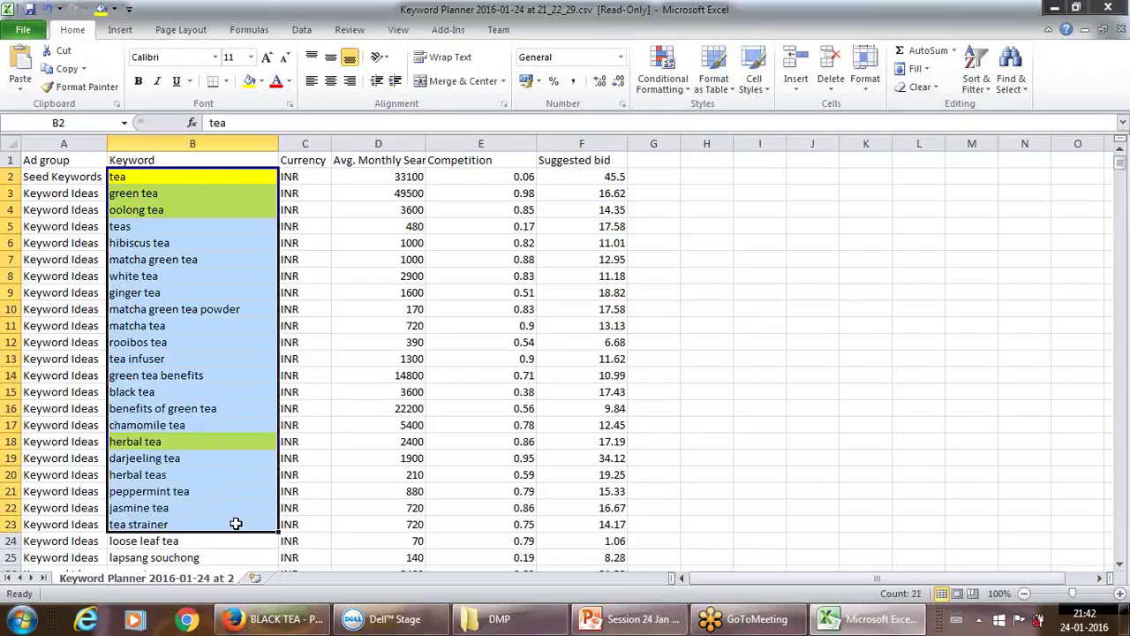
pyautogui.click(251, 82)
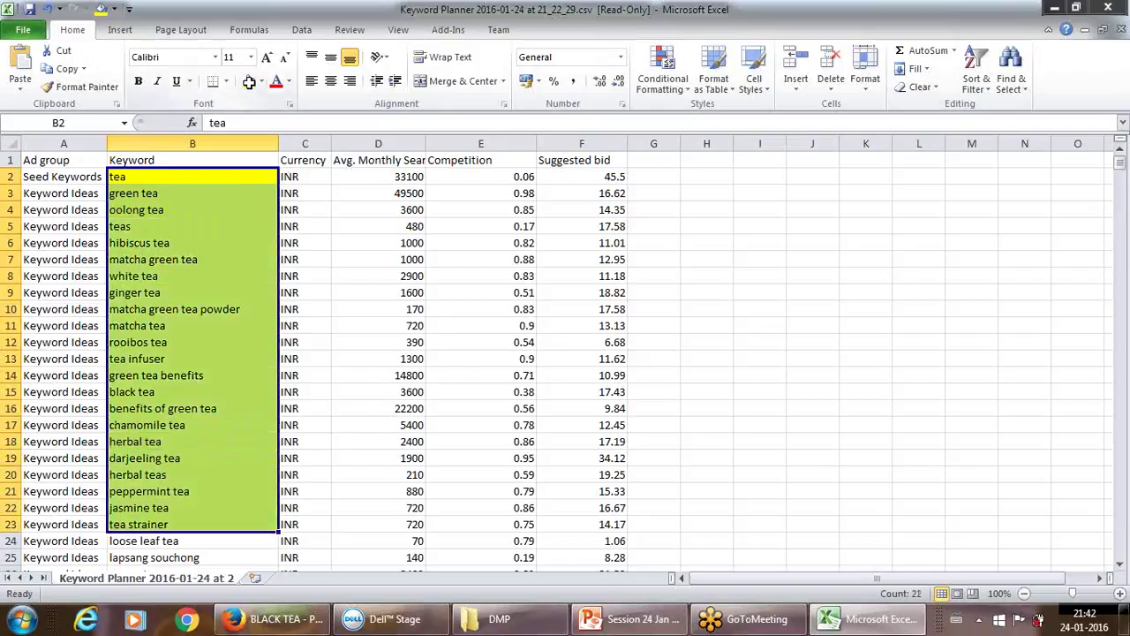
pyautogui.click(677, 372)
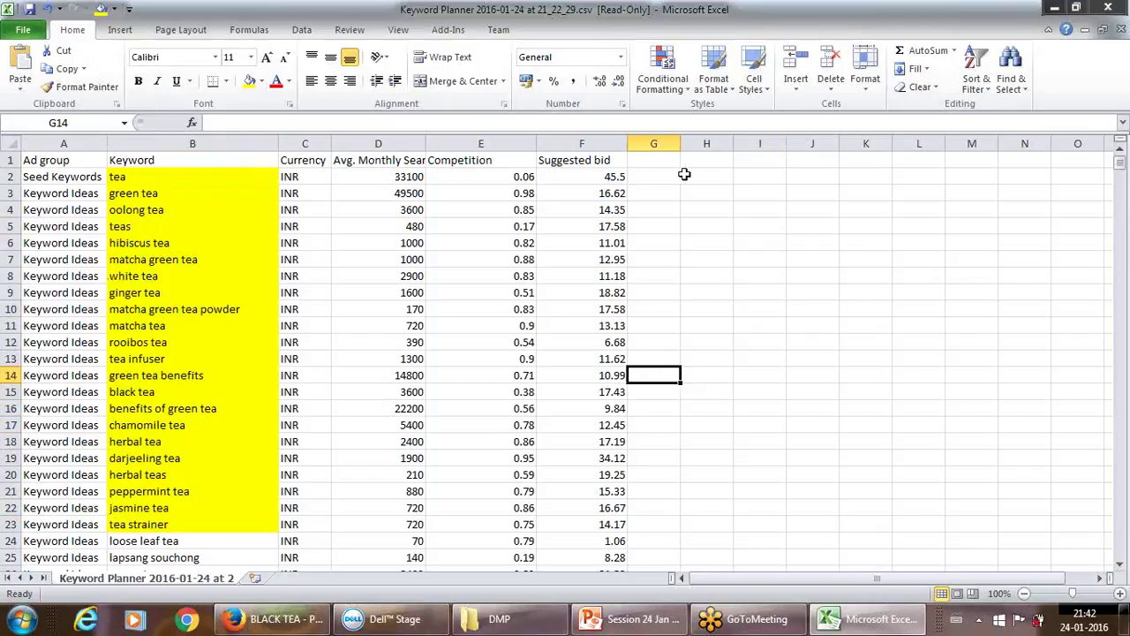
pyautogui.click(706, 193)
pyautogui.click(702, 177)
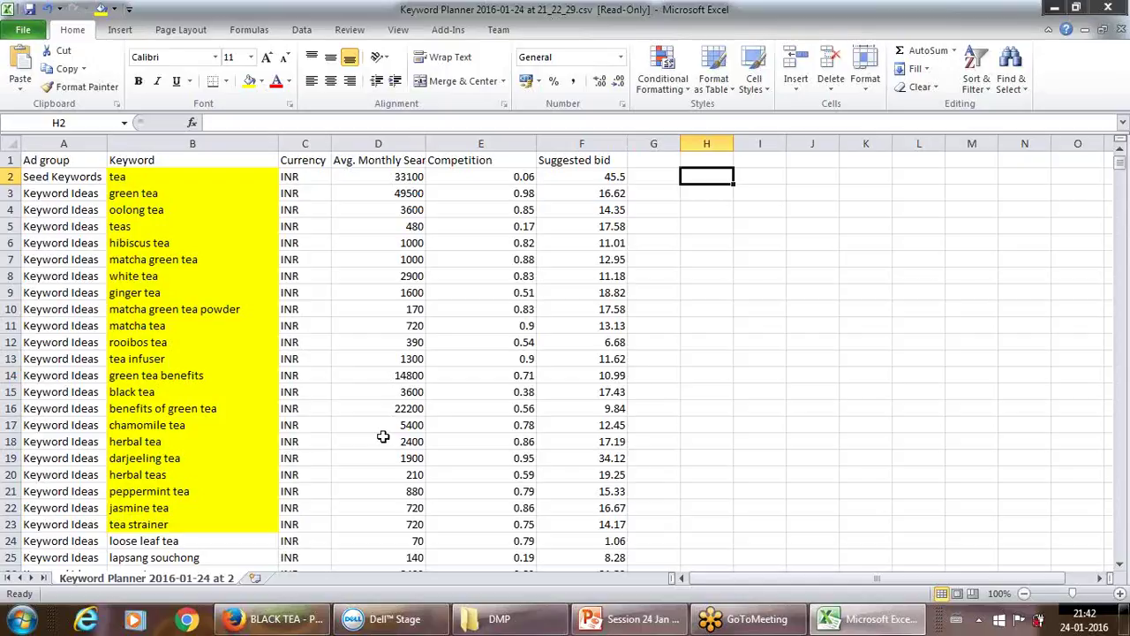
# Switch to the Pahadi Tea site in Firefox, check the tea types against the keywords and open the Green type page.
pyautogui.click(159, 183)
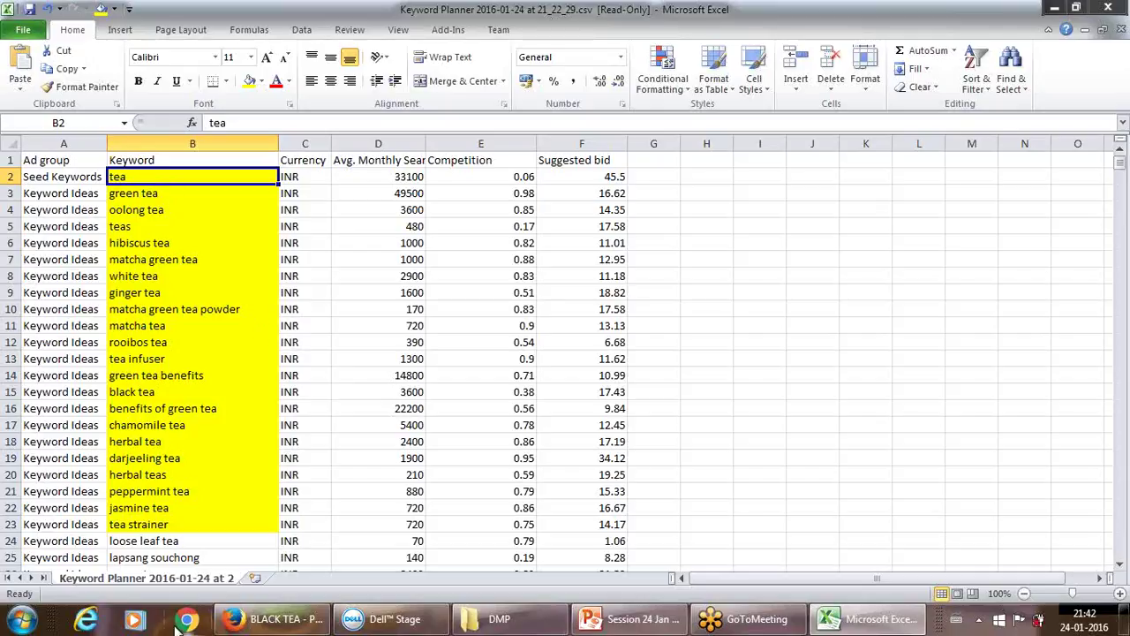
pyautogui.moveTo(248, 632)
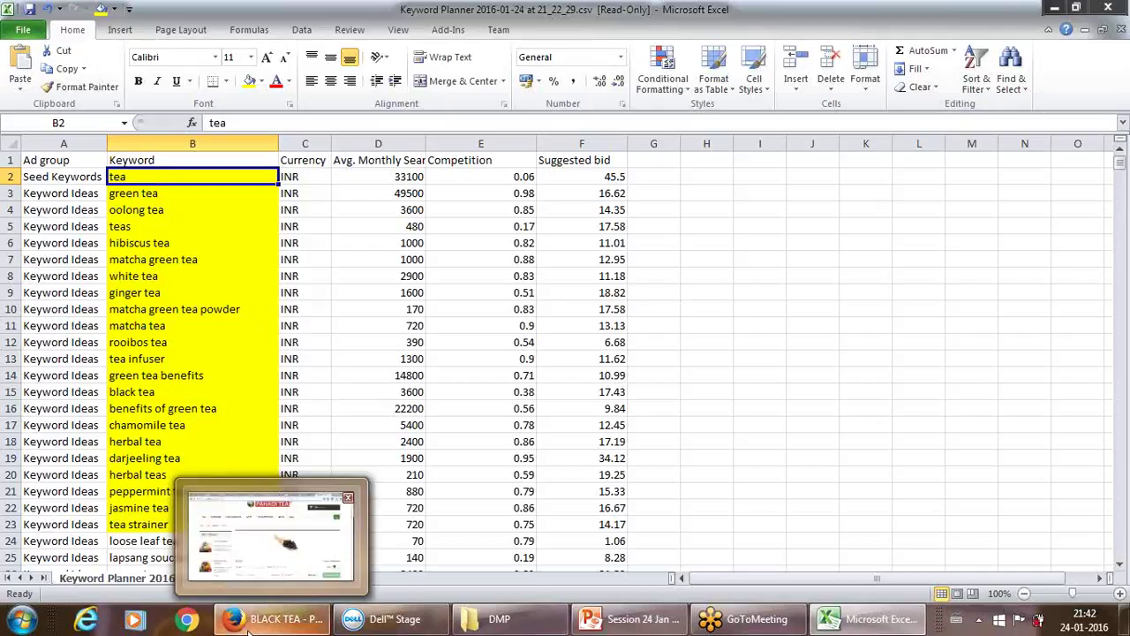
pyautogui.click(248, 628)
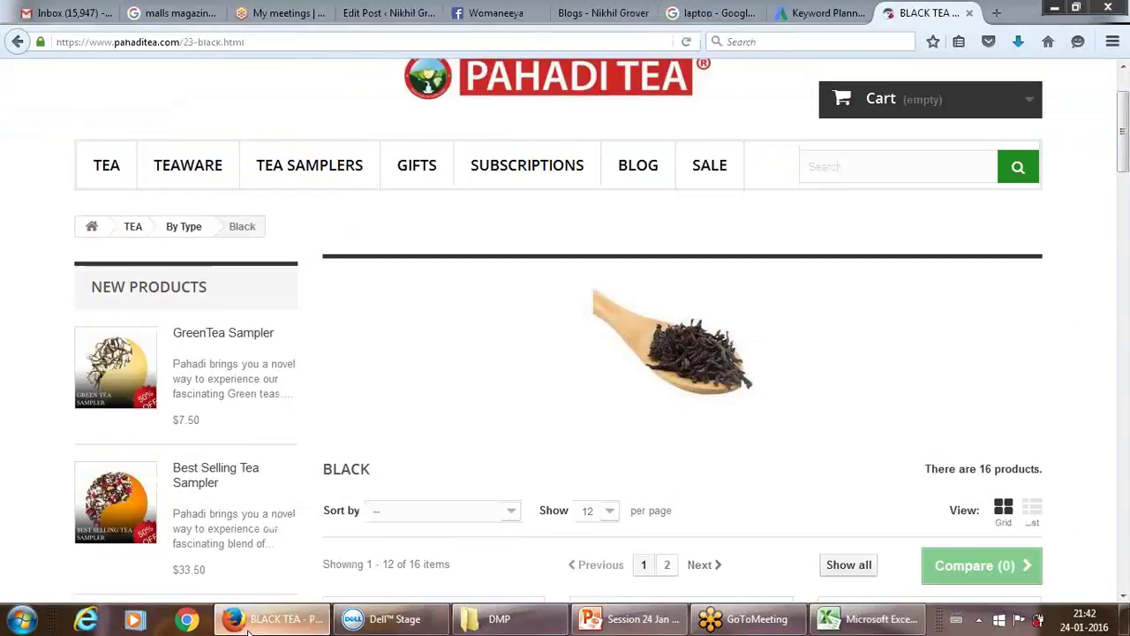
pyautogui.moveTo(106, 170)
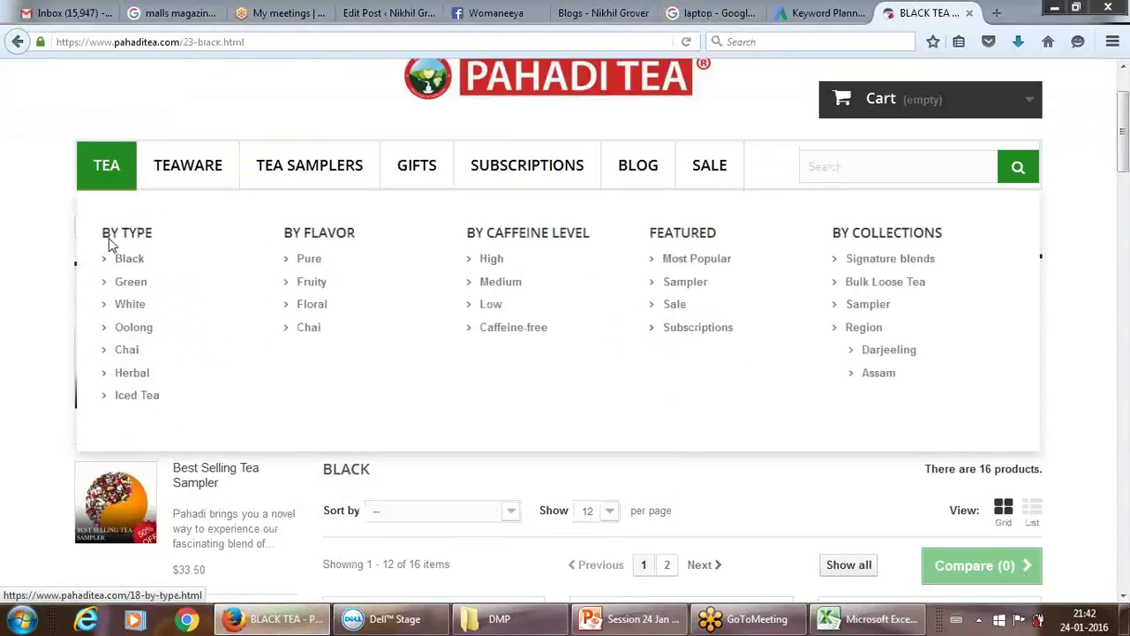
pyautogui.click(861, 619)
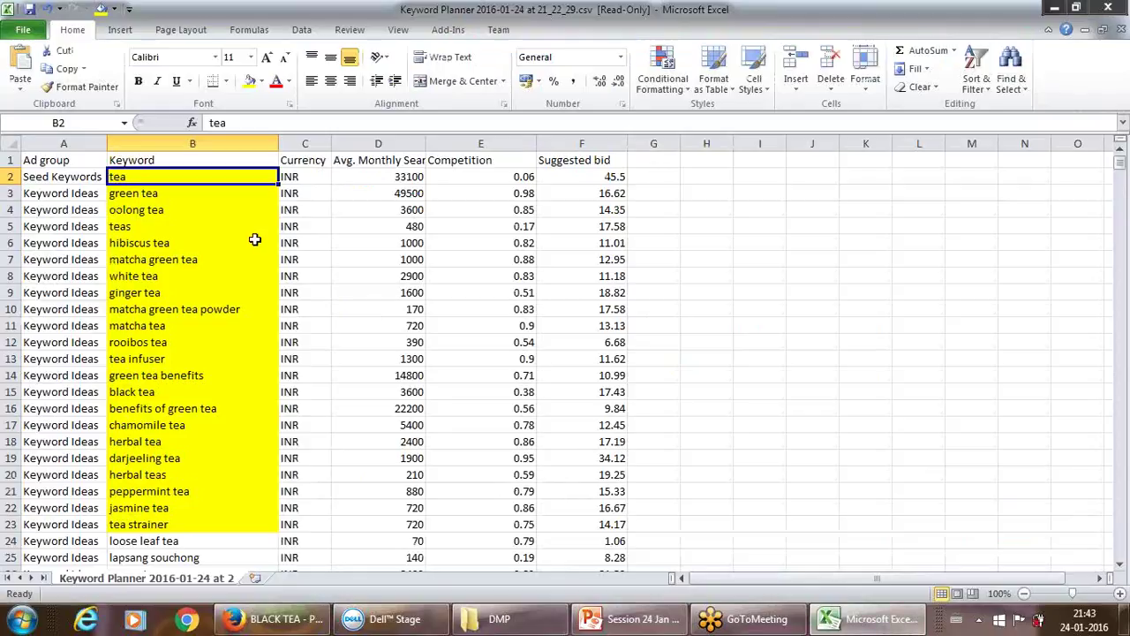
pyautogui.click(210, 194)
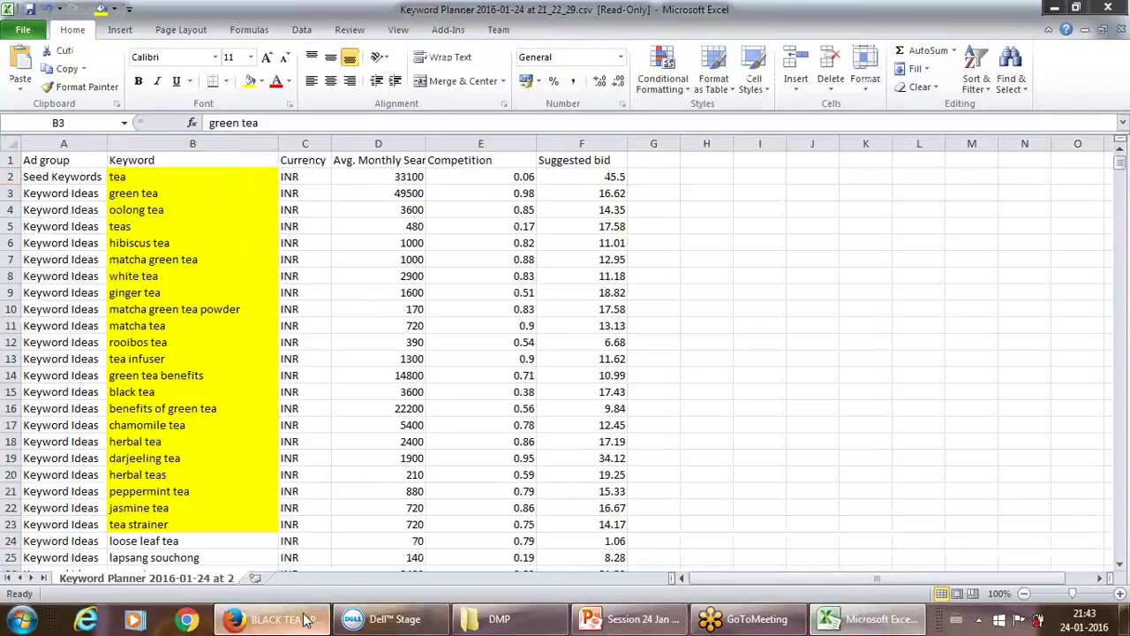
pyautogui.click(273, 619)
pyautogui.moveTo(107, 167)
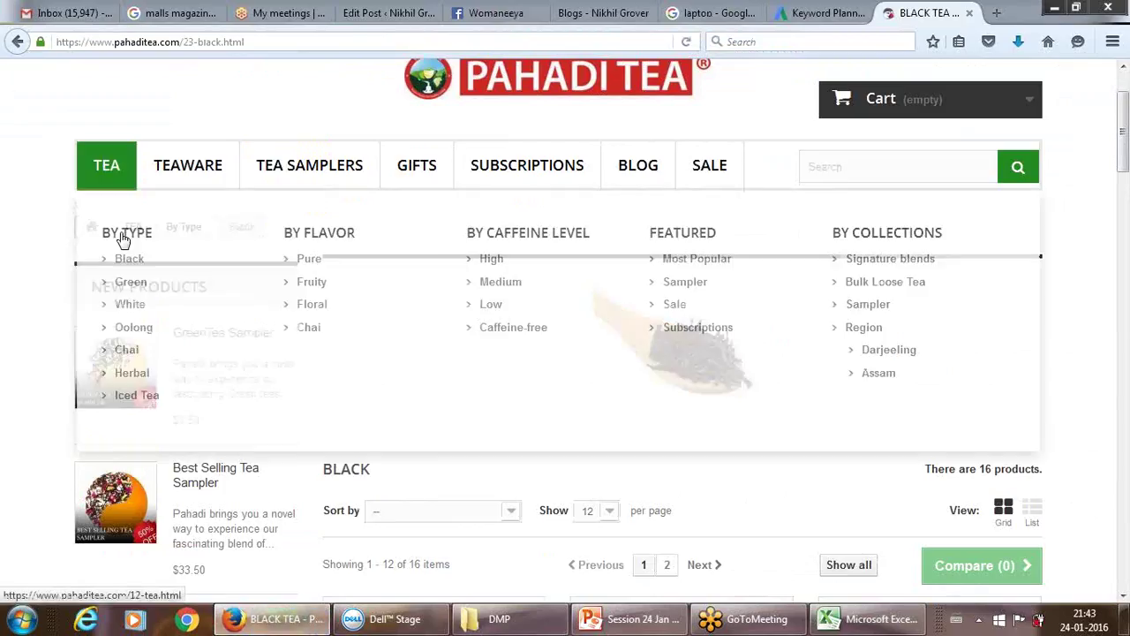
pyautogui.click(130, 283)
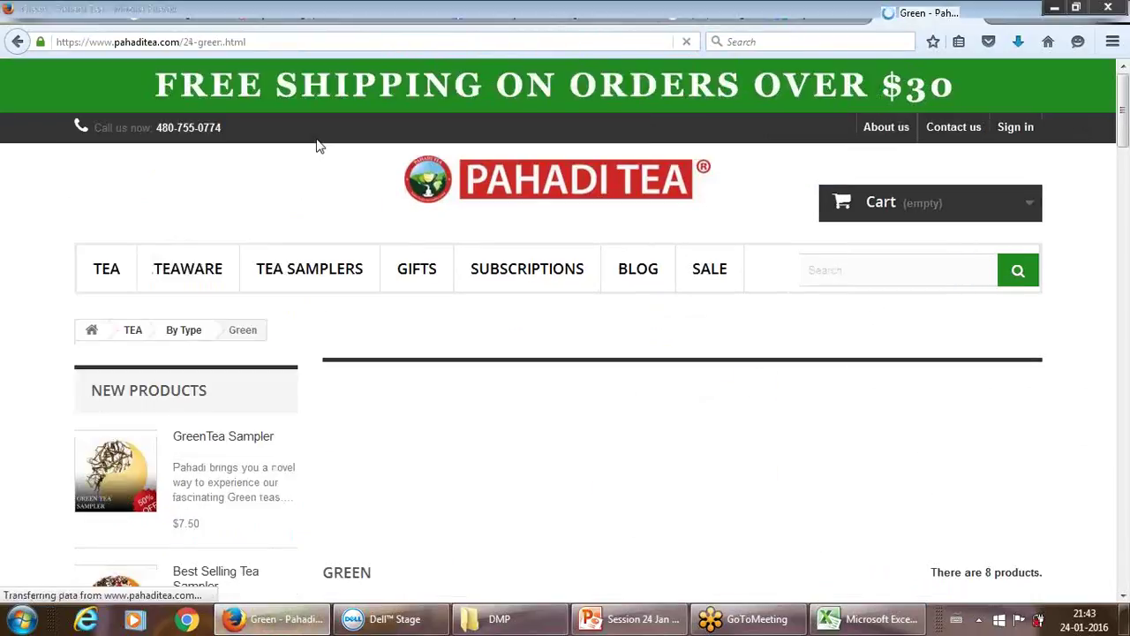
# Copy the Green page's web address and paste it into cell H3 of the Excel sheet, in the green tea row.
pyautogui.click(274, 40)
pyautogui.hotkey('ctrl', 'c')
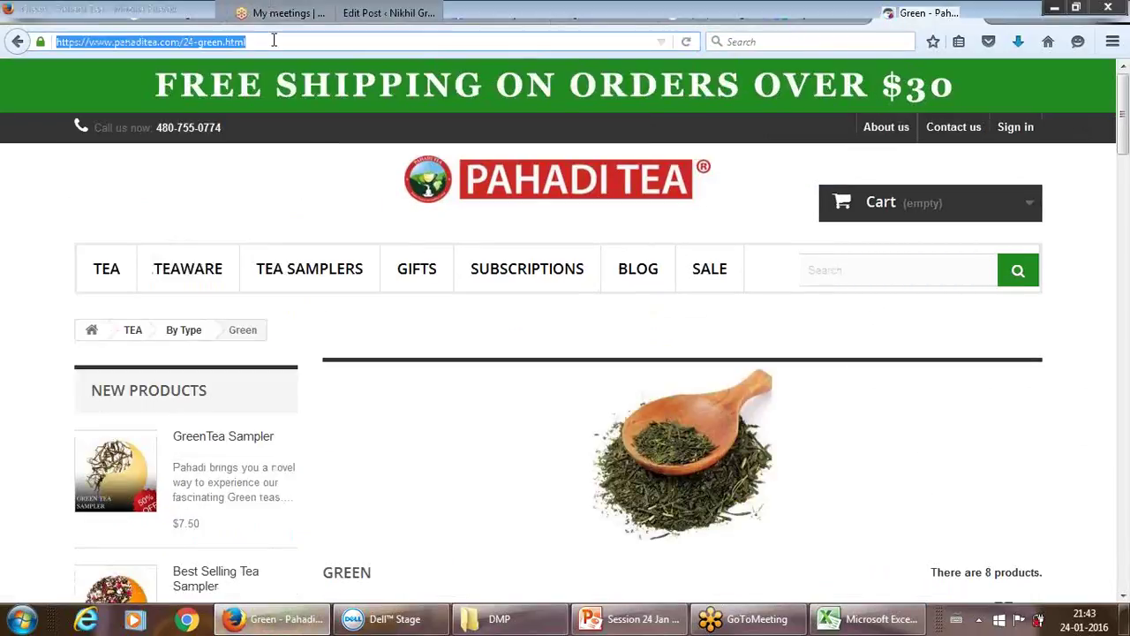
pyautogui.hotkey('alt', 'Tab')
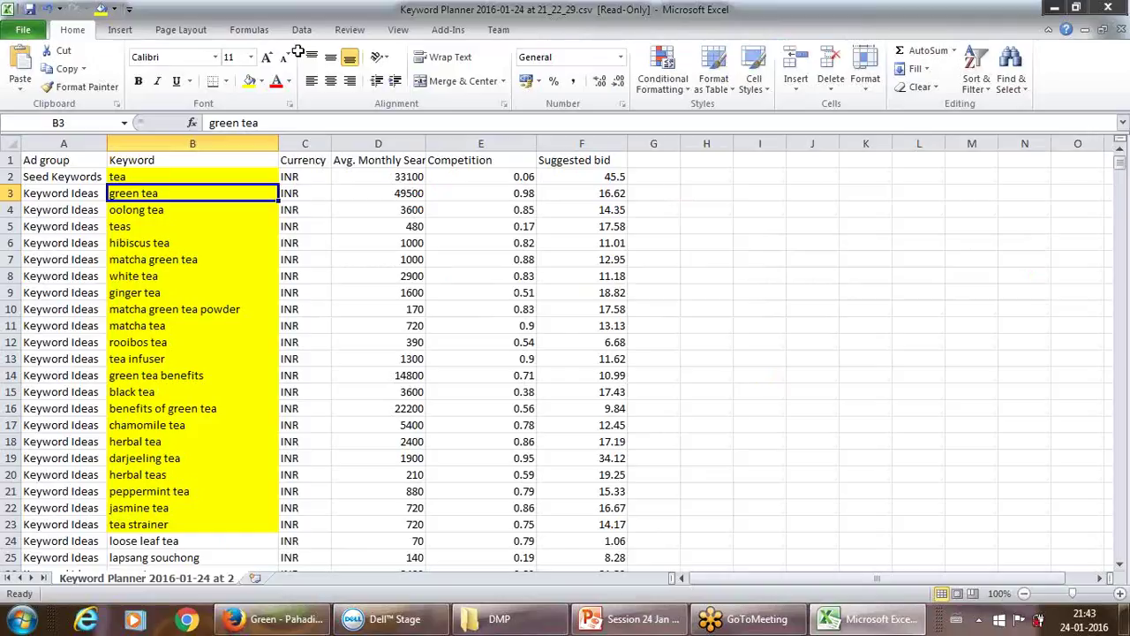
pyautogui.click(698, 195)
pyautogui.hotkey('ctrl', 'v')
# Enter the heading "Mapped URL" in cell H1 and widen column H to fit the pasted address.
pyautogui.press('Up')
pyautogui.press('Up')
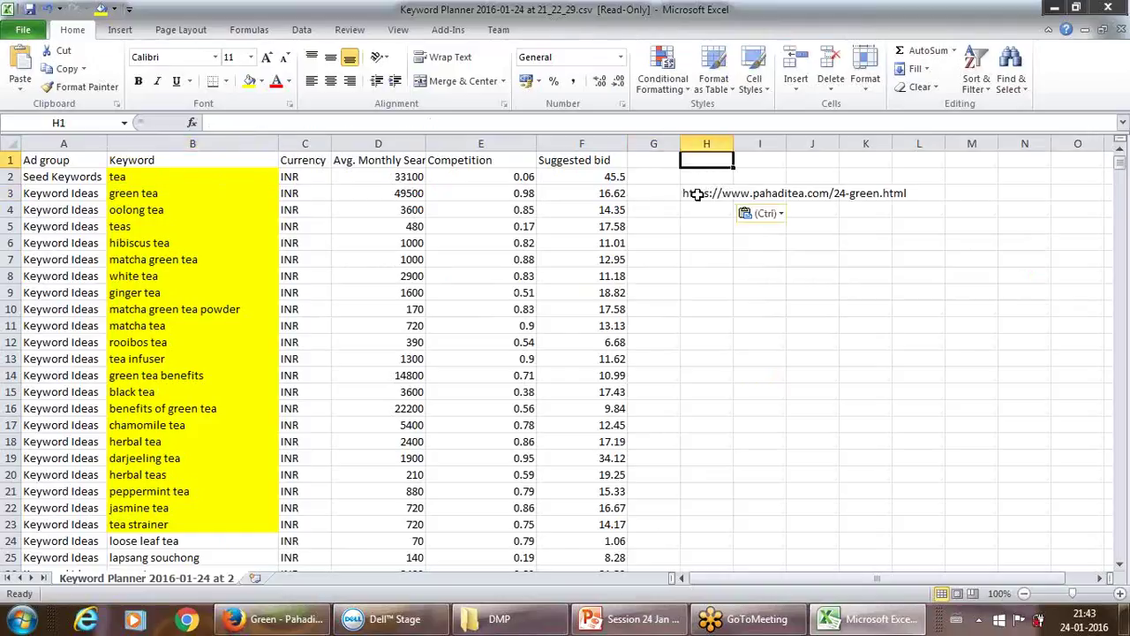
pyautogui.write('URL')
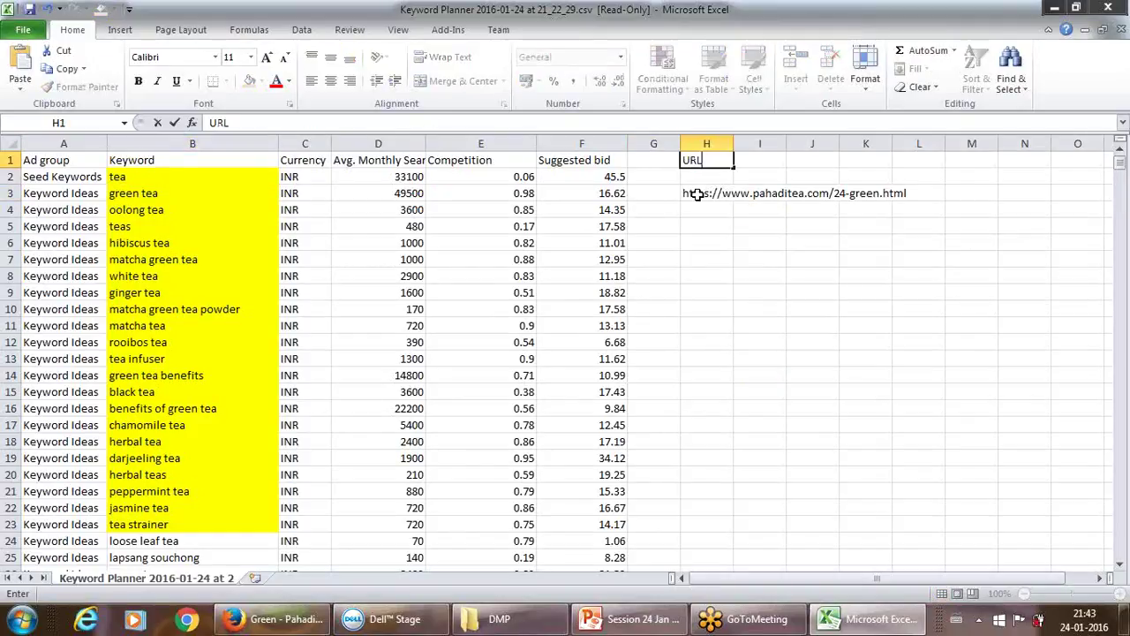
pyautogui.press('BackSpace')
pyautogui.press('BackSpace')
pyautogui.press('BackSpace')
pyautogui.write('Mapped U')
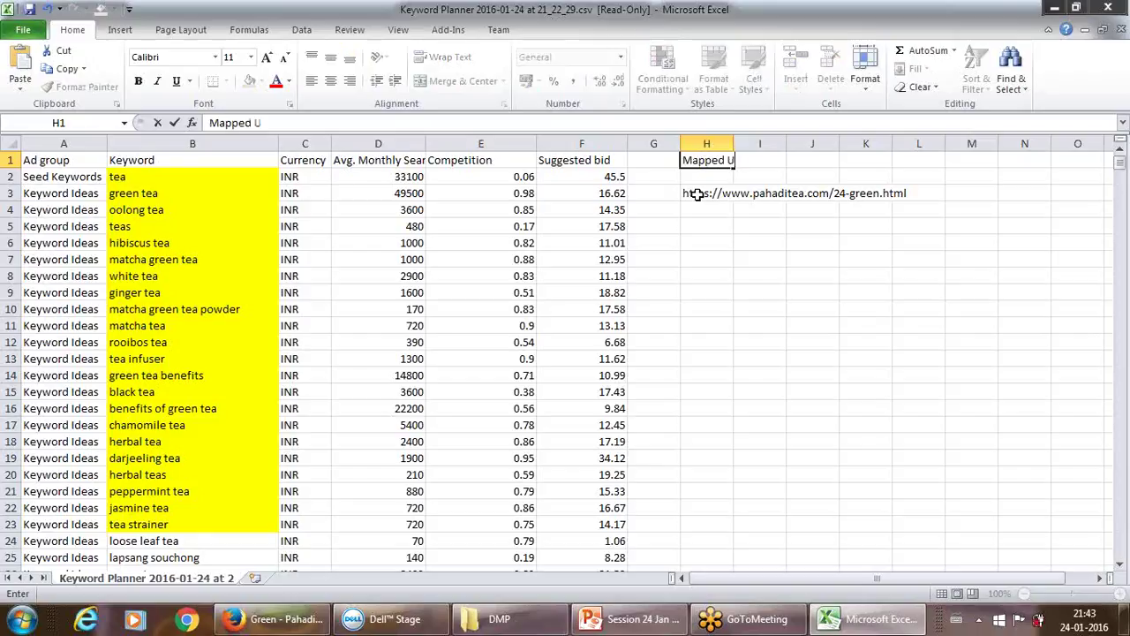
pyautogui.write('RL')
pyautogui.press('Return')
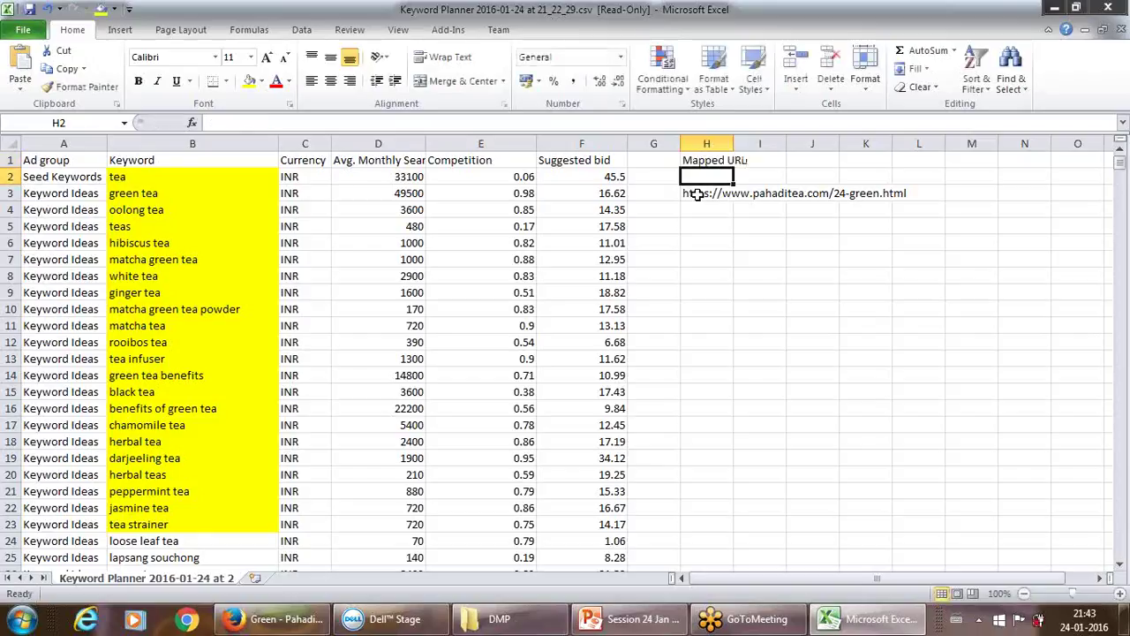
pyautogui.doubleClick(731, 144)
pyautogui.click(711, 194)
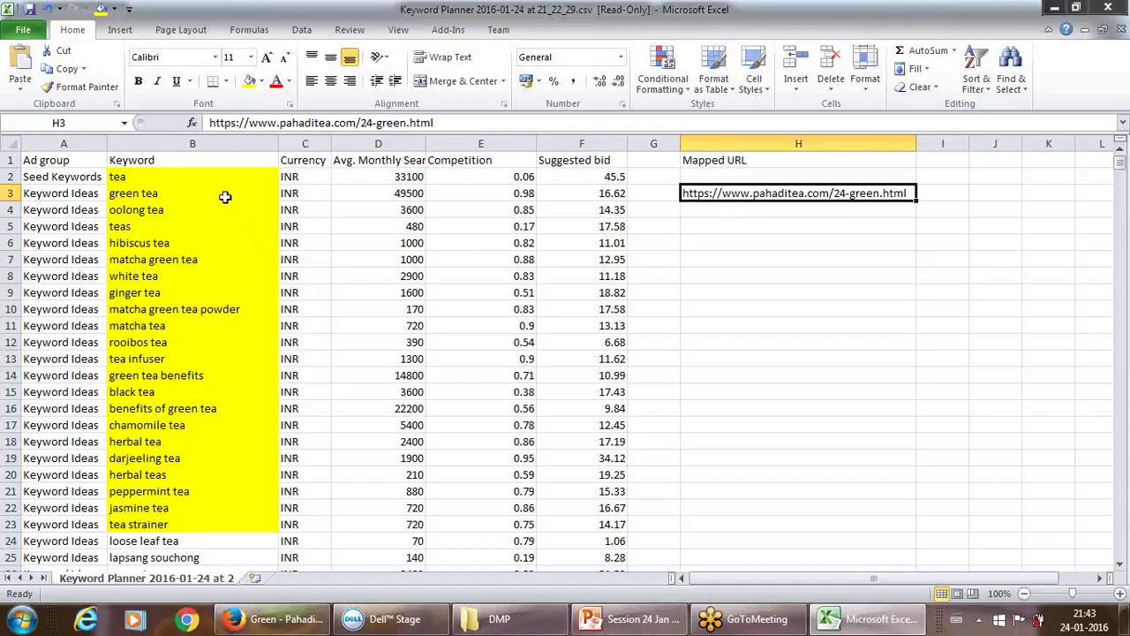
pyautogui.press('Right')
pyautogui.press('Right')
pyautogui.press('Right')
pyautogui.press('Right')
pyautogui.press('Right')
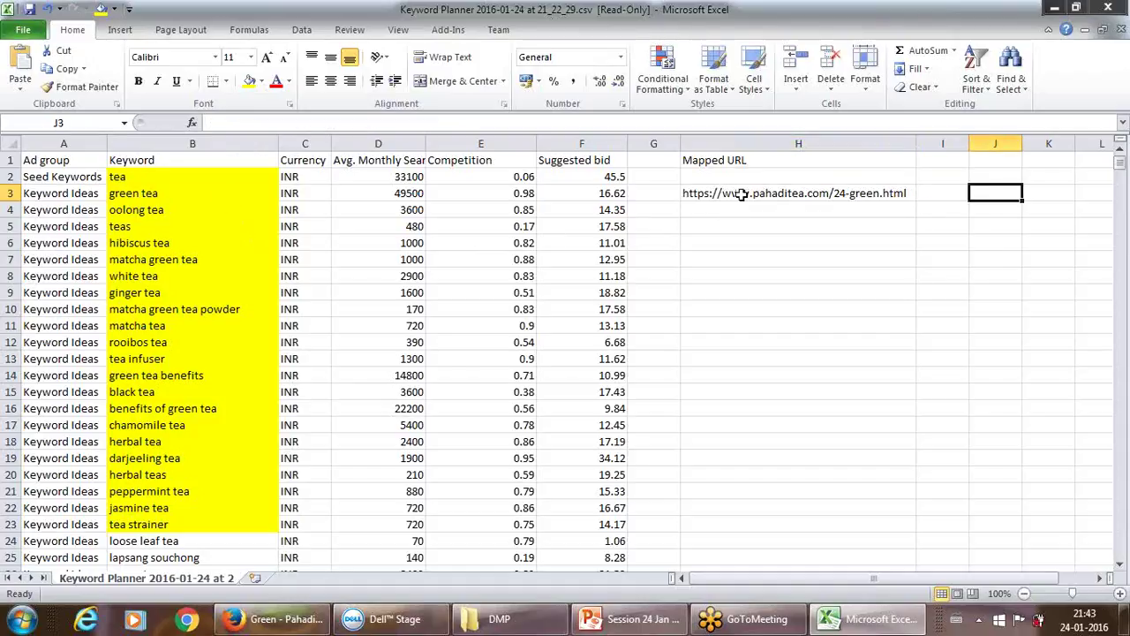
pyautogui.press('Right')
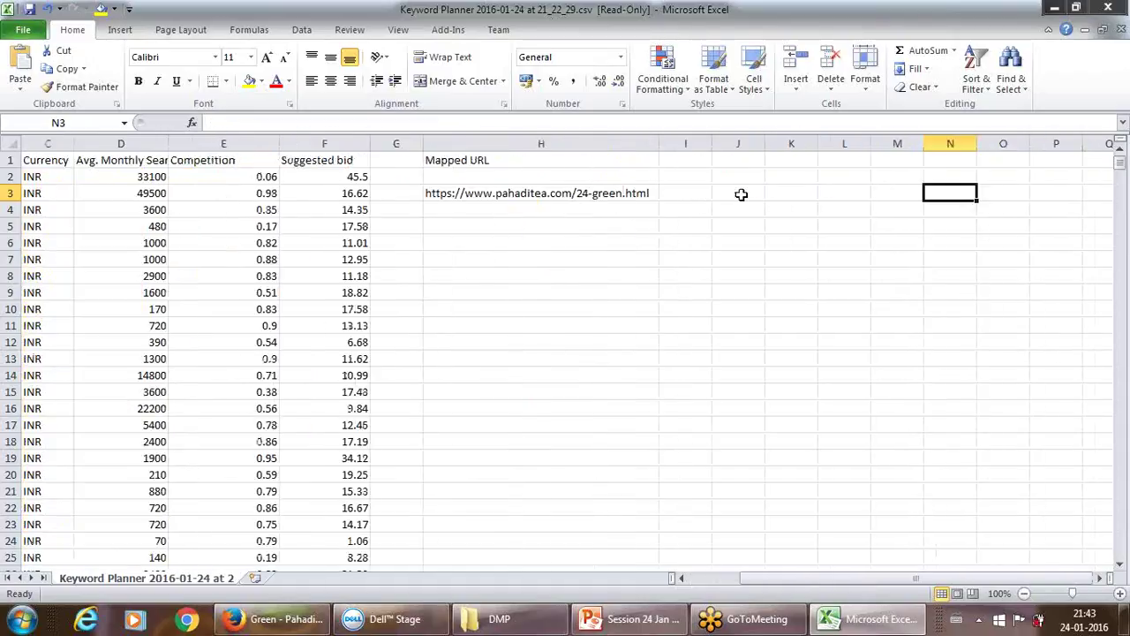
pyautogui.click(599, 192)
pyautogui.click(671, 194)
pyautogui.press('Left')
pyautogui.press('Left')
pyautogui.press('Left')
pyautogui.press('Left')
pyautogui.press('Left')
pyautogui.press('Left')
pyautogui.press('Left')
pyautogui.press('Left')
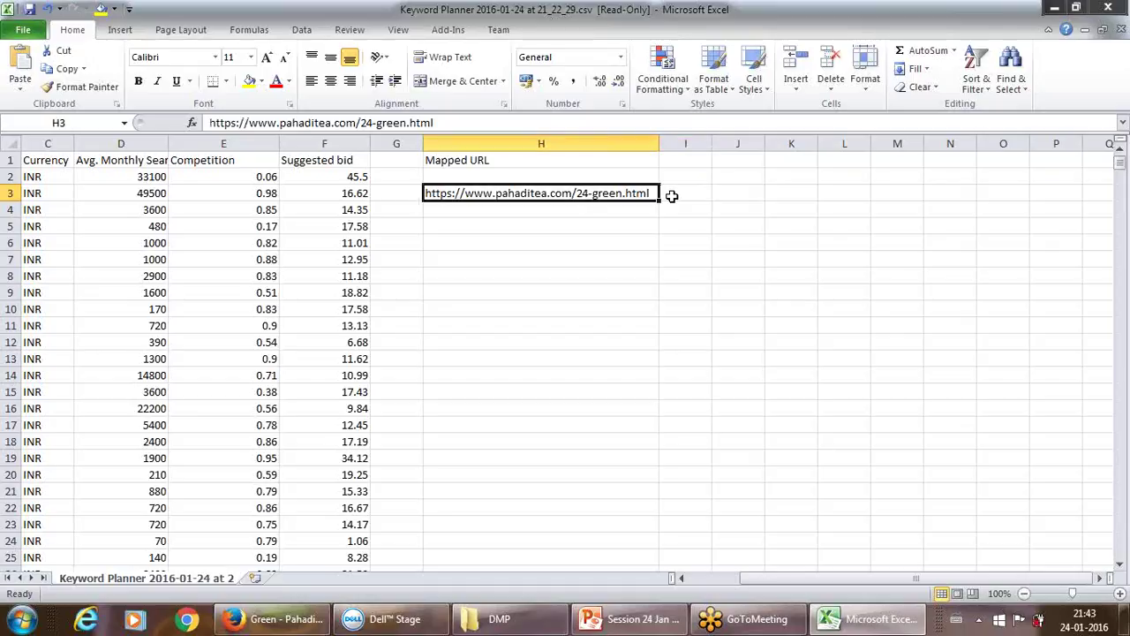
pyautogui.press('Right')
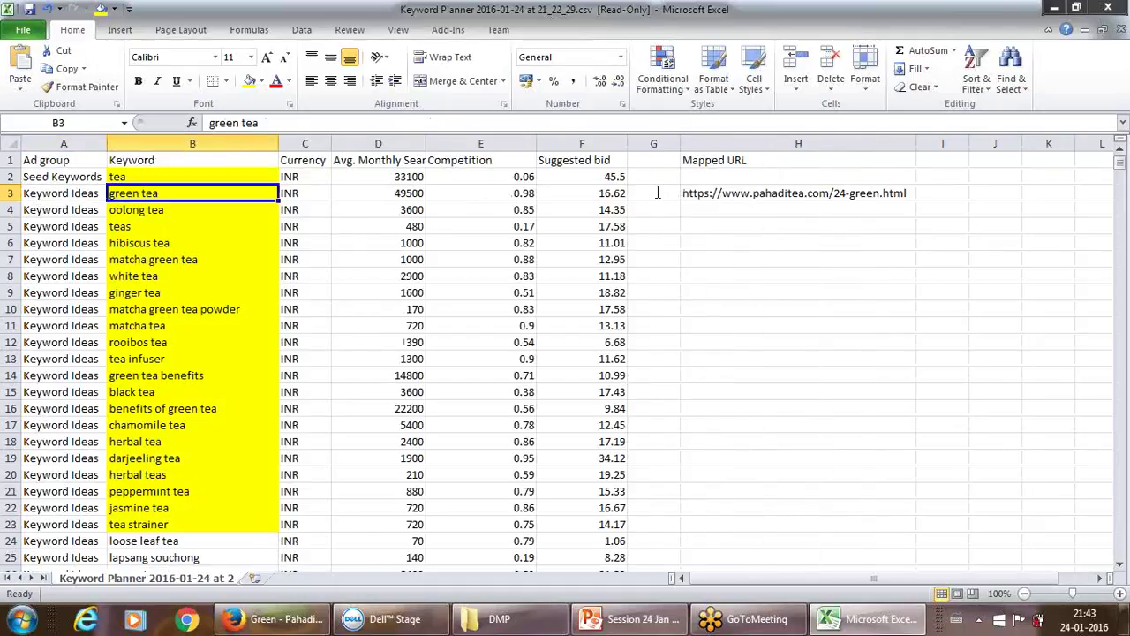
# Fill the mapped URL cell H3 and the green tea keyword cell B3 with green.
pyautogui.moveTo(281, 124); pyautogui.dragTo(186, 123)
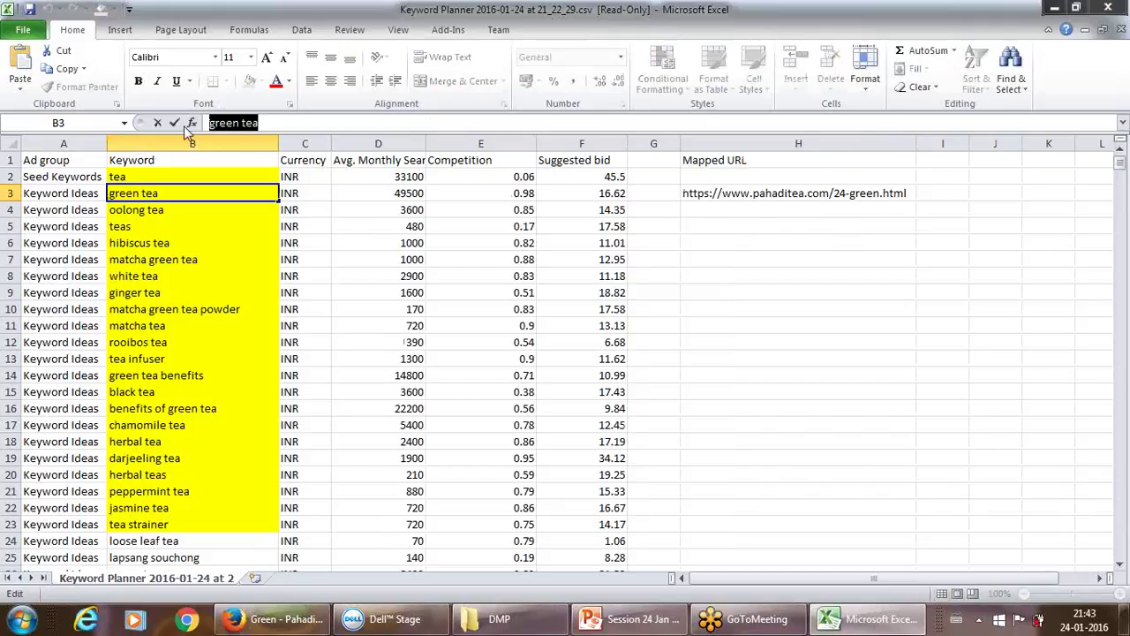
pyautogui.click(698, 193)
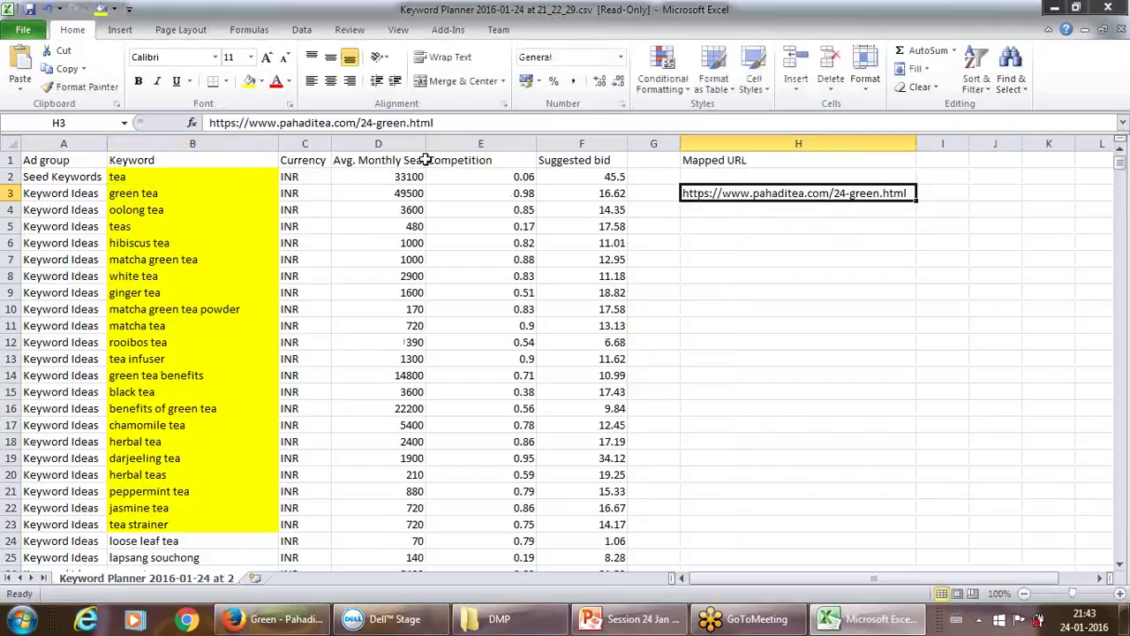
pyautogui.click(261, 80)
pyautogui.click(318, 201)
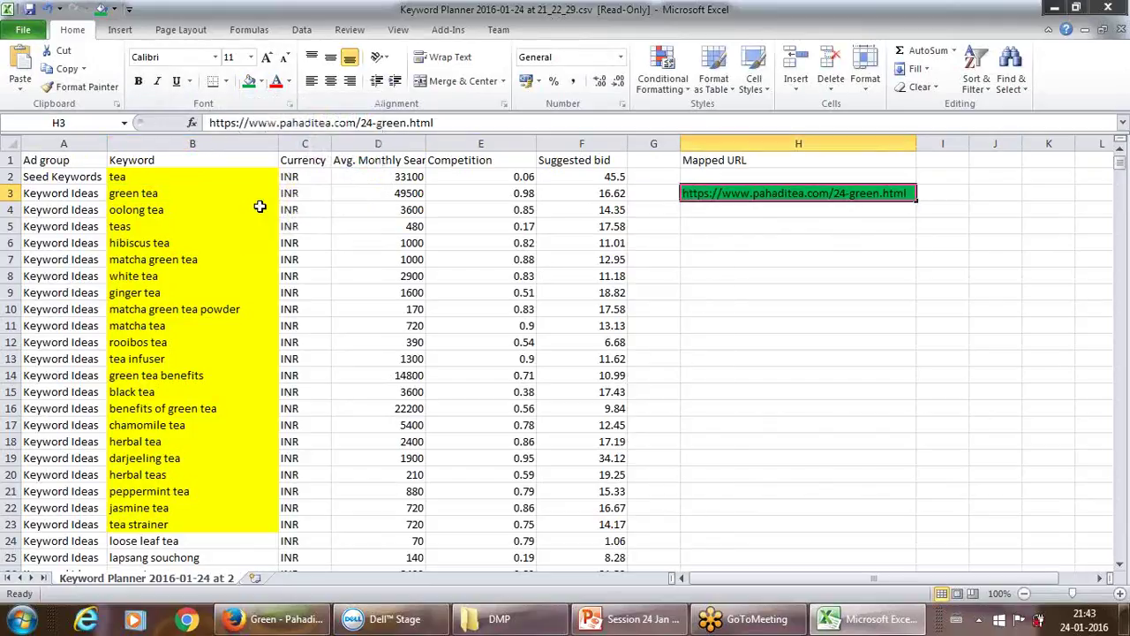
pyautogui.click(235, 199)
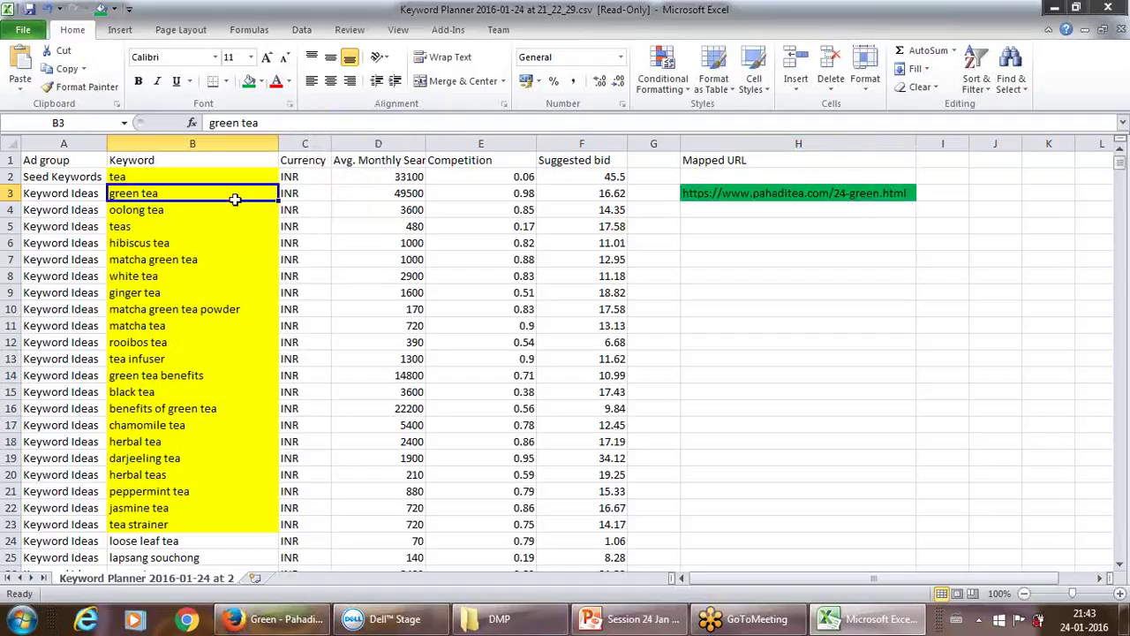
pyautogui.click(249, 81)
# Fill the tea keyword cell B2 with the same green.
pyautogui.click(200, 263)
pyautogui.press('Up')
pyautogui.press('Up')
pyautogui.press('Up')
pyautogui.press('Up')
pyautogui.press('Up')
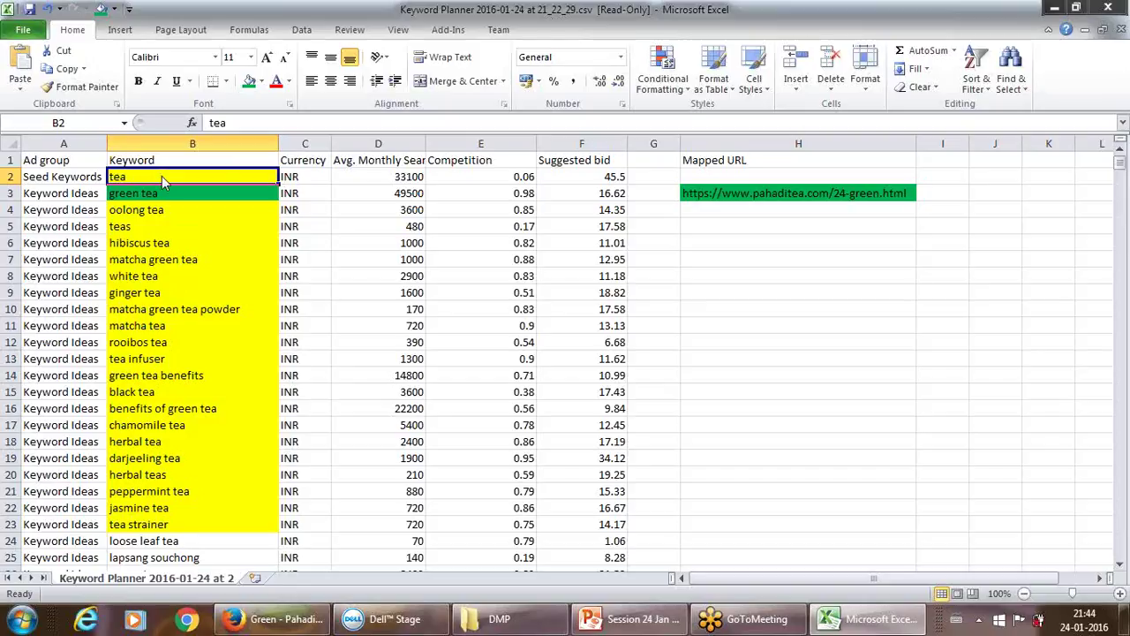
pyautogui.click(249, 81)
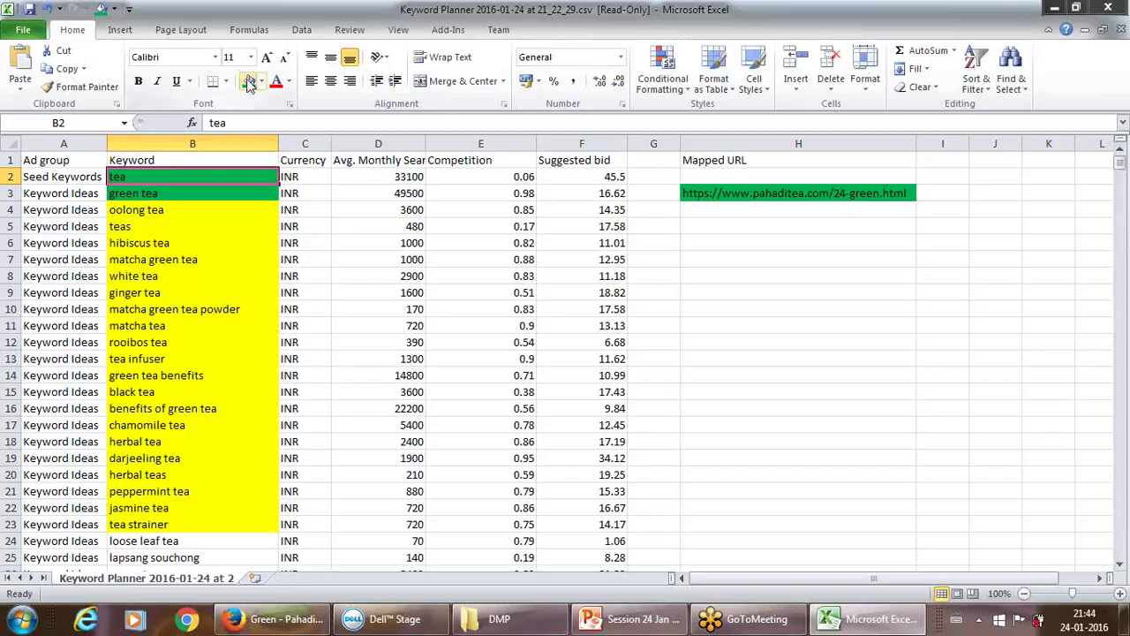
# Find the green tea capsules keyword further down the list and fill its cell B76 with green.
pyautogui.click(207, 490)
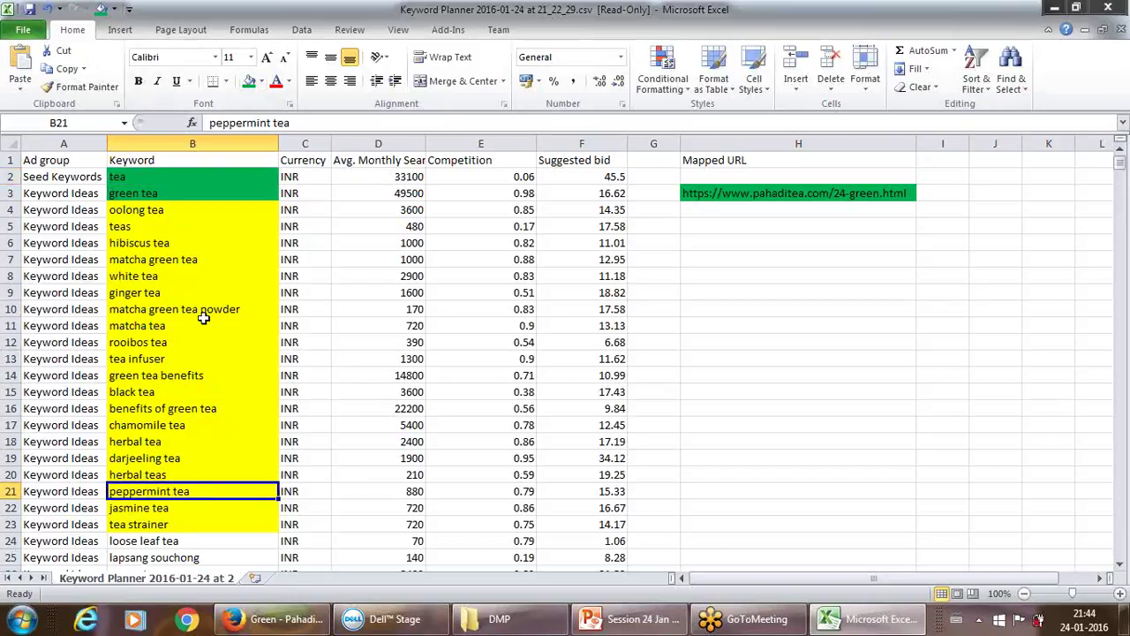
pyautogui.click(192, 294)
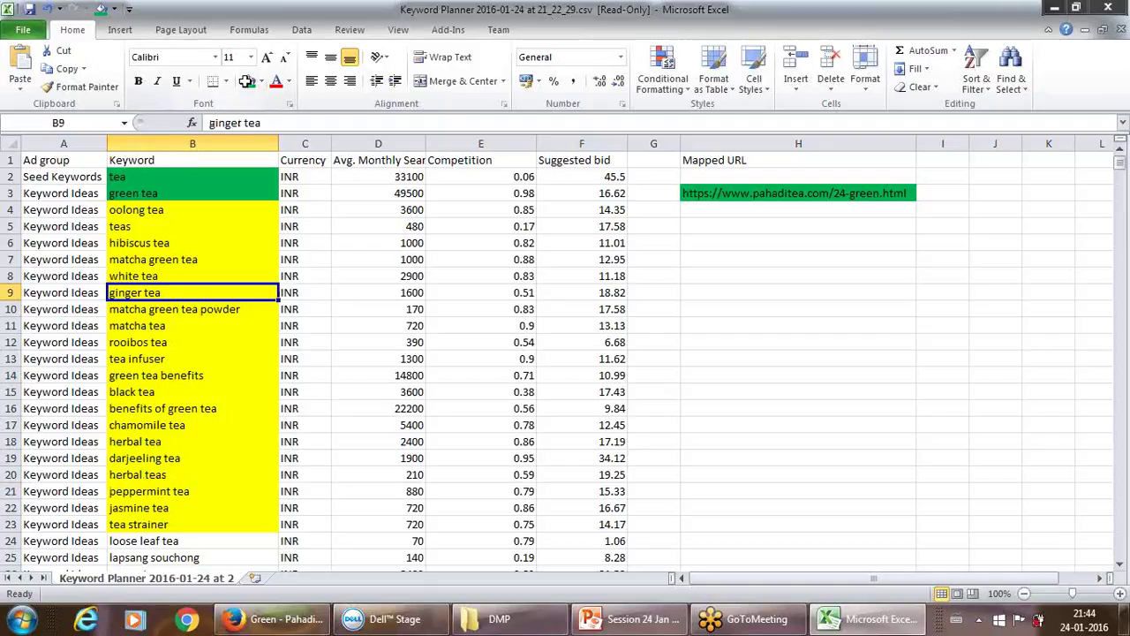
pyautogui.click(1121, 269)
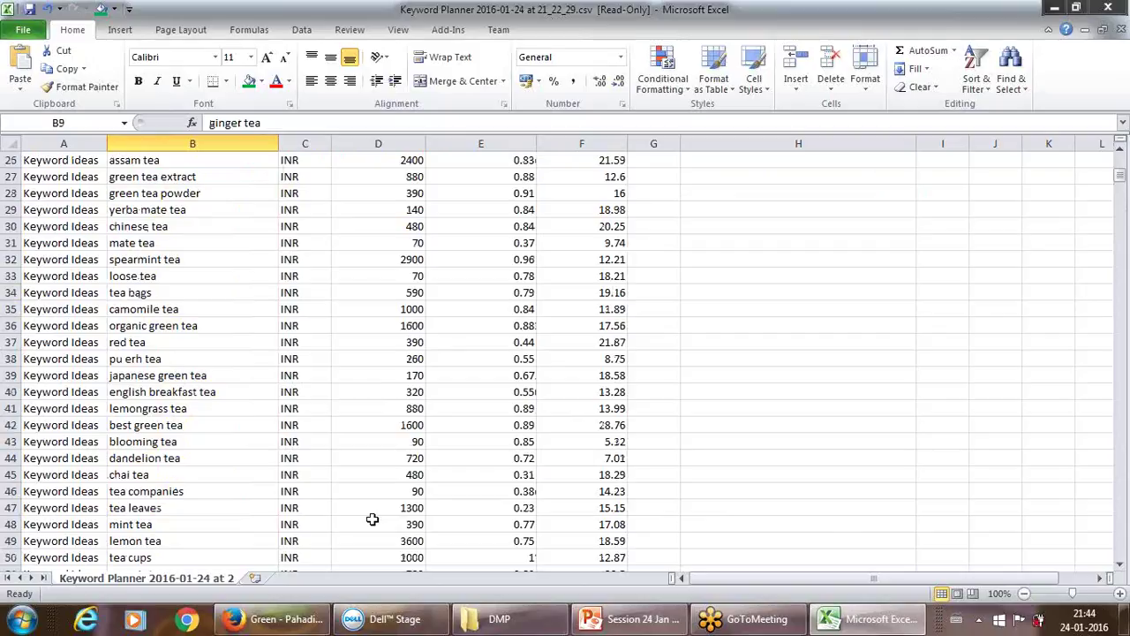
pyautogui.click(211, 511)
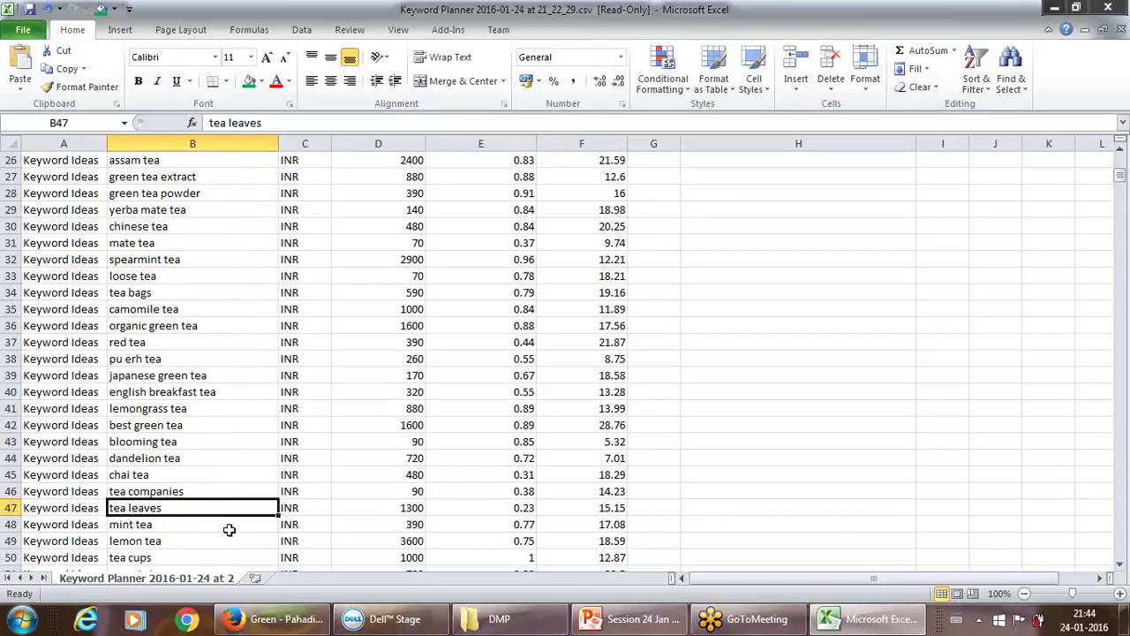
pyautogui.press('Down')
pyautogui.press('Down')
pyautogui.press('Down')
pyautogui.press('Down')
pyautogui.press('Down')
pyautogui.press('Down')
pyautogui.press('Down')
pyautogui.press('Down')
pyautogui.press('Down')
pyautogui.press('Down')
pyautogui.press('Down')
pyautogui.press('Down')
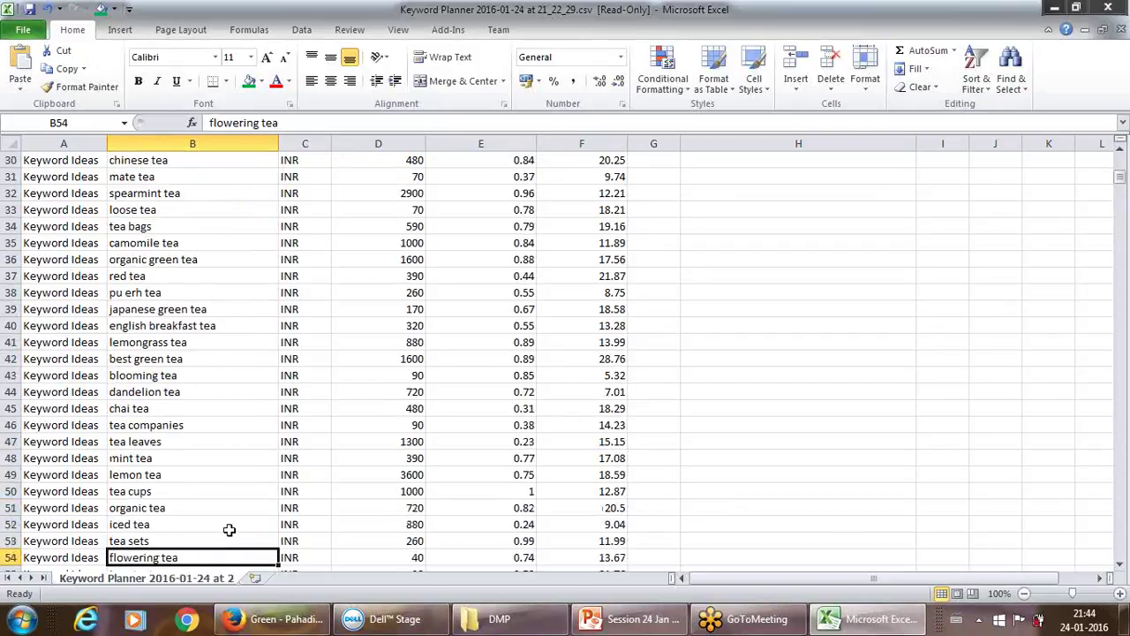
pyautogui.press('Down')
pyautogui.press('Down')
pyautogui.press('Down')
pyautogui.press('Down')
pyautogui.press('Down')
pyautogui.press('Down')
pyautogui.press('Down')
pyautogui.press('Down')
pyautogui.press('Down')
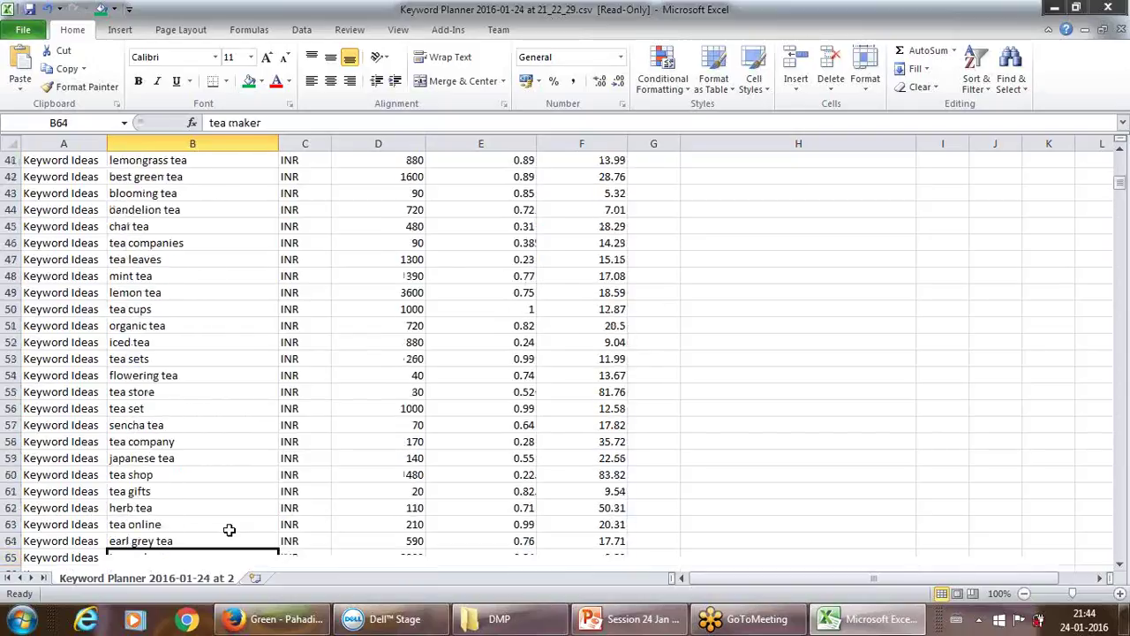
pyautogui.press('Down')
pyautogui.press('Down')
pyautogui.press('Down')
pyautogui.press('Down')
pyautogui.press('Down')
pyautogui.press('Down')
pyautogui.press('Down')
pyautogui.press('Down')
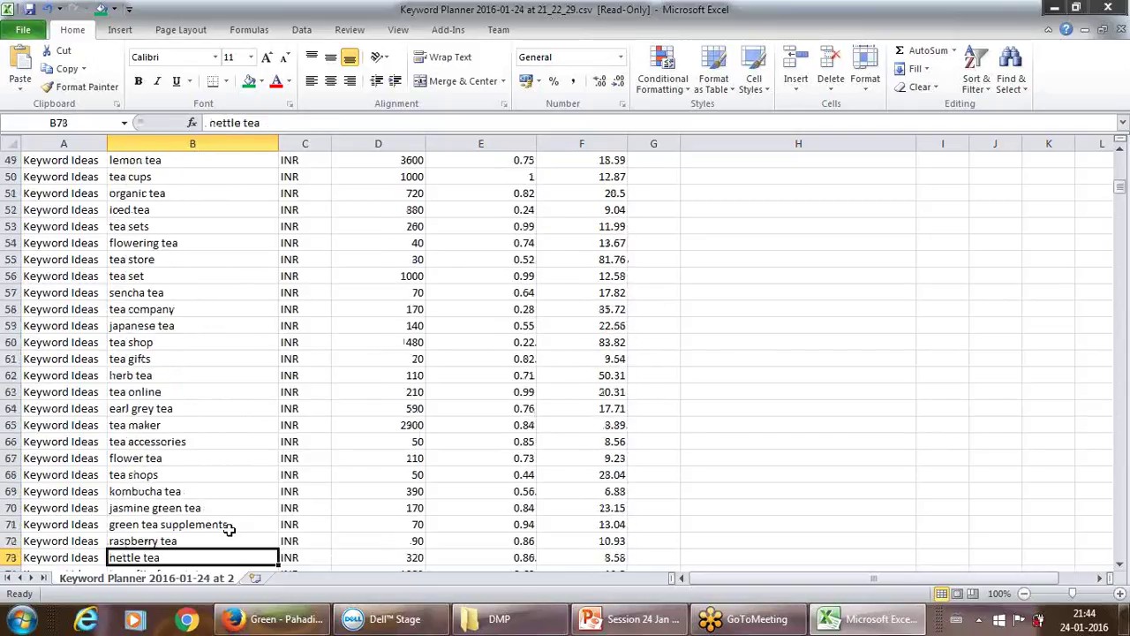
pyautogui.press('Down')
pyautogui.press('Up')
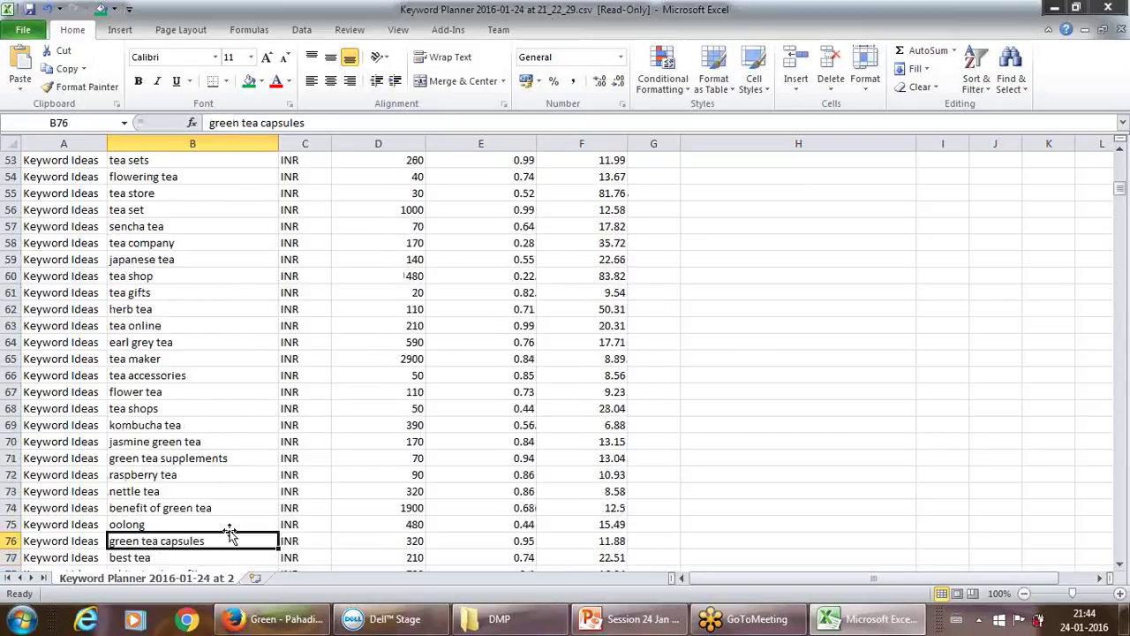
pyautogui.click(249, 81)
# Return to the start of the keyword list and review the green-filled keywords against the mapped URL in H3.
pyautogui.click(445, 521)
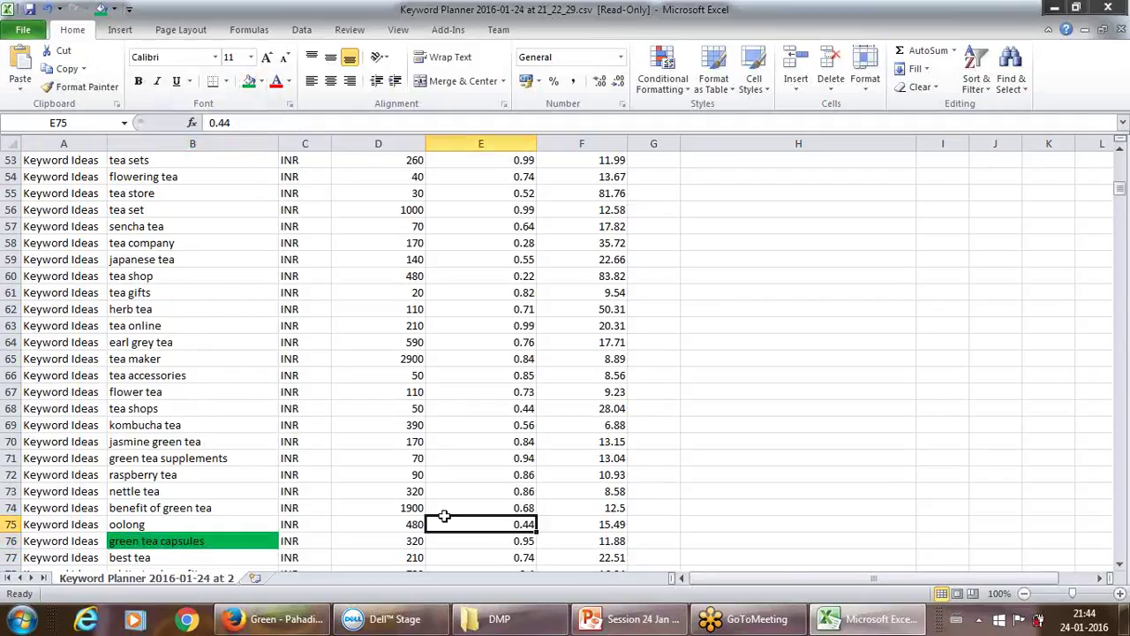
pyautogui.click(445, 513)
pyautogui.press('Up')
pyautogui.press('Up')
pyautogui.press('Up')
pyautogui.press('Up')
pyautogui.press('Up')
pyautogui.press('Up')
pyautogui.press('Up')
pyautogui.press('Up')
pyautogui.press('Up')
pyautogui.press('Up')
pyautogui.press('Up')
pyautogui.press('Up')
pyautogui.press('Up')
pyautogui.press('Up')
pyautogui.press('Up')
pyautogui.press('Up')
pyautogui.press('Up')
pyautogui.press('Up')
pyautogui.press('Up')
pyautogui.press('Up')
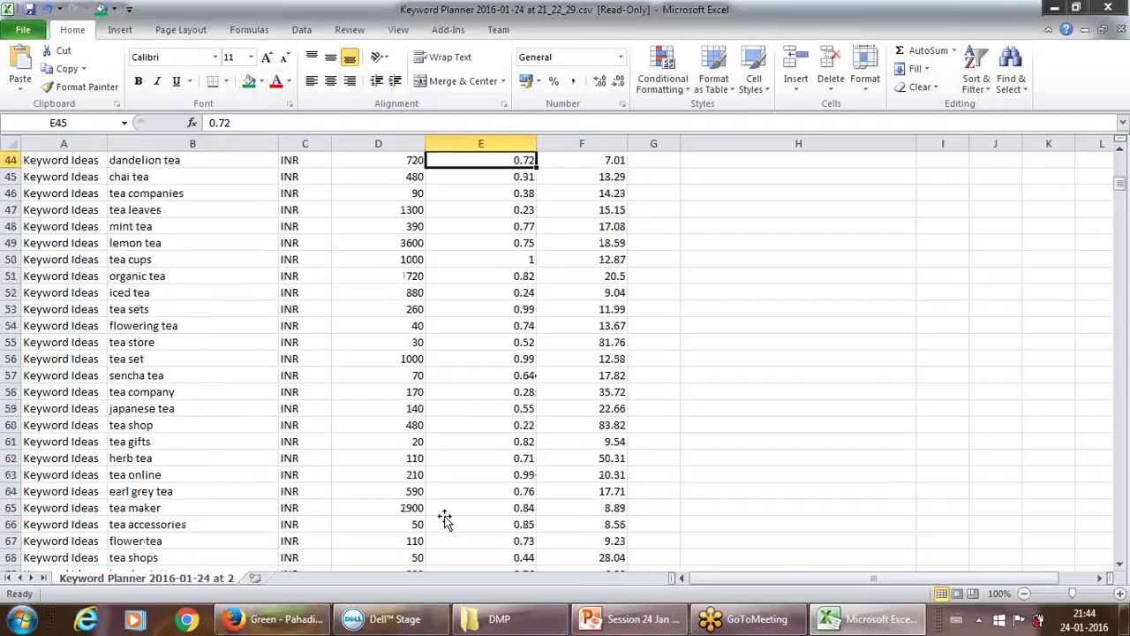
pyautogui.press('Up')
pyautogui.press('Up')
pyautogui.press('Up')
pyautogui.press('Up')
pyautogui.press('Up')
pyautogui.press('Up')
pyautogui.press('Up')
pyautogui.press('Up')
pyautogui.press('Up')
pyautogui.press('Up')
pyautogui.press('Up')
pyautogui.press('Up')
pyautogui.press('Up')
pyautogui.press('Up')
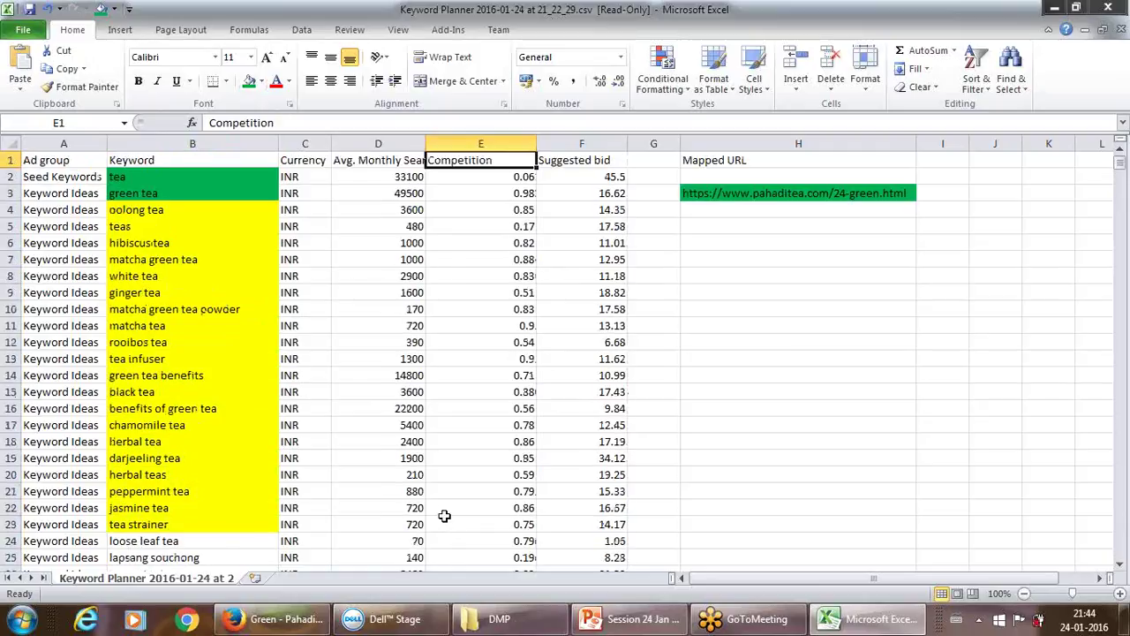
pyautogui.press('Down')
pyautogui.press('Down')
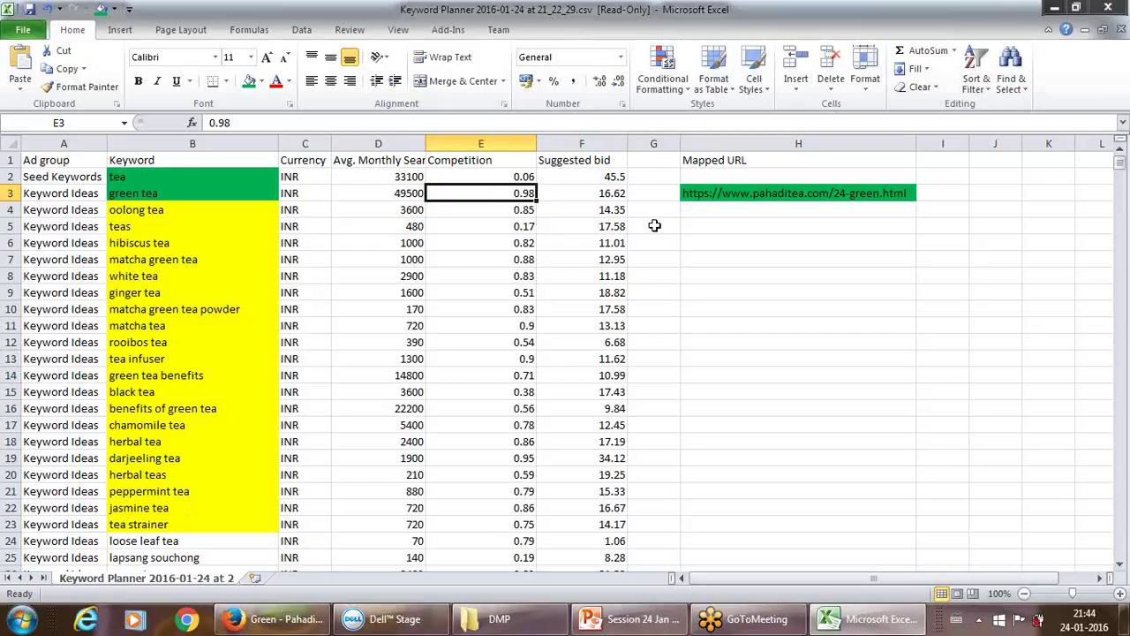
pyautogui.click(724, 194)
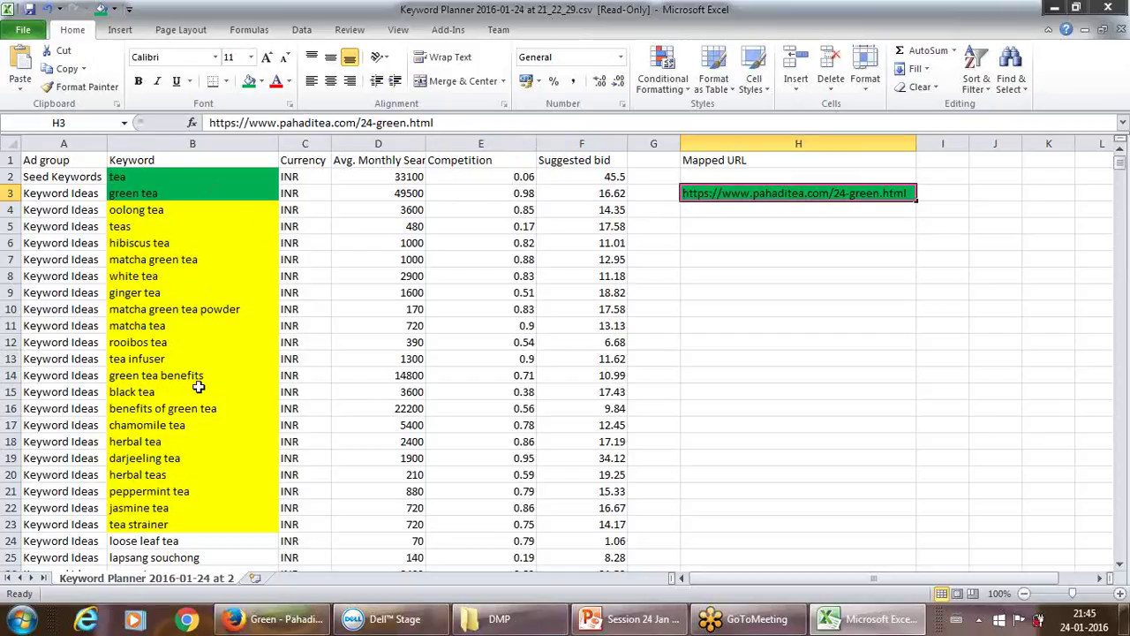
pyautogui.click(201, 195)
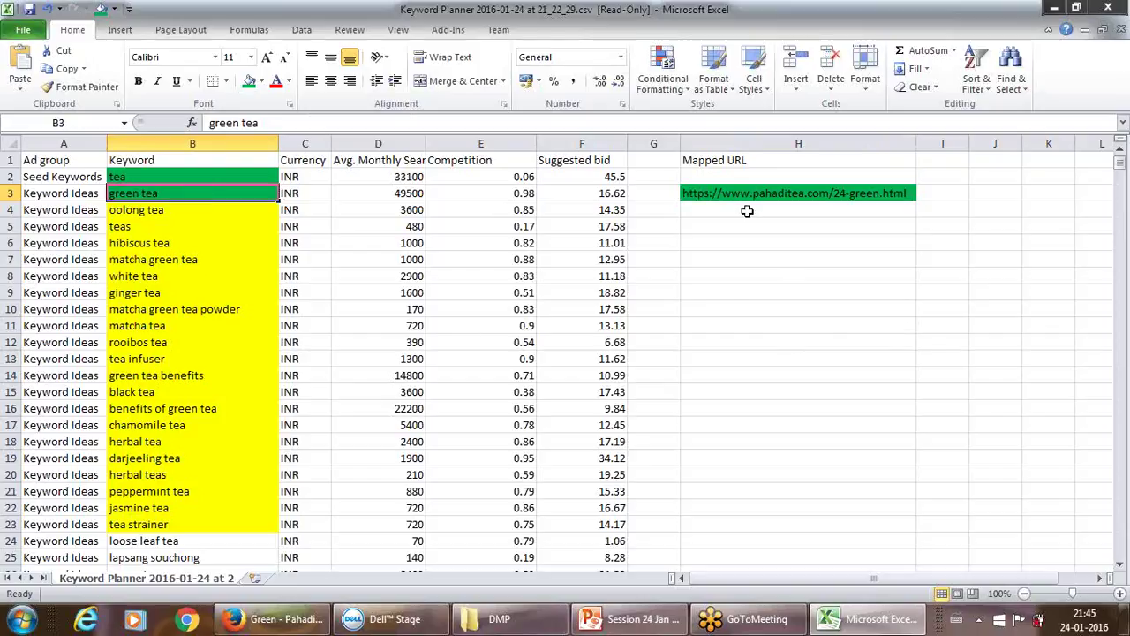
pyautogui.click(725, 212)
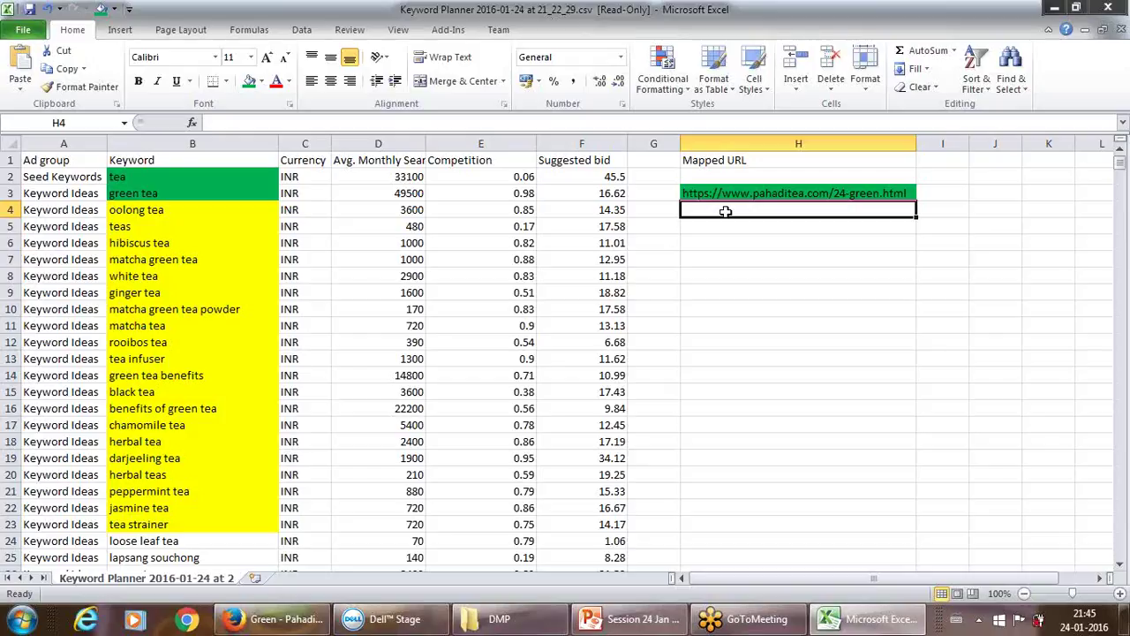
pyautogui.press('Up')
pyautogui.press('Down')
pyautogui.press('Up')
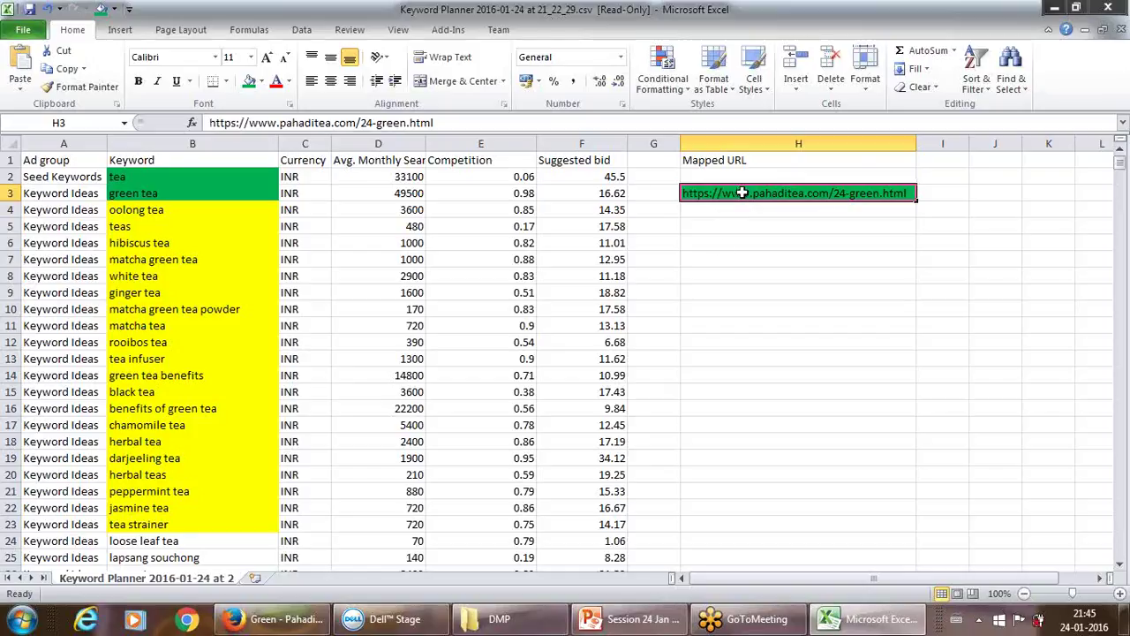
# Enter "Green Tea" in cell G3 beside the mapped URL and "Tea" in cell G4 below it.
pyautogui.press('Right')
pyautogui.press('Right')
pyautogui.press('Right')
pyautogui.press('Right')
pyautogui.press('Right')
pyautogui.press('Right')
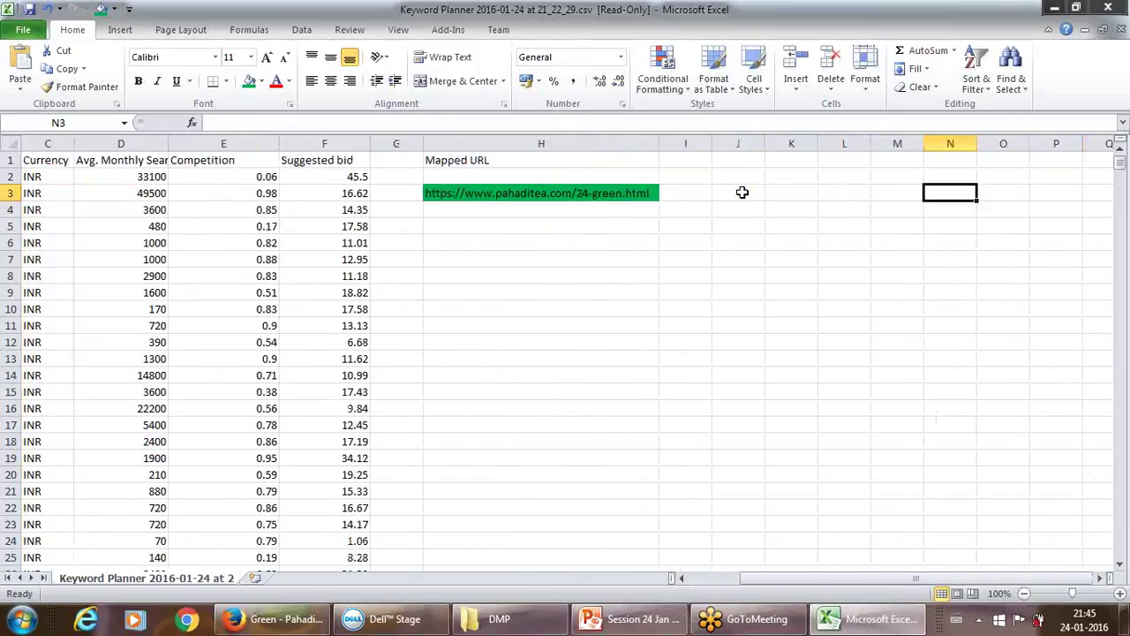
pyautogui.click(633, 194)
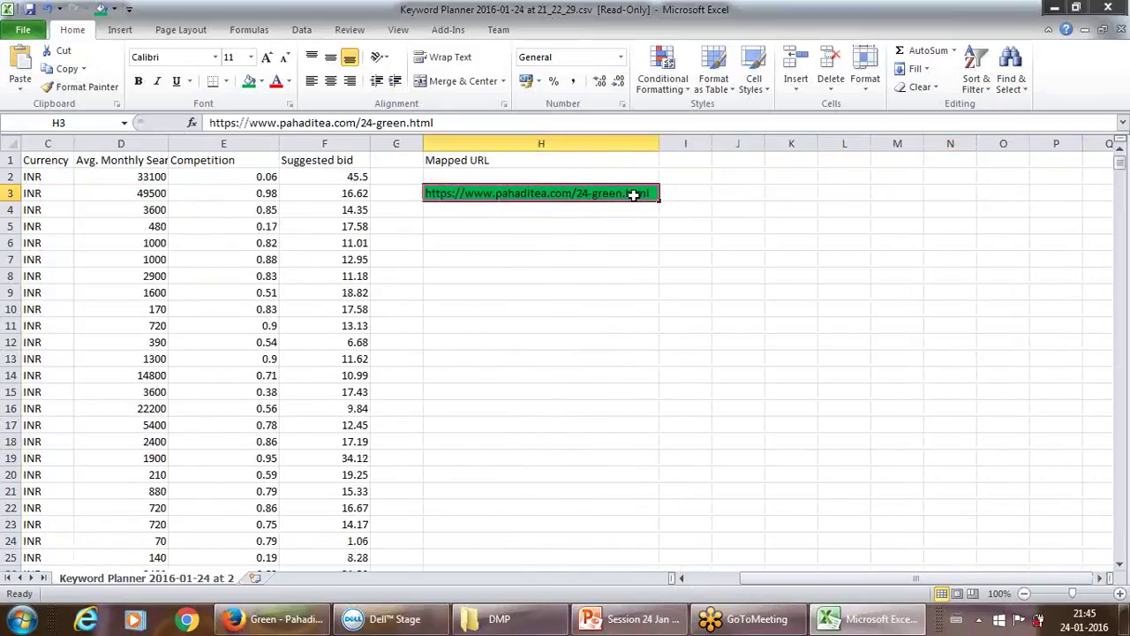
pyautogui.press('Left')
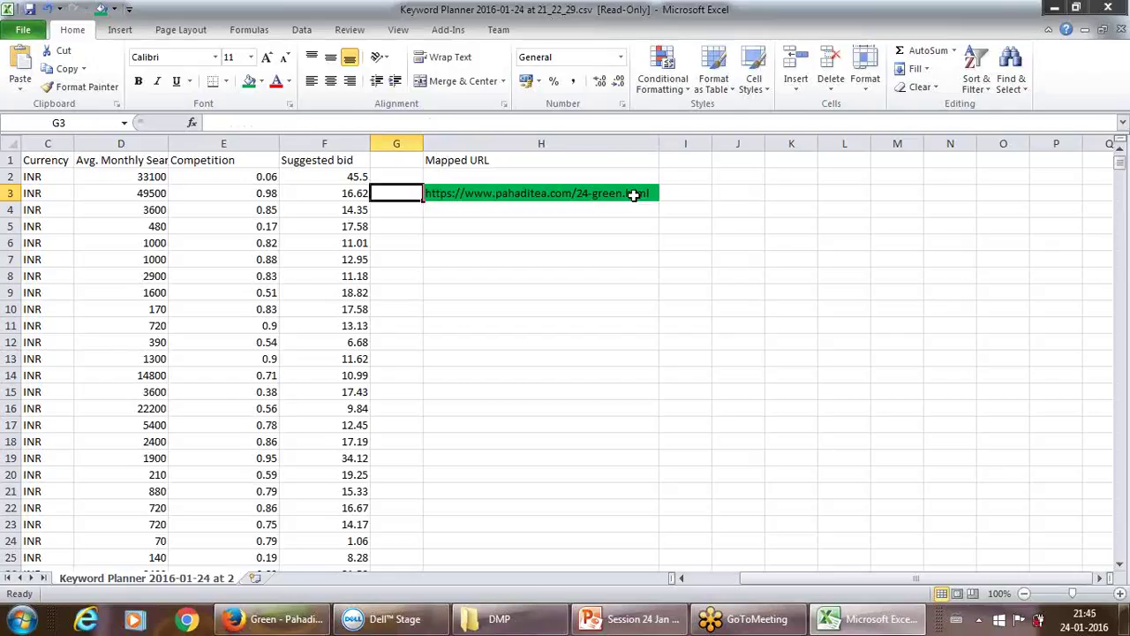
pyautogui.write('Gree')
pyautogui.press('BackSpace')
pyautogui.press('BackSpace')
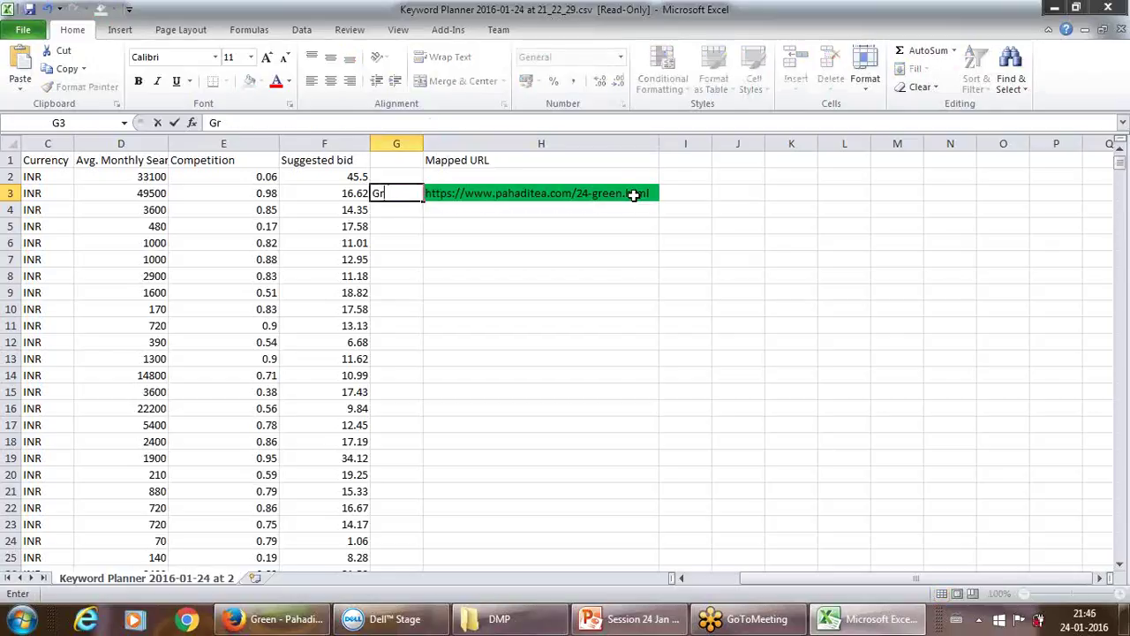
pyautogui.write('een Tea')
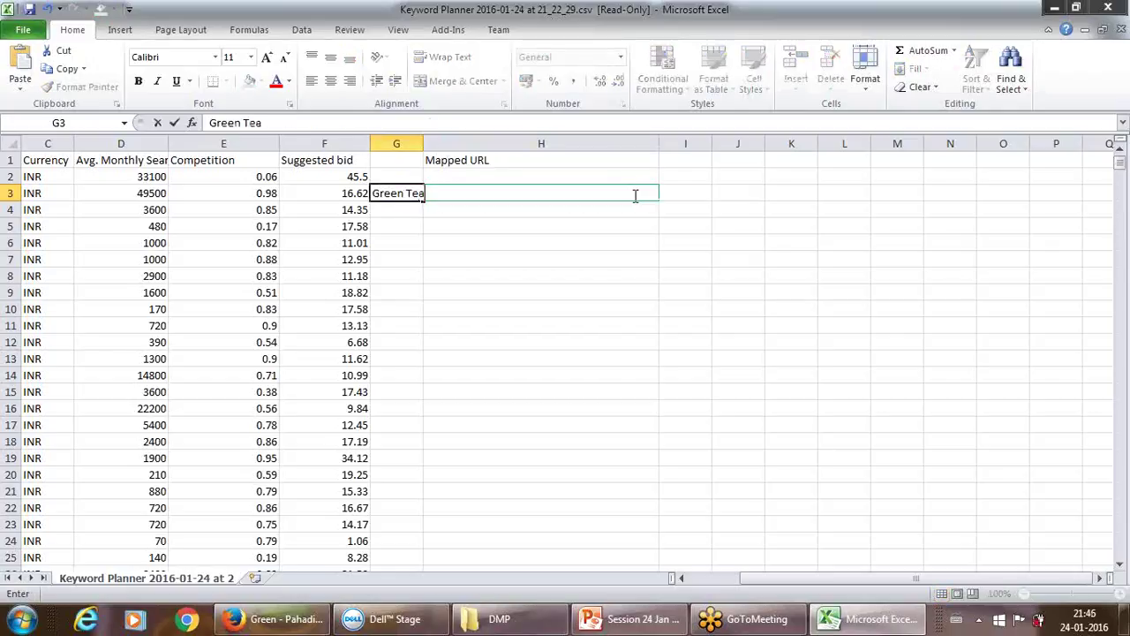
pyautogui.press('Return')
pyautogui.write('Tea')
pyautogui.press('Return')
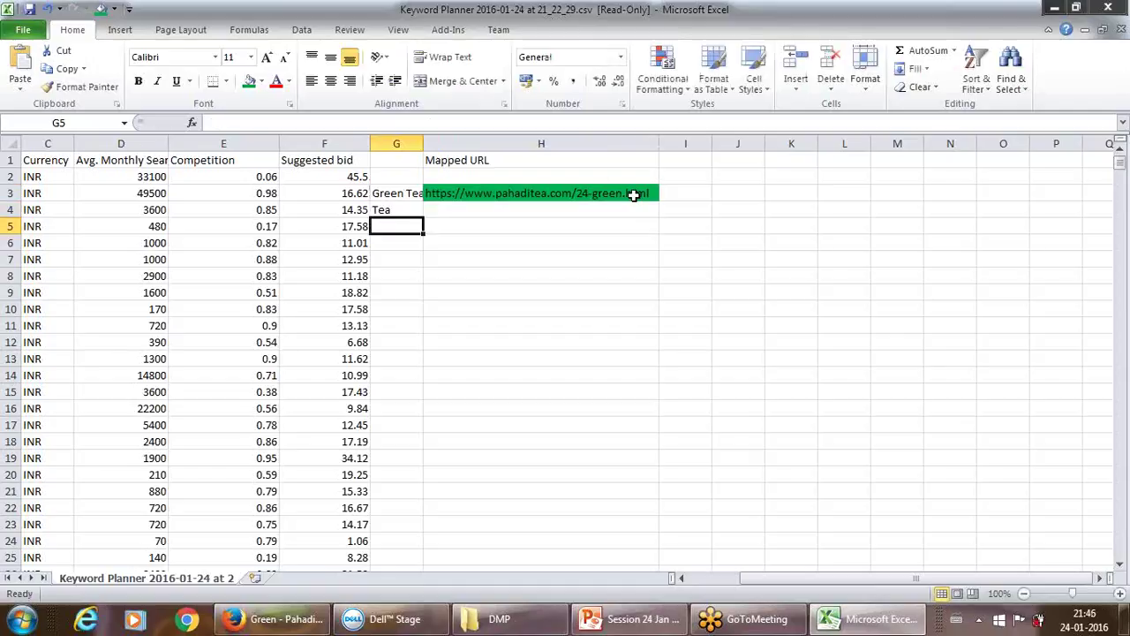
# Enter "Green Tea Capasule" in cell G5 as the third keyword, keeping the URL in H3.
pyautogui.write('Green Tea')
pyautogui.click(634, 195)
pyautogui.write('reen Tea')
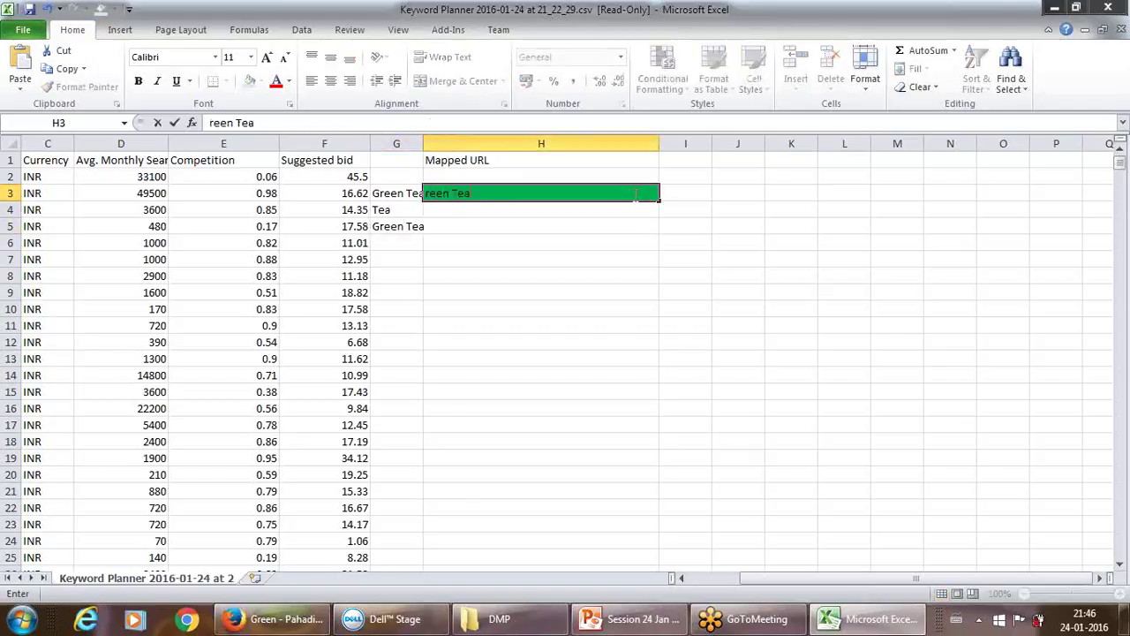
pyautogui.press('Escape')
pyautogui.press('Down')
pyautogui.press('Down')
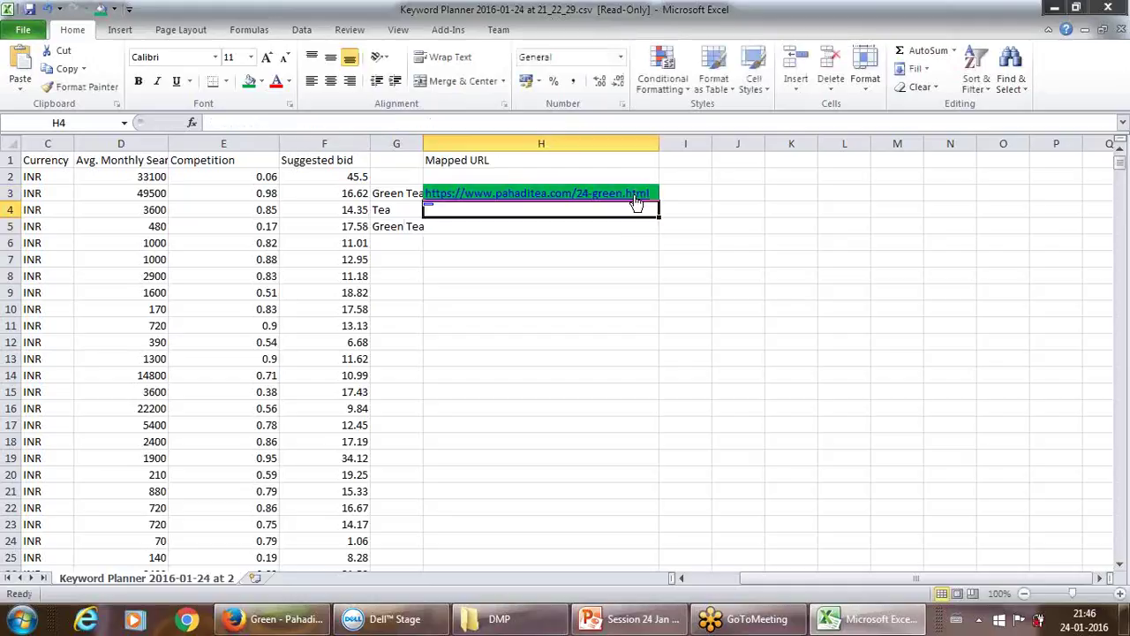
pyautogui.press('Left')
pyautogui.press('F2')
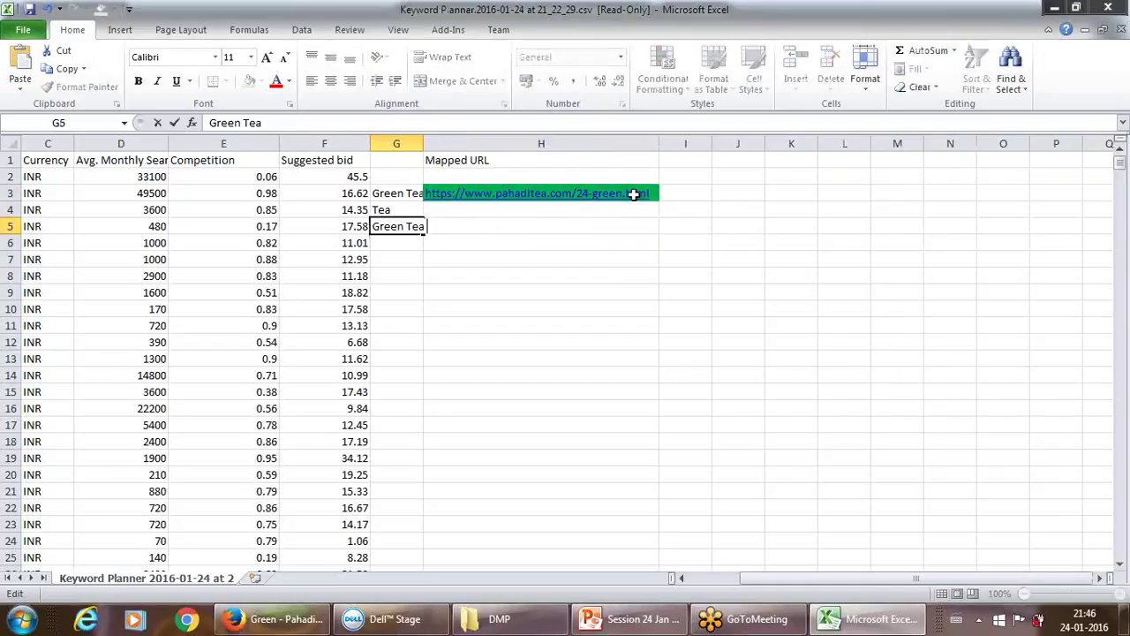
pyautogui.write('Cap')
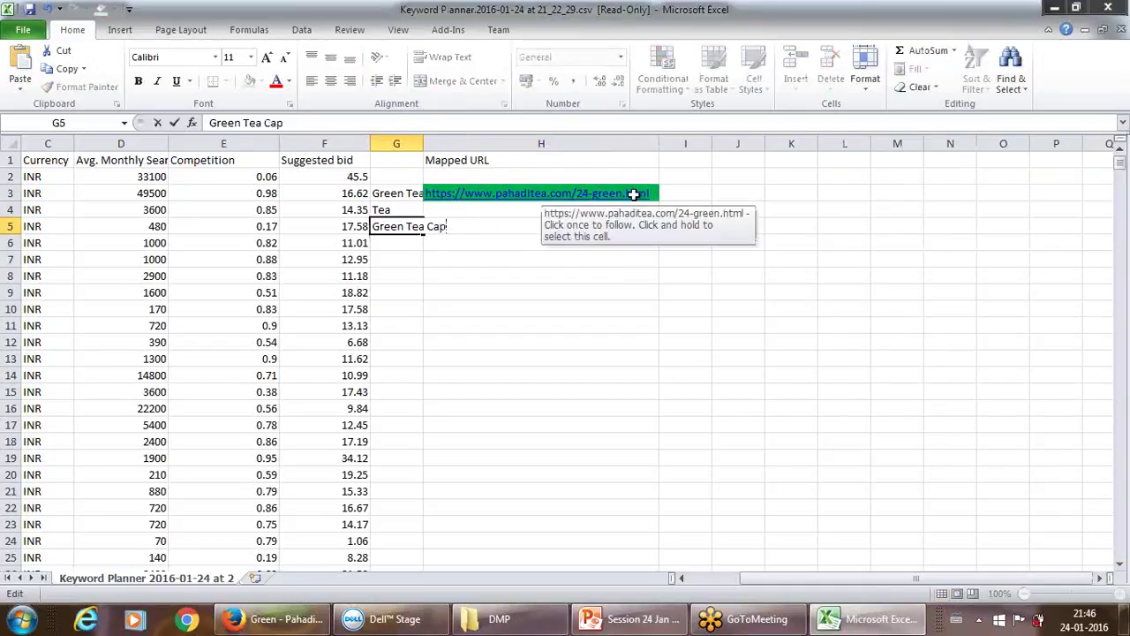
pyautogui.write('asule')
pyautogui.press('Return')
pyautogui.press('Up')
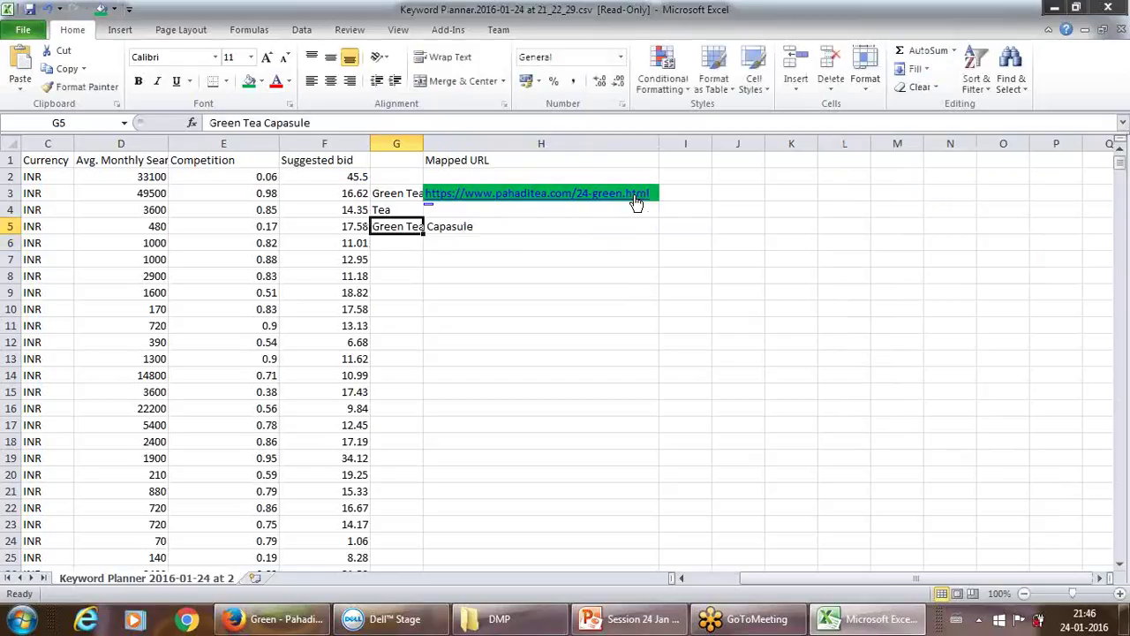
# Widen column G to fit the three keywords listed beside the mapped URL.
pyautogui.moveTo(424, 142); pyautogui.dragTo(522, 139)
pyautogui.click(588, 195)
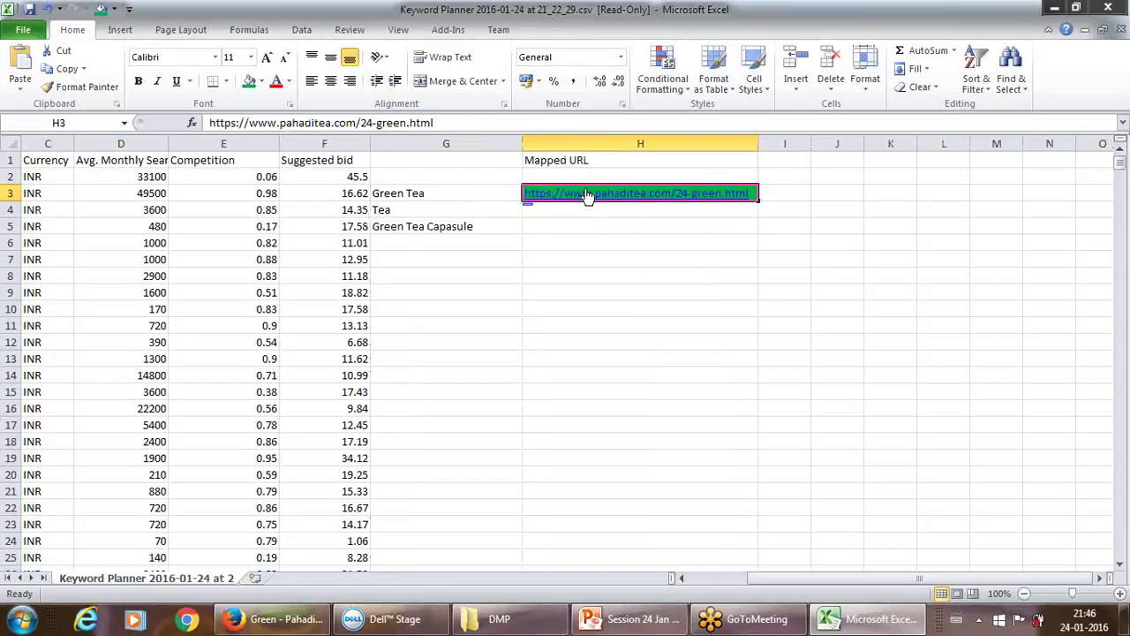
pyautogui.click(582, 181)
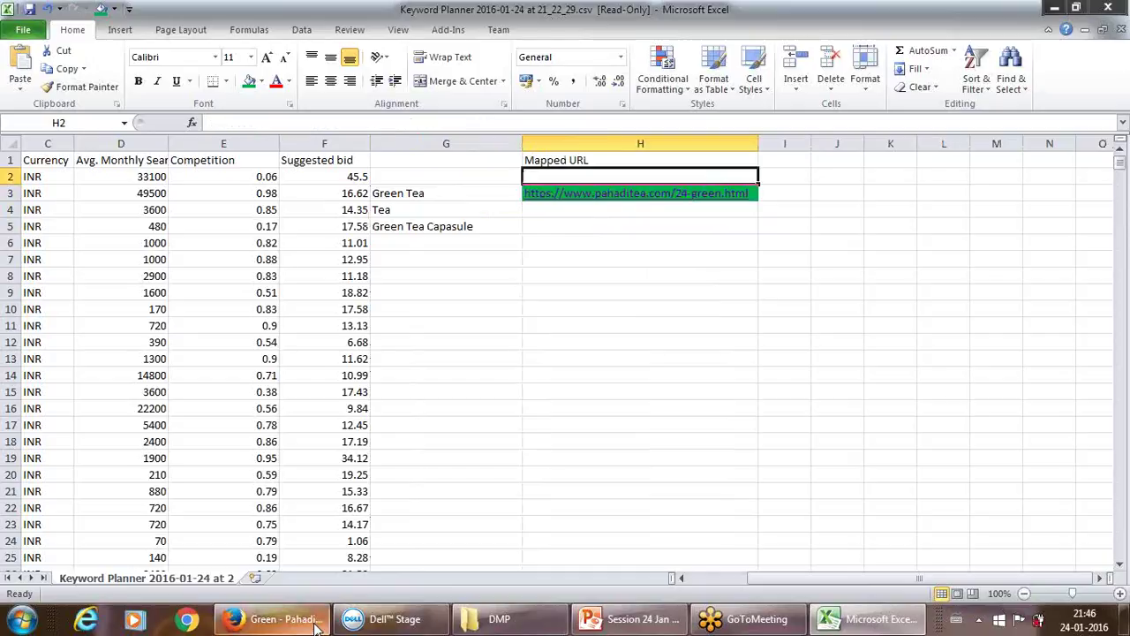
# Check the Pahadi Tea Green category page in the Firefox browser and return to the Excel keyword sheet.
pyautogui.click(281, 623)
pyautogui.click(274, 620)
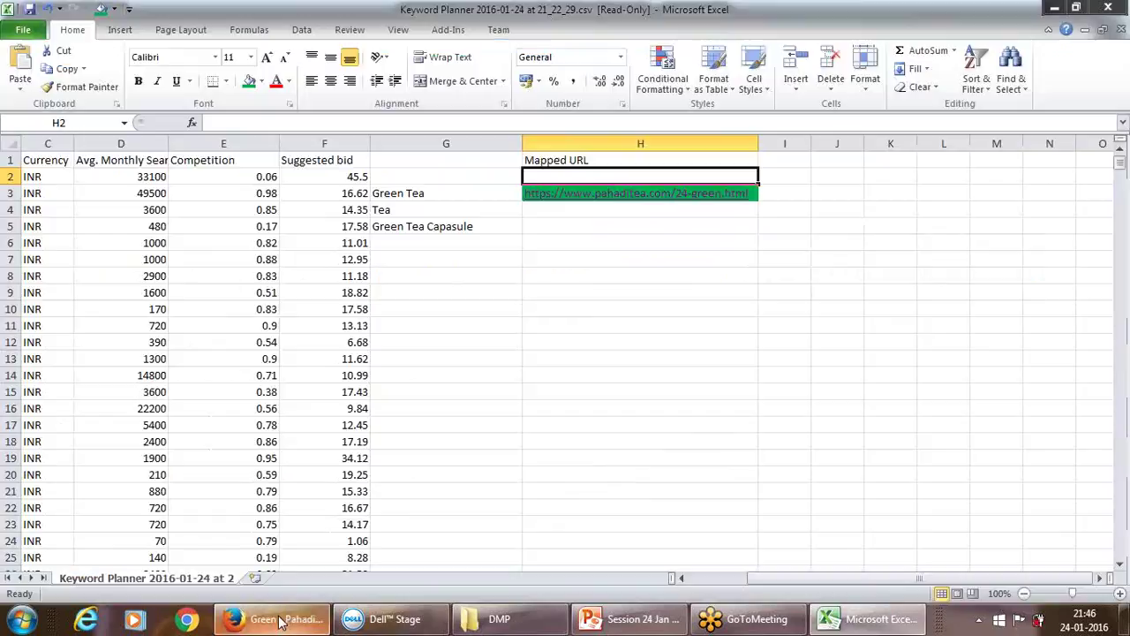
pyautogui.click(690, 194)
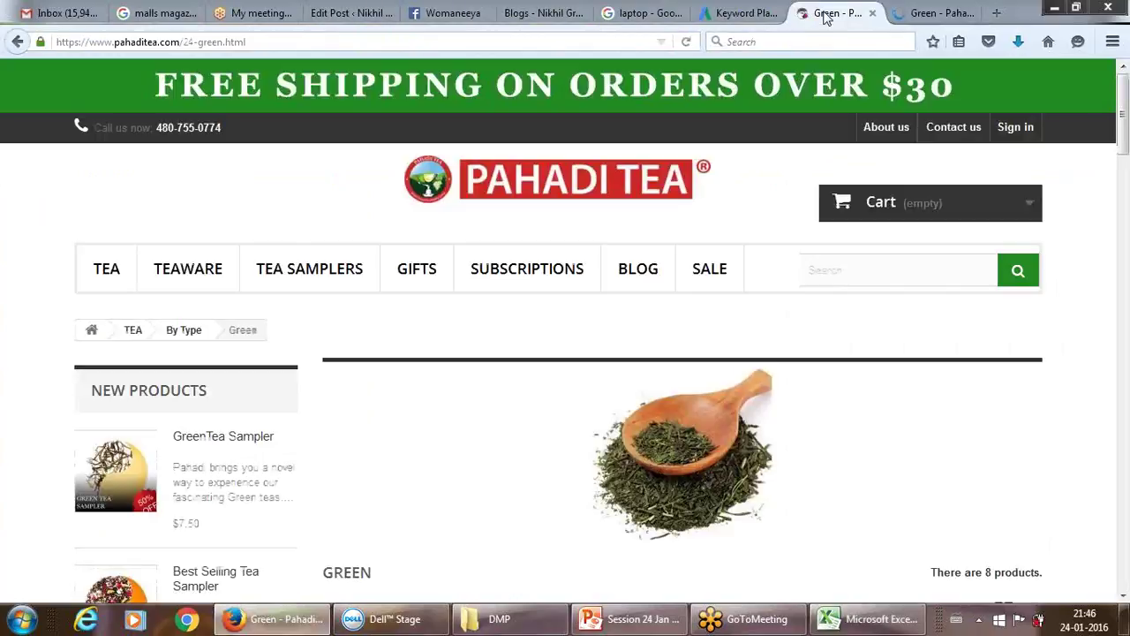
pyautogui.hotkey('alt', 'Tab')
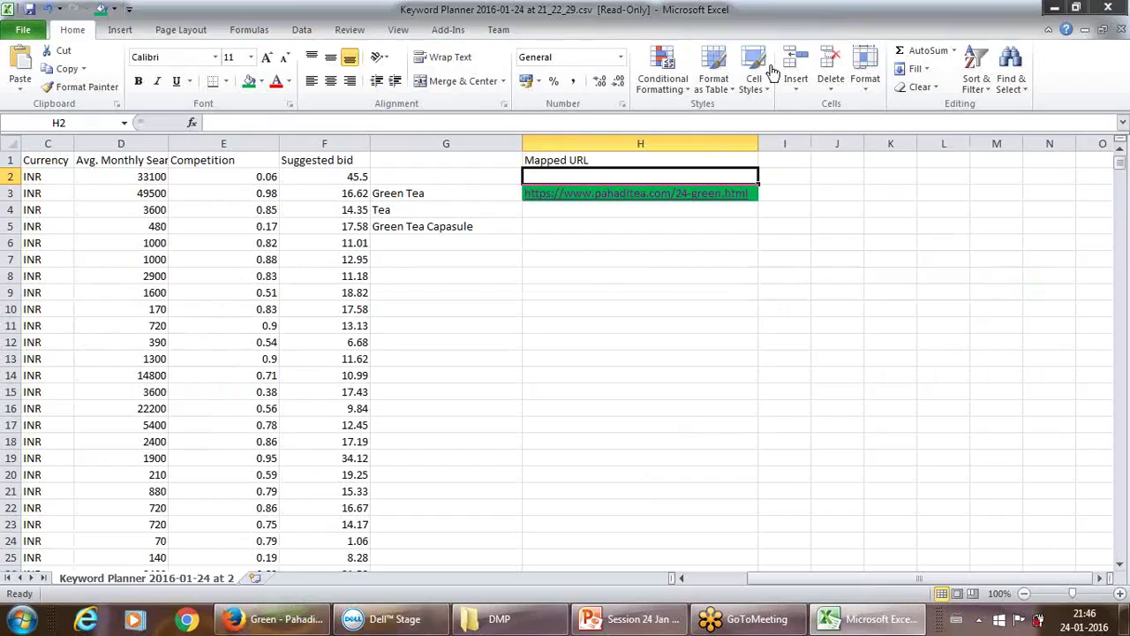
# Copy the mapped URL in H3 to cells H4 and H5 beside "Tea" and "Green Tea Capasule".
pyautogui.press('Down')
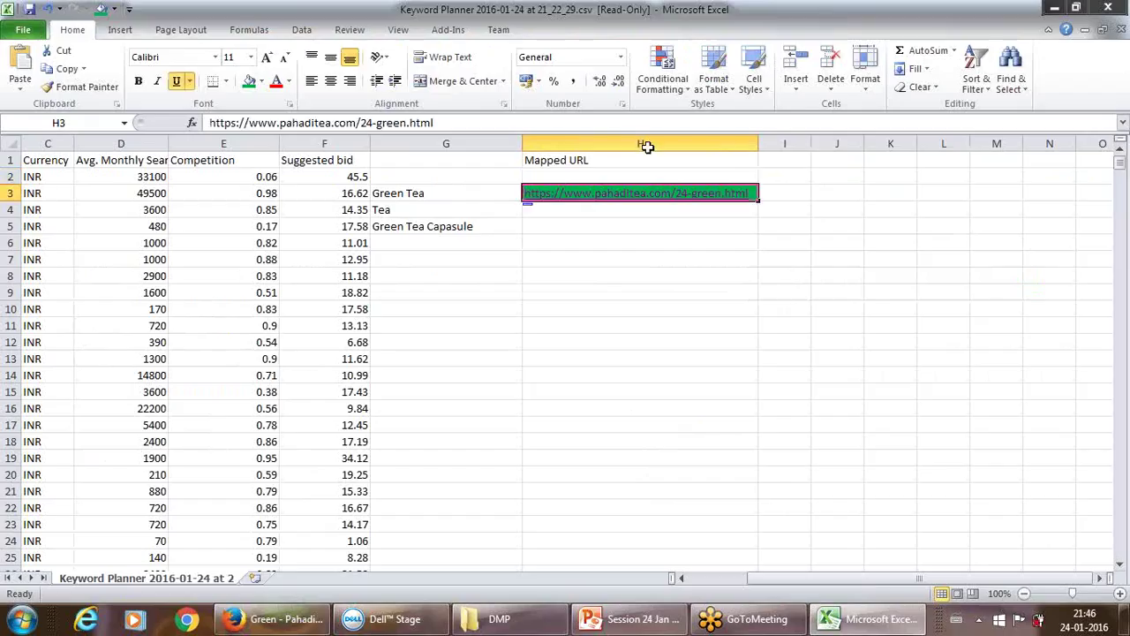
pyautogui.hotkey('ctrl', 'c')
pyautogui.press('Down')
pyautogui.hotkey('shift', 'Down')
pyautogui.hotkey('ctrl', 'v')
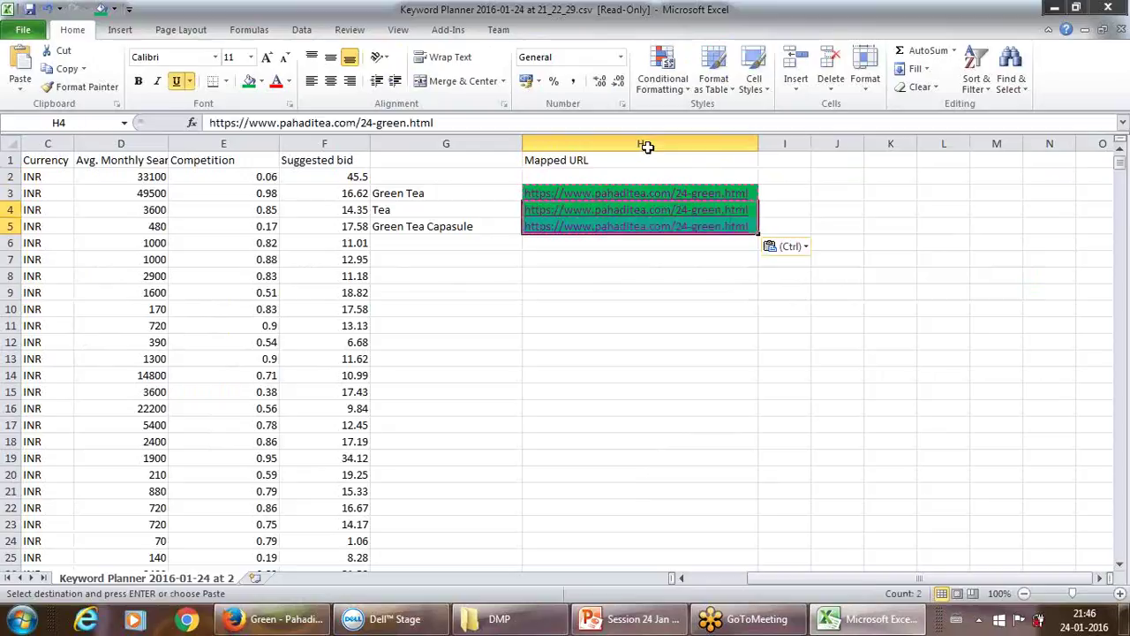
# Review the keyword-to-URL mapping by selecting the block from G3 down to H15.
pyautogui.press('Down')
pyautogui.press('Down')
pyautogui.press('Down')
pyautogui.press('Down')
pyautogui.press('Down')
pyautogui.press('Up')
pyautogui.press('Up')
pyautogui.press('Up')
pyautogui.press('Left')
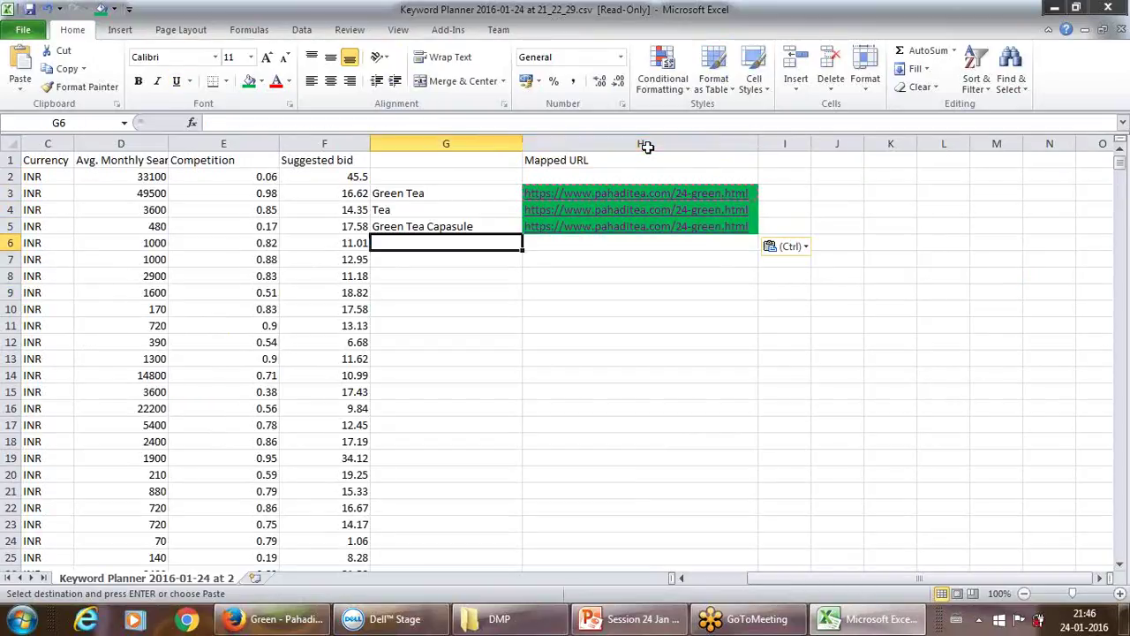
pyautogui.press('Up')
pyautogui.press('Up')
pyautogui.press('Up')
pyautogui.hotkey('shift', 'Right')
pyautogui.hotkey('shift', 'Down')
pyautogui.hotkey('shift', 'Down')
pyautogui.hotkey('shift', 'Down')
pyautogui.hotkey('shift', 'Down')
pyautogui.hotkey('shift', 'Down')
pyautogui.hotkey('shift', 'Down')
pyautogui.hotkey('shift', 'Down')
pyautogui.hotkey('shift', 'Down')
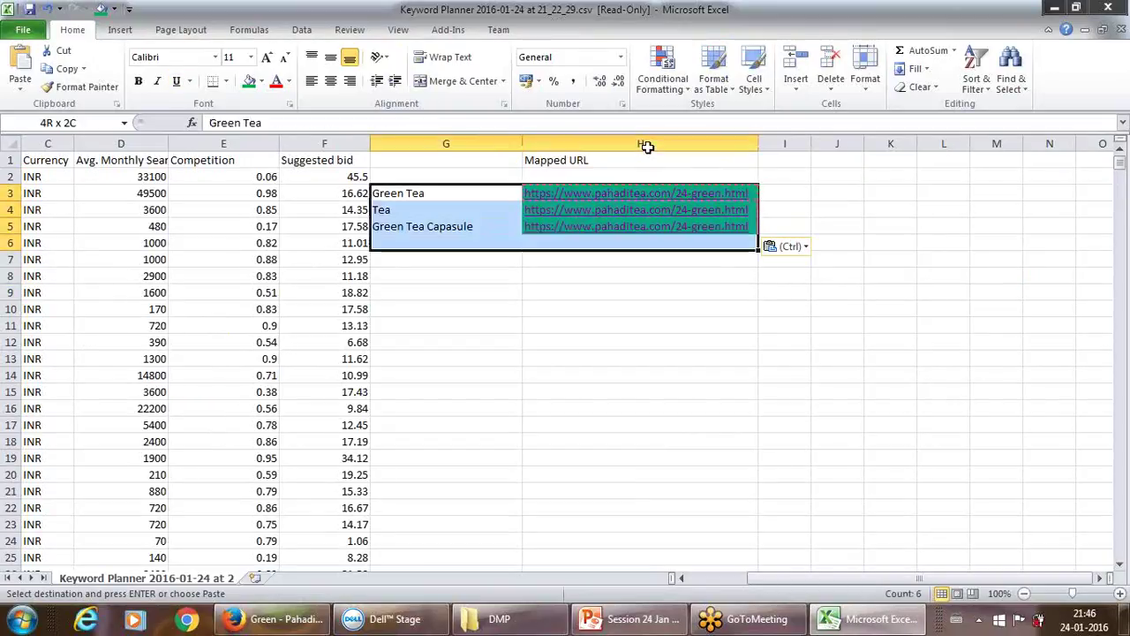
pyautogui.hotkey('shift', 'Down')
pyautogui.hotkey('shift', 'Down')
pyautogui.hotkey('shift', 'Down')
pyautogui.hotkey('shift', 'Down')
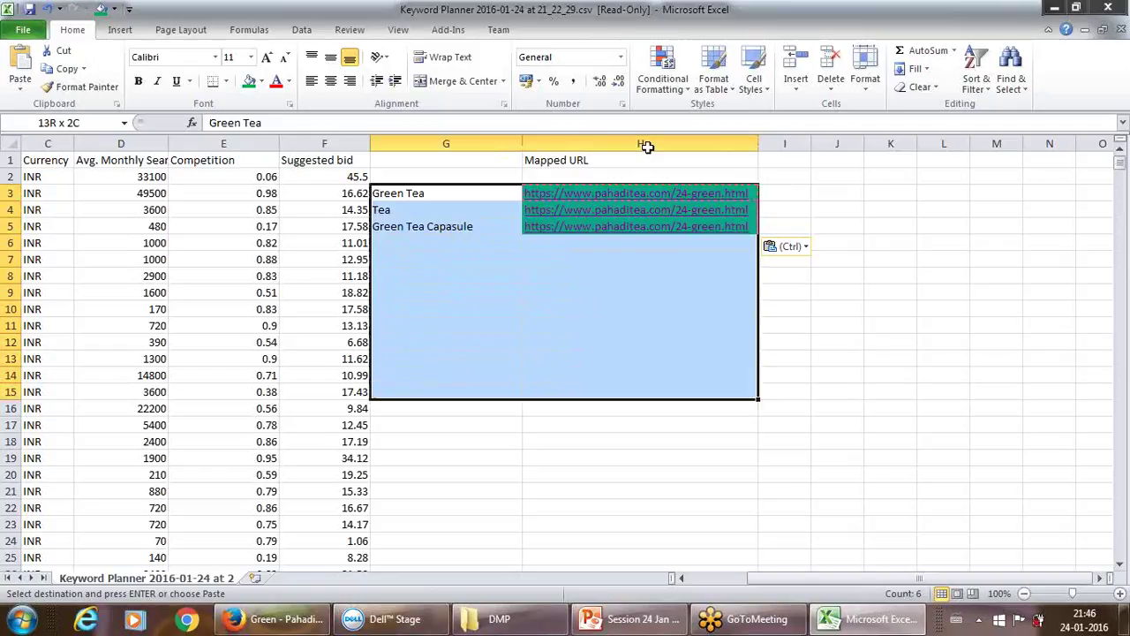
# Enter the column header "Tages" in cell I1 beside the Mapped URL header.
pyautogui.press('Right')
pyautogui.press('Right')
pyautogui.press('Up')
pyautogui.press('Up')
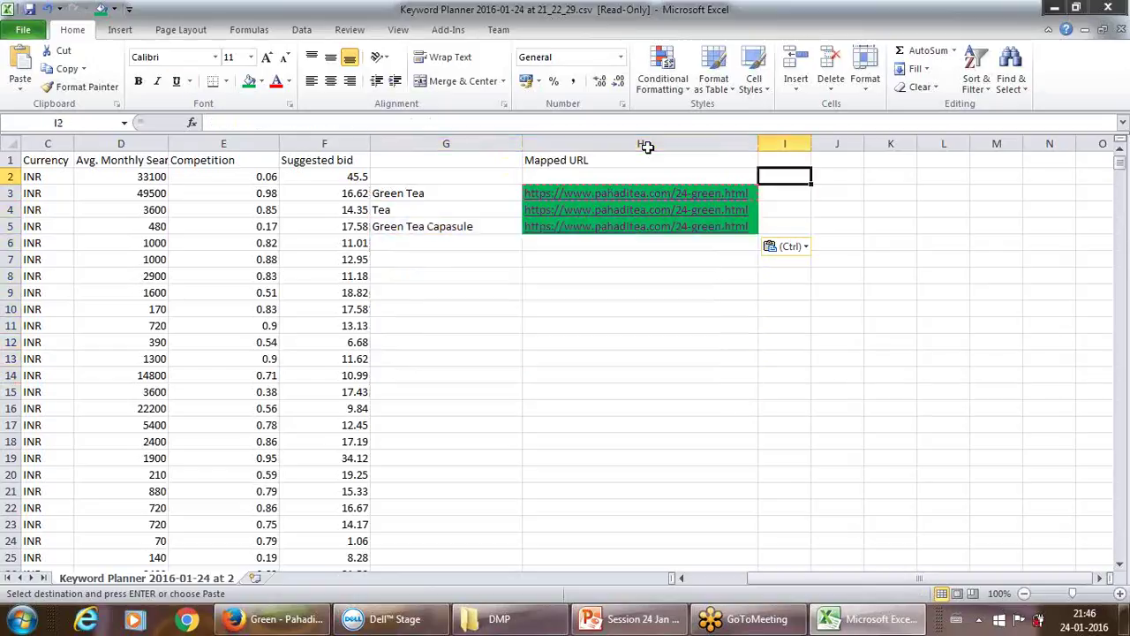
pyautogui.write('Map')
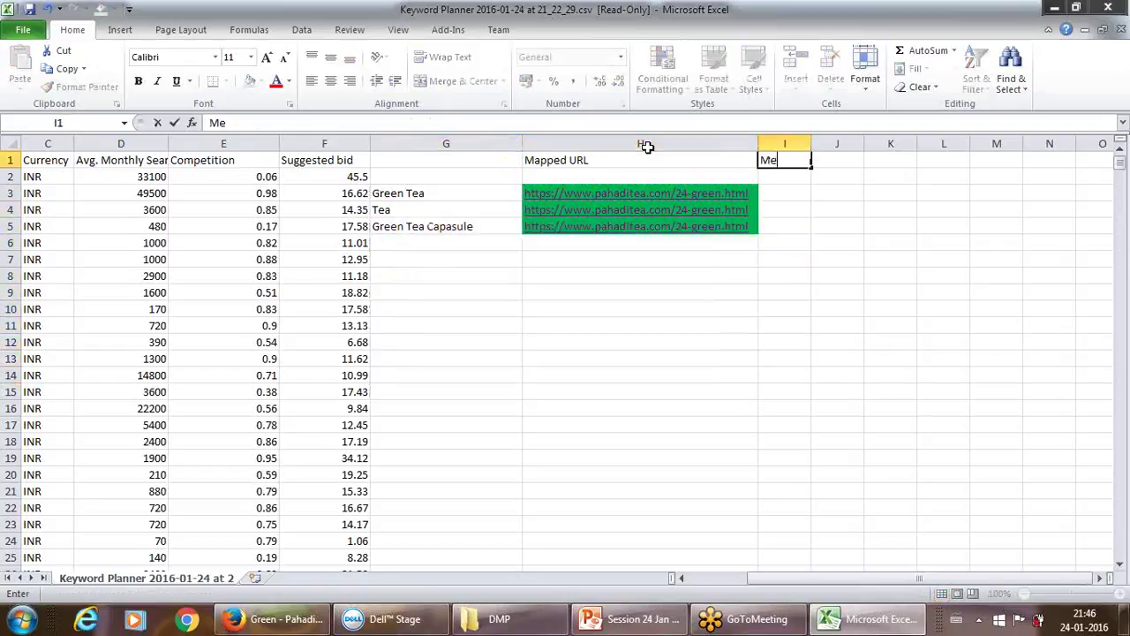
pyautogui.press('BackSpace')
pyautogui.press('BackSpace')
pyautogui.press('BackSpace')
pyautogui.write('Tages')
pyautogui.press('Return')
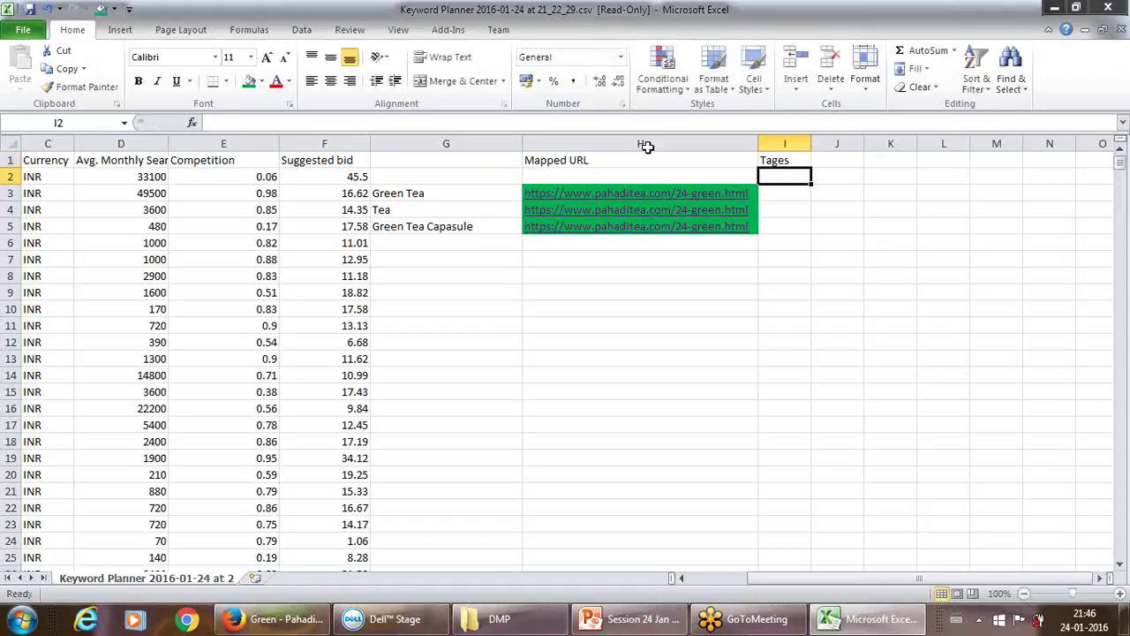
# Correct the spelling of the header in cell I1 to "Tags".
pyautogui.press('Up')
pyautogui.press('F2')
pyautogui.press('BackSpace')
pyautogui.press('BackSpace')
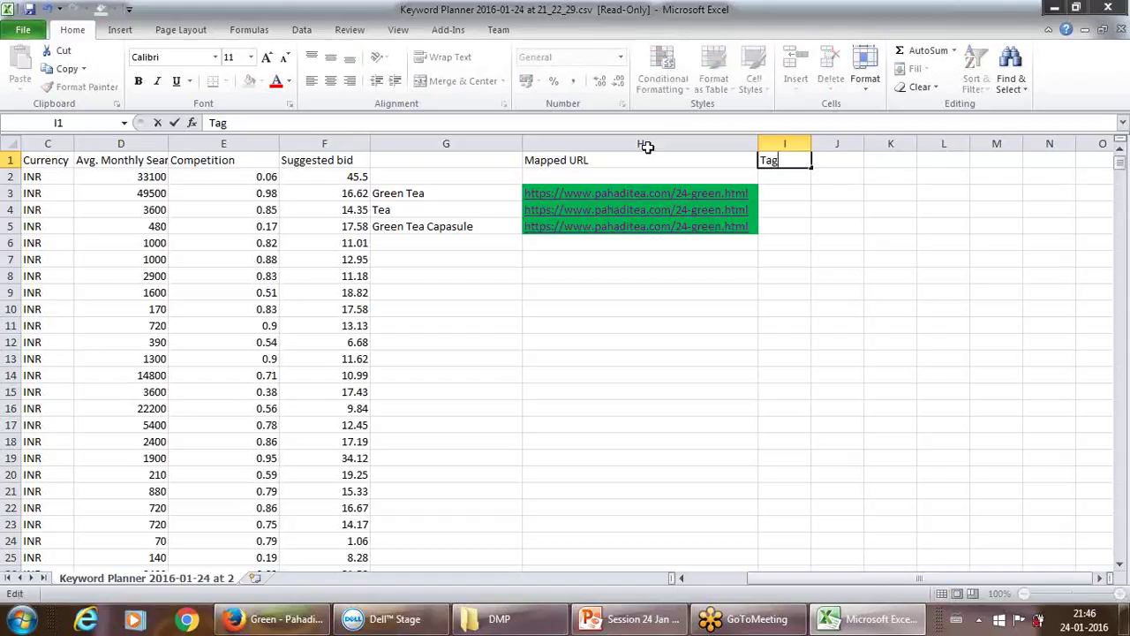
pyautogui.write('s')
pyautogui.press('Return')
pyautogui.press('Down')
pyautogui.press('Down')
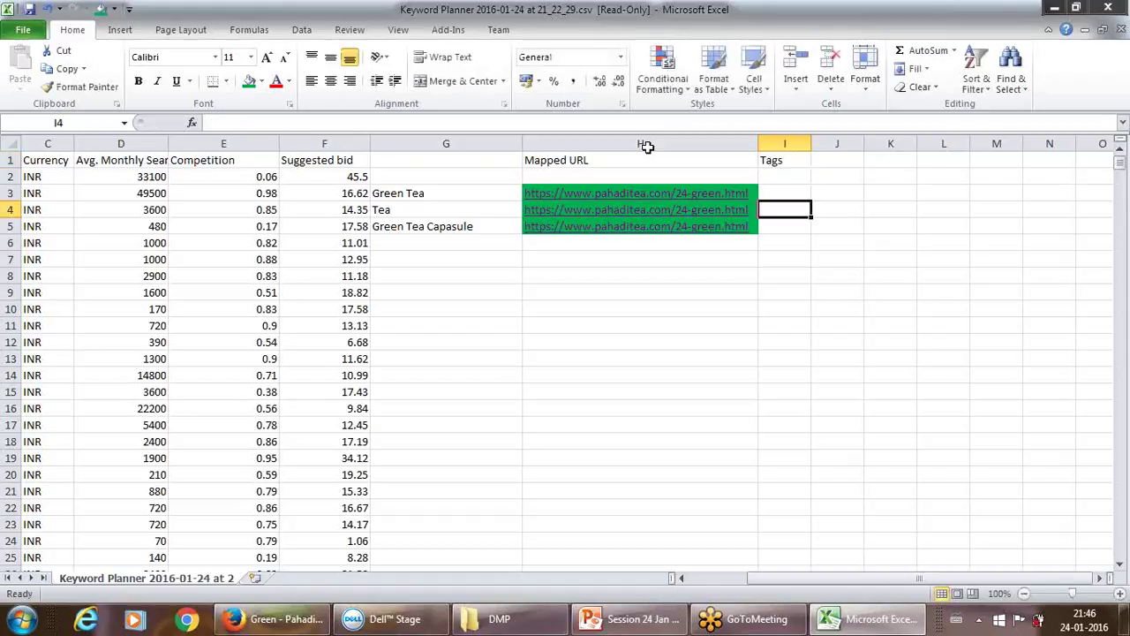
# Switch to the PowerPoint session deck and show slide 9 about meta tags, alt tags and heading tags.
pyautogui.click(300, 625)
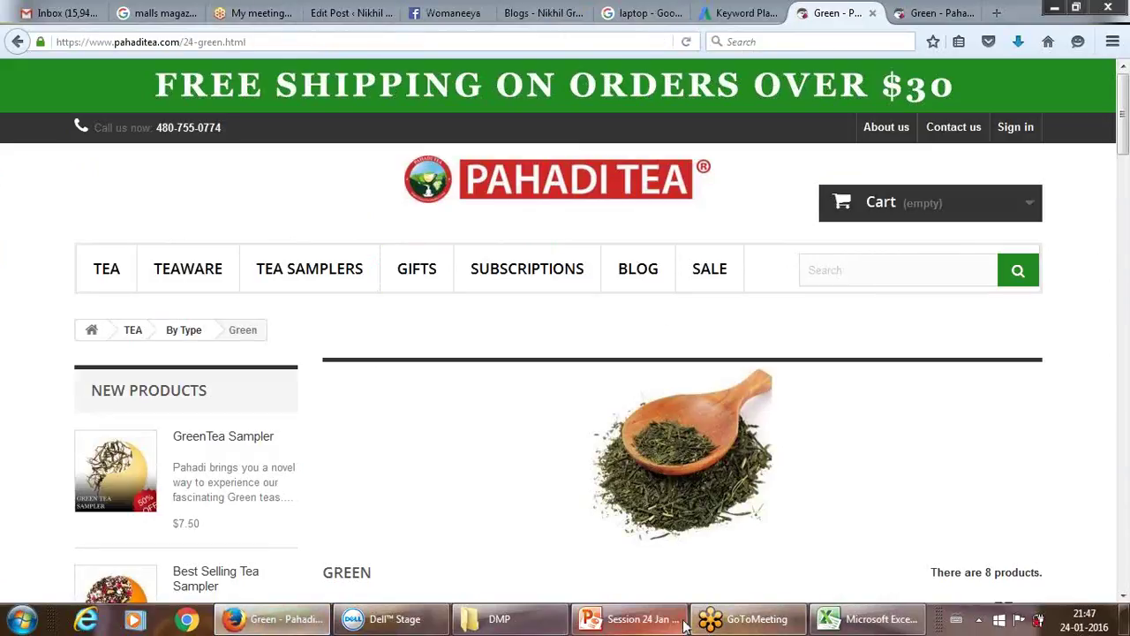
pyautogui.click(630, 619)
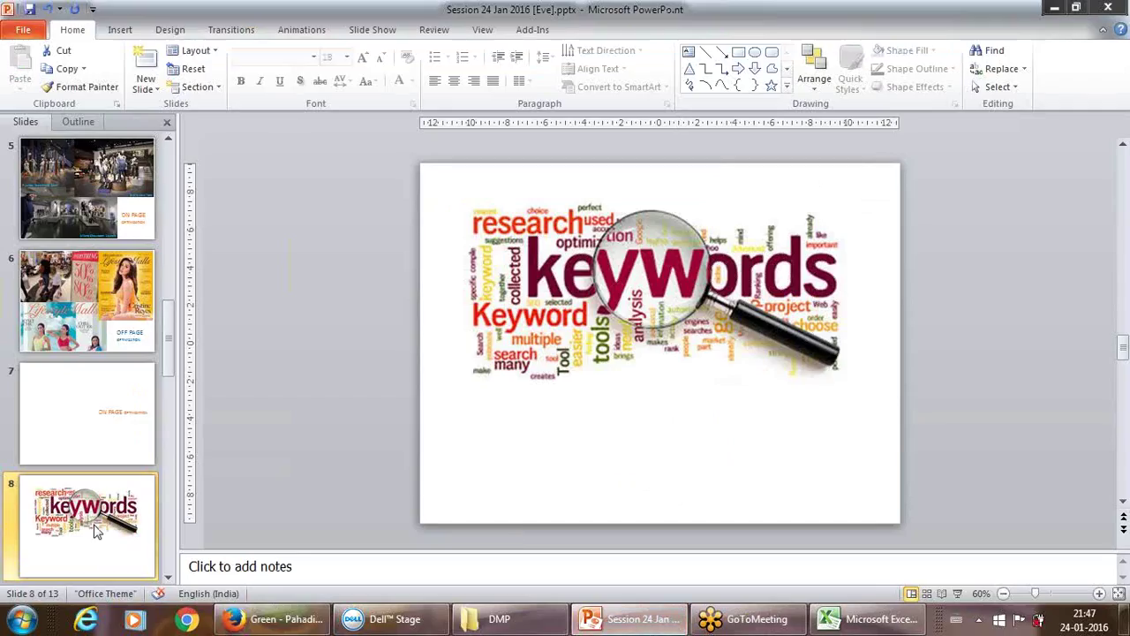
pyautogui.press('pagedown')
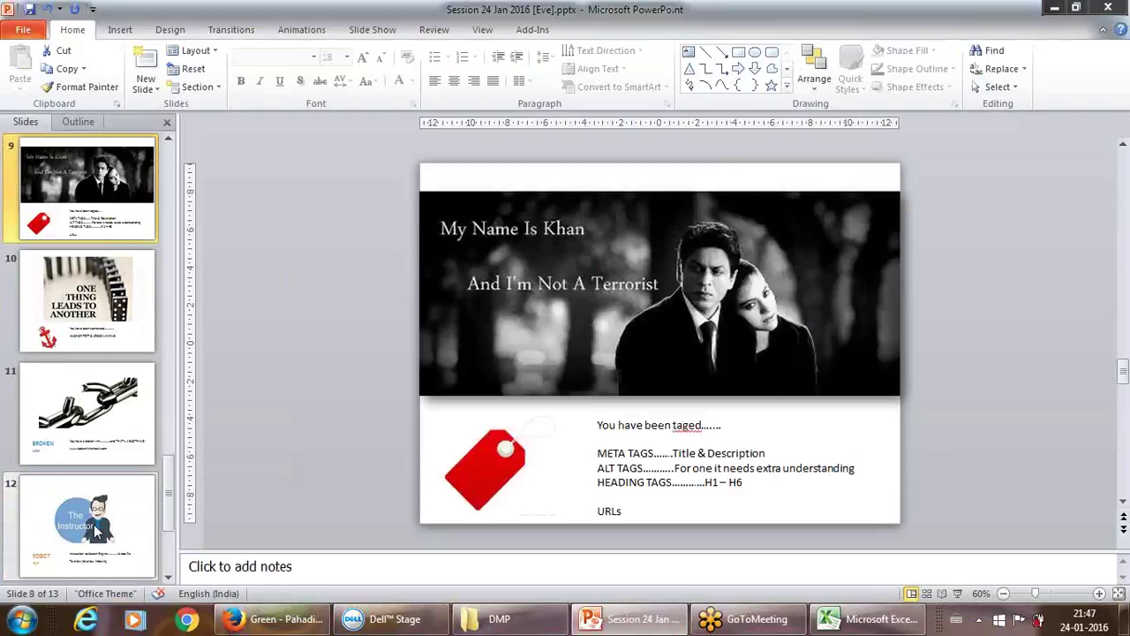
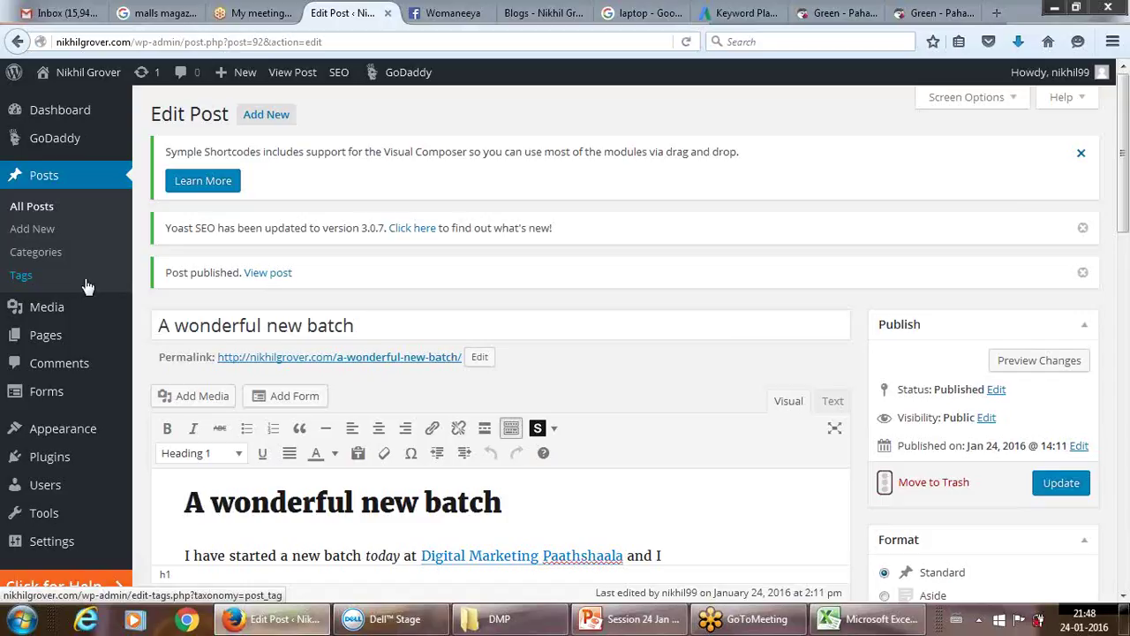
# Open the WordPress site's installed plugins and search them for "wordpress seo by yoast".
pyautogui.click(55, 464)
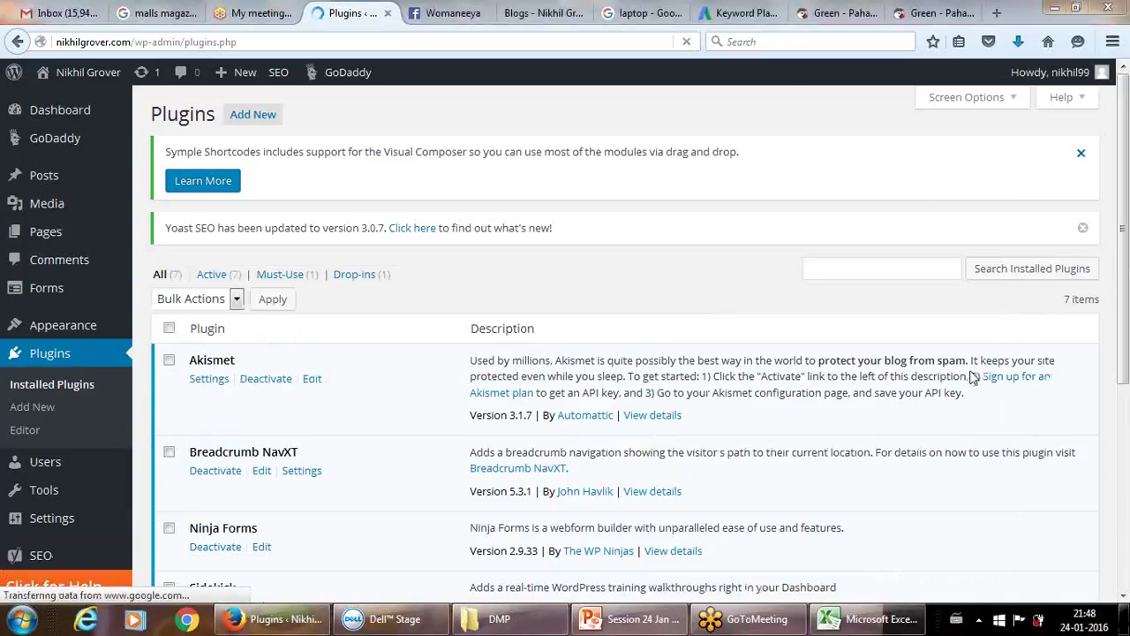
pyautogui.click(877, 268)
pyautogui.write('so ')
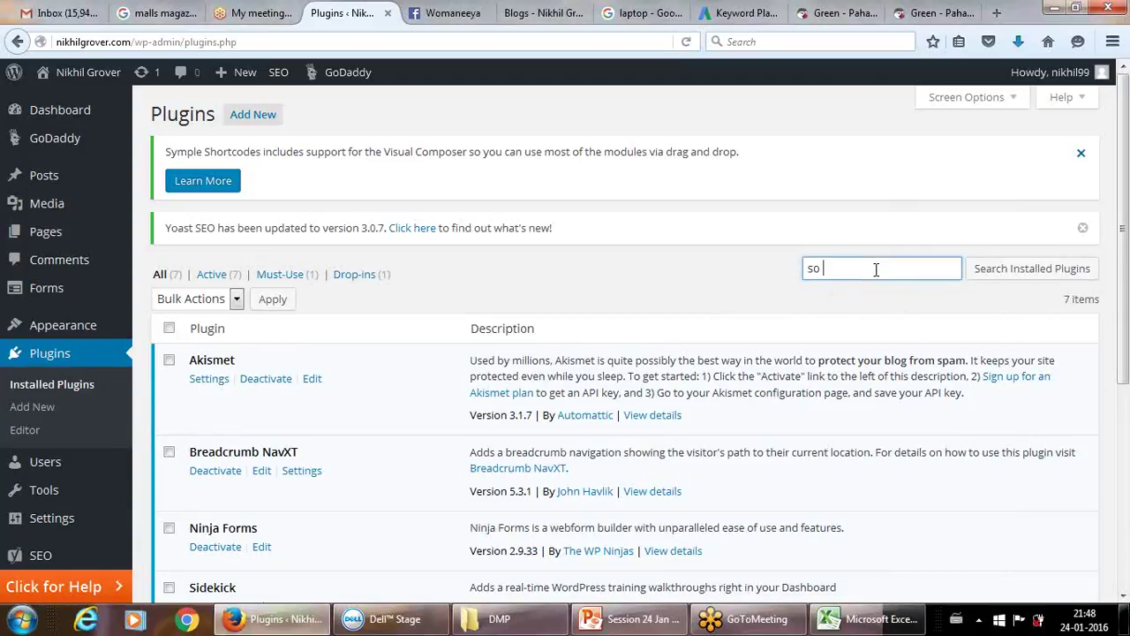
pyautogui.write('by')
pyautogui.press('BackSpace')
pyautogui.press('BackSpace')
pyautogui.press('BackSpace')
pyautogui.press('BackSpace')
pyautogui.write('e')
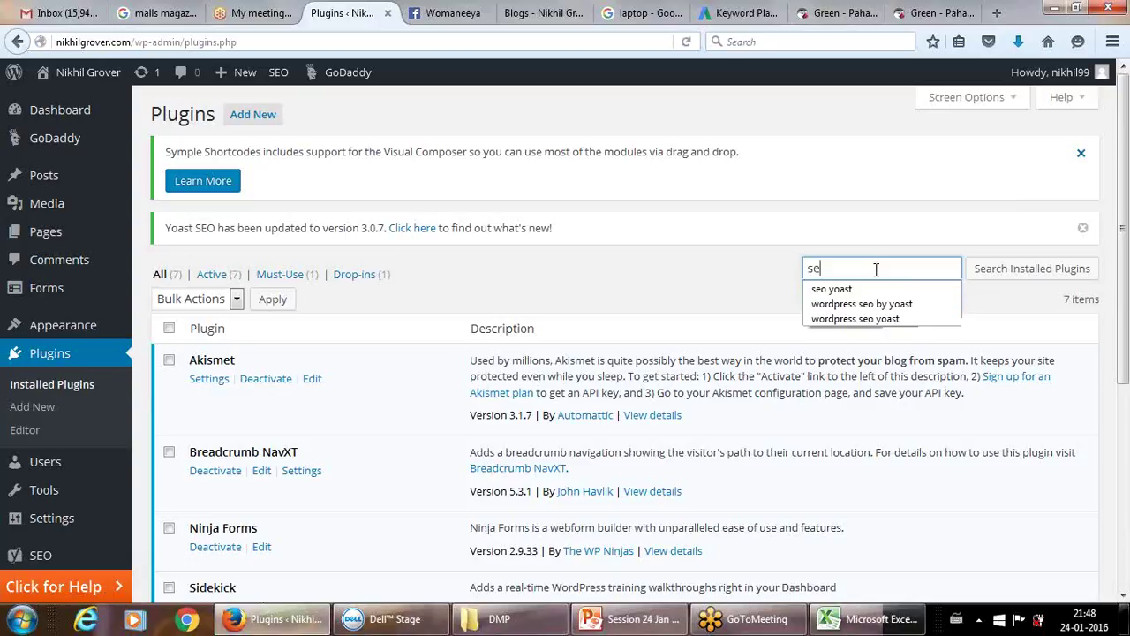
pyautogui.press('Down')
pyautogui.press('Down')
pyautogui.press('Return')
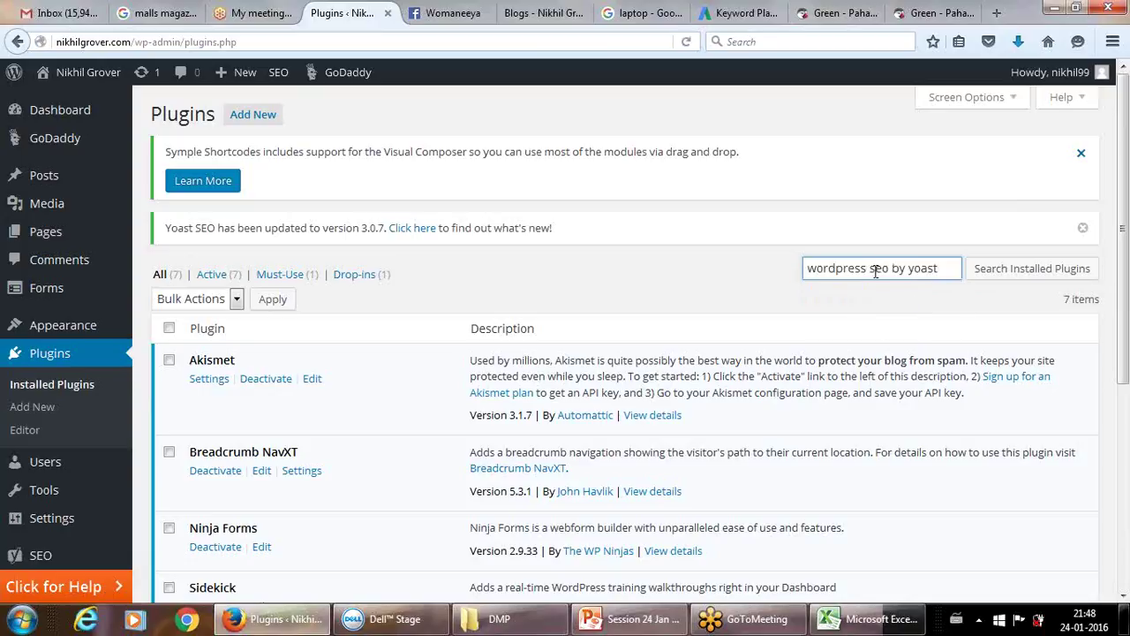
pyautogui.click(967, 301)
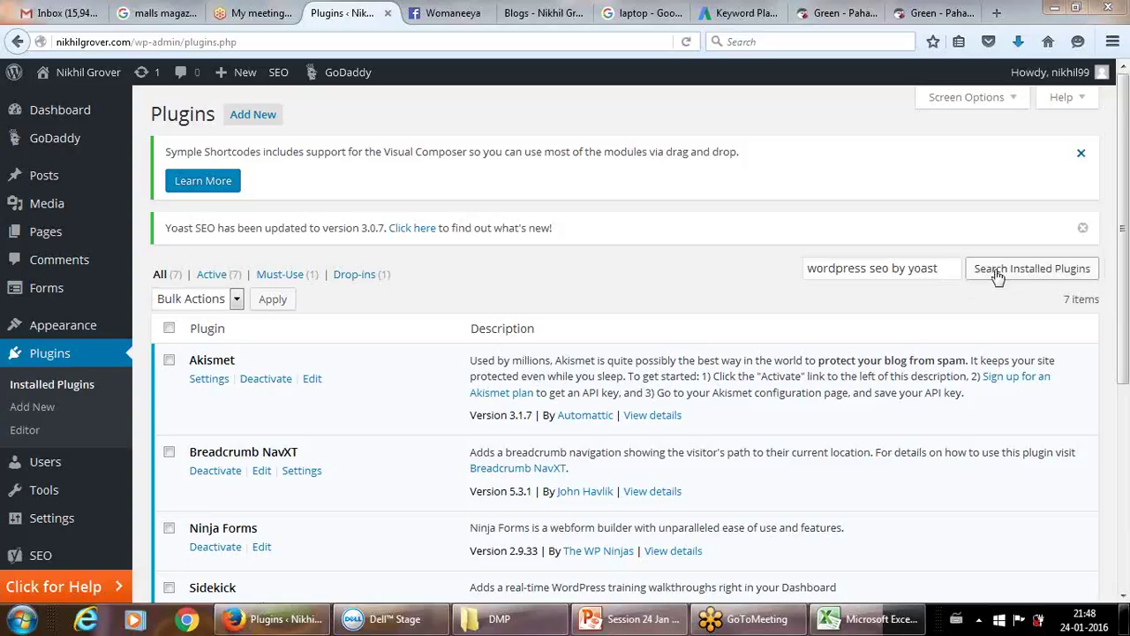
pyautogui.click(998, 276)
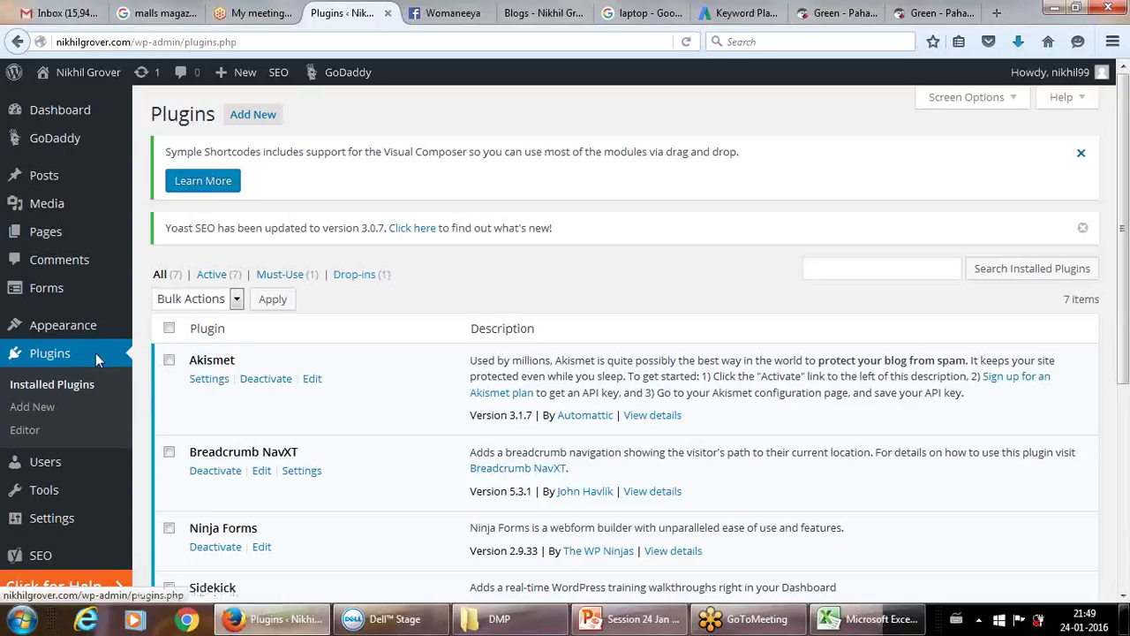
# Look through the full list of installed plugins down to Yoast SEO and open the Yoast SEO general settings.
pyautogui.click(935, 270)
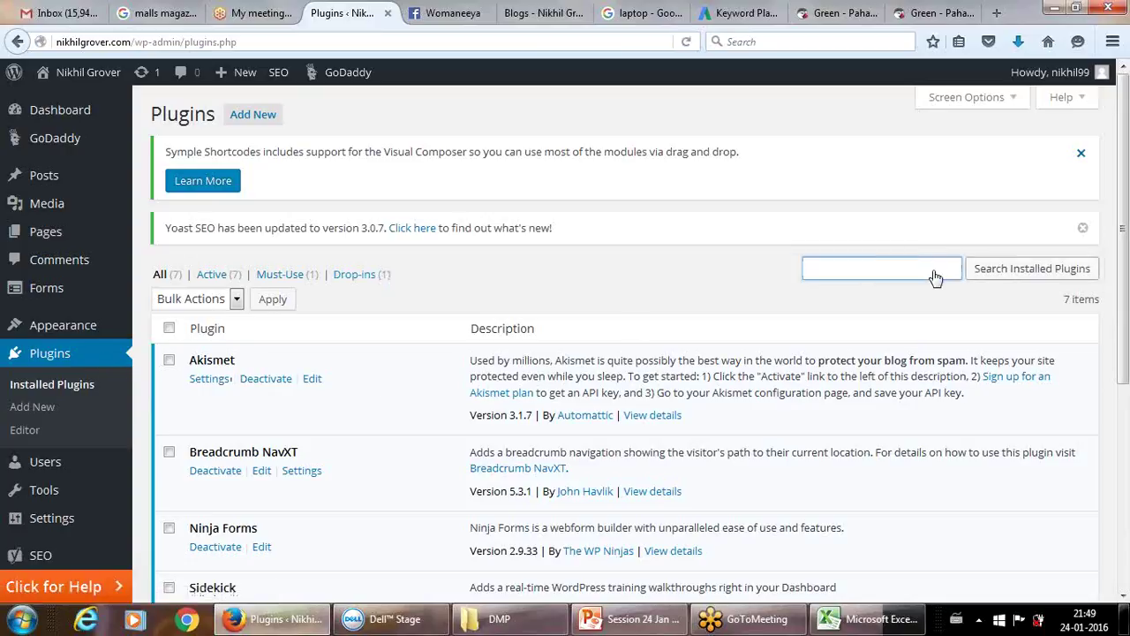
pyautogui.moveTo(1124, 232); pyautogui.dragTo(1124, 232)
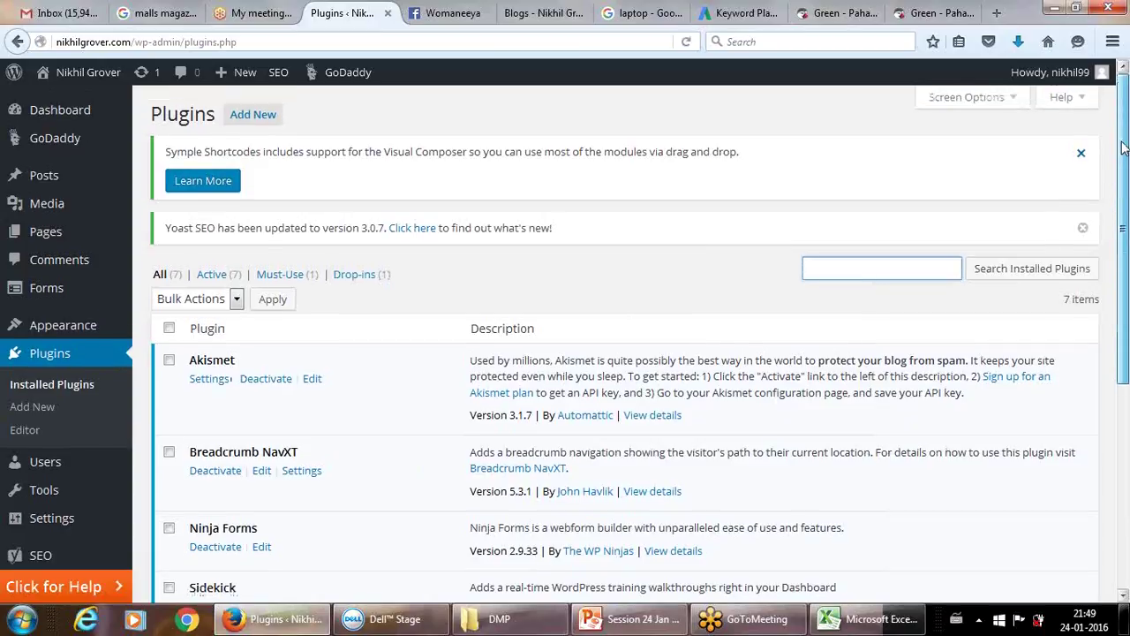
pyautogui.click(49, 353)
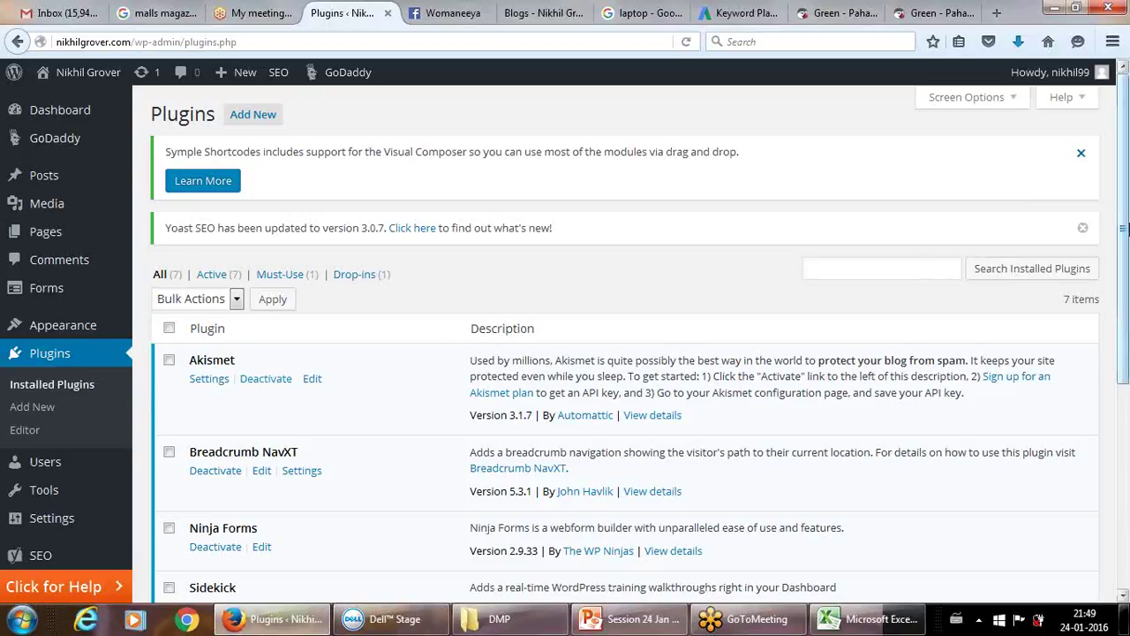
pyautogui.scroll(-2, 1125, 292)
pyautogui.scroll(-1, 1126, 292)
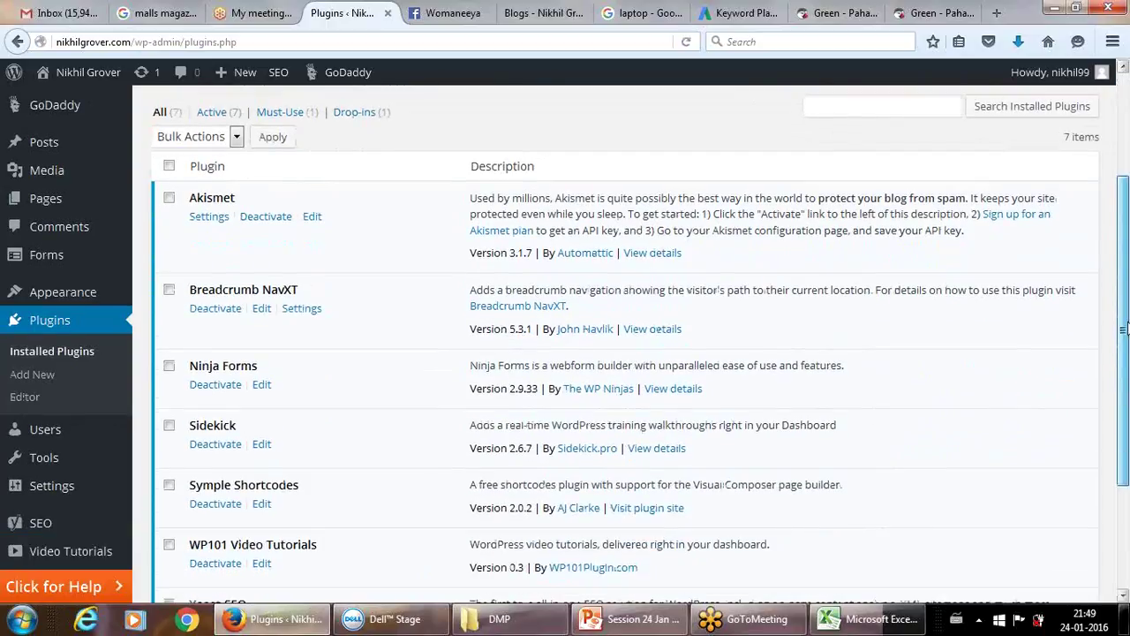
pyautogui.moveTo(53, 528)
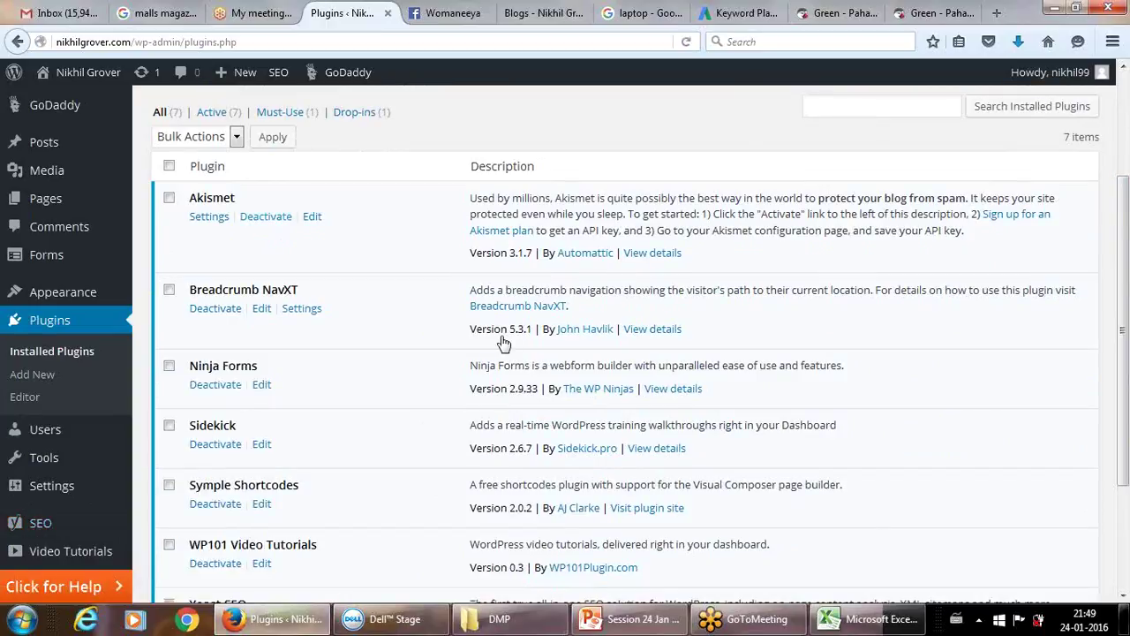
pyautogui.moveTo(1127, 227); pyautogui.dragTo(1127, 303)
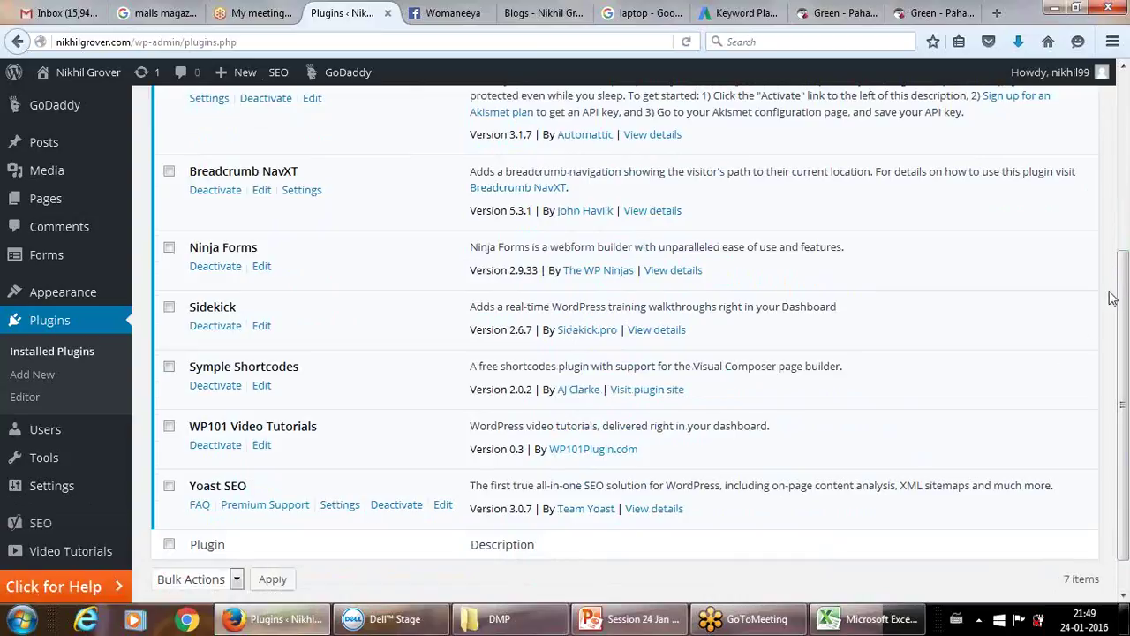
pyautogui.scroll(4, 1125, 208)
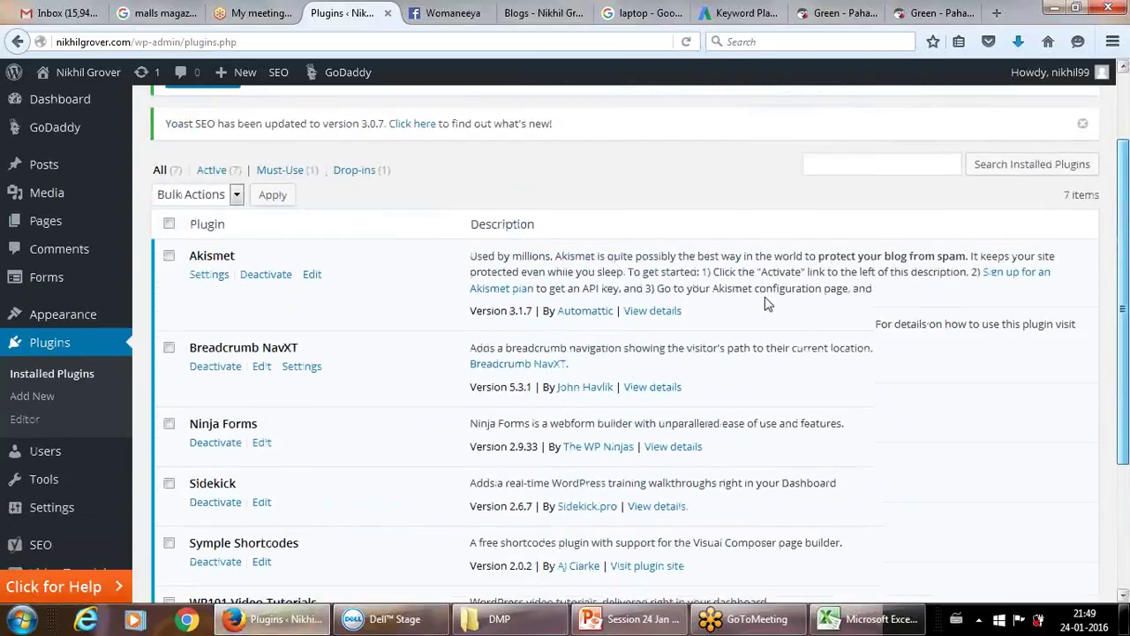
pyautogui.click(40, 557)
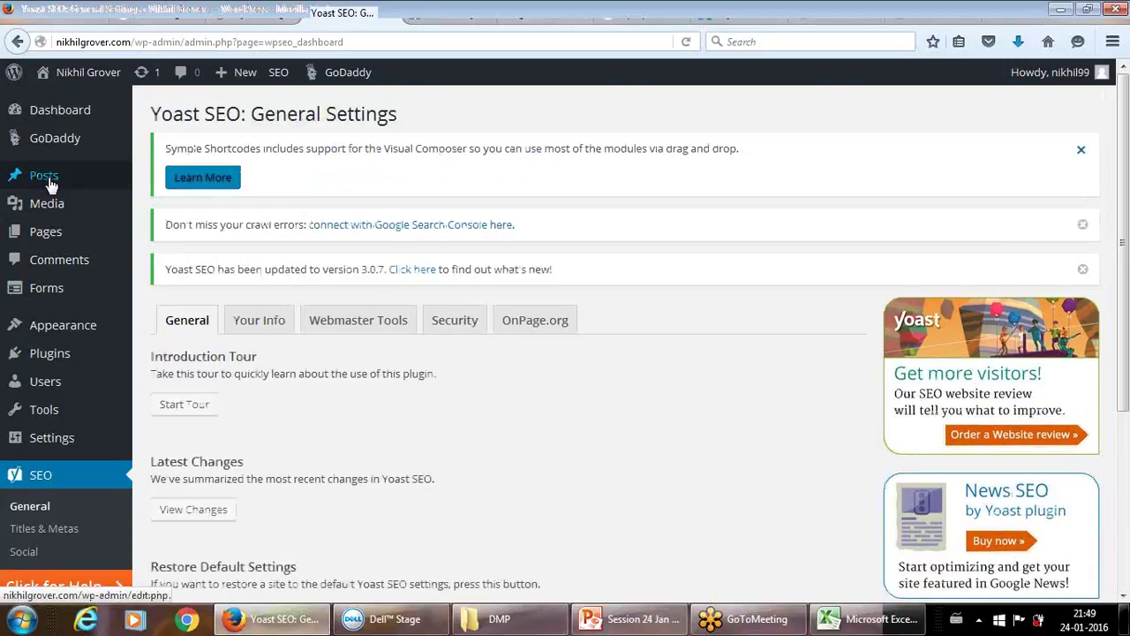
# Open the post "Learning Digital Marketing" for editing from the list of all posts.
pyautogui.click(49, 181)
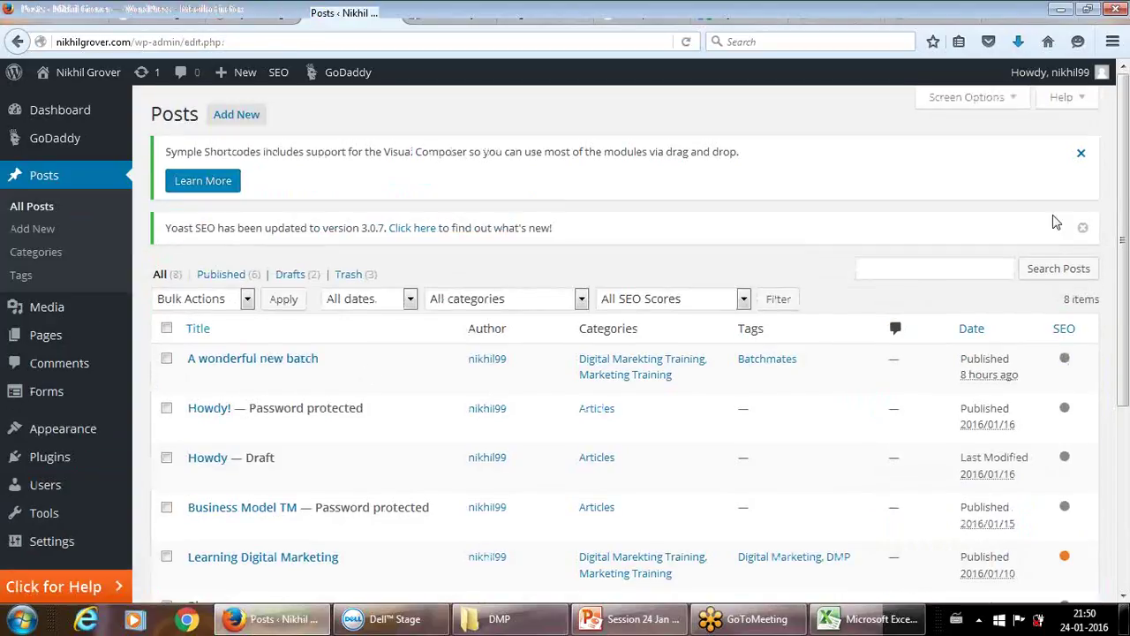
pyautogui.scroll(-2, 1124, 245)
pyautogui.scroll(-3, 1124, 246)
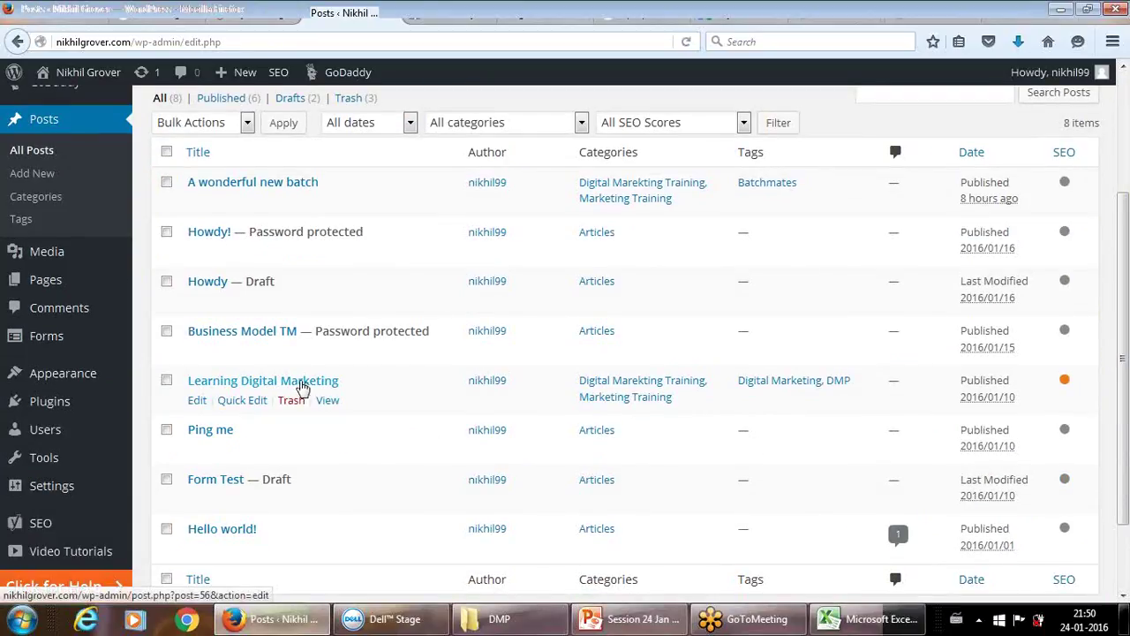
pyautogui.click(199, 403)
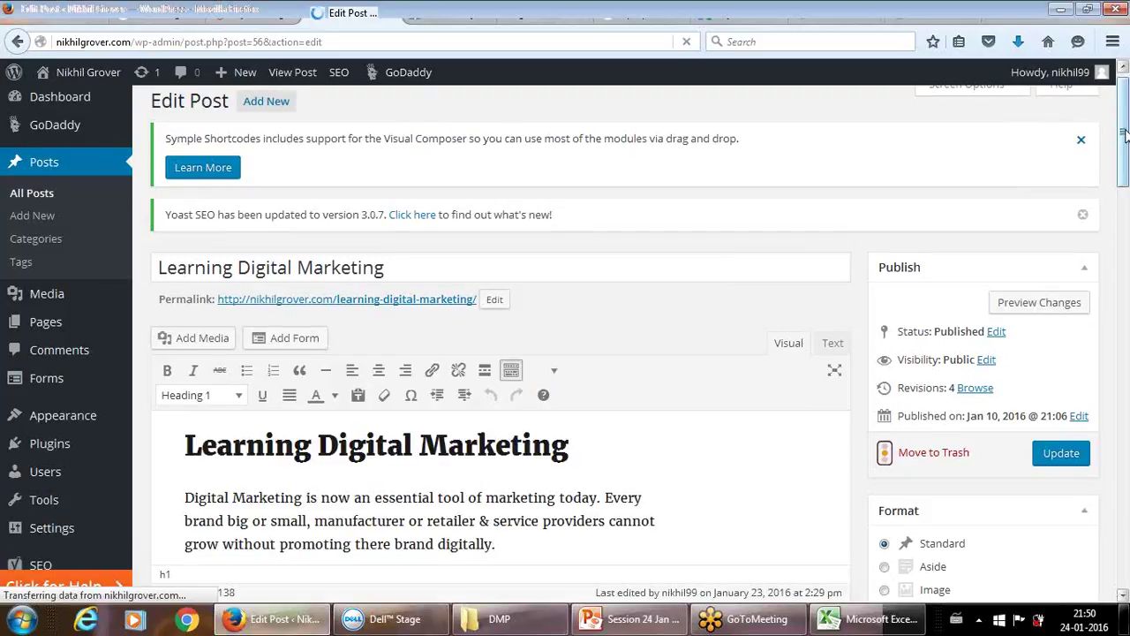
pyautogui.moveTo(1126, 134); pyautogui.dragTo(1126, 106)
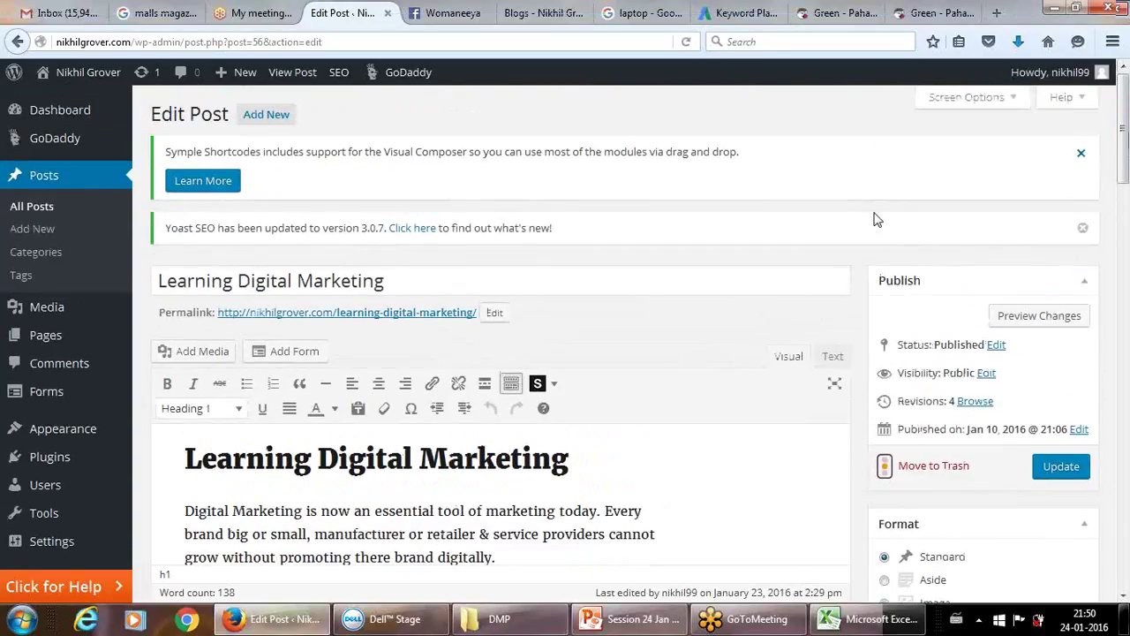
# Compare the post's Yoast SEO snippet preview with the tag types on slide 9 of the PowerPoint deck and open the snippet title for editing.
pyautogui.click(432, 286)
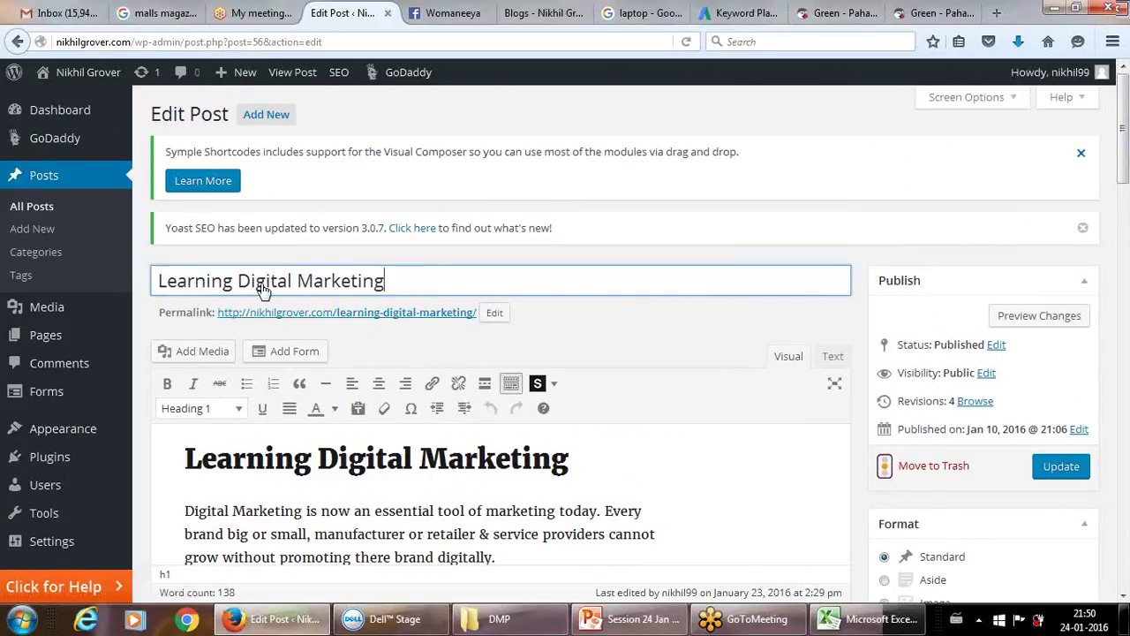
pyautogui.moveTo(1127, 201); pyautogui.dragTo(1127, 420)
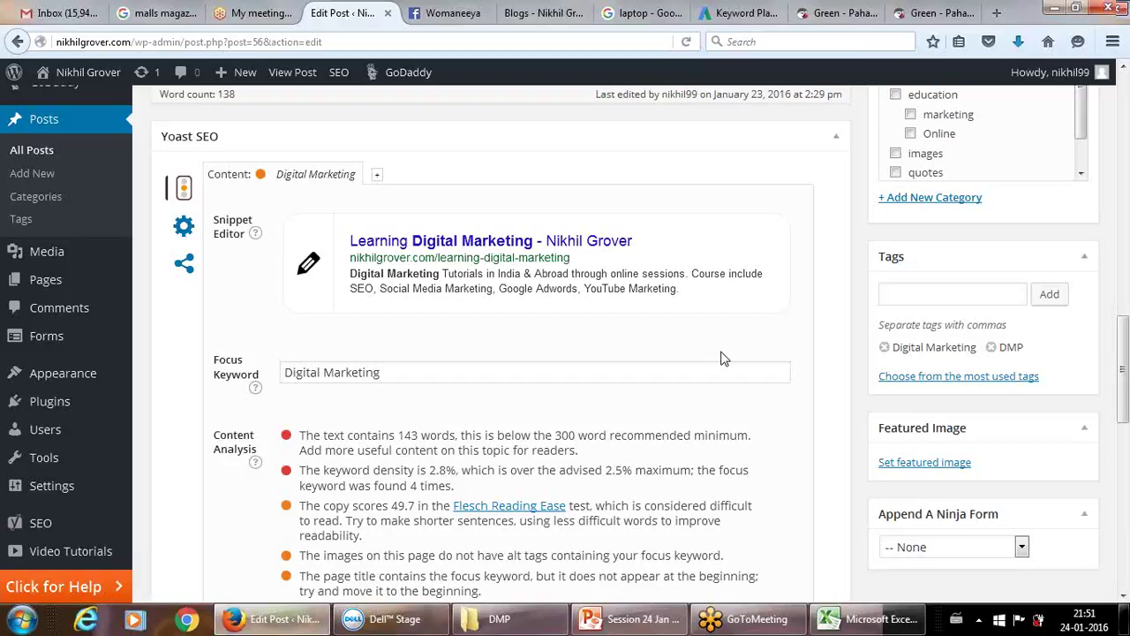
pyautogui.click(609, 619)
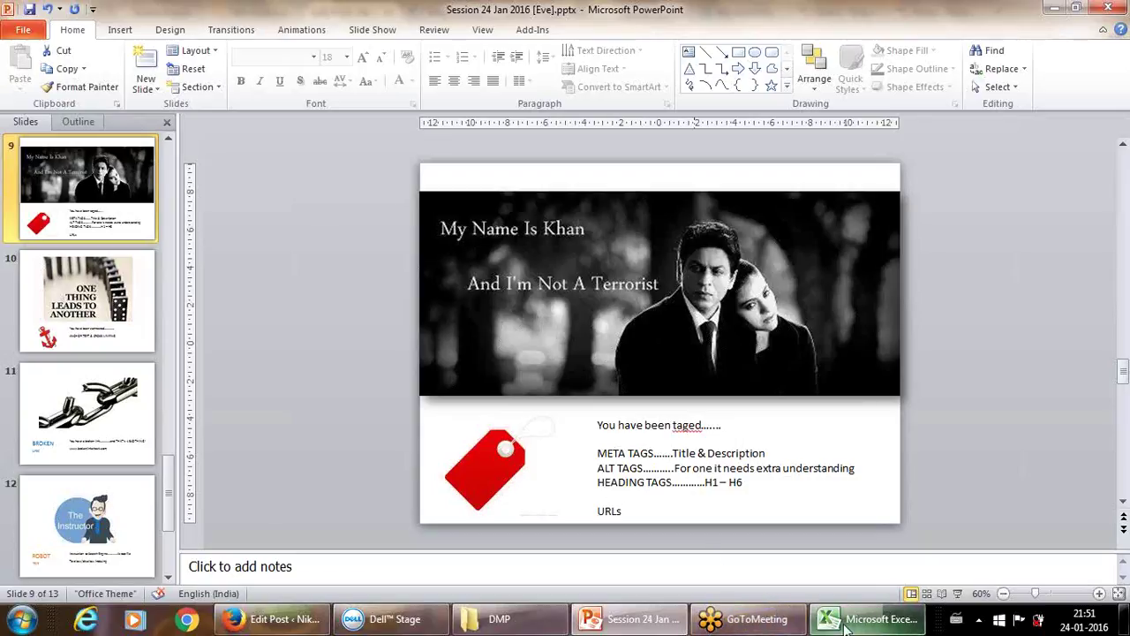
pyautogui.click(256, 620)
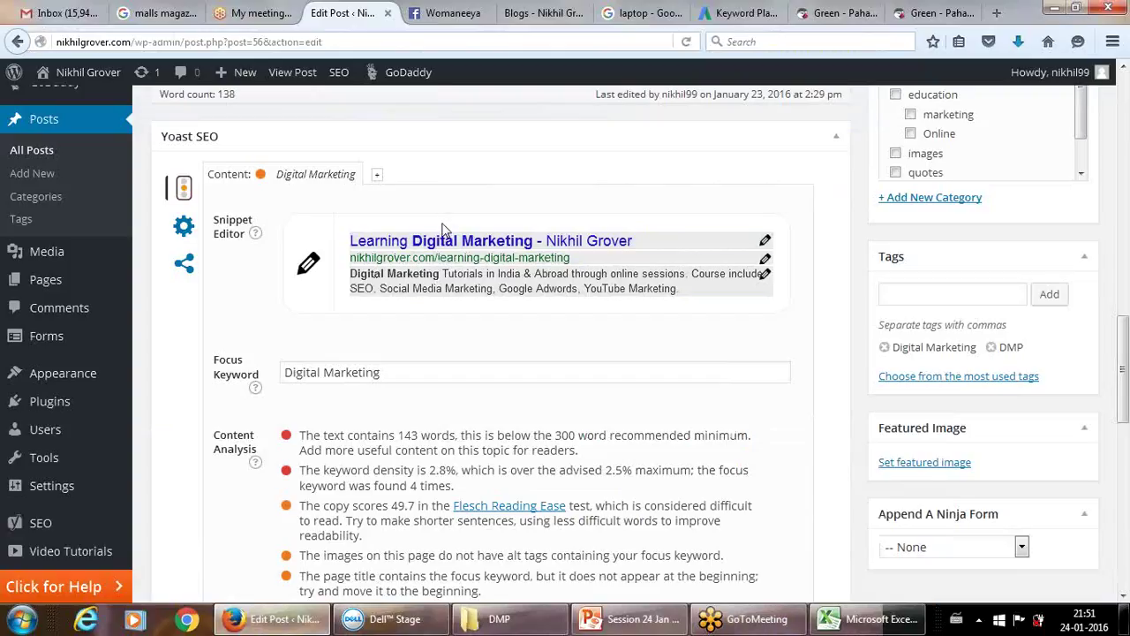
pyautogui.hotkey('alt', 'Tab')
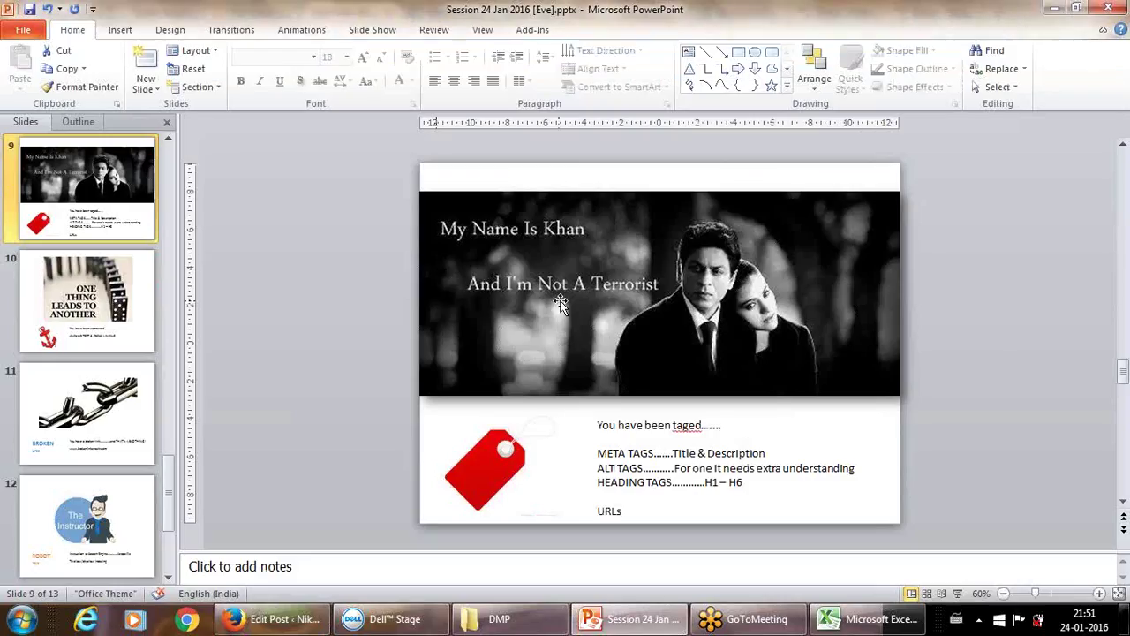
pyautogui.hotkey('alt', 'Tab')
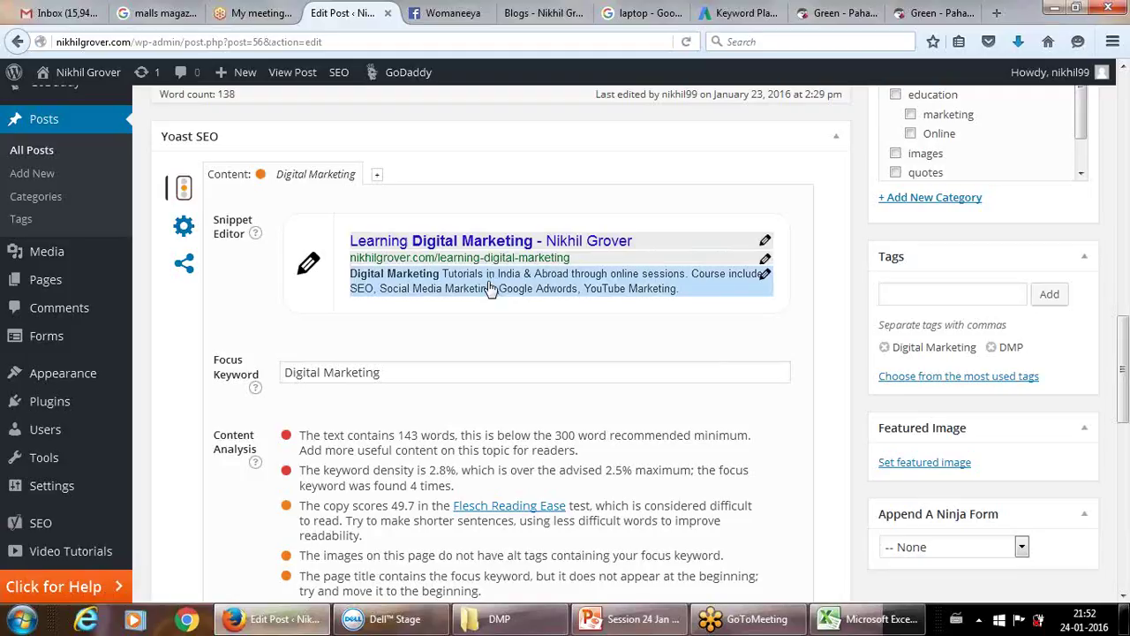
pyautogui.click(765, 244)
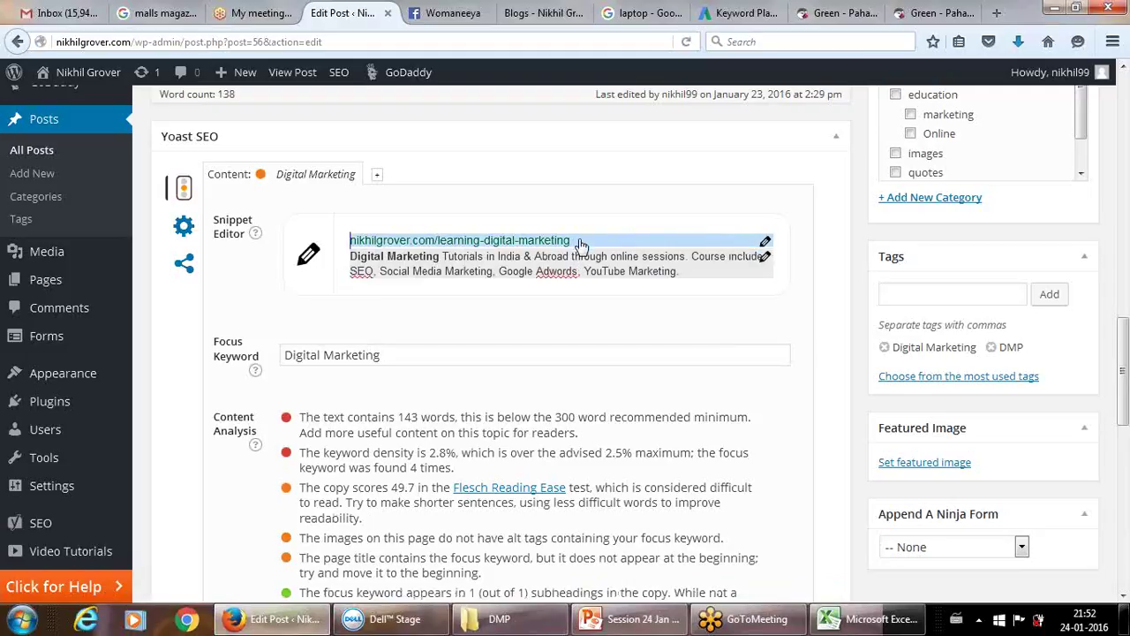
pyautogui.click(598, 323)
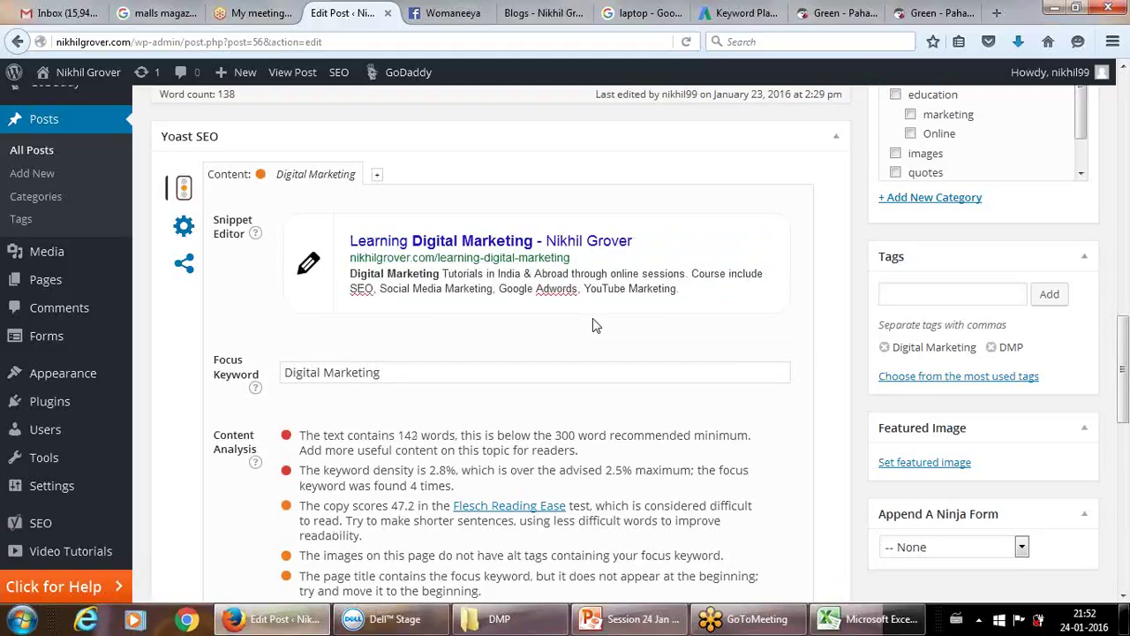
# Set the Yoast SEO focus keyword of the post to "Learning Digital Marketing".
pyautogui.click(390, 372)
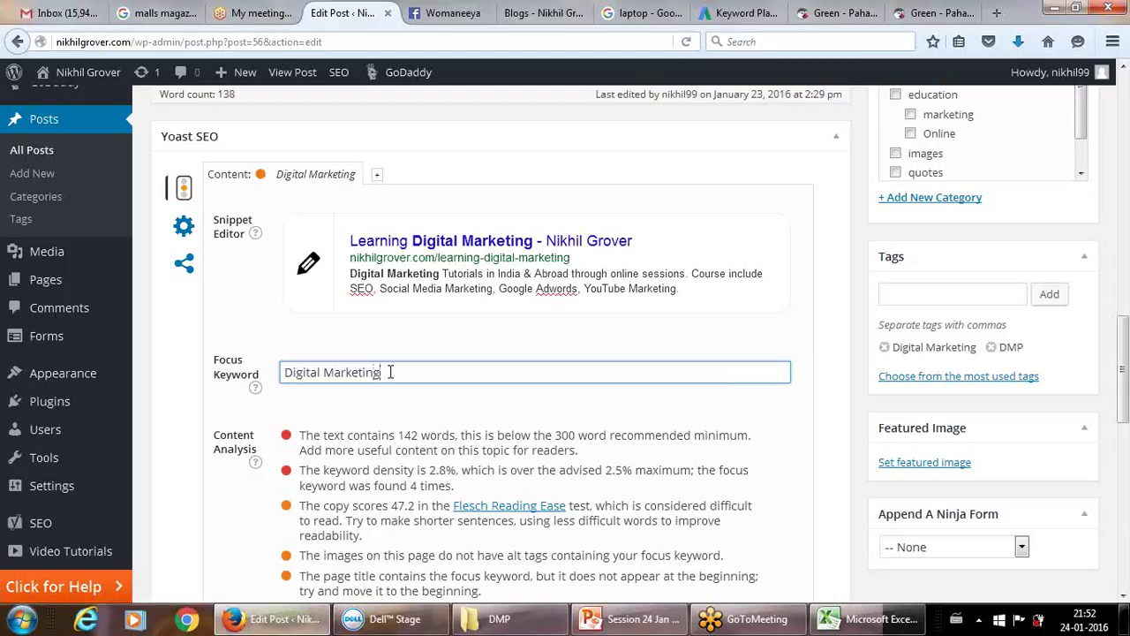
pyautogui.write('Learni g')
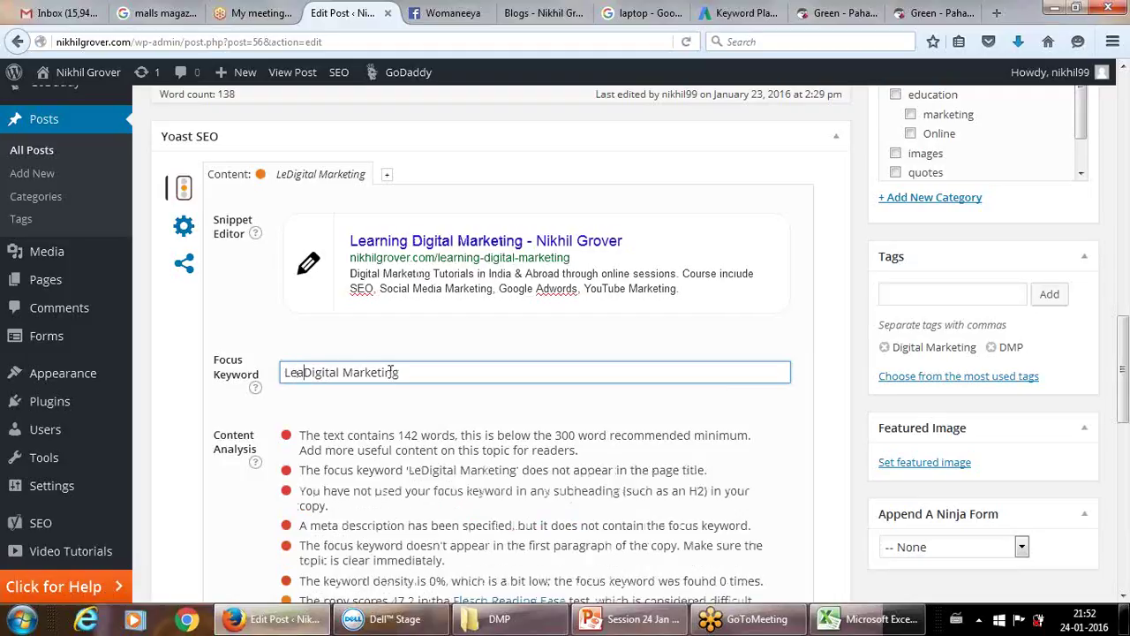
pyautogui.press('BackSpace')
pyautogui.press('BackSpace')
pyautogui.press('BackSpace')
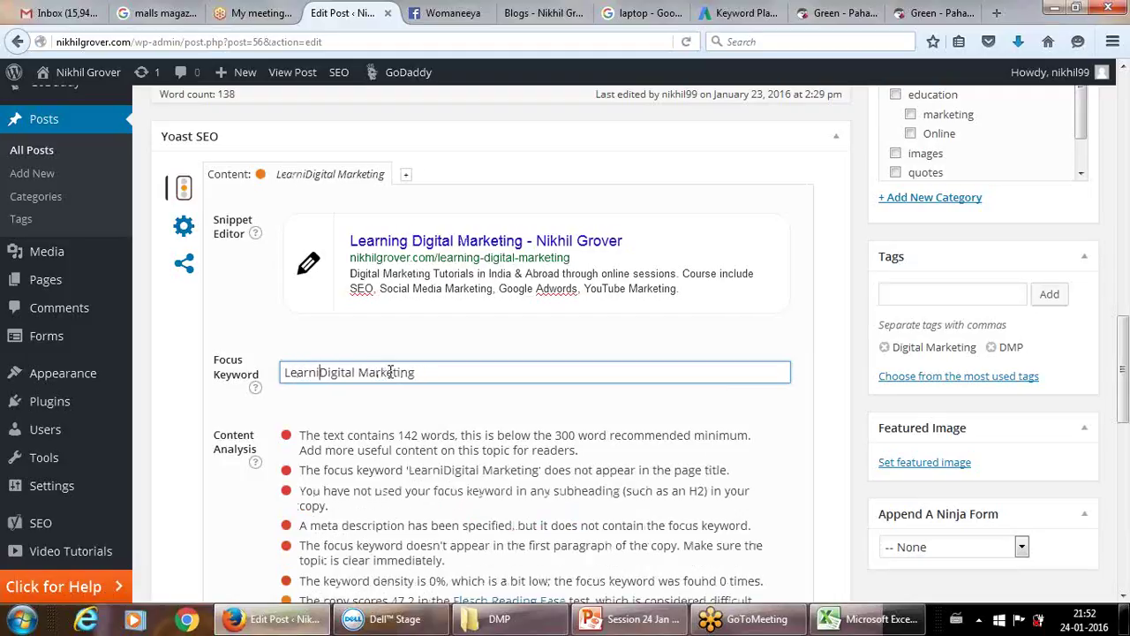
pyautogui.write('ng')
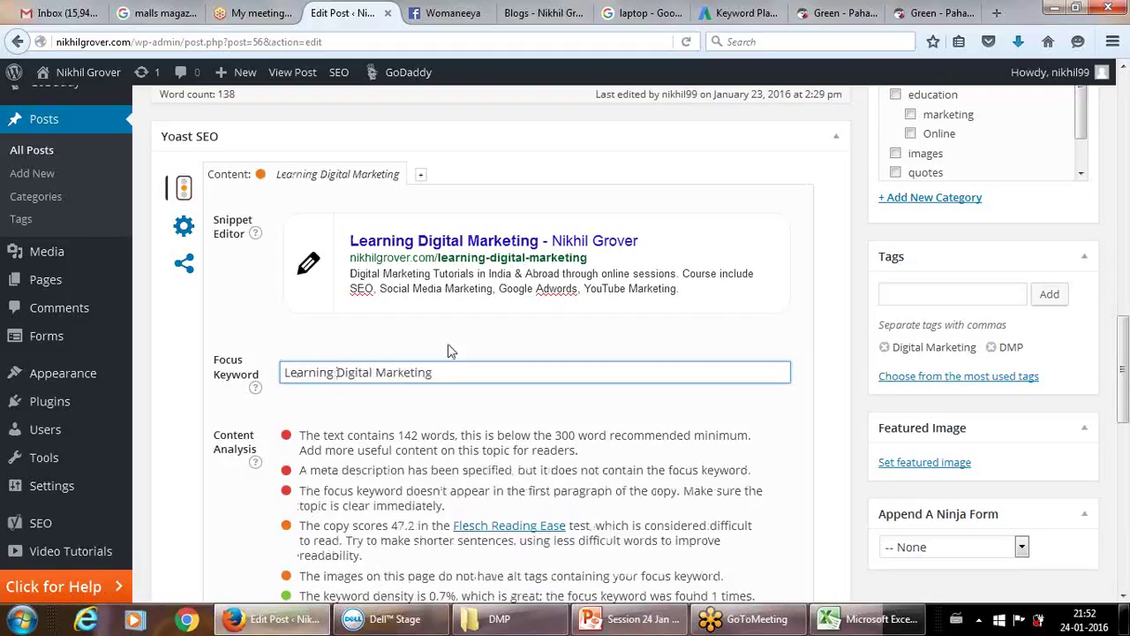
pyautogui.click(448, 352)
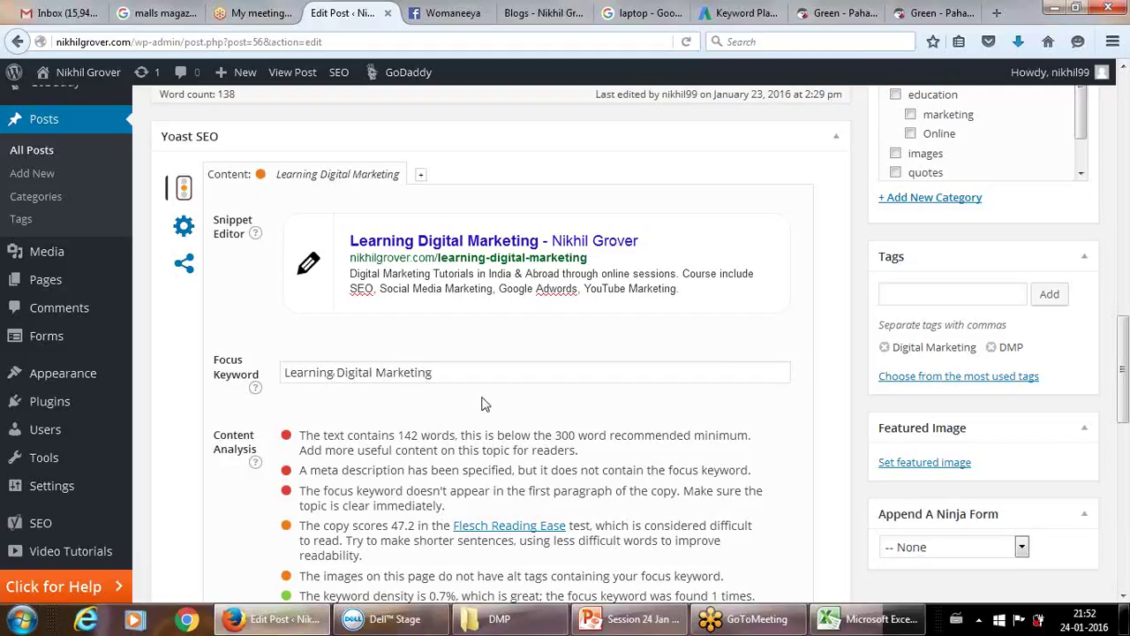
# Review the content analysis and delete the entire existing meta description in the snippet editor.
pyautogui.scroll(-1, 484, 404)
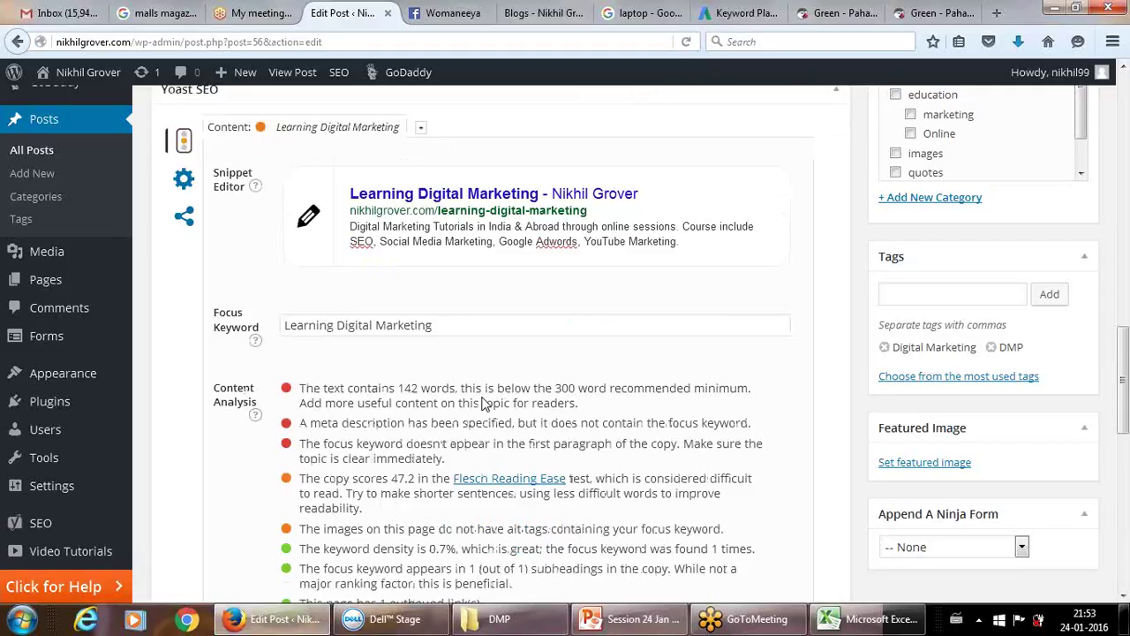
pyautogui.scroll(-2, 484, 403)
pyautogui.scroll(-1, 484, 404)
pyautogui.scroll(6, 484, 403)
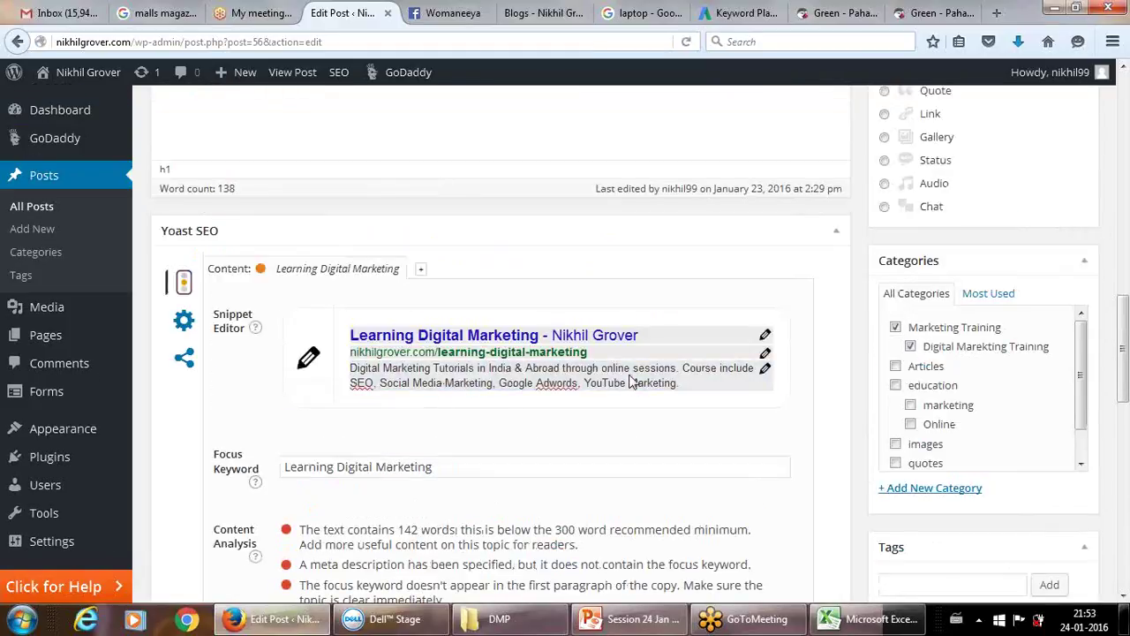
pyautogui.click(767, 376)
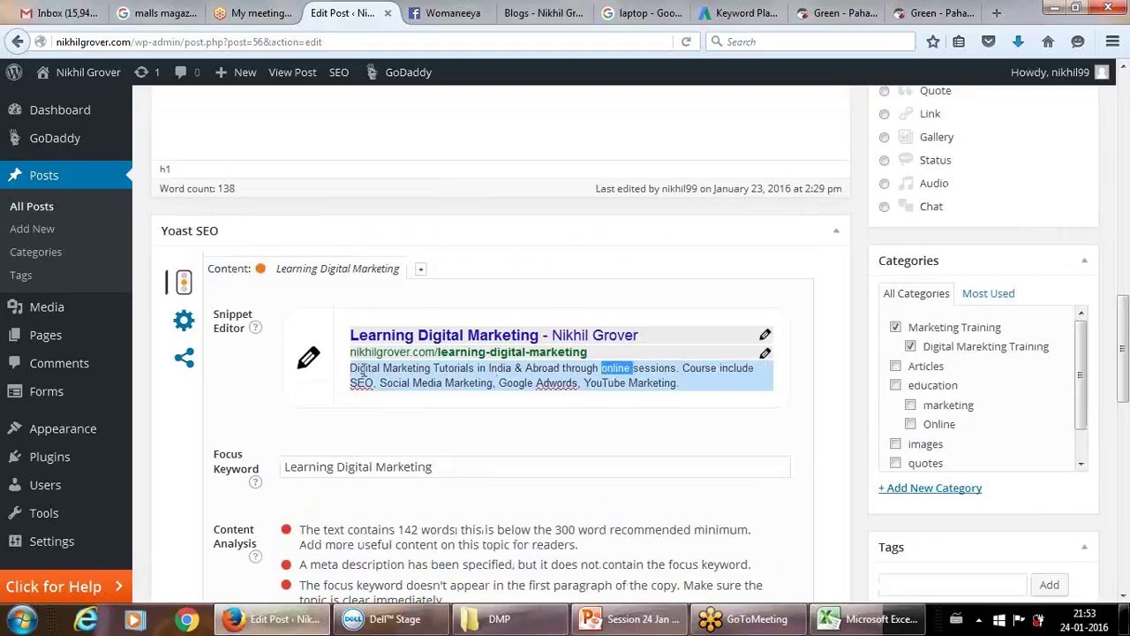
pyautogui.moveTo(358, 369); pyautogui.dragTo(582, 411)
pyautogui.write('i')
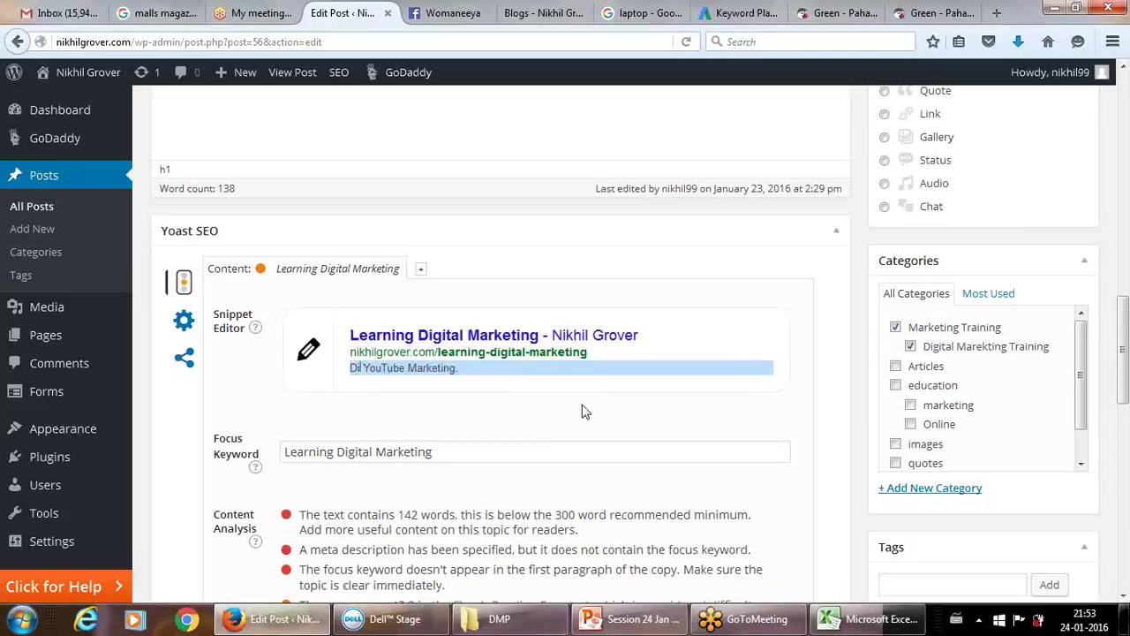
pyautogui.press('Right')
pyautogui.press('BackSpace')
pyautogui.press('BackSpace')
pyautogui.press('BackSpace')
pyautogui.press('BackSpace')
pyautogui.press('BackSpace')
pyautogui.press('BackSpace')
pyautogui.press('BackSpace')
pyautogui.press('BackSpace')
pyautogui.press('BackSpace')
pyautogui.press('BackSpace')
pyautogui.press('BackSpace')
pyautogui.press('BackSpace')
pyautogui.press('BackSpace')
pyautogui.press('BackSpace')
pyautogui.press('BackSpace')
pyautogui.press('BackSpace')
pyautogui.press('BackSpace')
pyautogui.press('BackSpace')
pyautogui.press('BackSpace')
pyautogui.press('BackSpace')
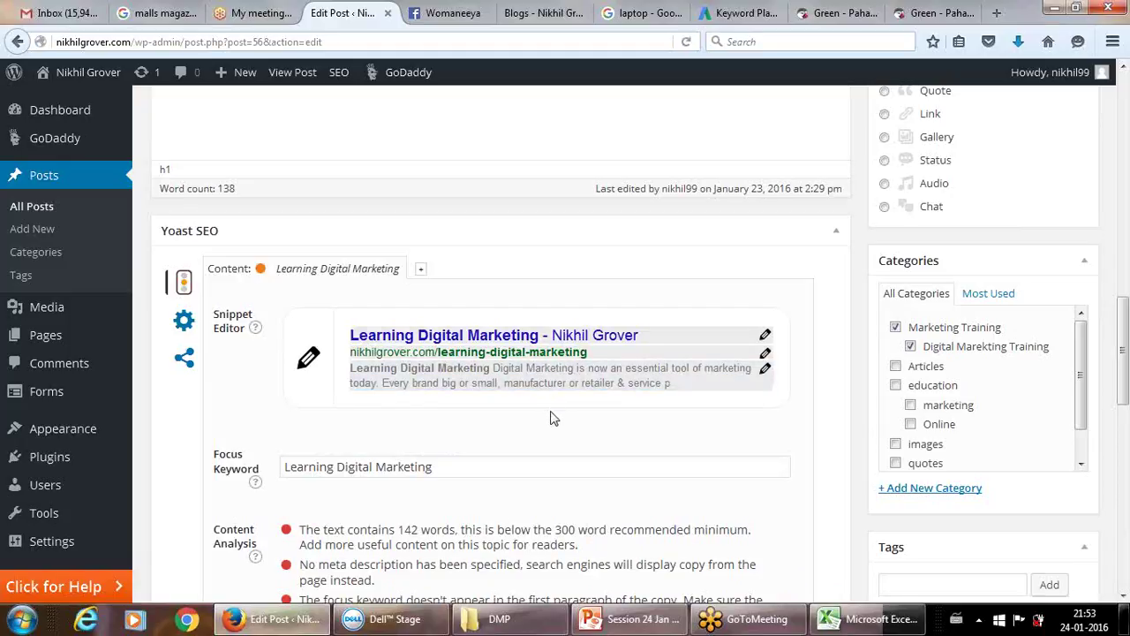
# Write the meta description "Digital Marketing is a must learn today. Online session & offline sessions both are provided by me for DMP".
pyautogui.moveTo(1121, 309); pyautogui.dragTo(1116, 145)
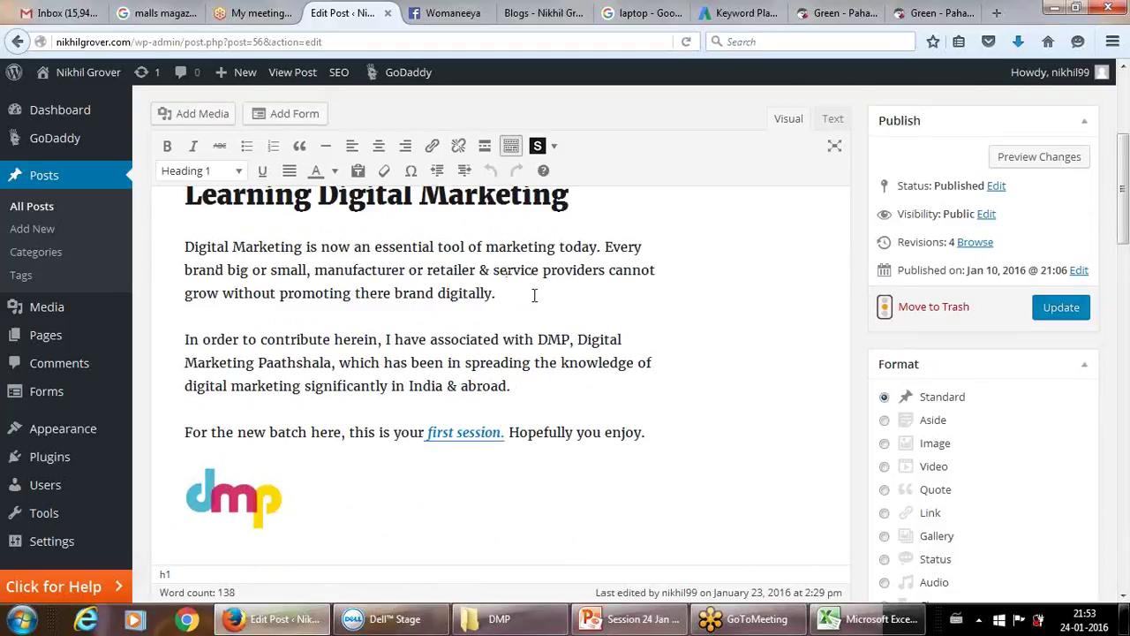
pyautogui.moveTo(1122, 203); pyautogui.dragTo(1126, 364)
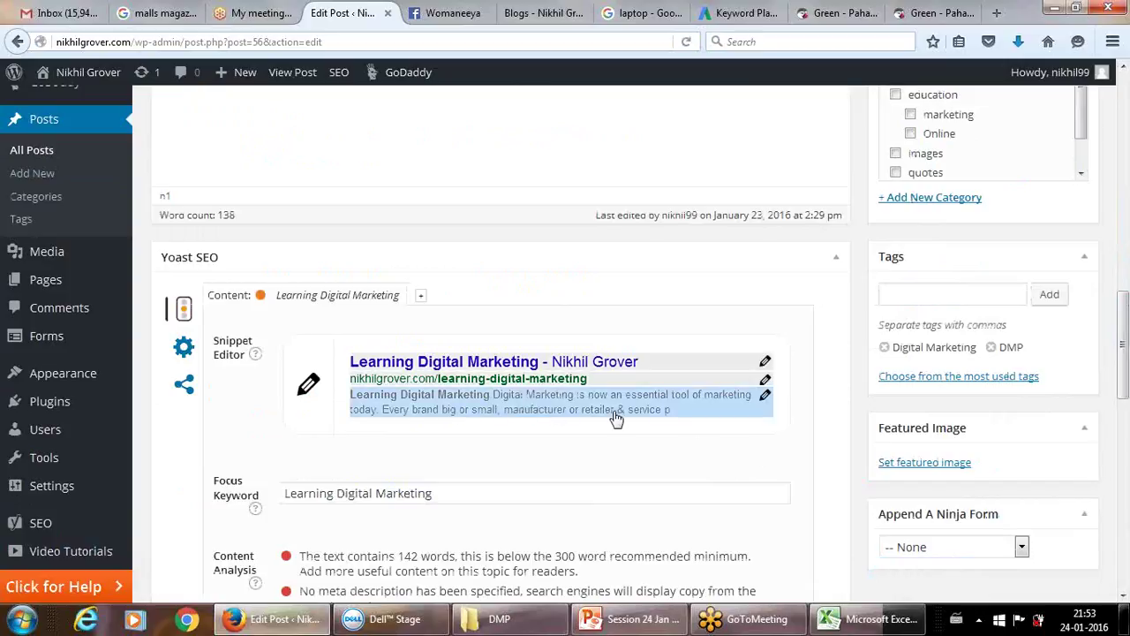
pyautogui.click(766, 396)
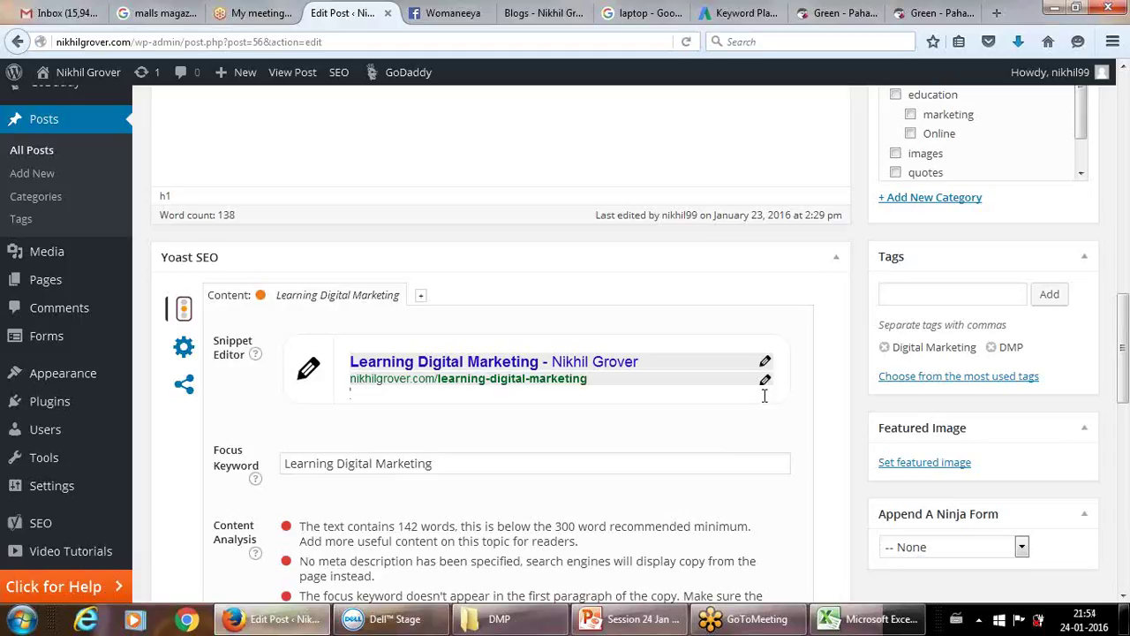
pyautogui.write('Digital Ma')
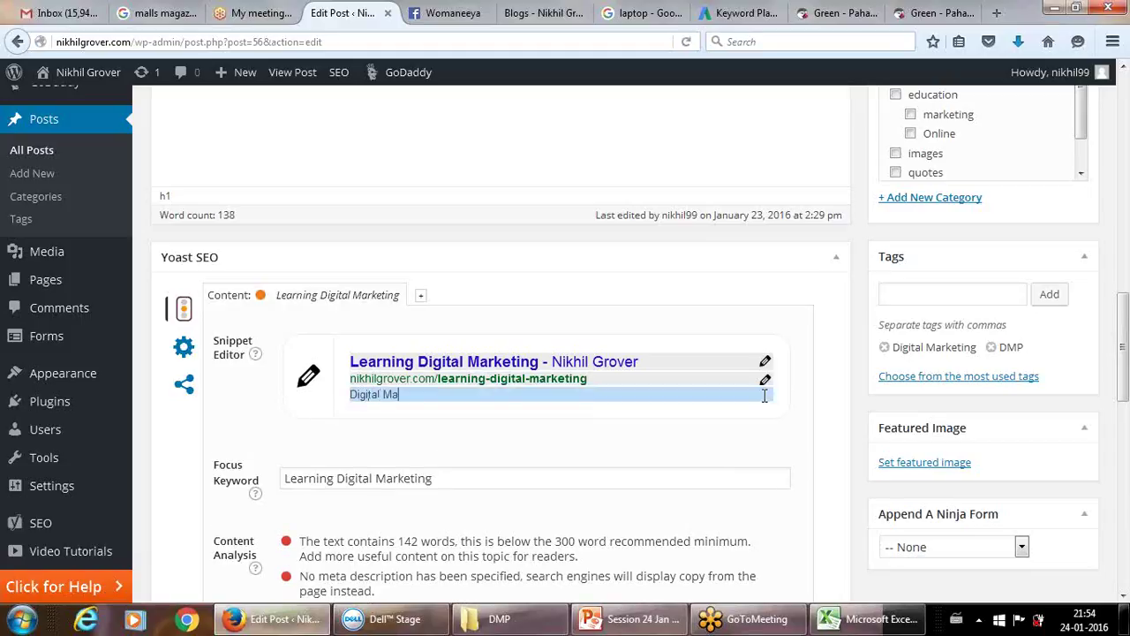
pyautogui.write('rketing is a')
pyautogui.press('BackSpace')
pyautogui.press('BackSpace')
pyautogui.press('BackSpace')
pyautogui.press('BackSpace')
pyautogui.press('BackSpace')
pyautogui.write('is a must learn t')
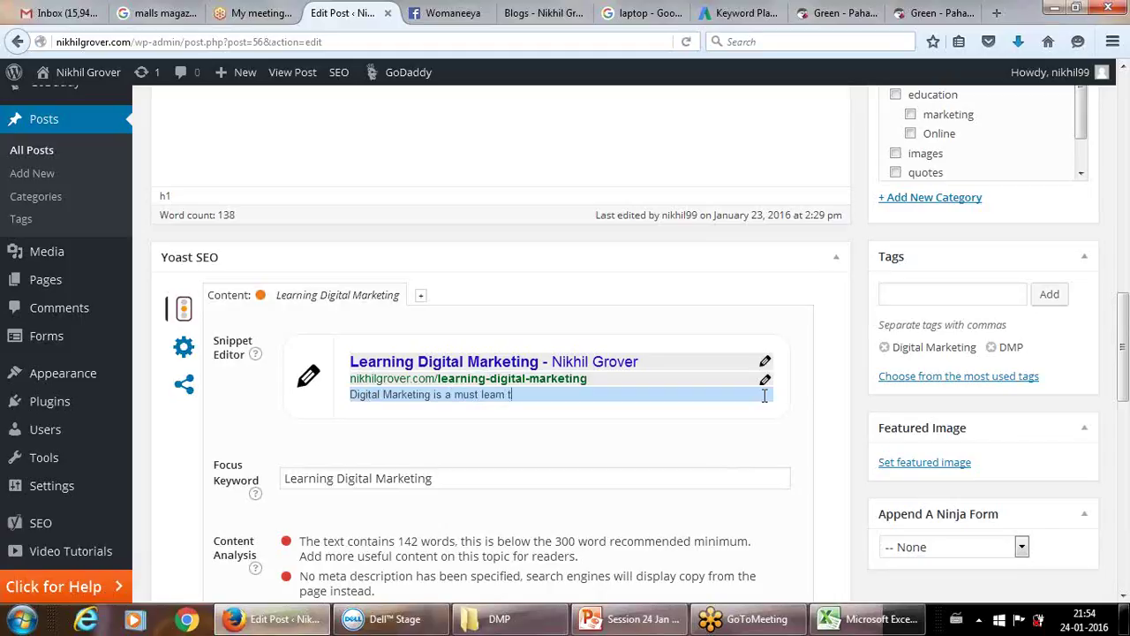
pyautogui.write('oday. Online session & offic')
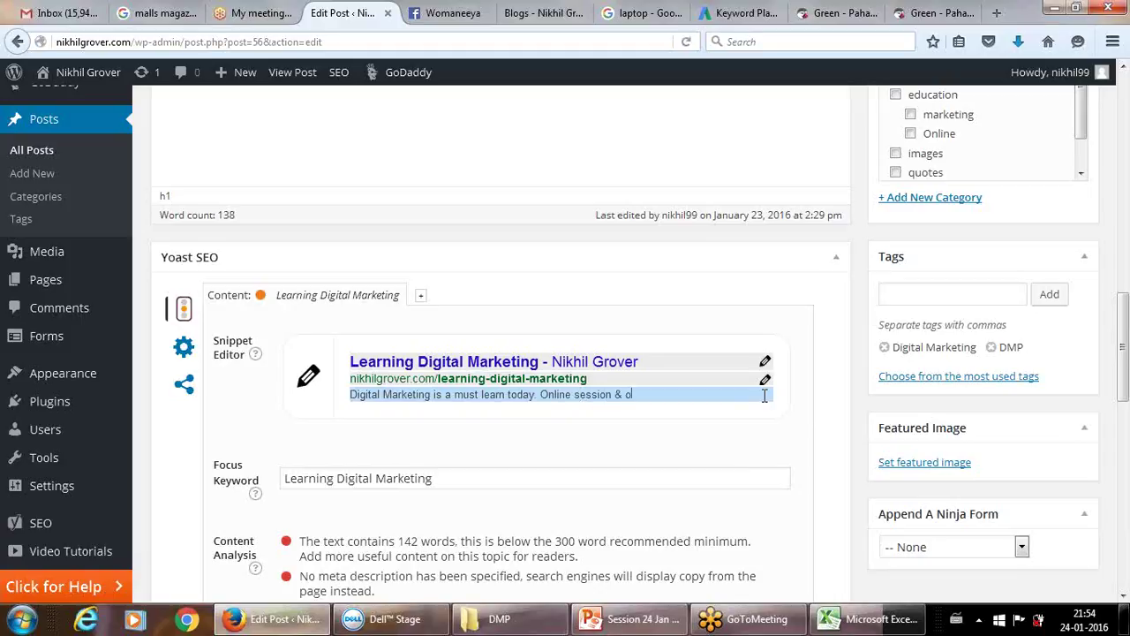
pyautogui.press('BackSpace')
pyautogui.write('line')
pyautogui.press('BackSpace')
pyautogui.press('BackSpace')
pyautogui.press('BackSpace')
pyautogui.press('BackSpace')
pyautogui.press('BackSpace')
pyautogui.write('line.sessions.')
pyautogui.press('BackSpace')
pyautogui.write('both are pro')
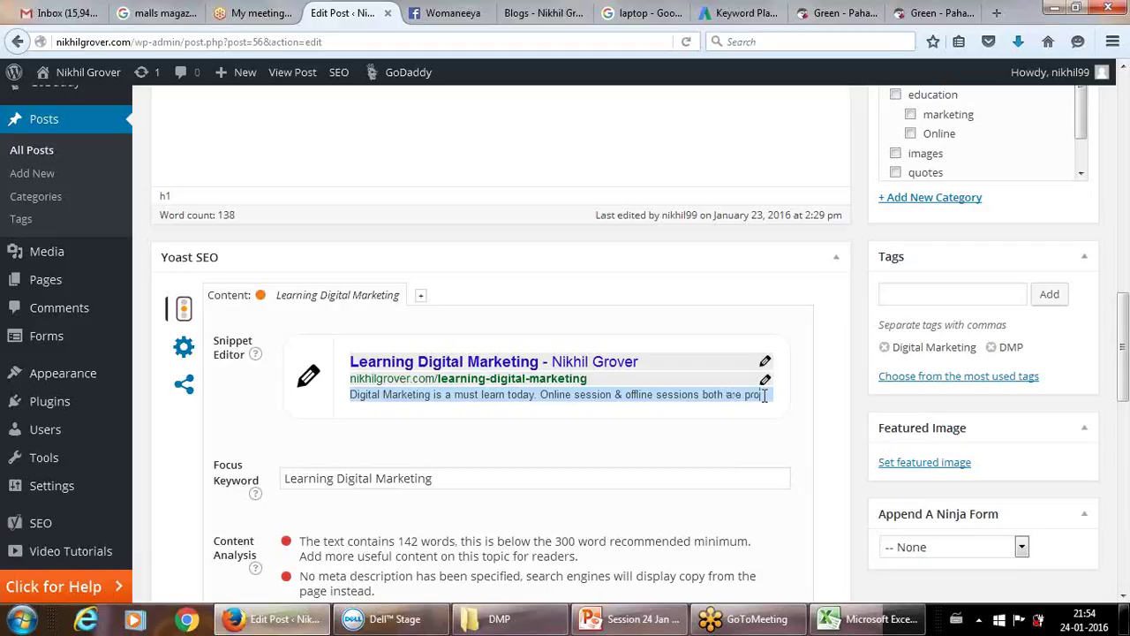
pyautogui.write('vided.')
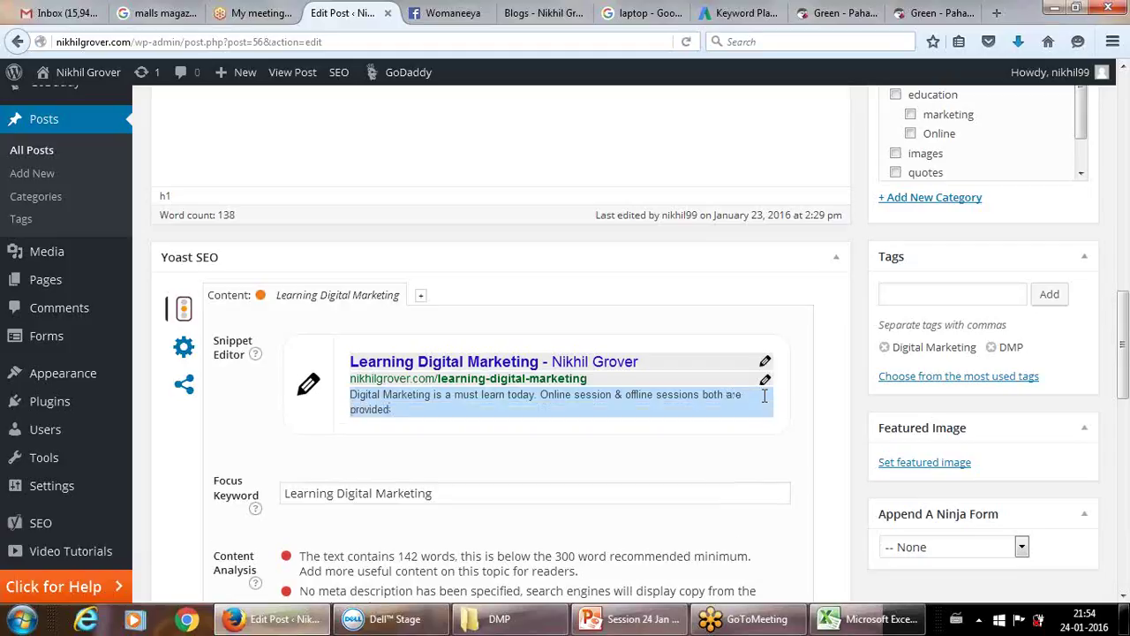
pyautogui.write(' by')
pyautogui.press('BackSpace')
pyautogui.press('BackSpace')
pyautogui.press('BackSpace')
pyautogui.press('BackSpace')
pyautogui.write('by me')
pyautogui.write('for DMP')
pyautogui.click(733, 442)
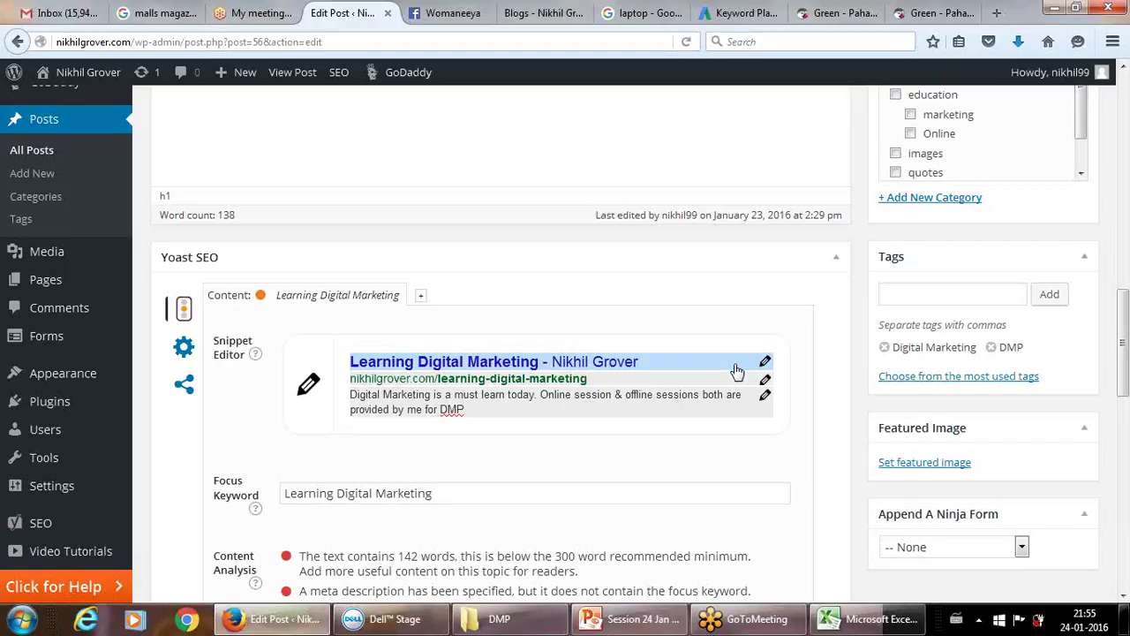
# Extend the meta description with ". It covers various modules including", correcting the spelling of "modules".
pyautogui.click(643, 419)
pyautogui.write('.')
pyautogui.press('BackSpace')
pyautogui.write('to covers variou')
pyautogui.press('BackSpace')
pyautogui.press('BackSpace')
pyautogui.press('BackSpace')
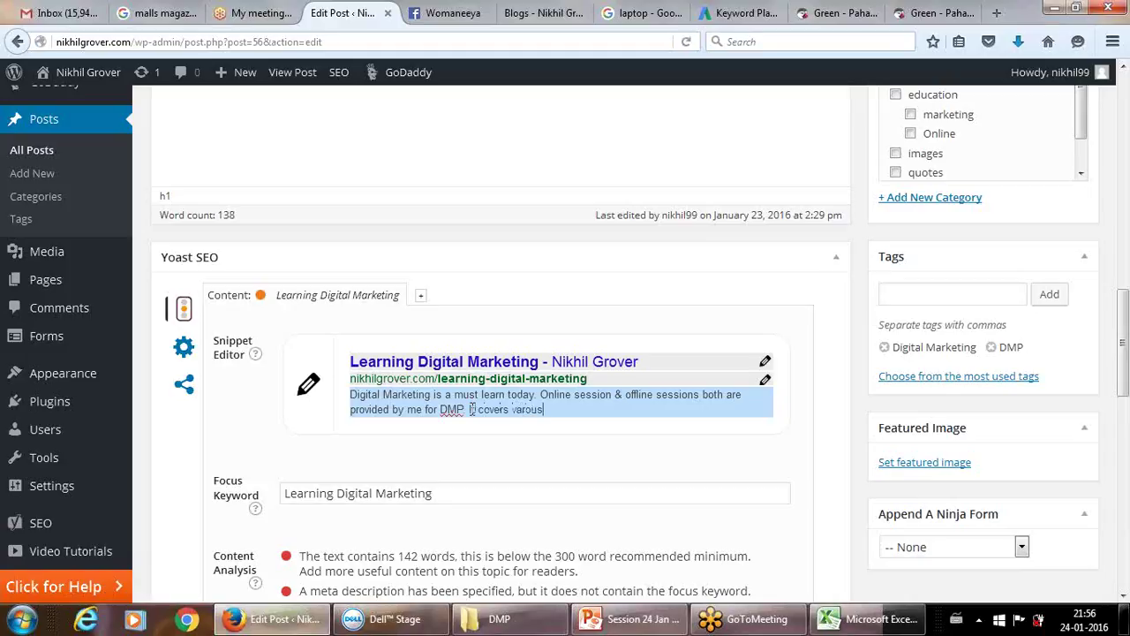
pyautogui.write('ious modeules including')
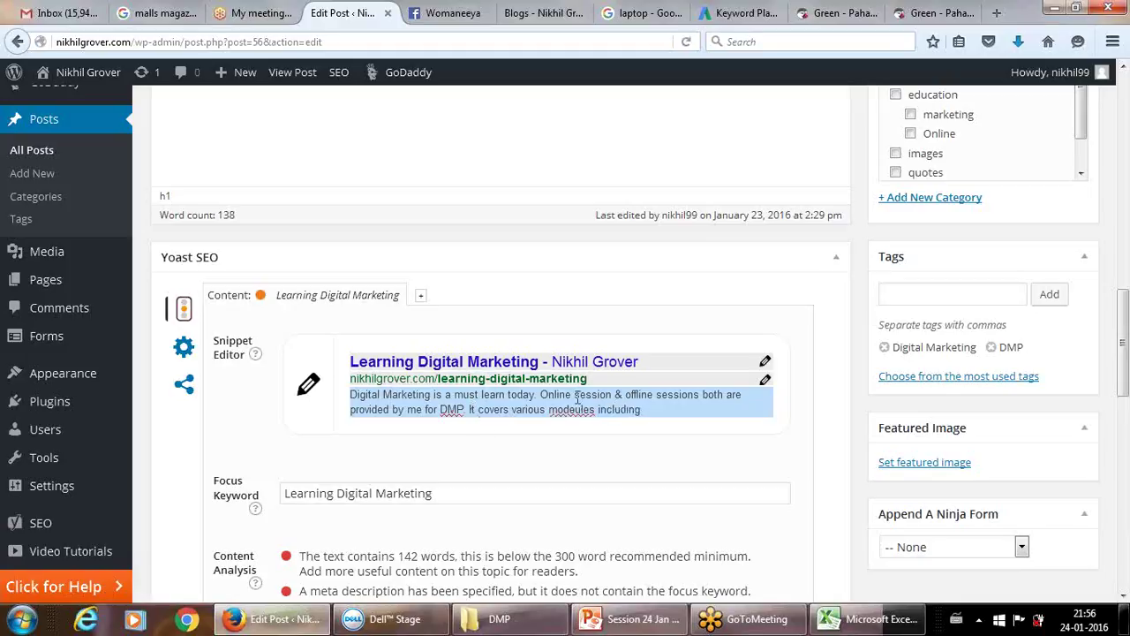
pyautogui.rightClick(571, 411)
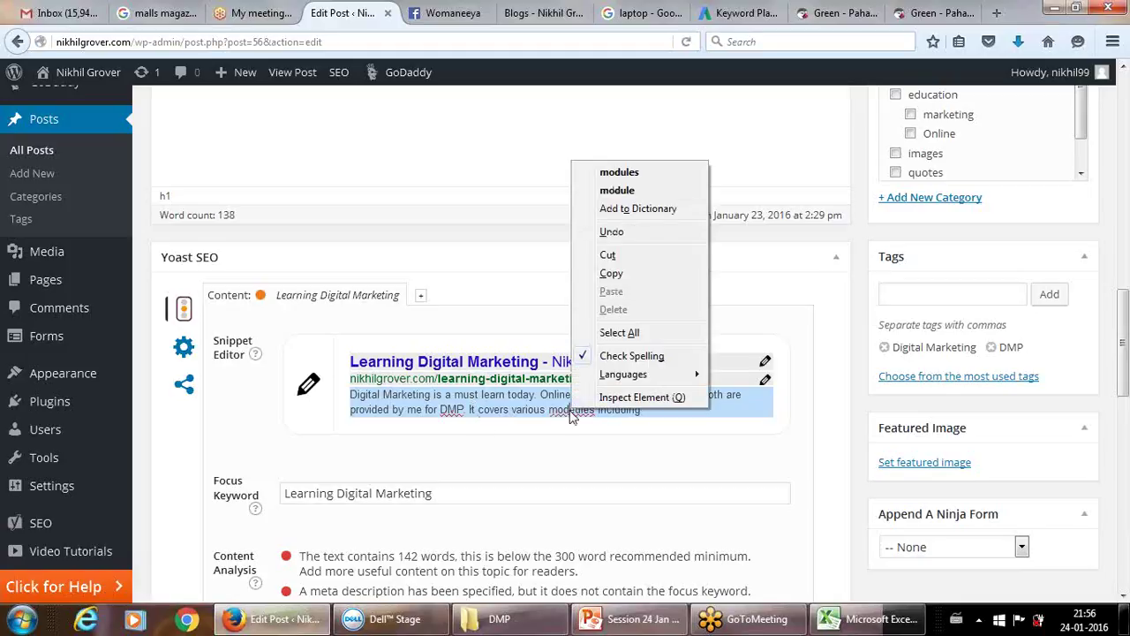
pyautogui.click(621, 173)
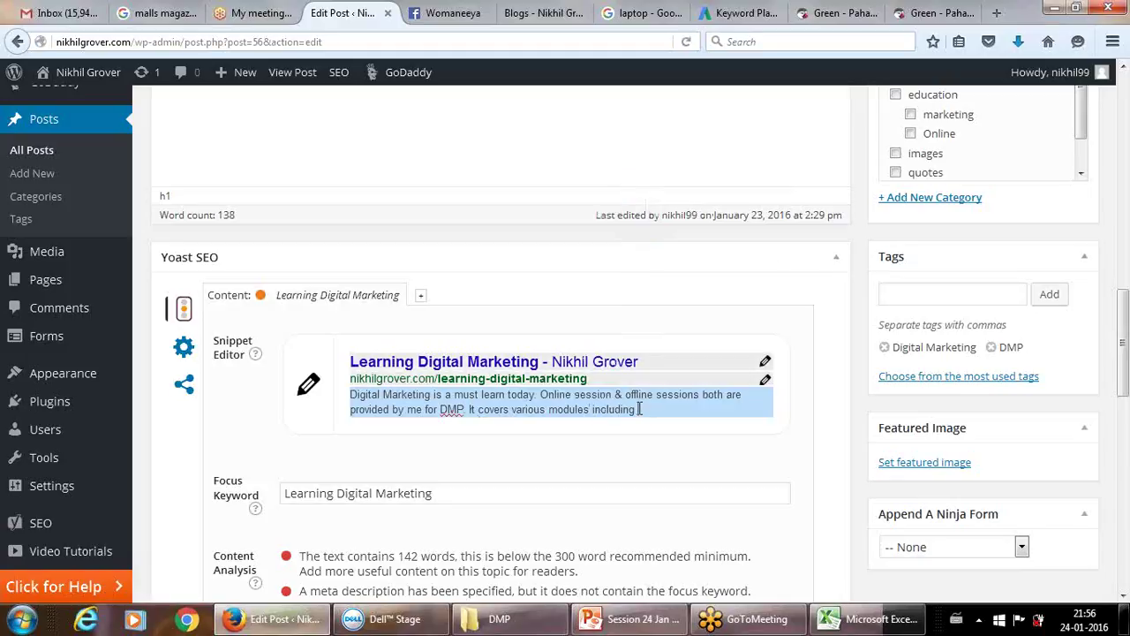
# Finish the meta description's last sentence with "SEO." and close the description for editing.
pyautogui.write('SEO, Social Media')
pyautogui.press('BackSpace')
pyautogui.press('BackSpace')
pyautogui.press('BackSpace')
pyautogui.press('BackSpace')
pyautogui.press('BackSpace')
pyautogui.press('BackSpace')
pyautogui.press('BackSpace')
pyautogui.press('BackSpace')
pyautogui.press('BackSpace')
pyautogui.press('BackSpace')
pyautogui.press('BackSpace')
pyautogui.press('BackSpace')
pyautogui.press('BackSpace')
pyautogui.write('.')
pyautogui.click(646, 462)
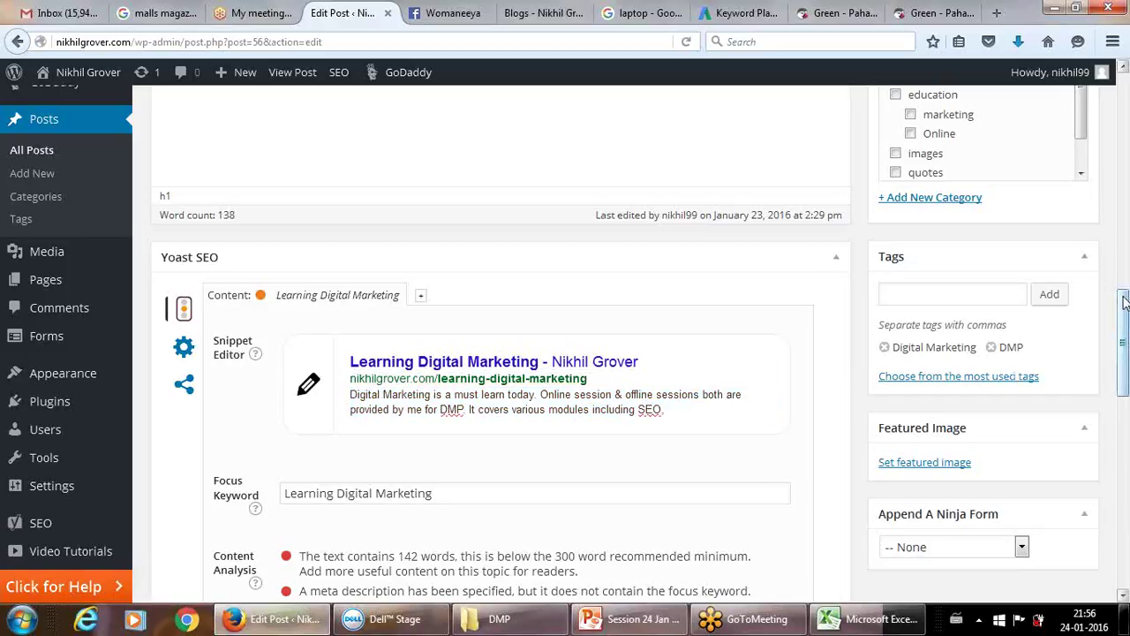
# Examine the Yoast SEO content analysis of the post together with its body text.
pyautogui.moveTo(1124, 302); pyautogui.dragTo(1126, 364)
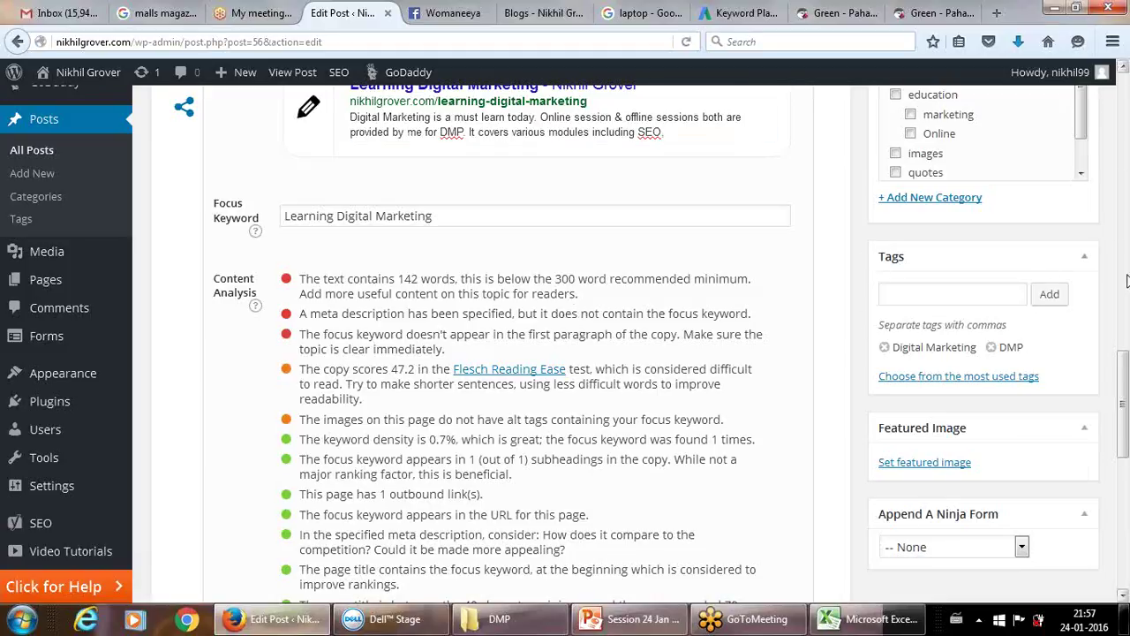
pyautogui.scroll(10, 1126, 280)
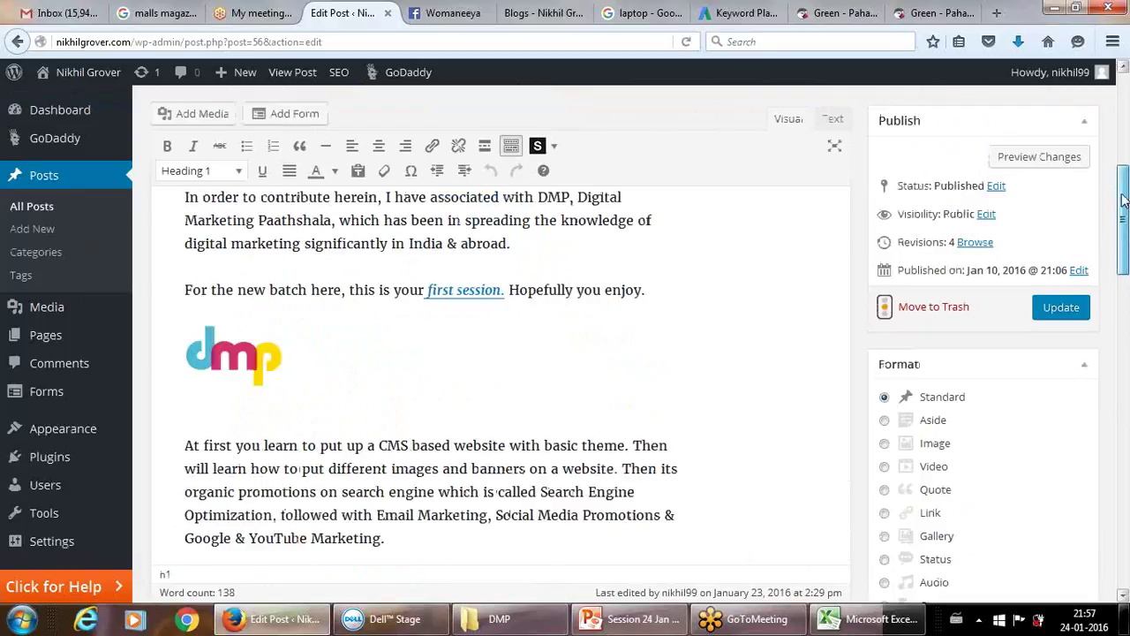
pyautogui.moveTo(1123, 199); pyautogui.dragTo(1125, 378)
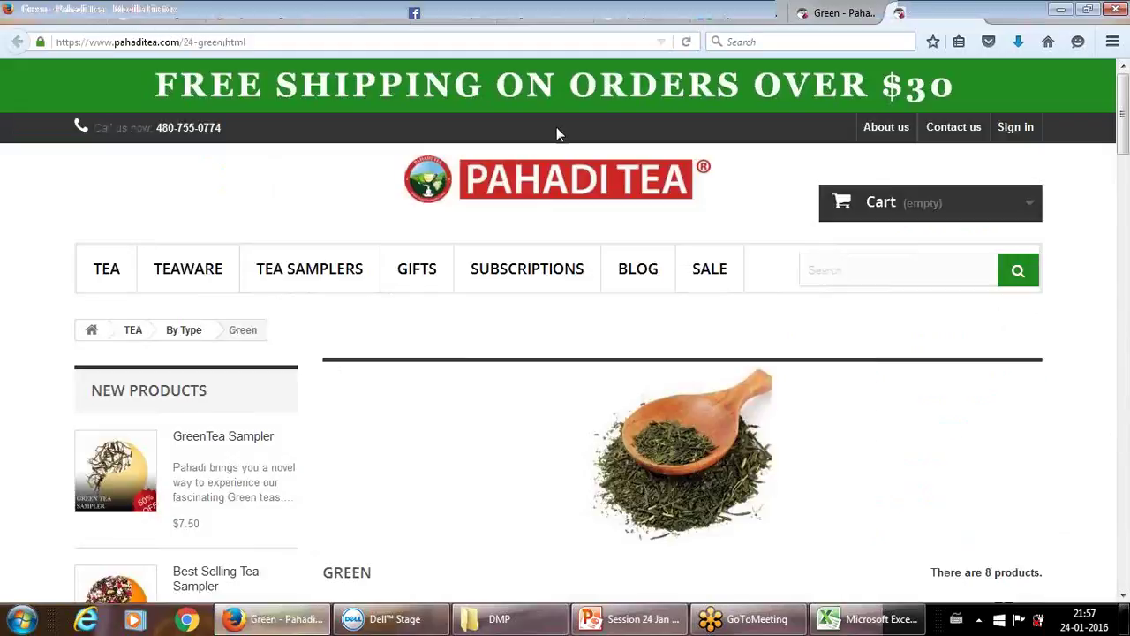
# Search Google for "digital marketing" in place of the open Pahadi Tea green tea page.
pyautogui.click(335, 46)
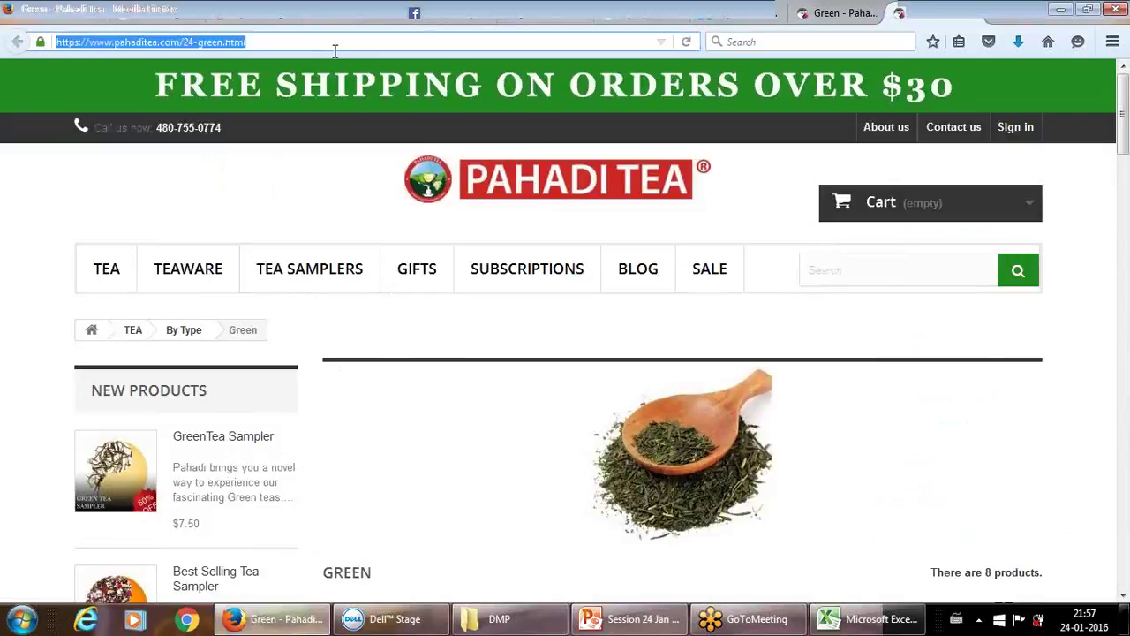
pyautogui.write('digital ')
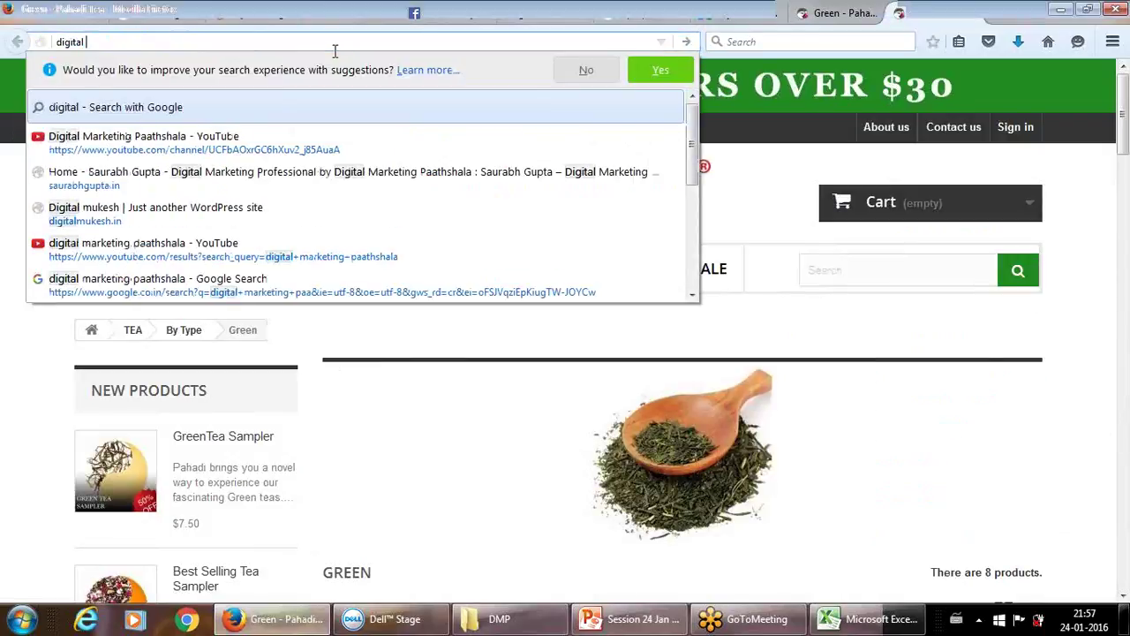
pyautogui.write('marke')
pyautogui.press('BackSpace')
pyautogui.press('BackSpace')
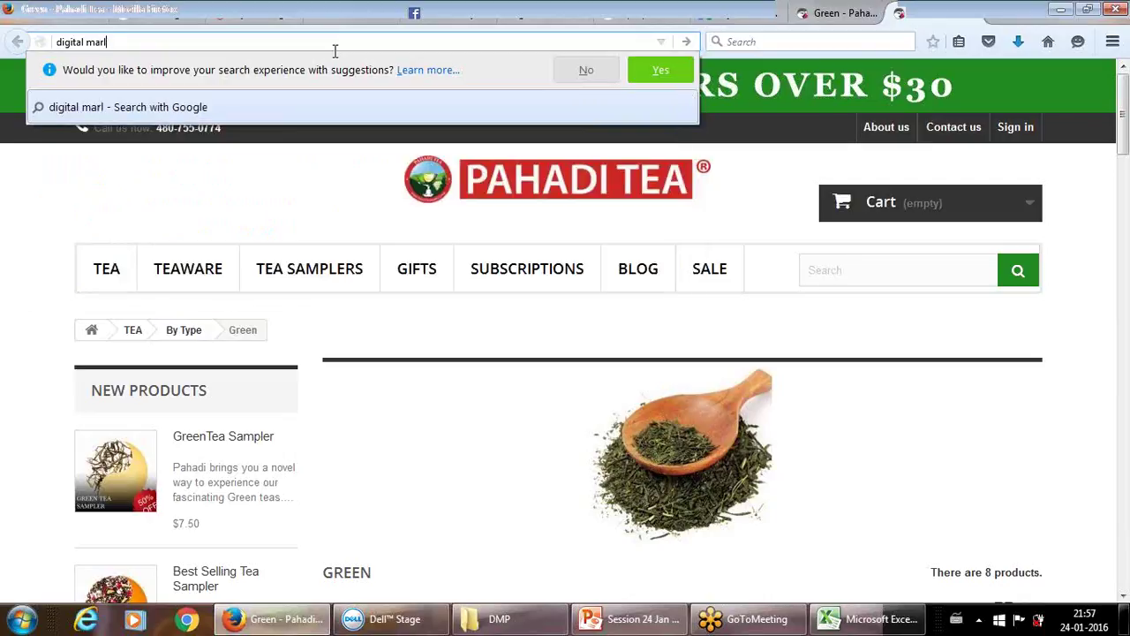
pyautogui.write('keting')
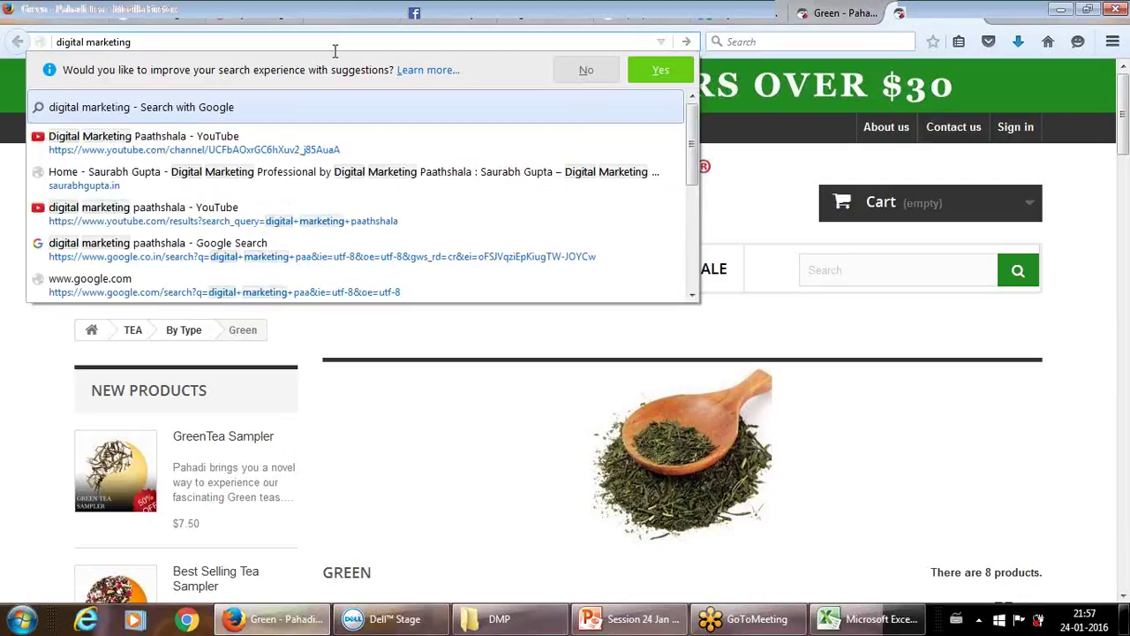
pyautogui.press('Return')
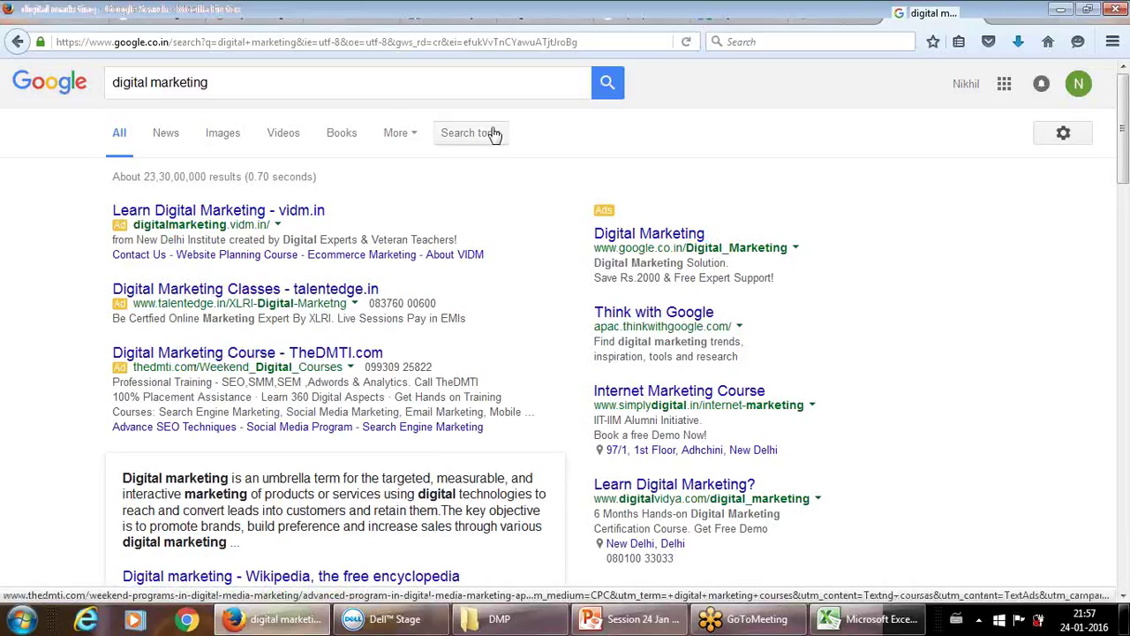
# Return to the WordPress post being edited and review its full Yoast SEO content analysis.
pyautogui.hotkey('alt', 'Tab')
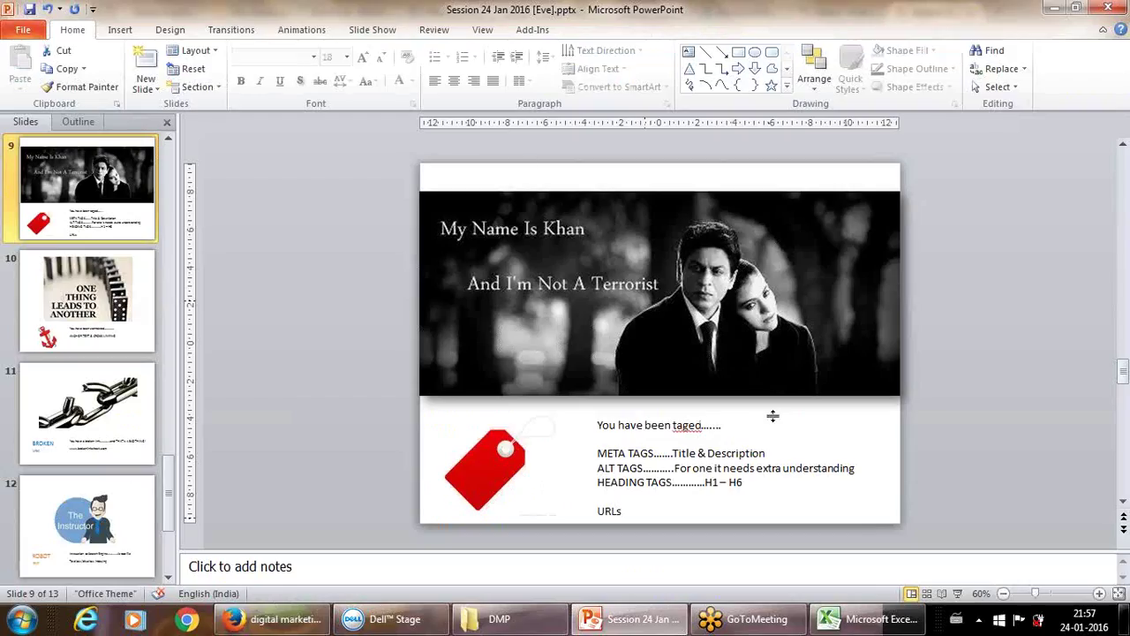
pyautogui.hotkey('alt', 'Tab')
pyautogui.click(844, 12)
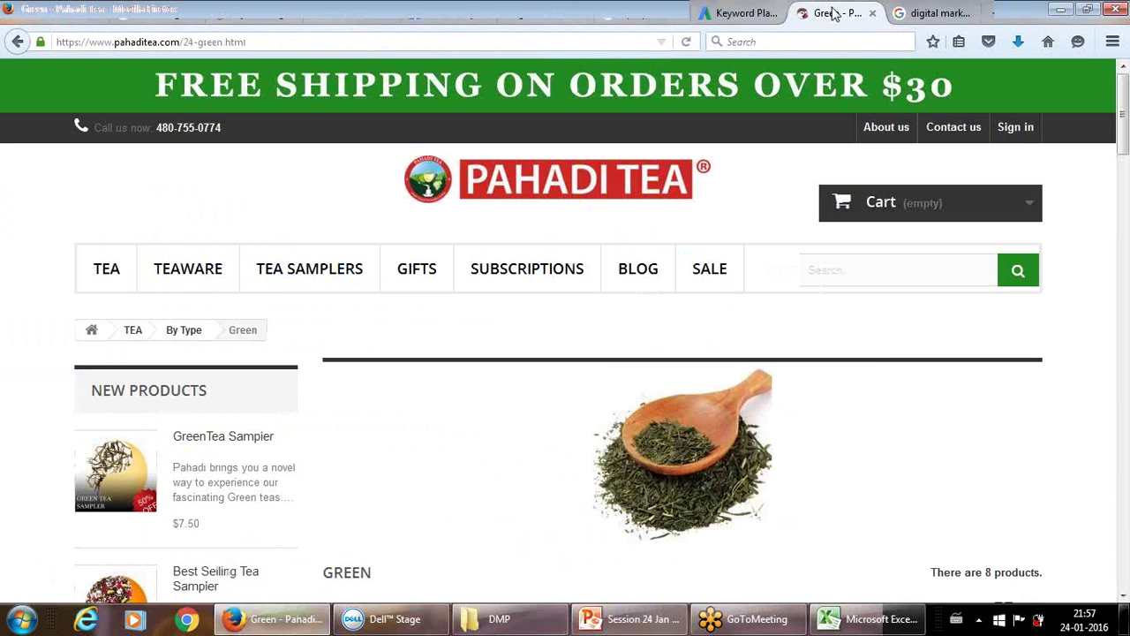
pyautogui.click(748, 11)
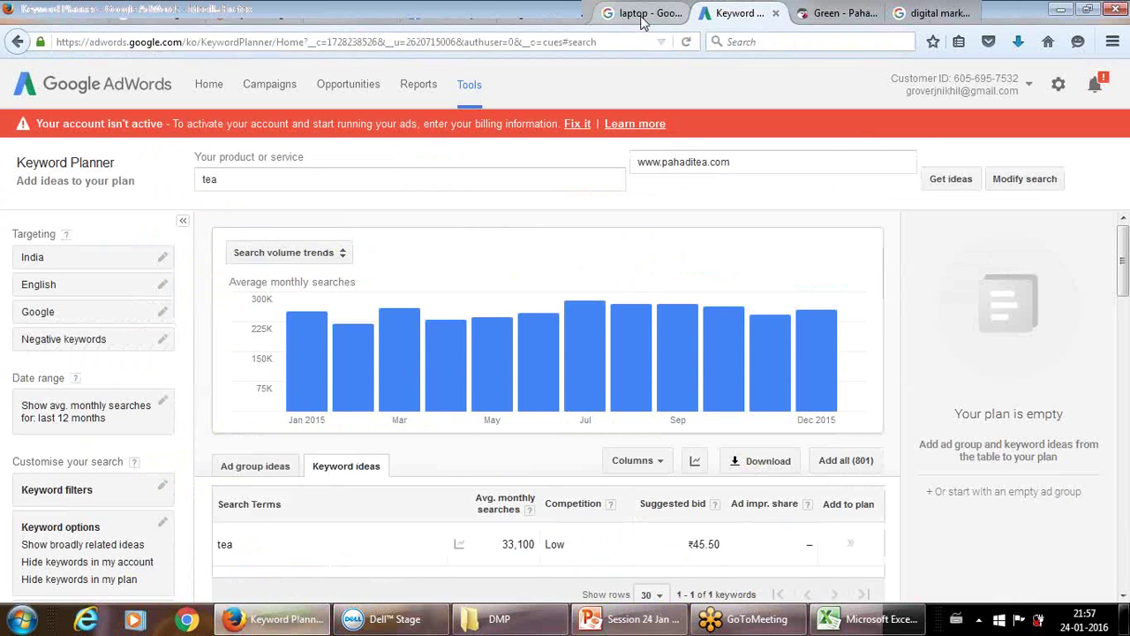
pyautogui.click(642, 16)
pyautogui.click(542, 12)
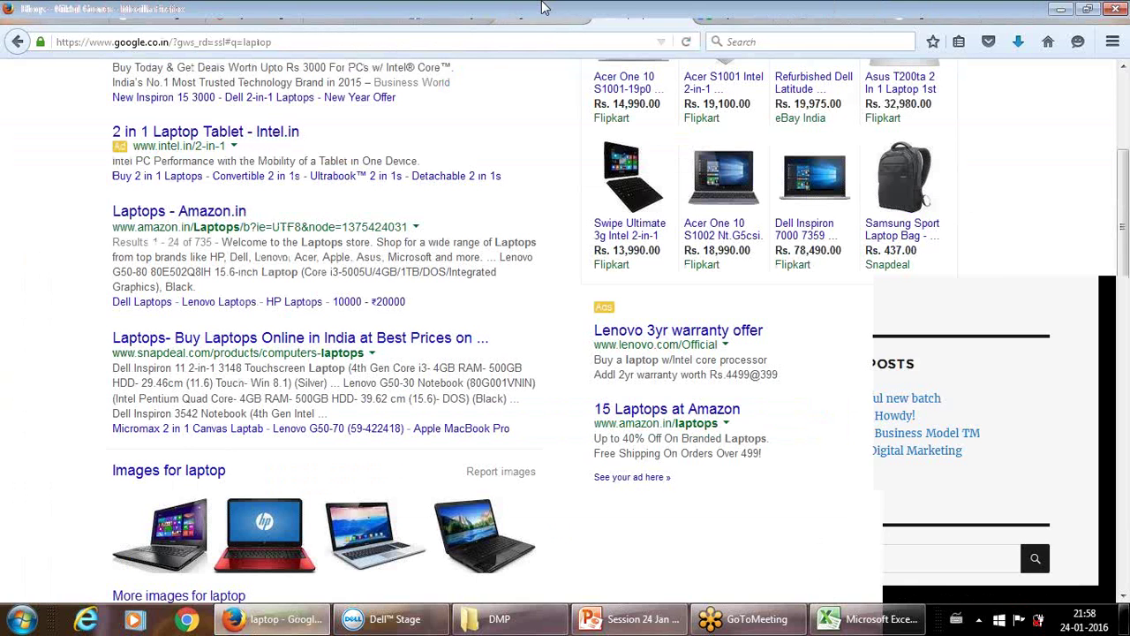
pyautogui.click(453, 12)
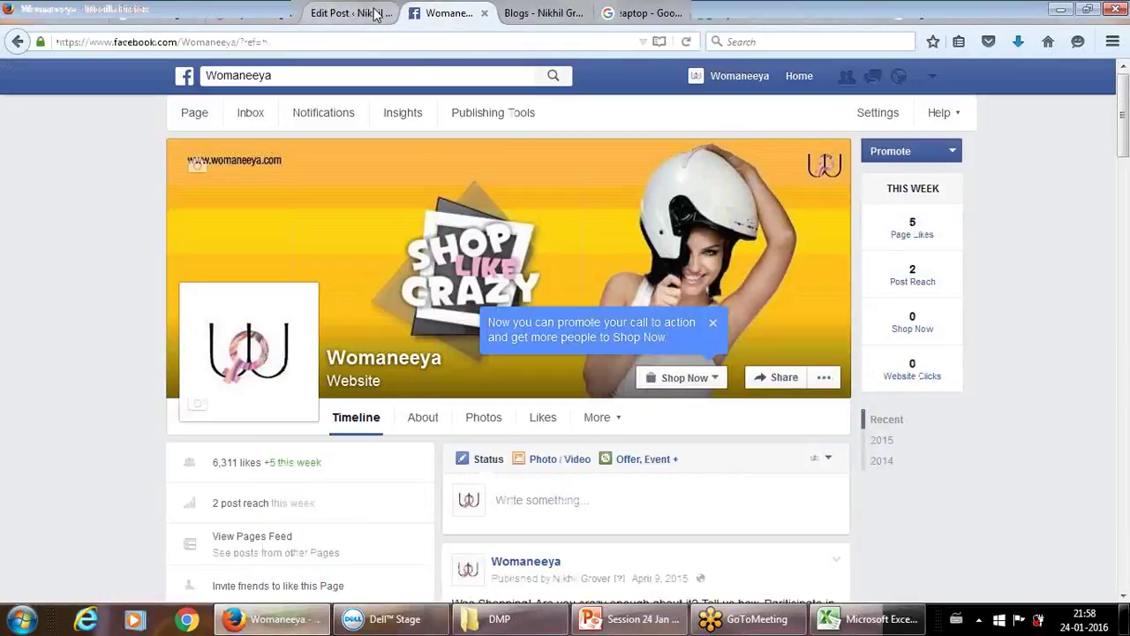
pyautogui.click(375, 12)
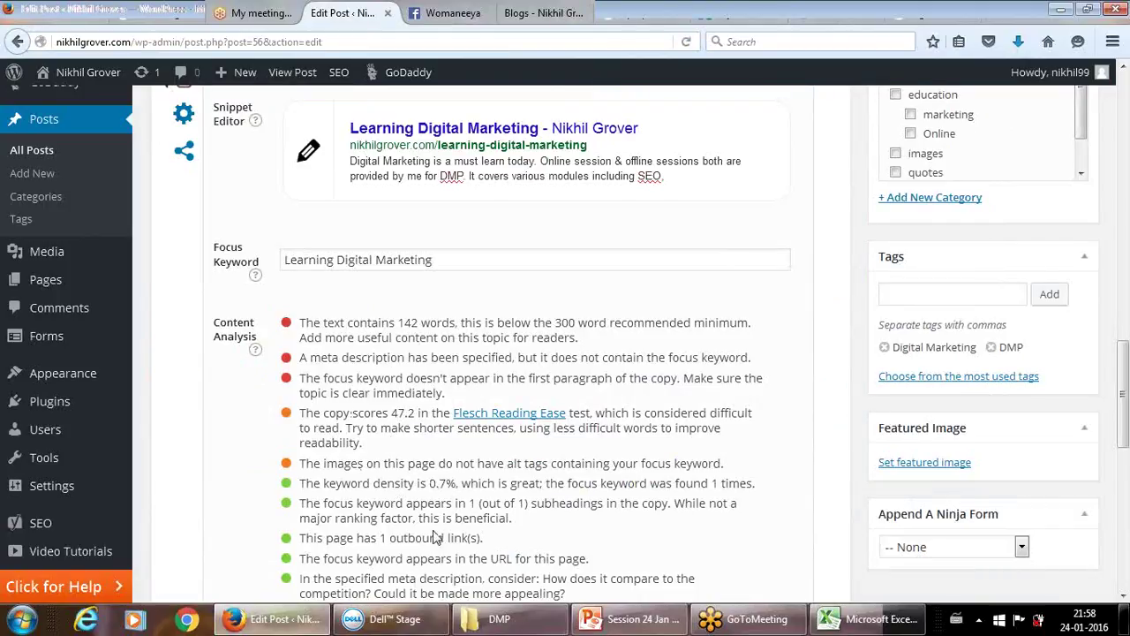
pyautogui.scroll(-4, 433, 537)
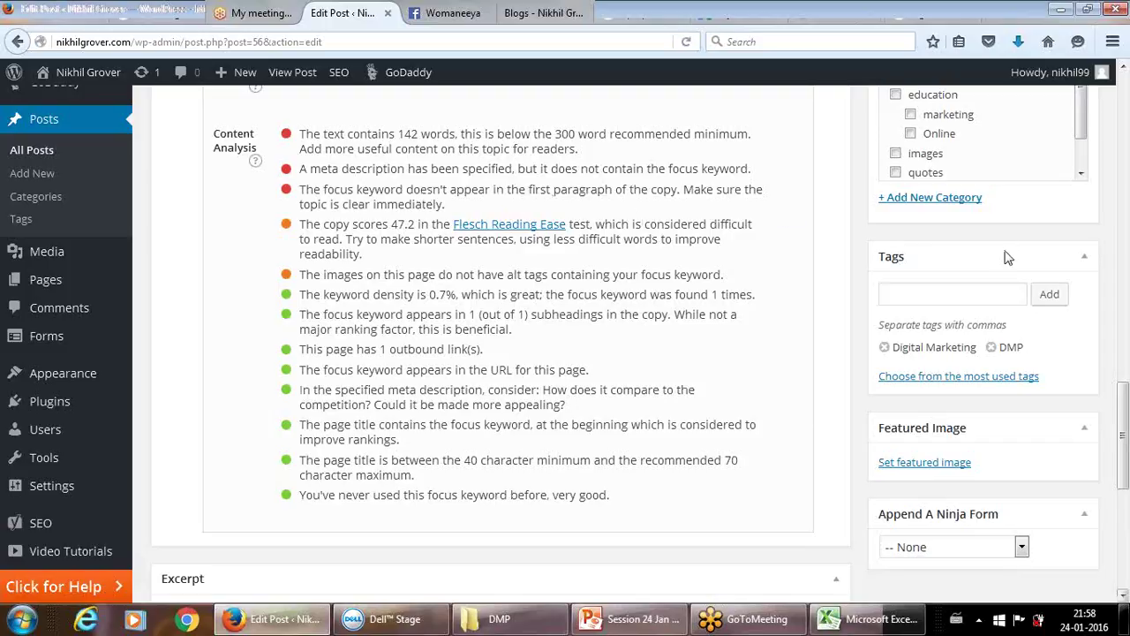
# Insert "Learning" before "Digital Marketing" at the start of the post's first body paragraph.
pyautogui.moveTo(1123, 393); pyautogui.dragTo(1123, 211)
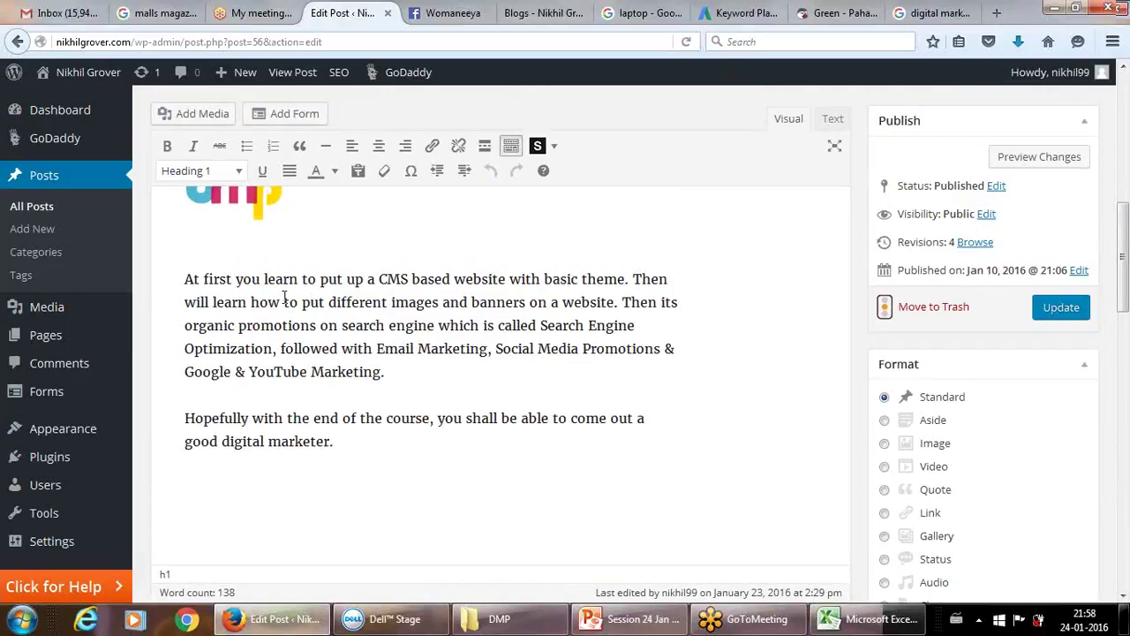
pyautogui.click(375, 302)
pyautogui.press('Up')
pyautogui.press('Up')
pyautogui.press('Up')
pyautogui.press('Up')
pyautogui.press('Up')
pyautogui.press('Up')
pyautogui.press('Up')
pyautogui.press('Up')
pyautogui.press('Up')
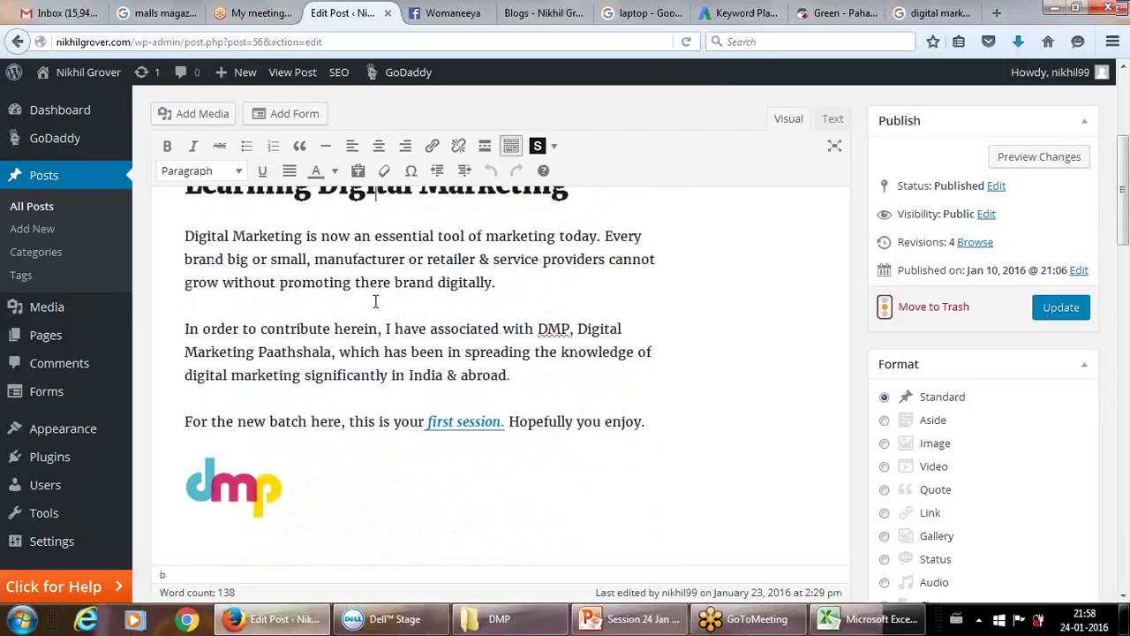
pyautogui.press('Down')
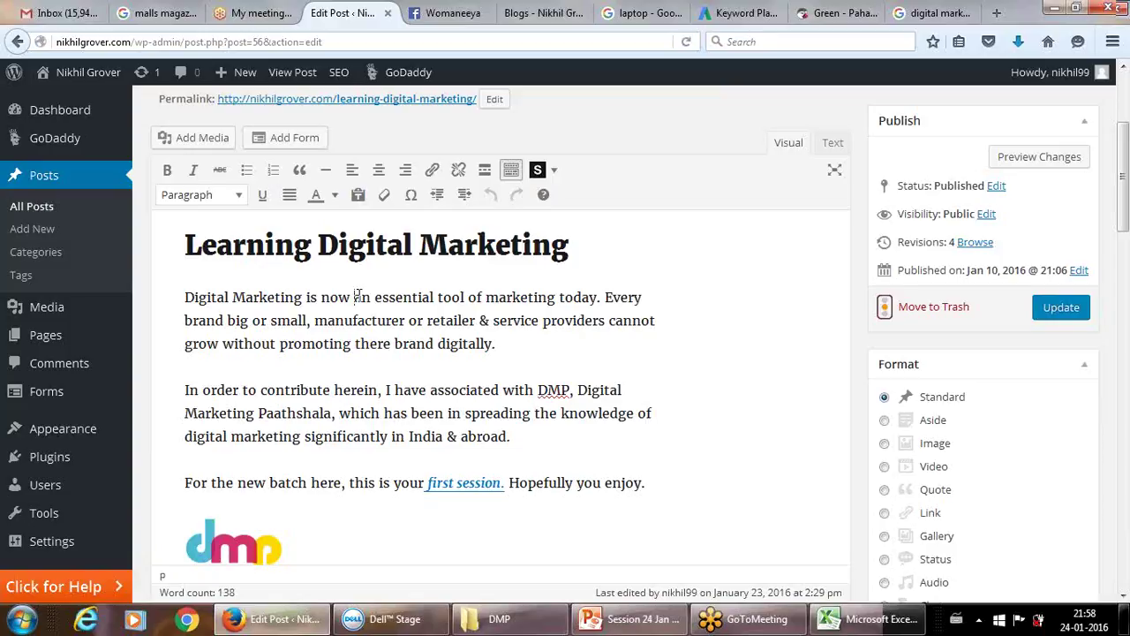
pyautogui.click(356, 297)
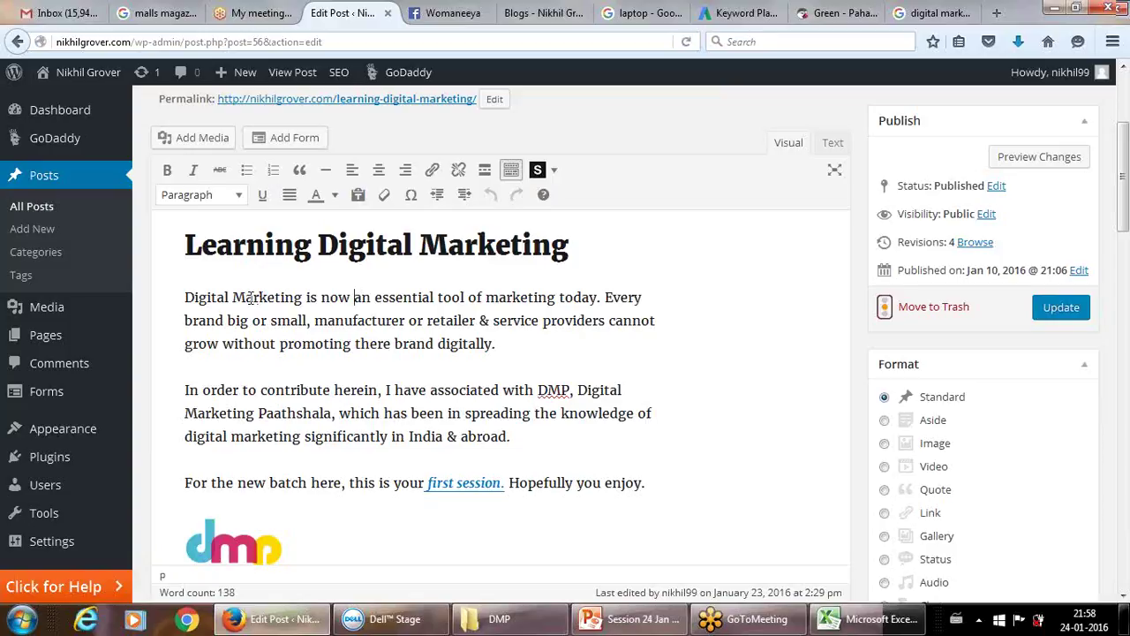
pyautogui.click(185, 297)
pyautogui.write('Learning')
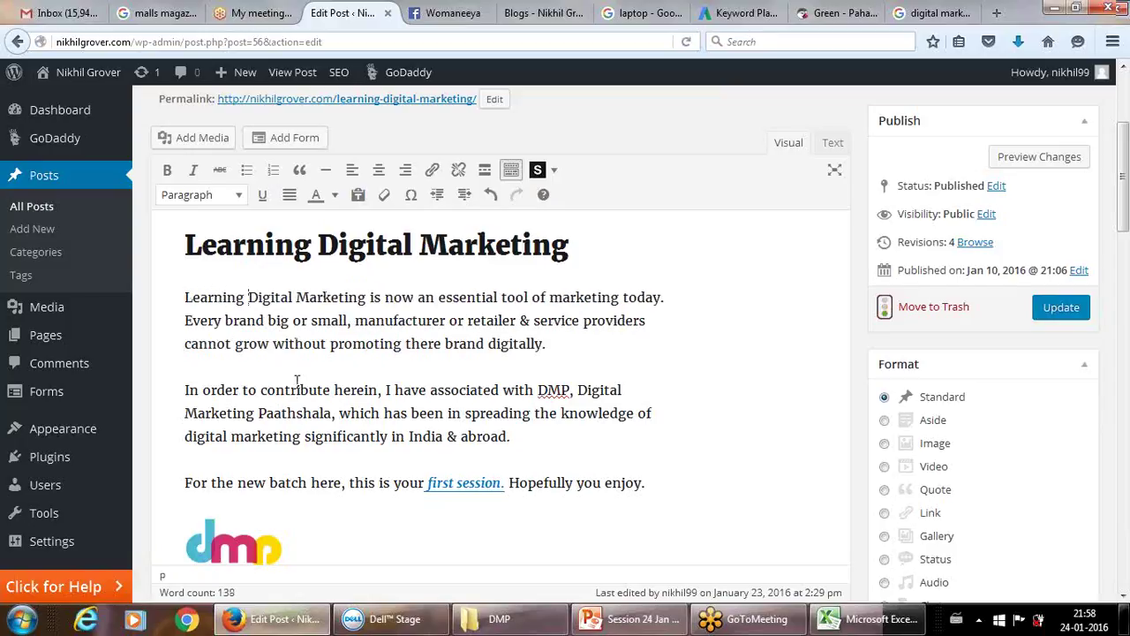
# Check the Yoast SEO content analysis against the edited first paragraph.
pyautogui.scroll(-5, 297, 381)
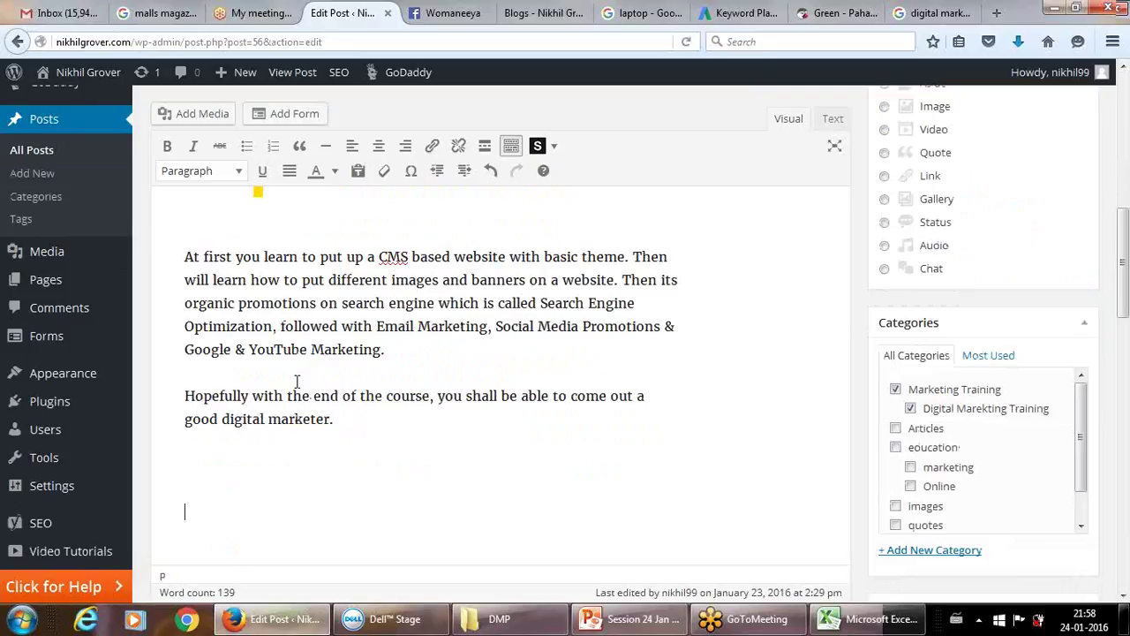
pyautogui.moveTo(1126, 226); pyautogui.dragTo(1126, 358)
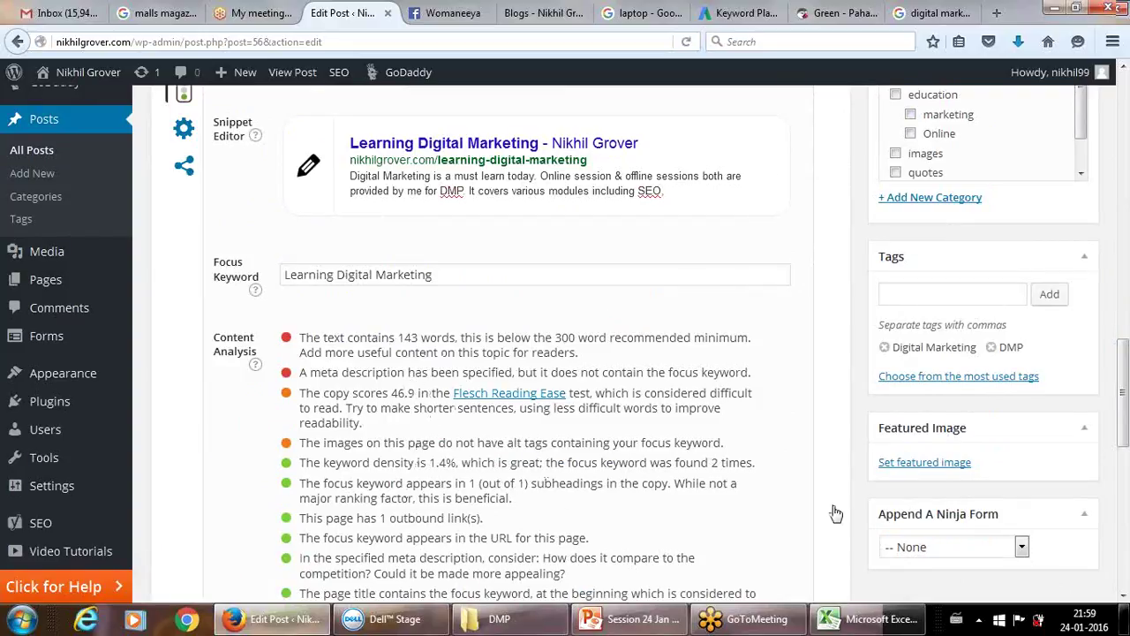
pyautogui.click(1124, 155)
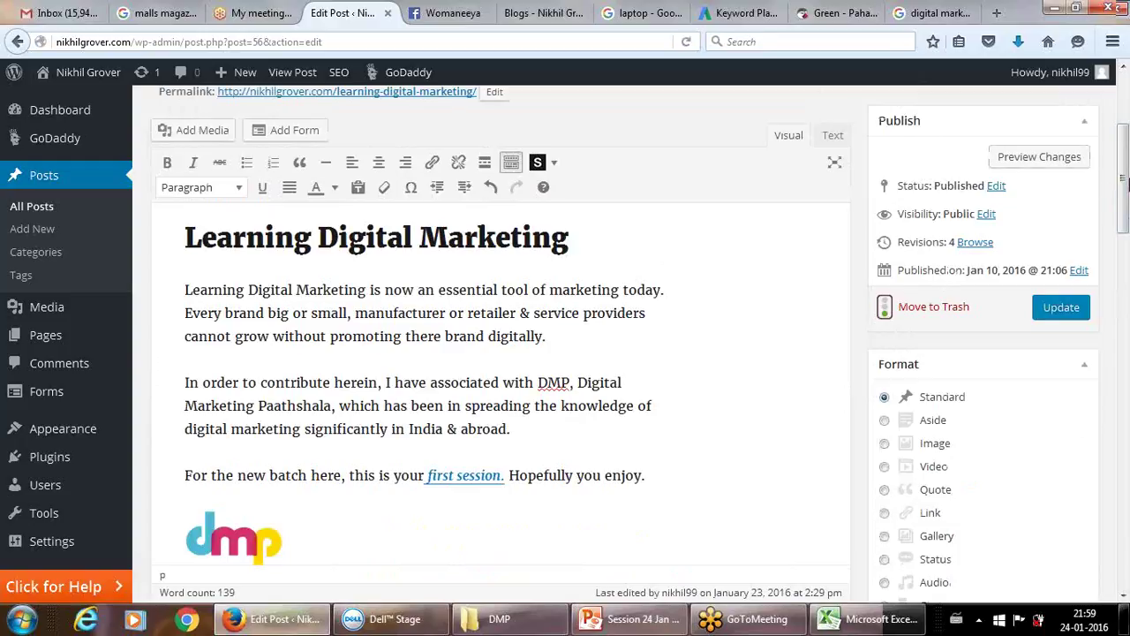
# Check the post's title and open its permalink slug for editing.
pyautogui.moveTo(1126, 184); pyautogui.dragTo(1124, 116)
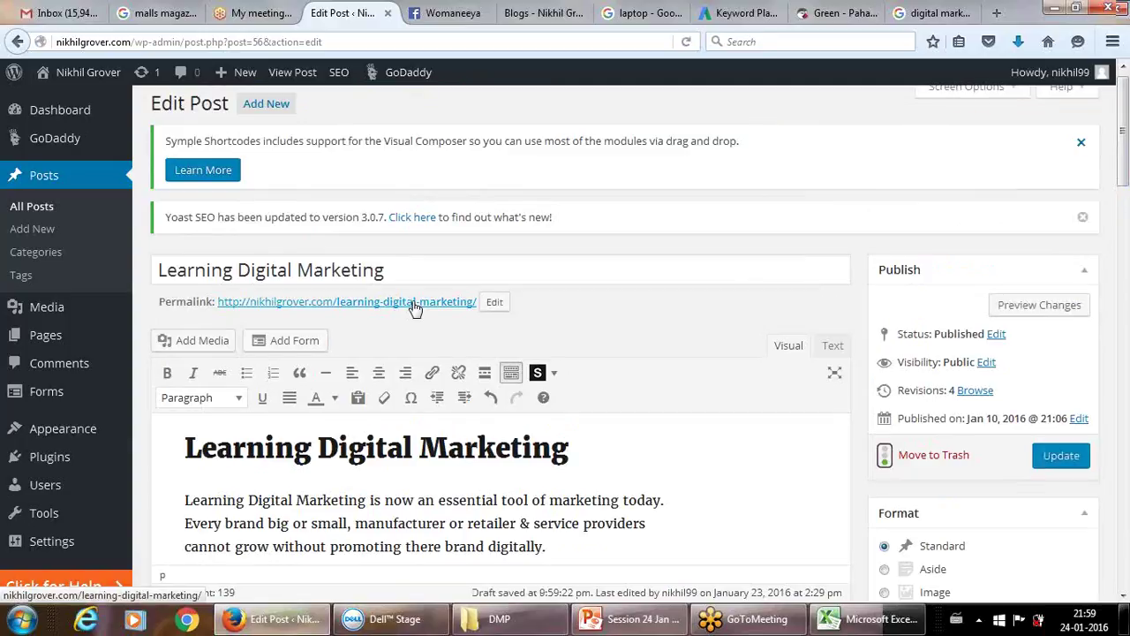
pyautogui.click(398, 270)
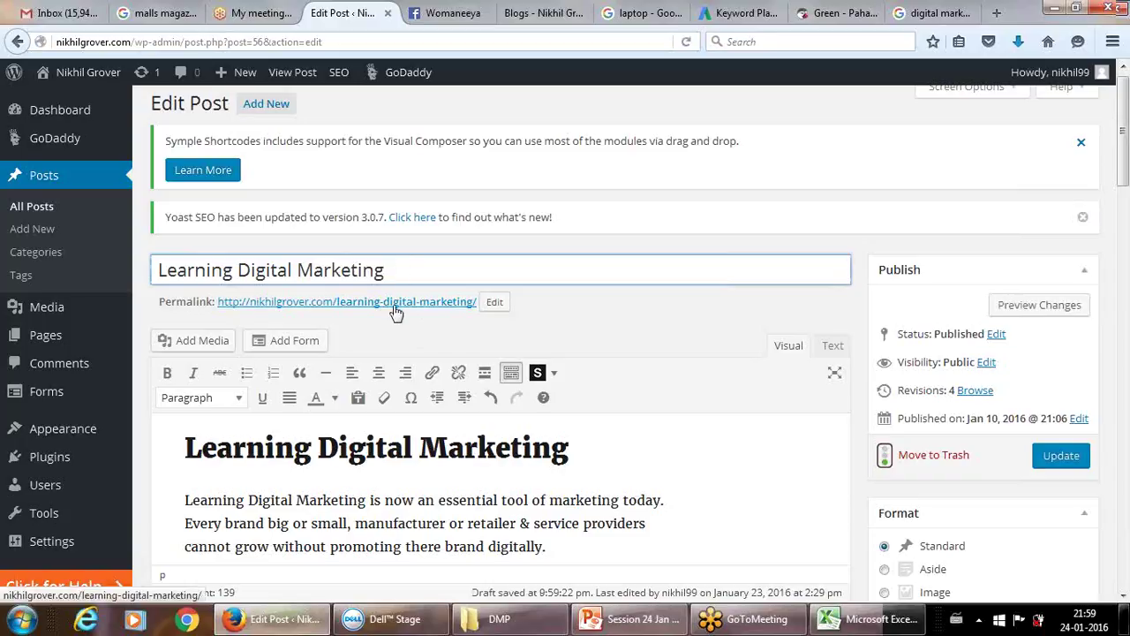
pyautogui.click(495, 302)
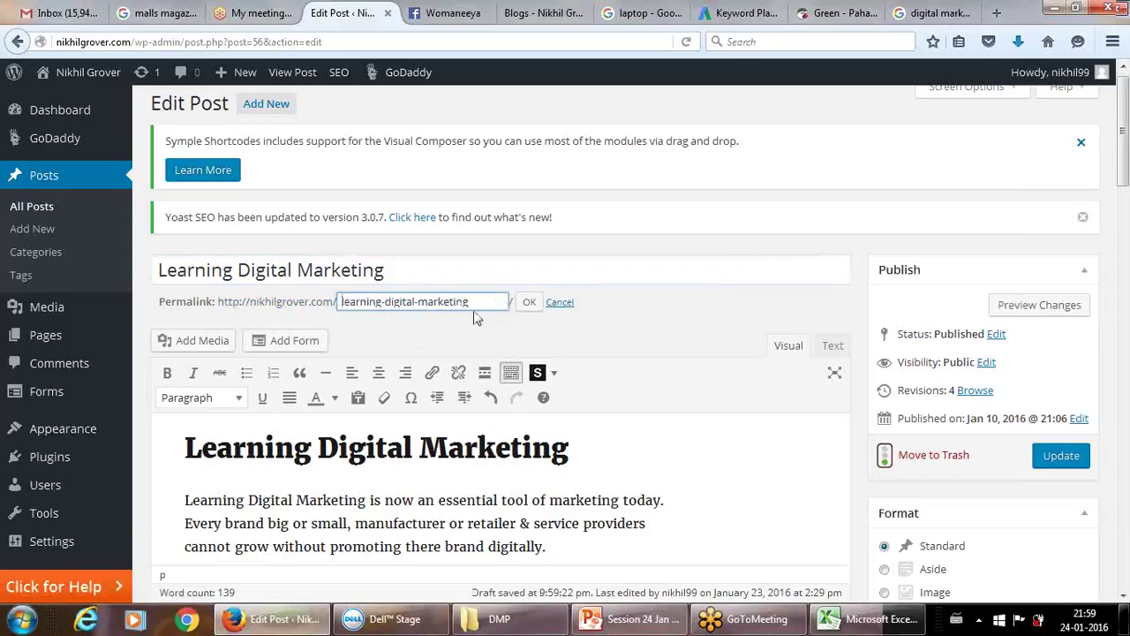
pyautogui.click(475, 314)
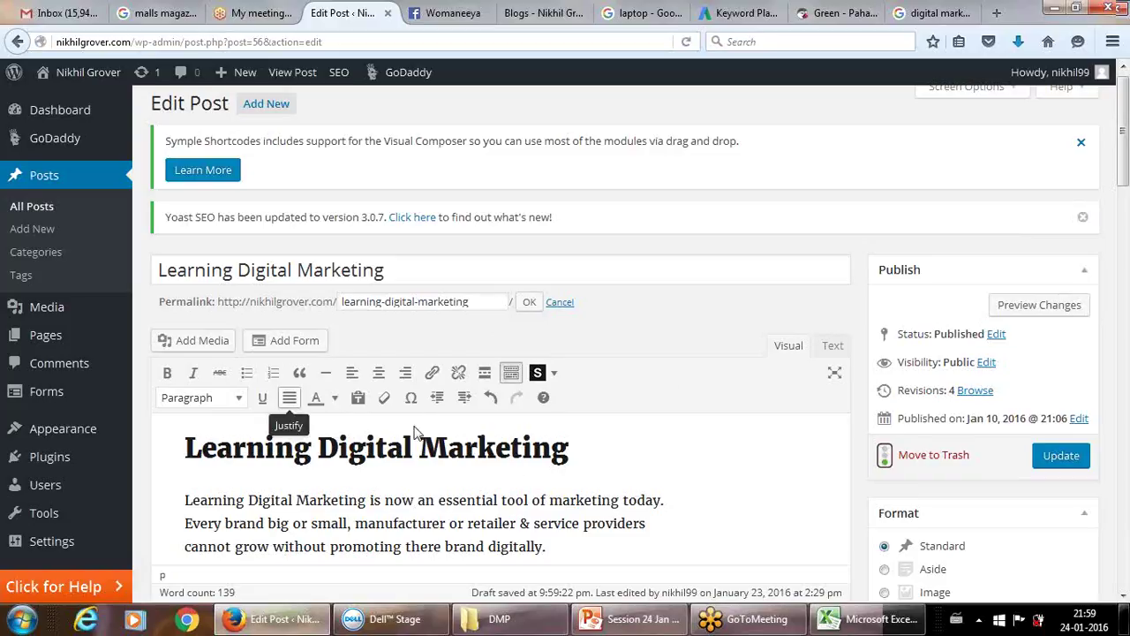
# View the available heading formats for the "Learning Digital Marketing" heading in the post body.
pyautogui.click(248, 451)
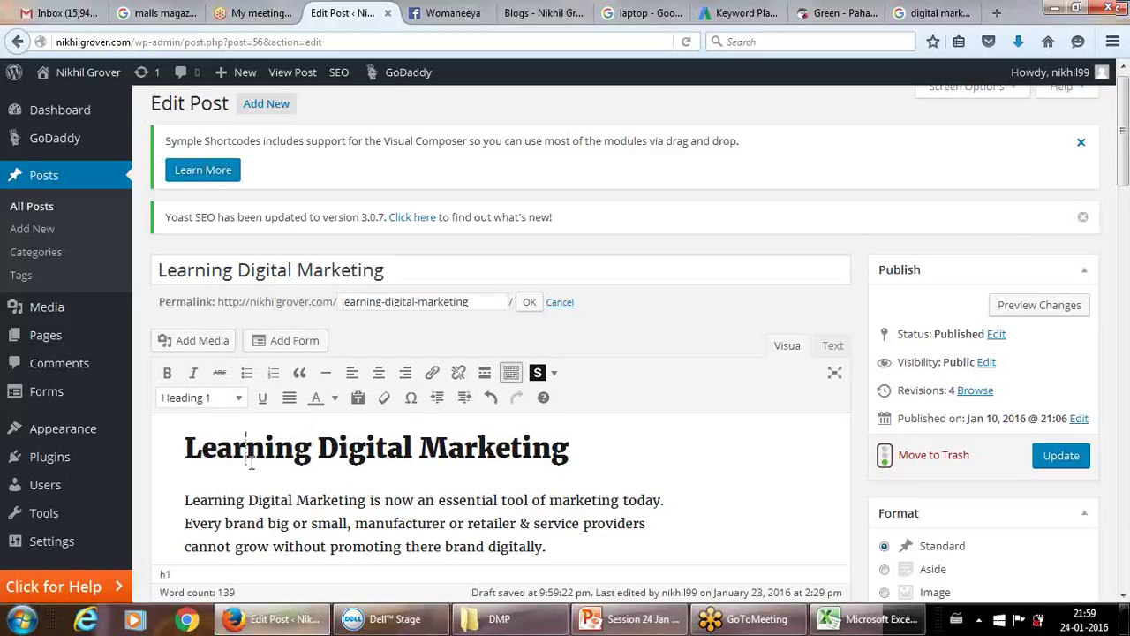
pyautogui.click(239, 401)
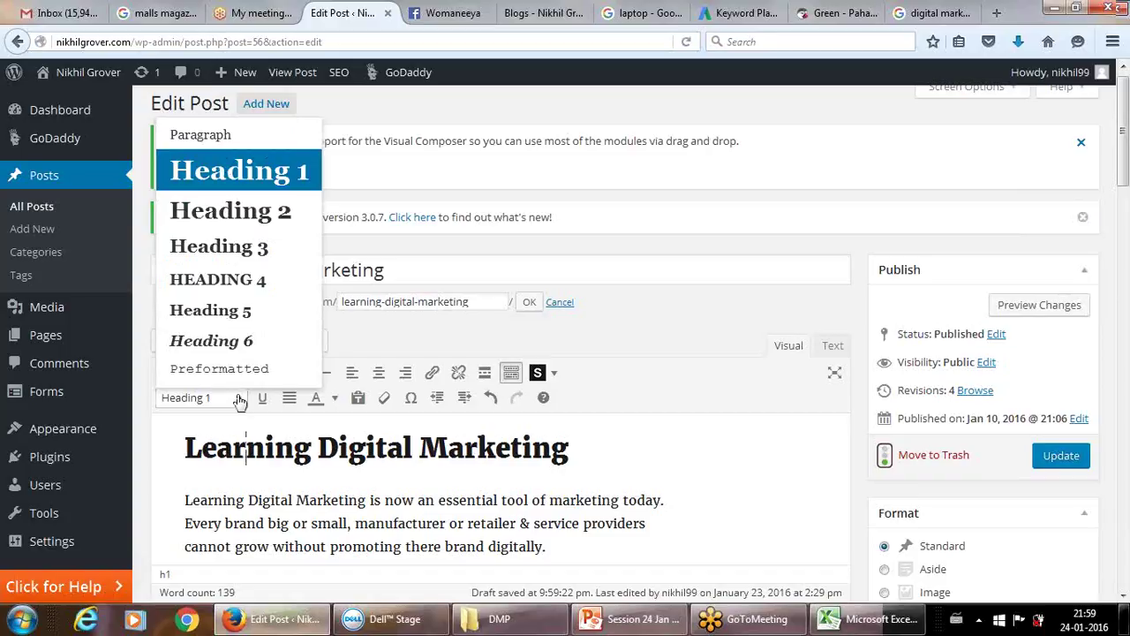
pyautogui.click(239, 399)
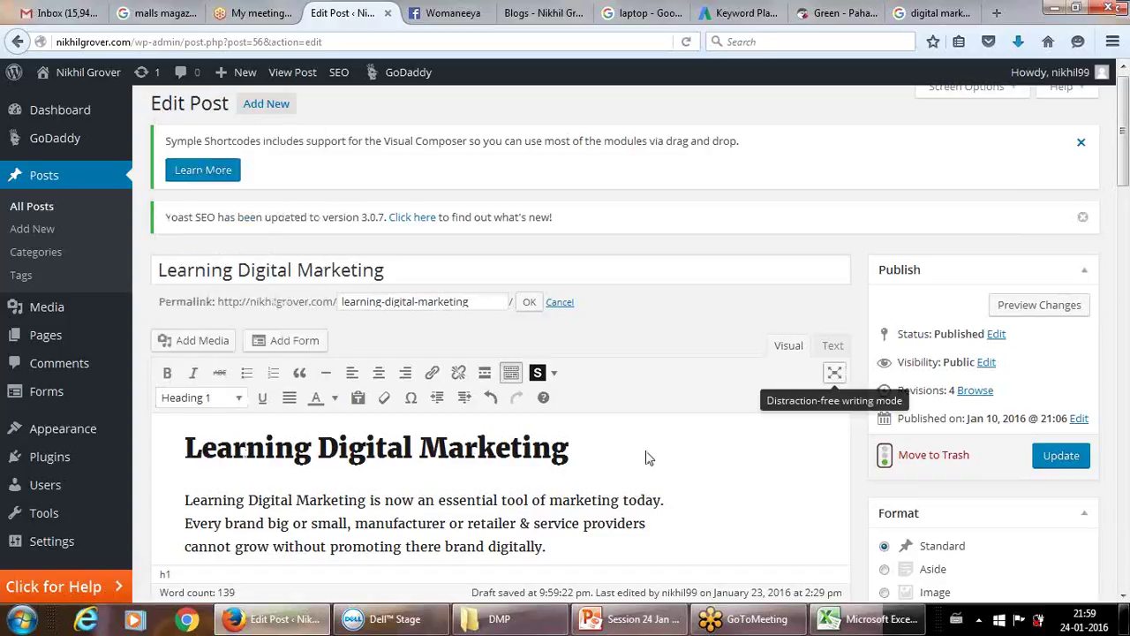
# Inspect the link options for the word "associated" without adding a link, and select the existing "first session." link.
pyautogui.moveTo(1125, 152); pyautogui.dragTo(1125, 218)
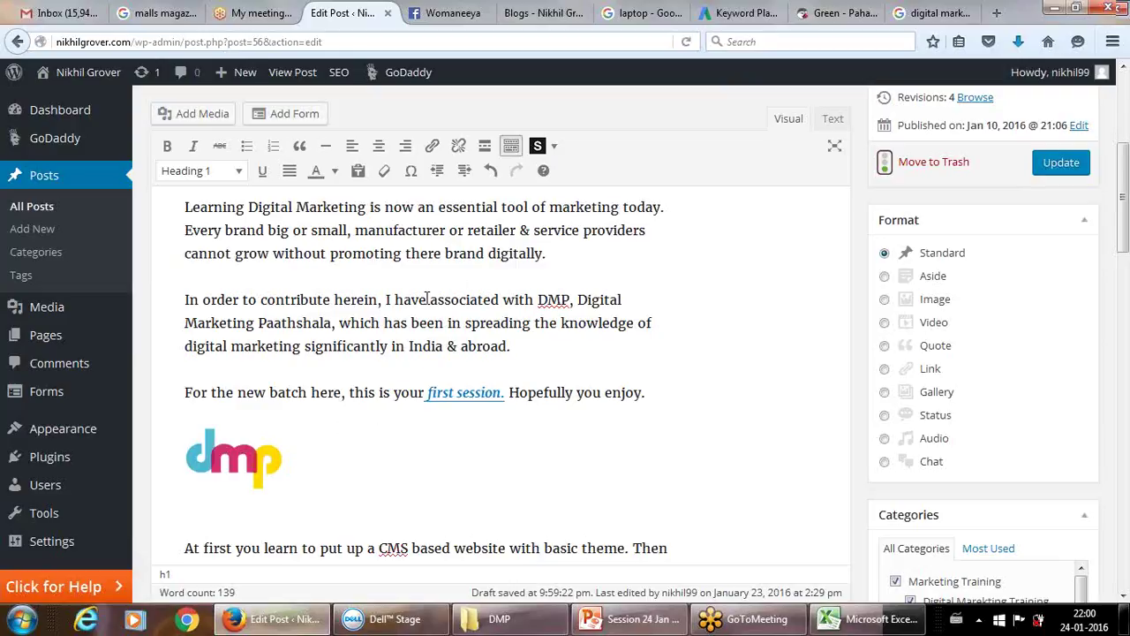
pyautogui.moveTo(427, 300); pyautogui.dragTo(502, 301)
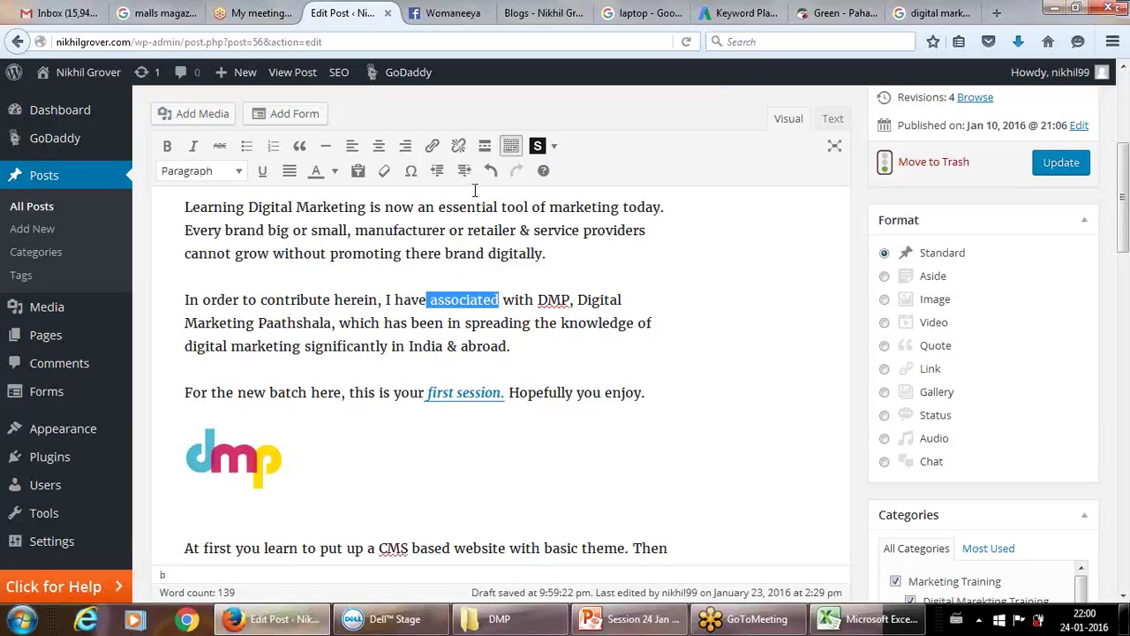
pyautogui.click(433, 147)
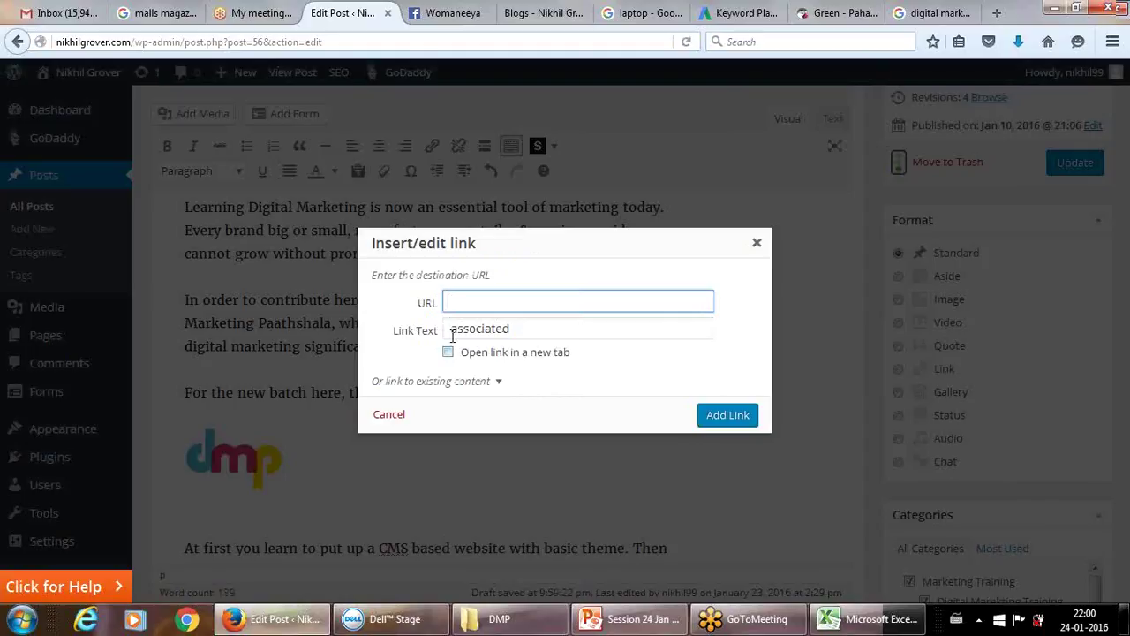
pyautogui.click(757, 244)
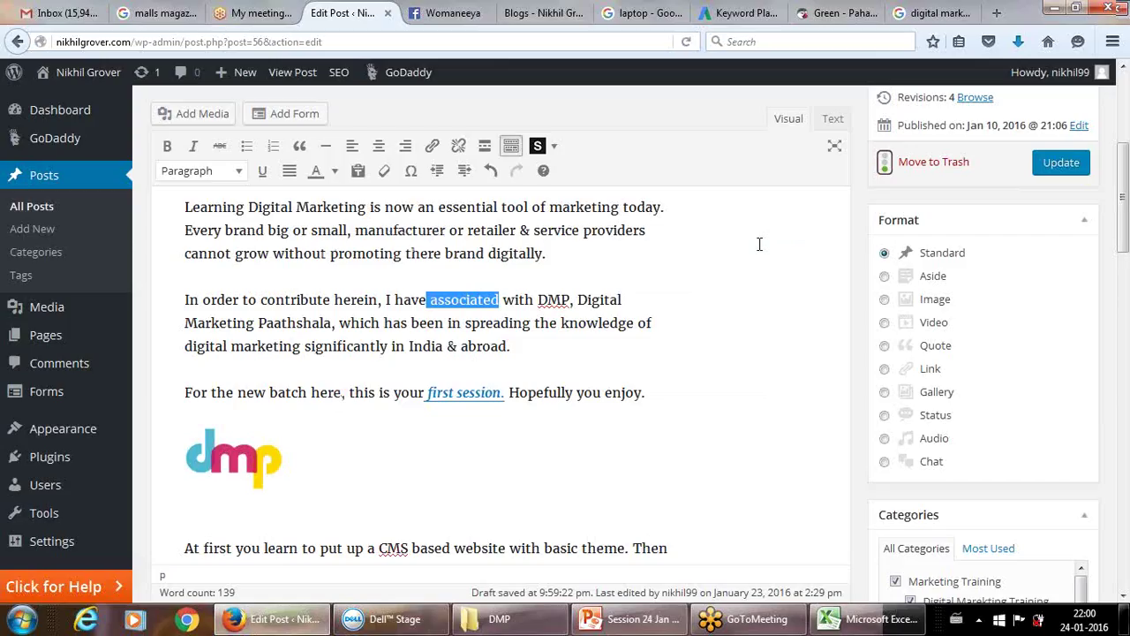
pyautogui.click(464, 395)
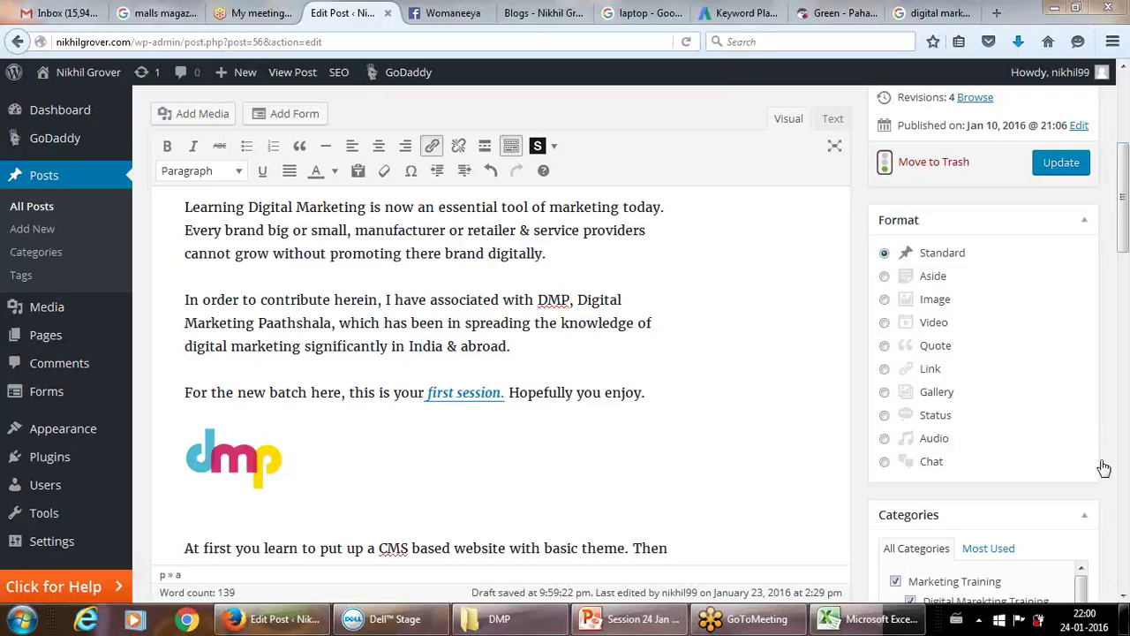
pyautogui.click(925, 14)
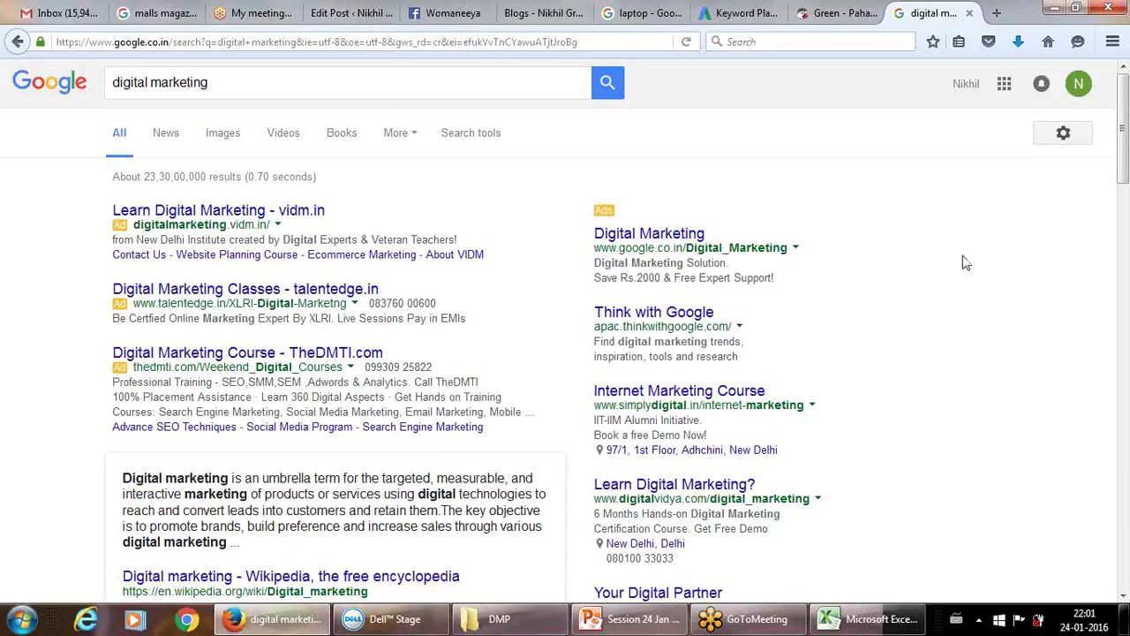
pyautogui.click(826, 11)
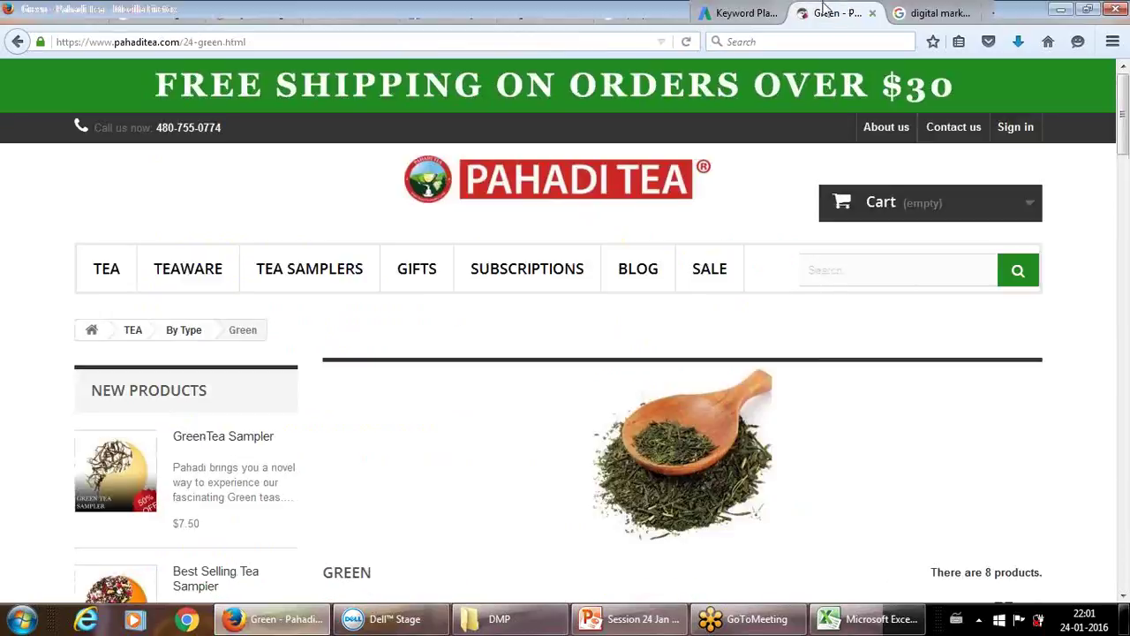
pyautogui.click(744, 12)
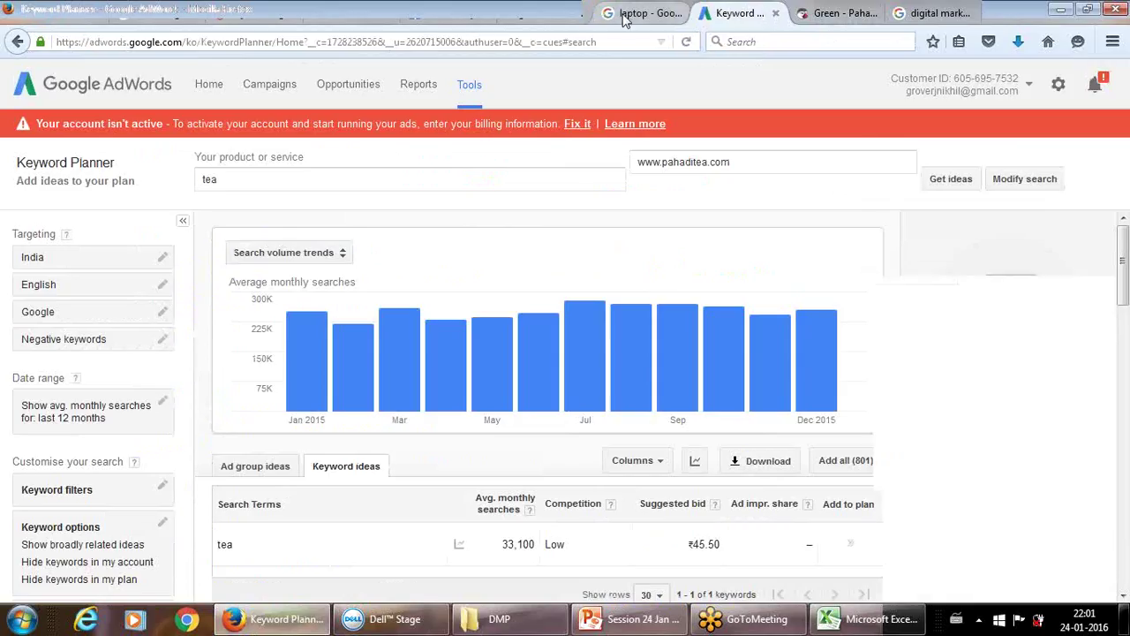
pyautogui.click(623, 14)
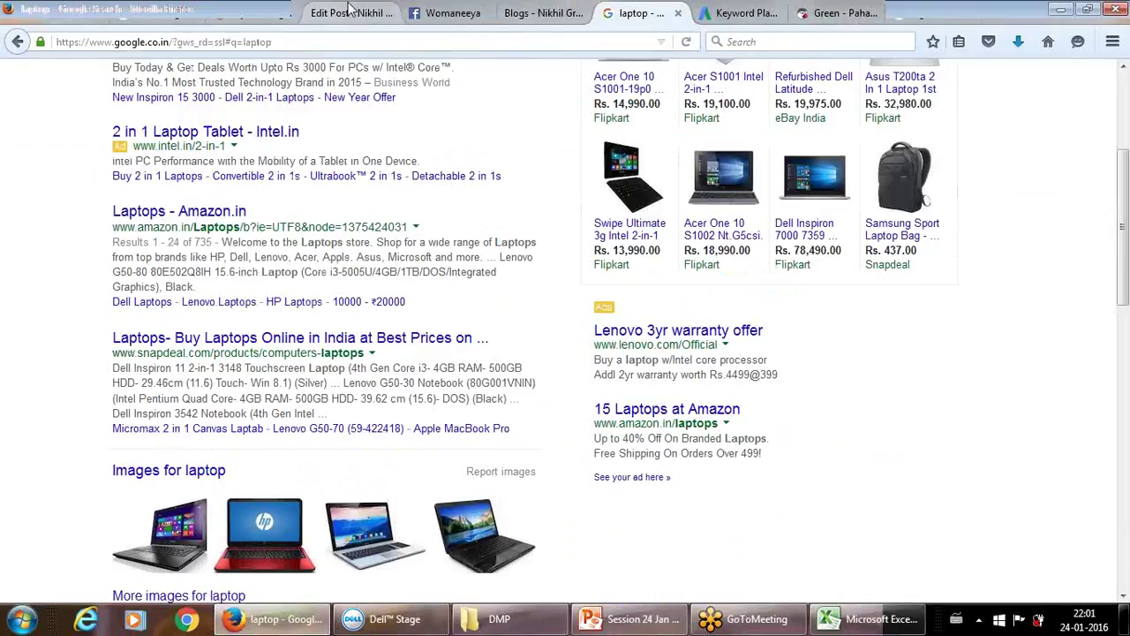
pyautogui.click(349, 13)
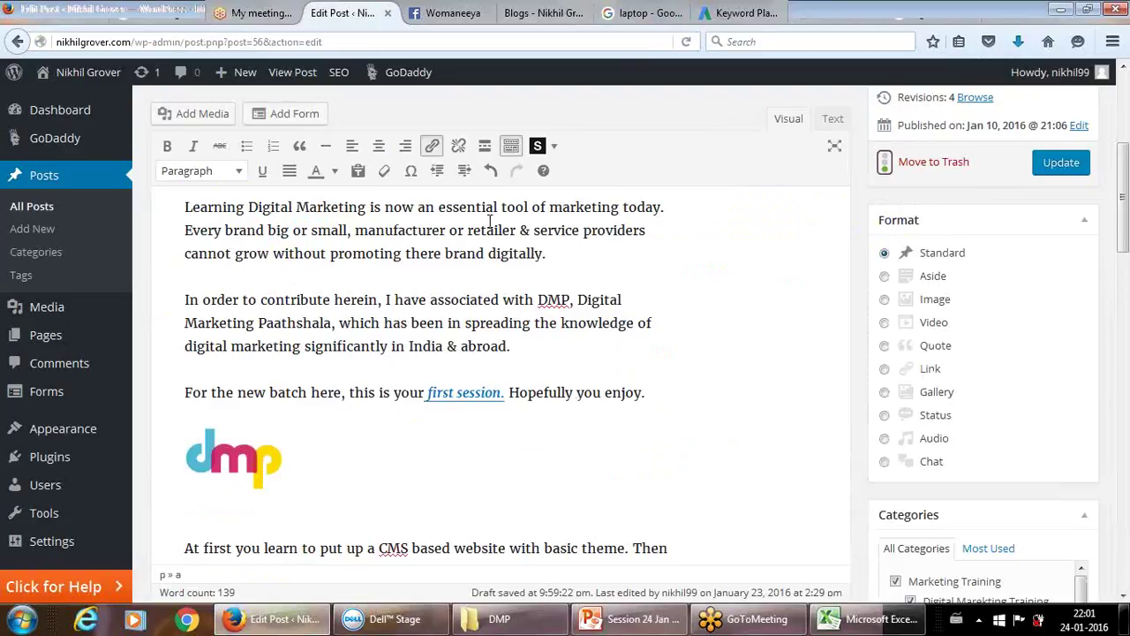
pyautogui.click(843, 10)
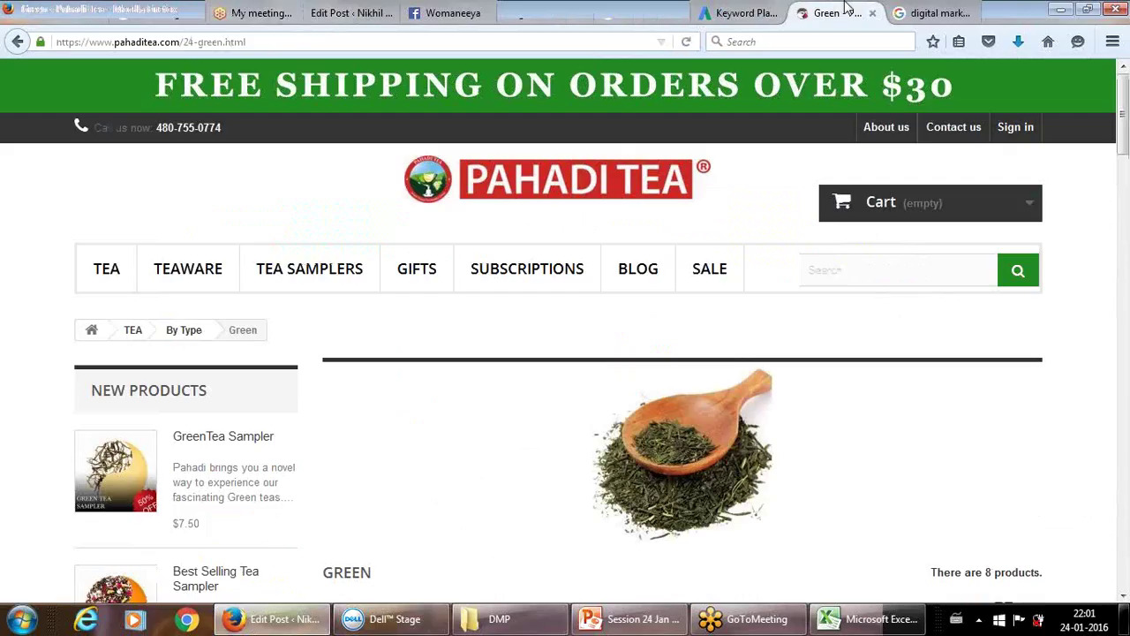
pyautogui.click(932, 14)
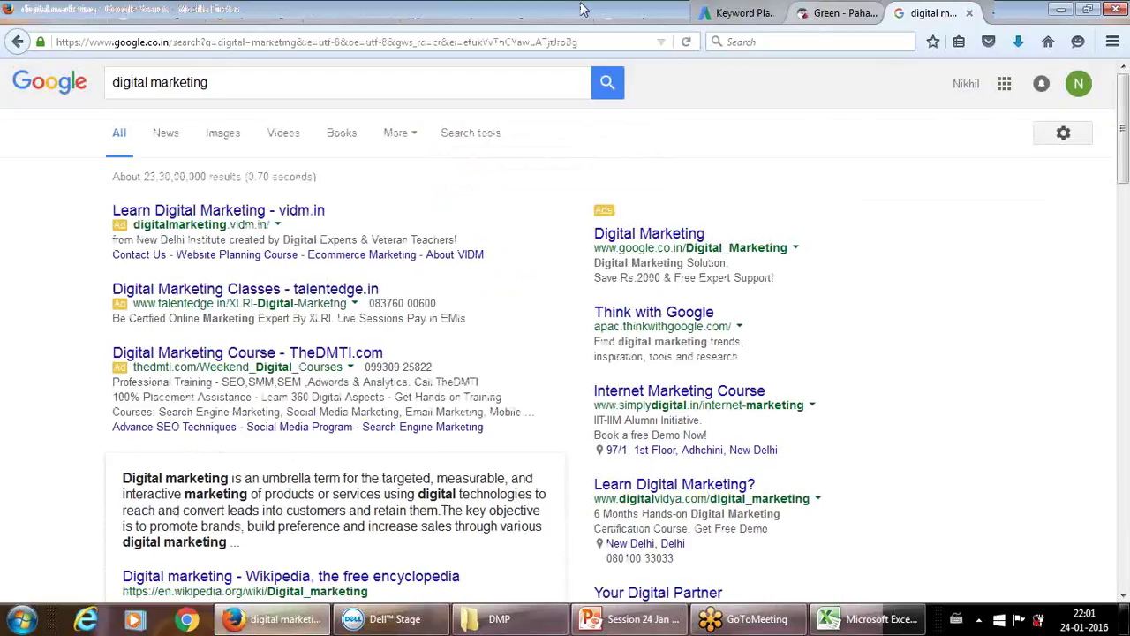
# Return to the "Learning Digital Marketing" post in the editor and update it.
pyautogui.click(329, 17)
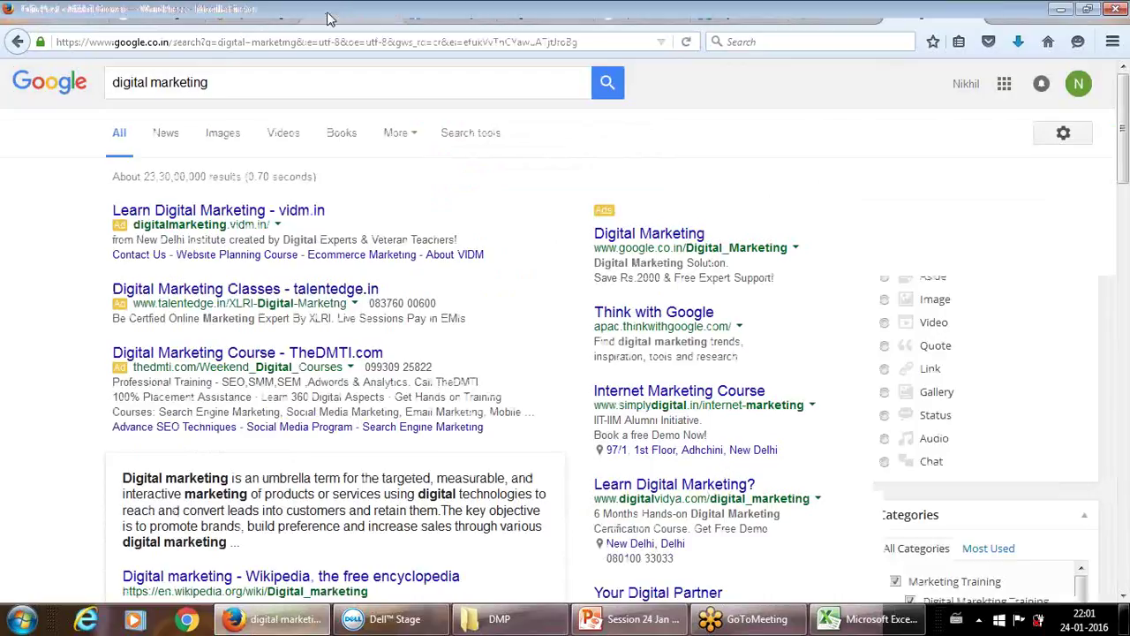
pyautogui.click(1060, 164)
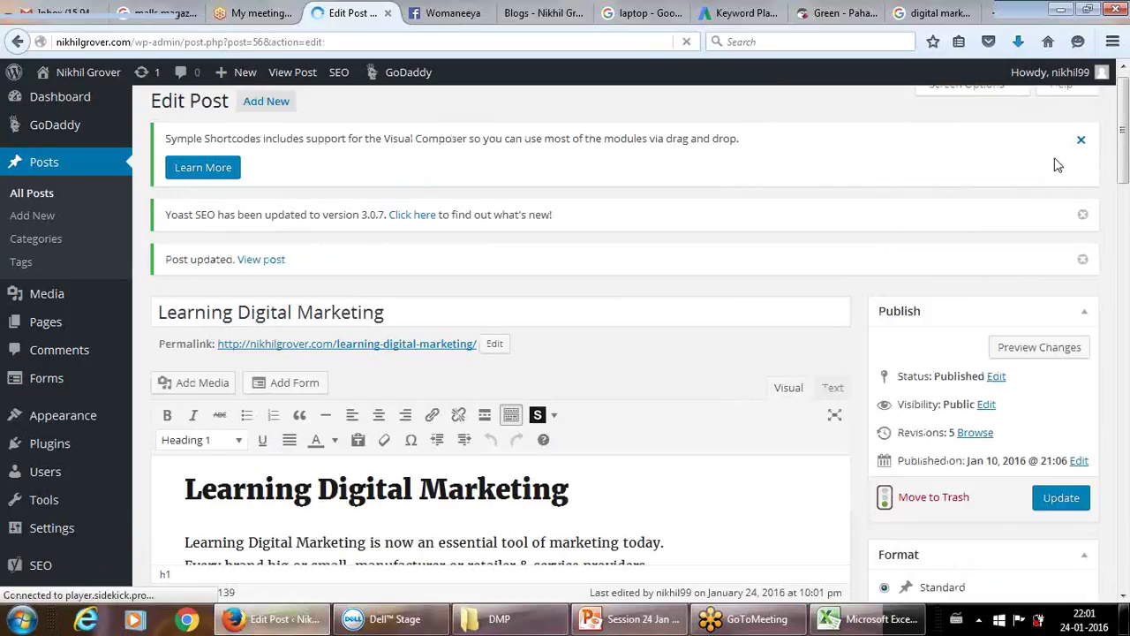
# Load the blog's home page in the Google results tab, and follow the "first session." link in its "Learning Digital Marketing" post.
pyautogui.hotkey('ctrl', '9')
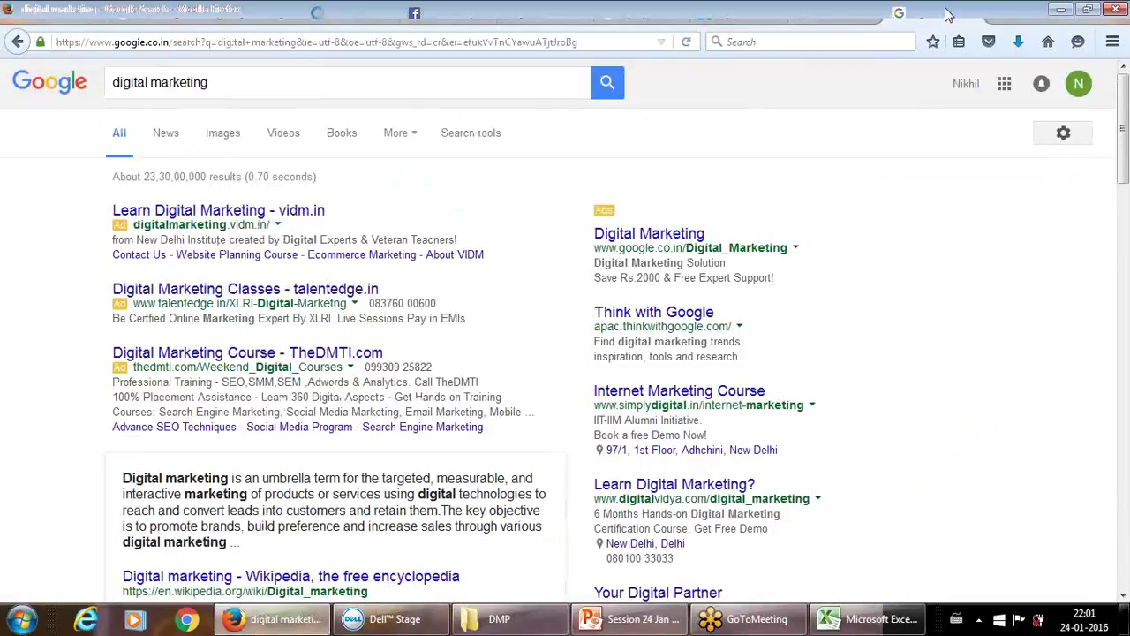
pyautogui.click(495, 49)
pyautogui.write('nikhilgrover.com/')
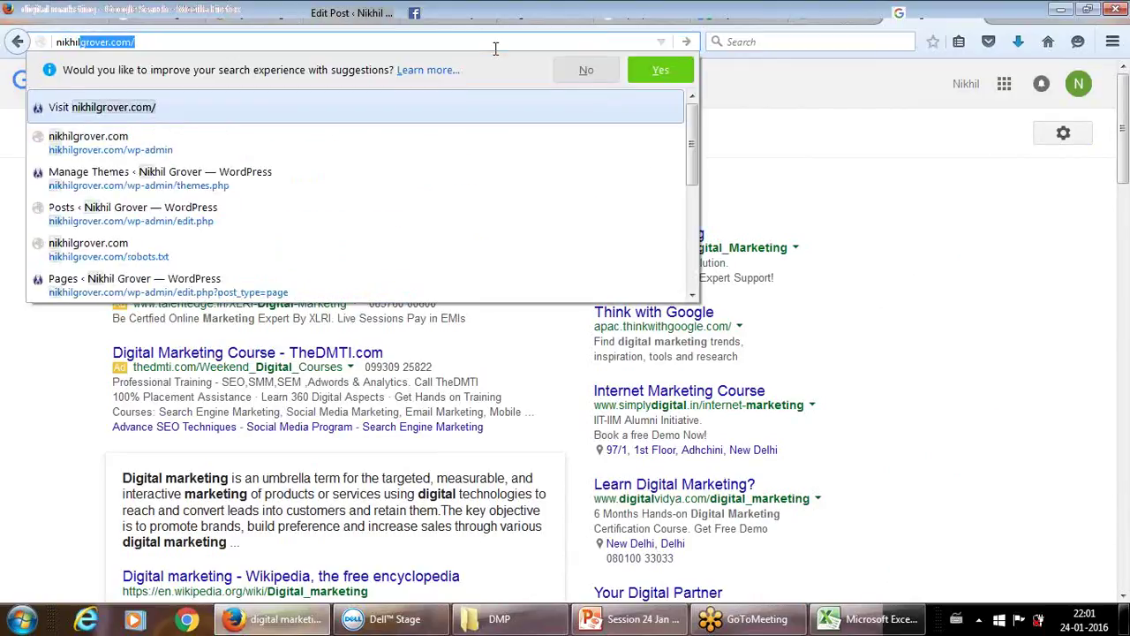
pyautogui.press('Return')
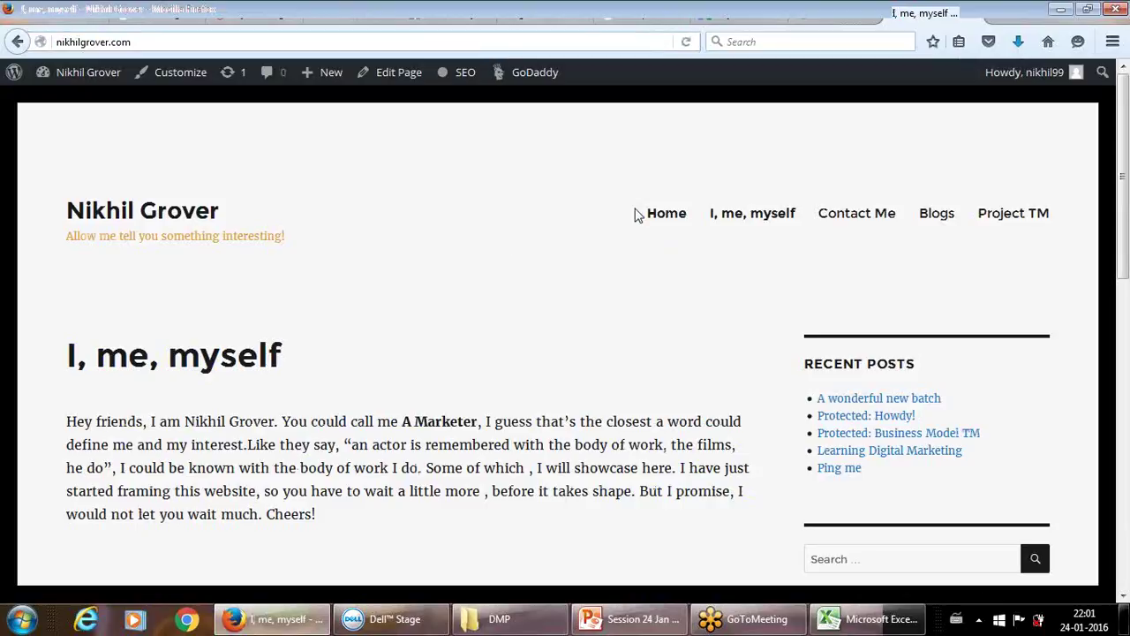
pyautogui.click(824, 452)
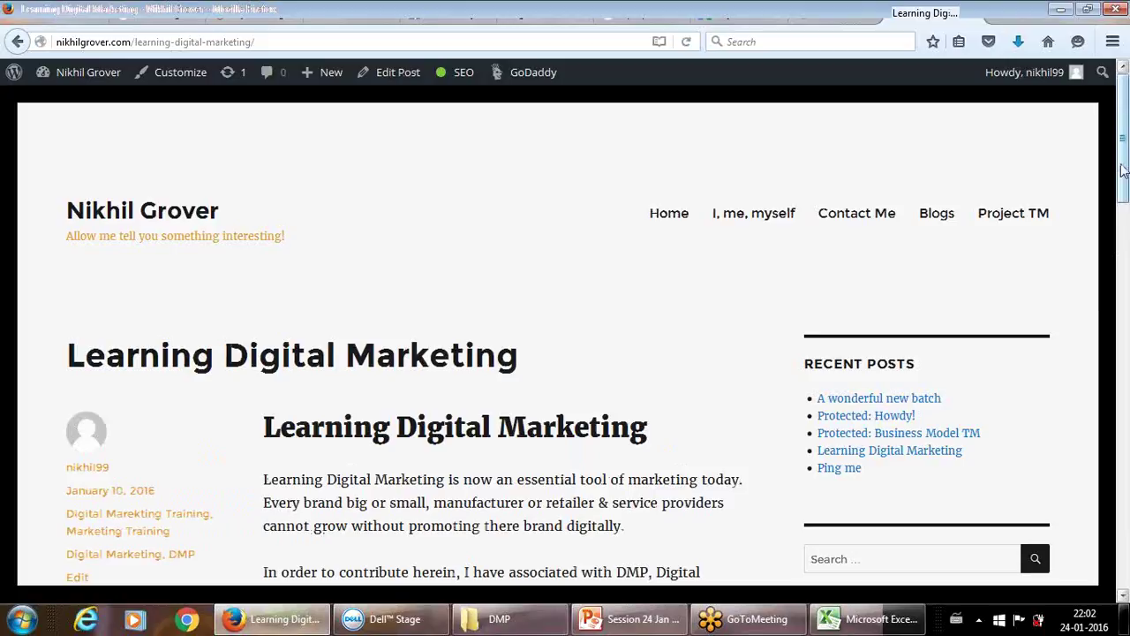
pyautogui.scroll(-5, 799, 387)
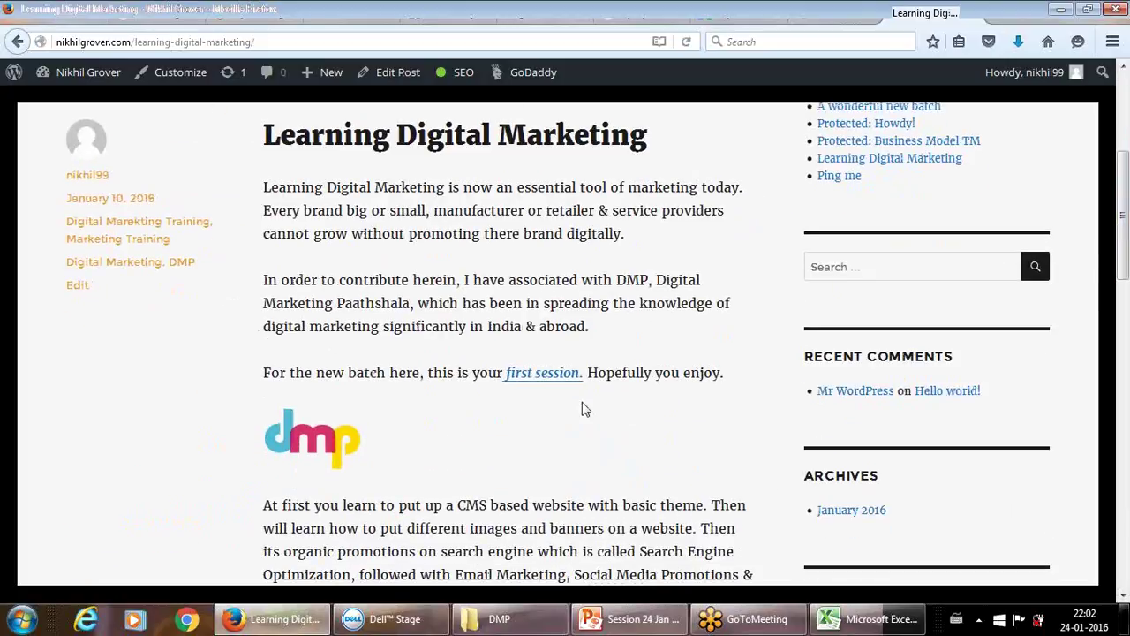
pyautogui.click(534, 379)
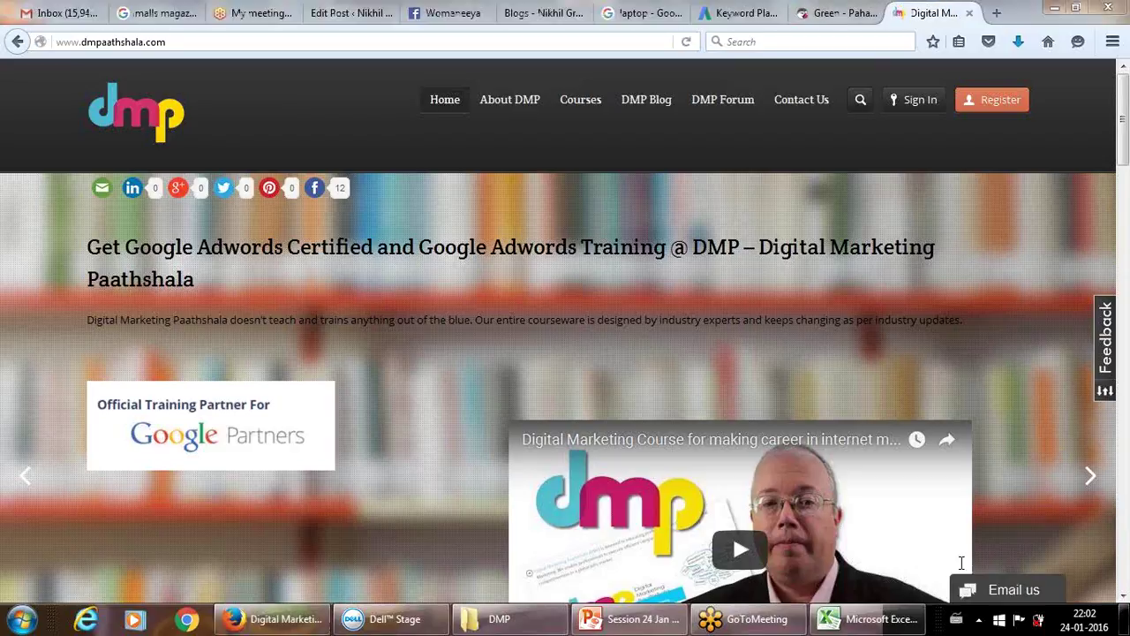
# Add "Learn" to the start of the post's Yoast SEO meta description and review the content analysis.
pyautogui.click(344, 14)
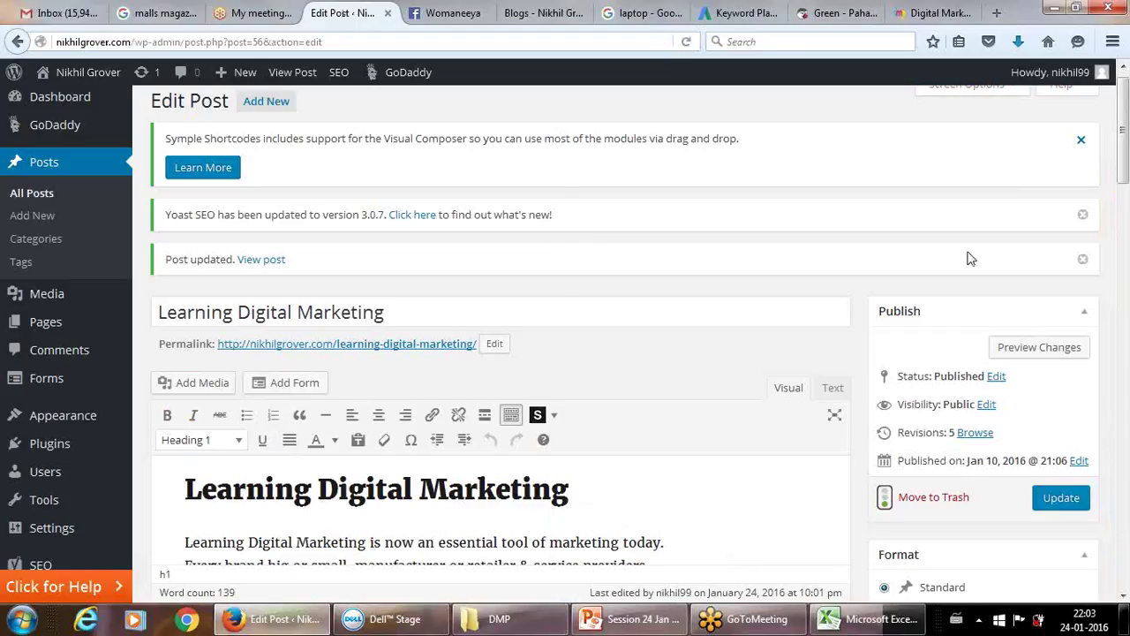
pyautogui.moveTo(1124, 131); pyautogui.dragTo(1126, 346)
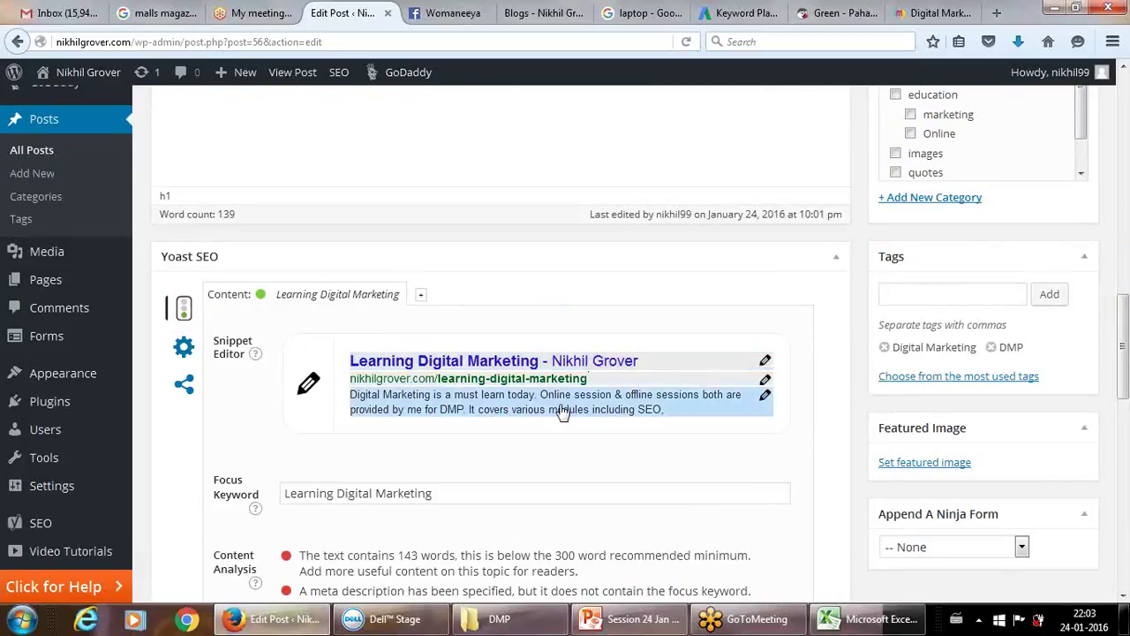
pyautogui.click(352, 394)
pyautogui.write('Learn')
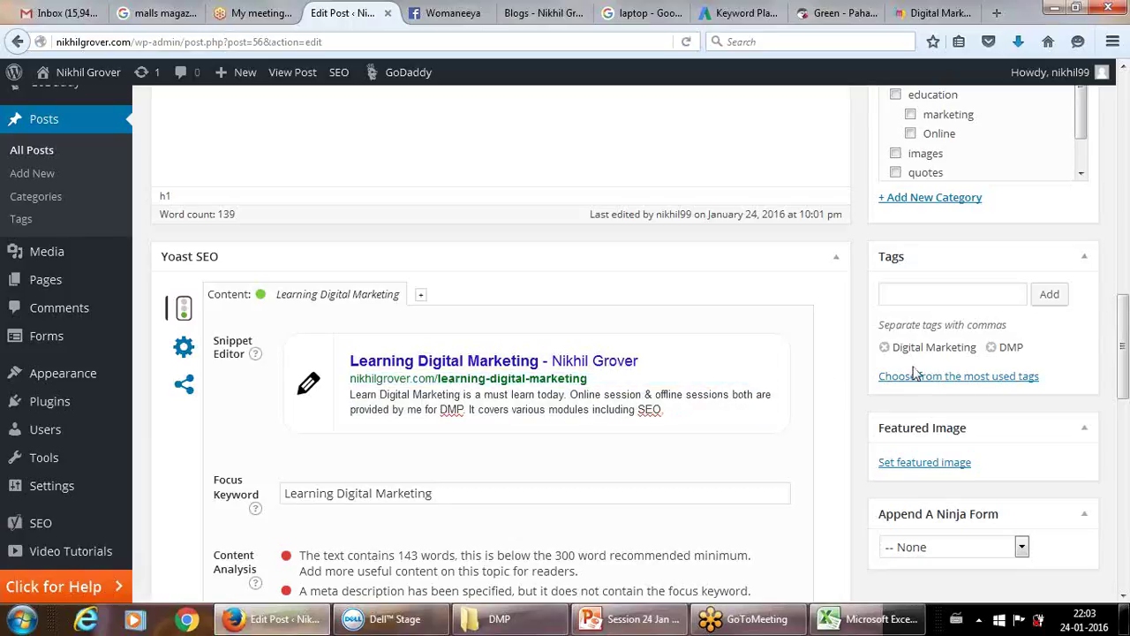
pyautogui.moveTo(1123, 308); pyautogui.dragTo(1123, 391)
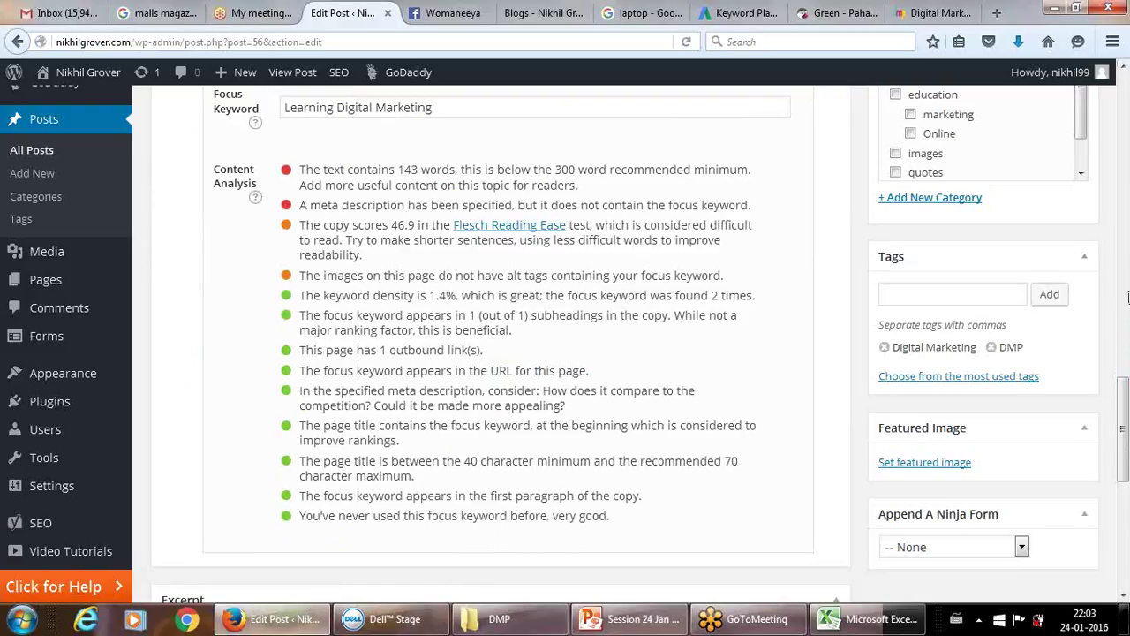
# Switch to the PowerPoint presentation and show the slide on anchor text and cross linking.
pyautogui.click(656, 625)
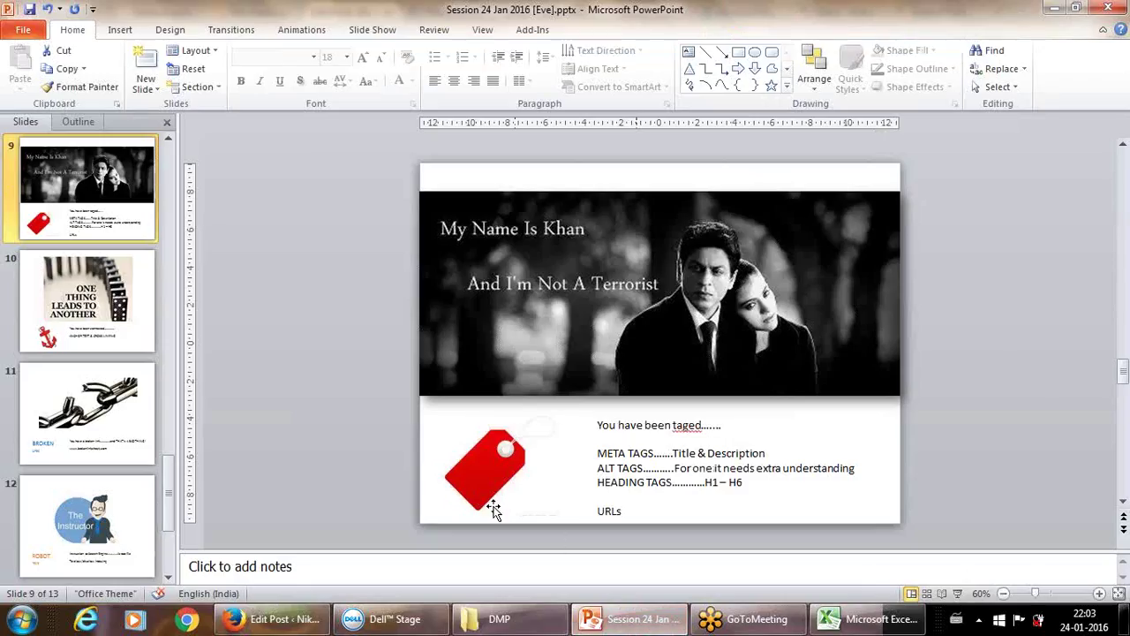
pyautogui.click(343, 468)
pyautogui.scroll(-1, 340, 460)
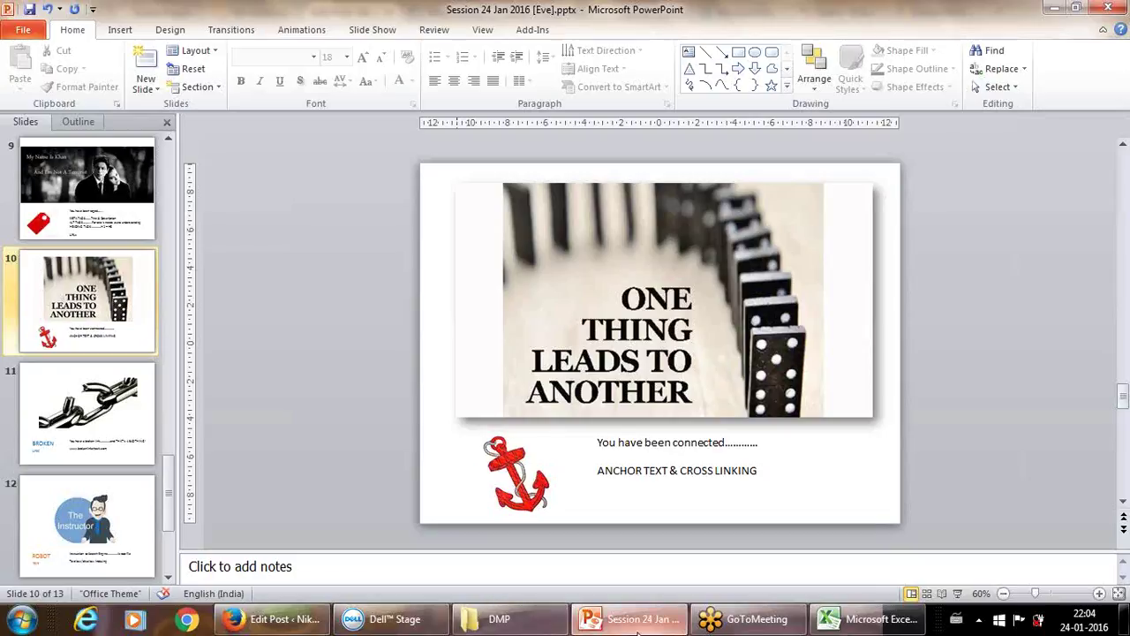
pyautogui.moveTo(632, 627)
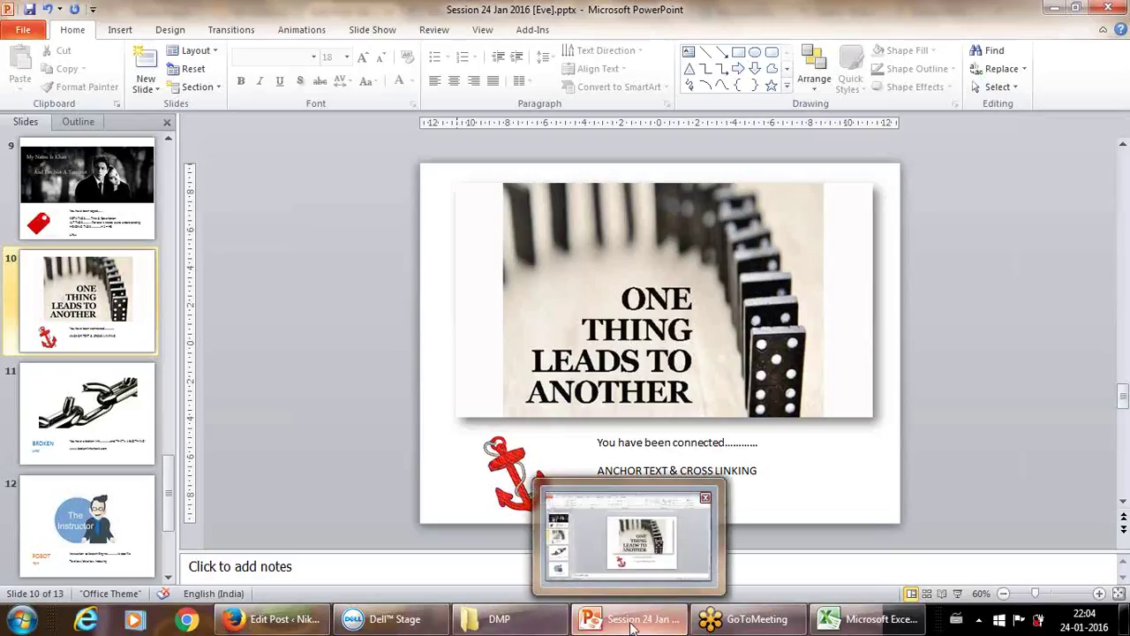
# Back in the WordPress post, try to link "Search Engine Optimization" in the body to a page on the blog's own domain.
pyautogui.click(256, 622)
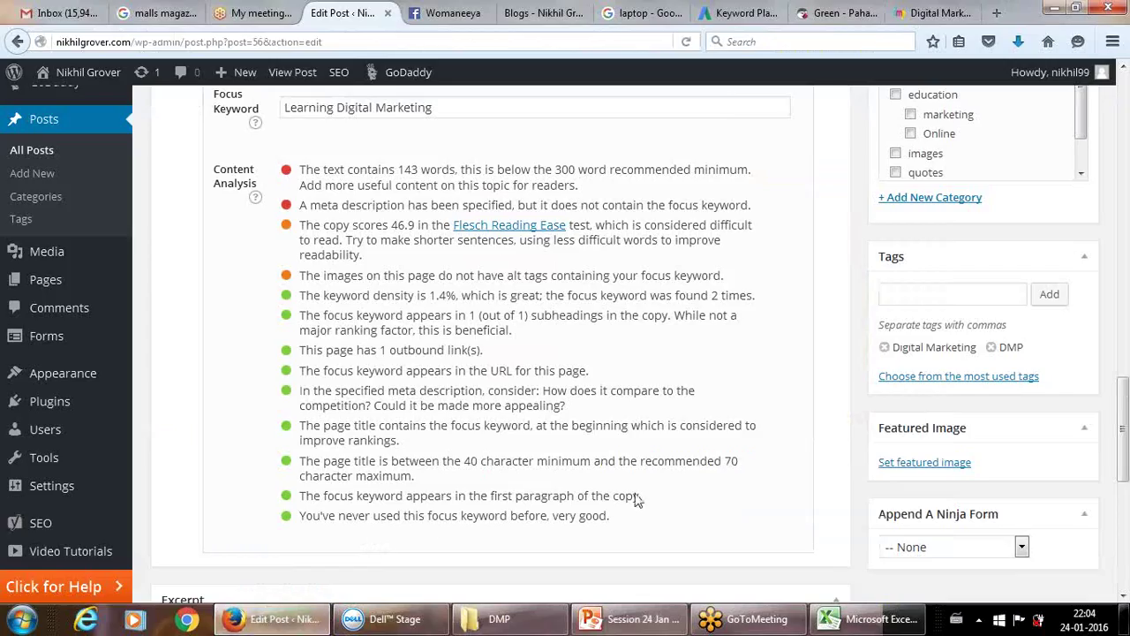
pyautogui.click(1124, 69)
pyautogui.click(1124, 69)
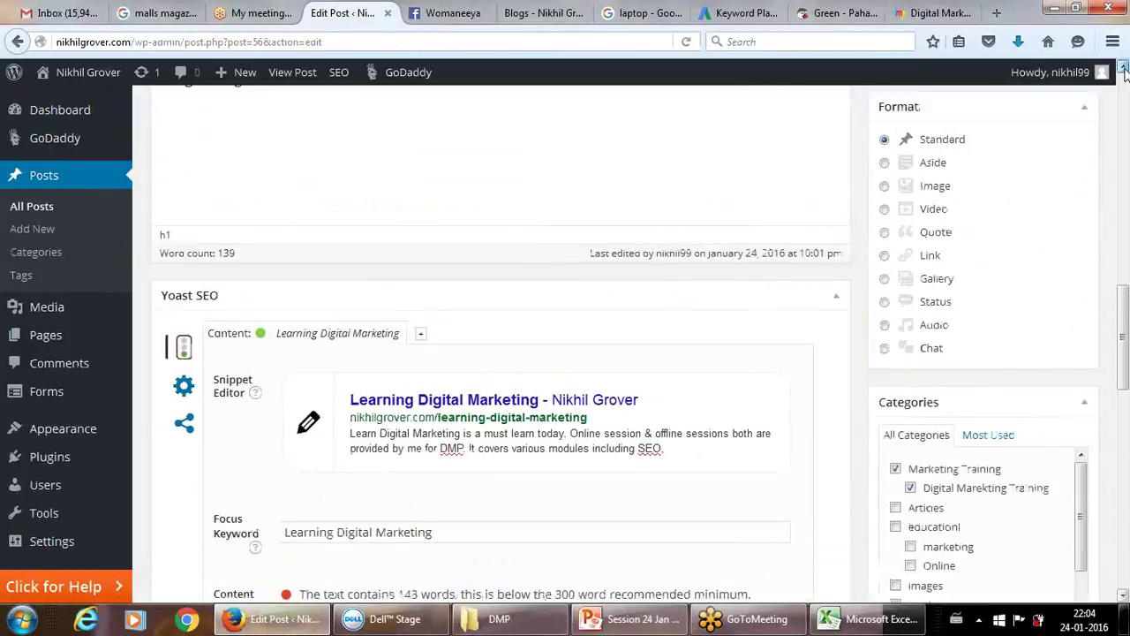
pyautogui.click(1125, 69)
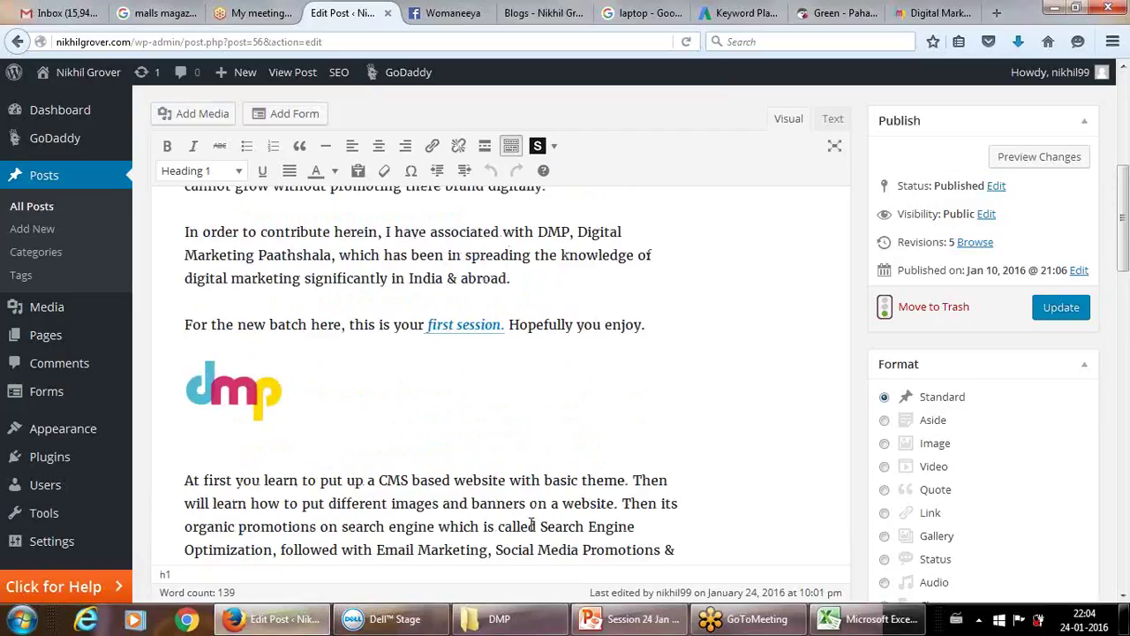
pyautogui.moveTo(539, 527); pyautogui.dragTo(274, 551)
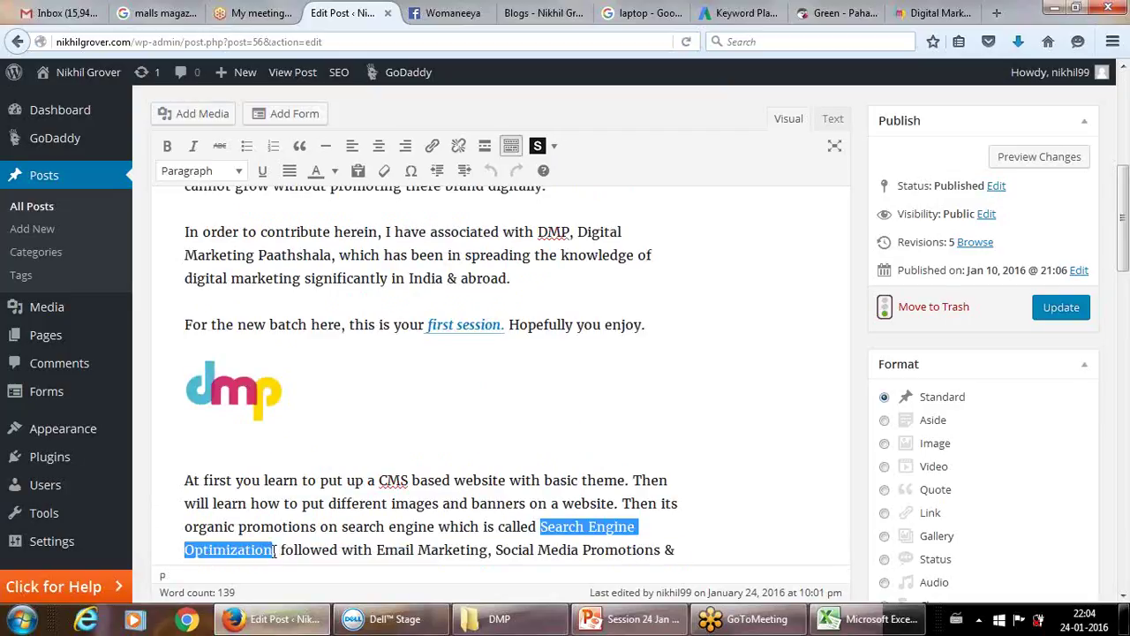
pyautogui.moveTo(274, 551); pyautogui.dragTo(272, 550)
pyautogui.click(432, 148)
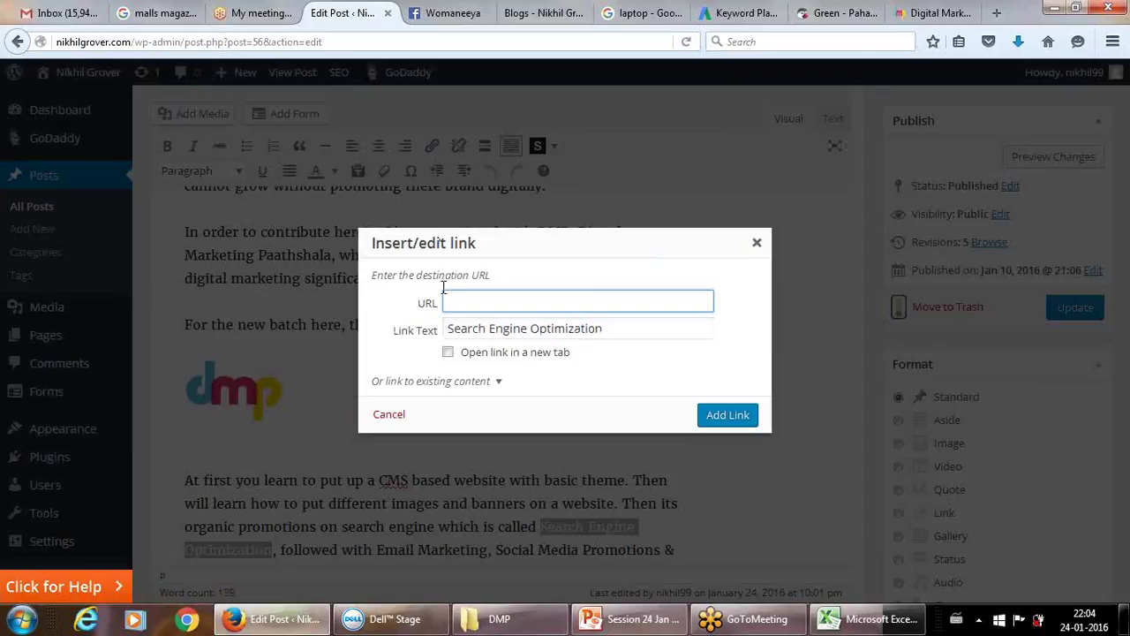
pyautogui.write('www.')
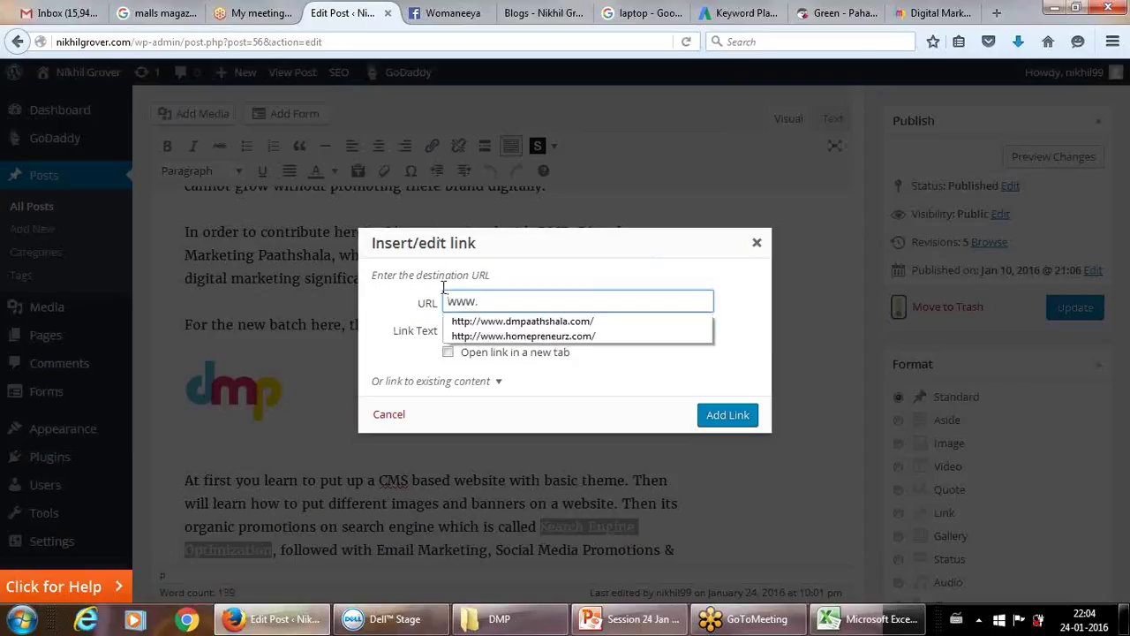
pyautogui.write('ni')
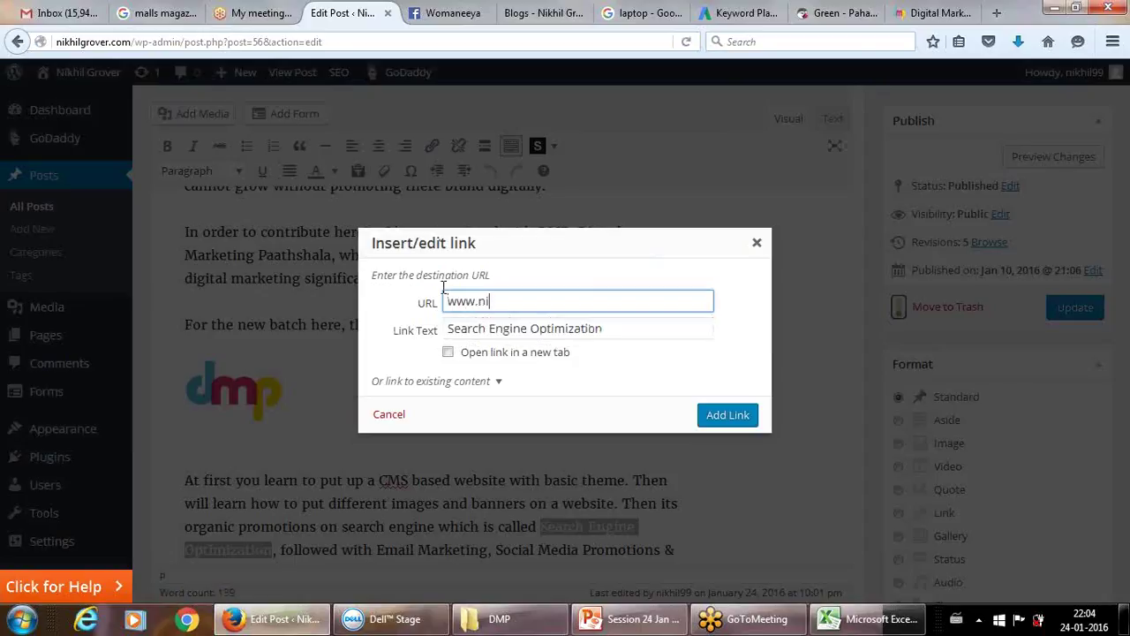
pyautogui.write('gh')
pyautogui.press('BackSpace')
pyautogui.press('BackSpace')
pyautogui.press('BackSpace')
pyautogui.press('BackSpace')
pyautogui.write('ikhilgrover.com/search')
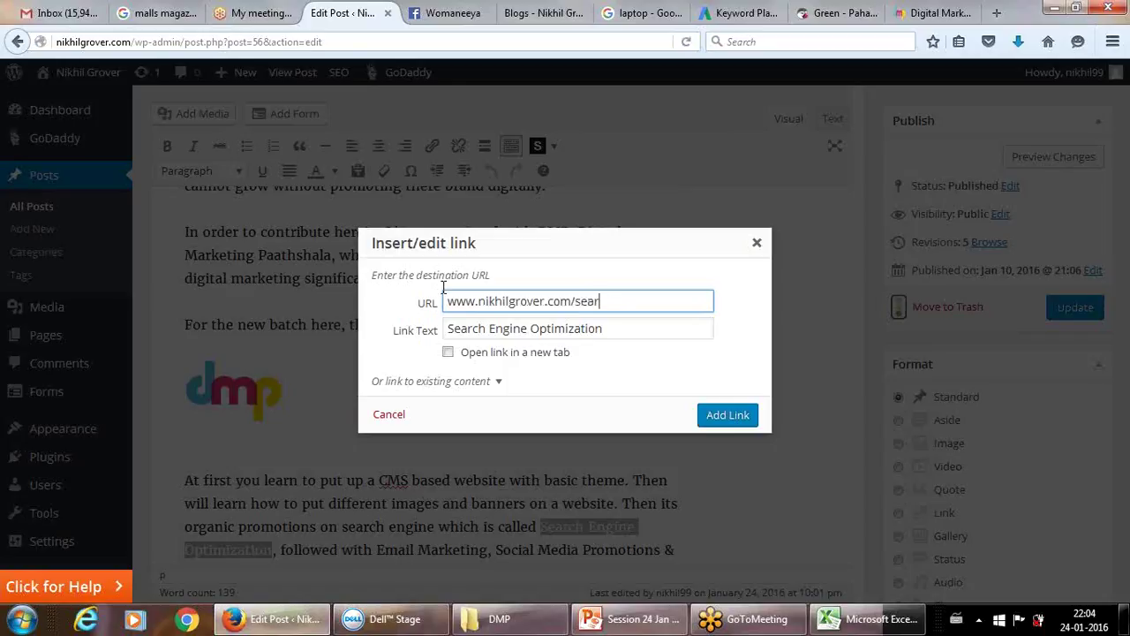
pyautogui.press('BackSpace')
pyautogui.press('BackSpace')
pyautogui.press('BackSpace')
pyautogui.press('BackSpace')
pyautogui.press('BackSpace')
pyautogui.press('BackSpace')
pyautogui.press('BackSpace')
pyautogui.press('BackSpace')
pyautogui.press('BackSpace')
pyautogui.press('BackSpace')
pyautogui.press('BackSpace')
pyautogui.press('BackSpace')
pyautogui.press('BackSpace')
pyautogui.press('BackSpace')
pyautogui.press('BackSpace')
pyautogui.press('BackSpace')
pyautogui.press('BackSpace')
pyautogui.press('BackSpace')
pyautogui.press('BackSpace')
pyautogui.press('BackSpace')
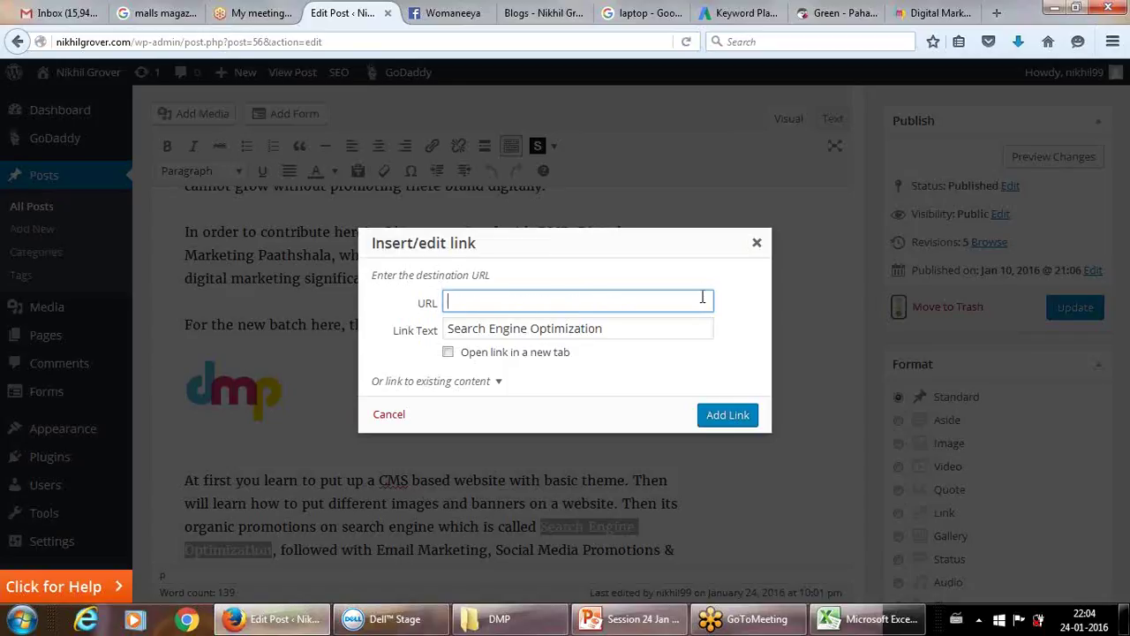
pyautogui.click(757, 243)
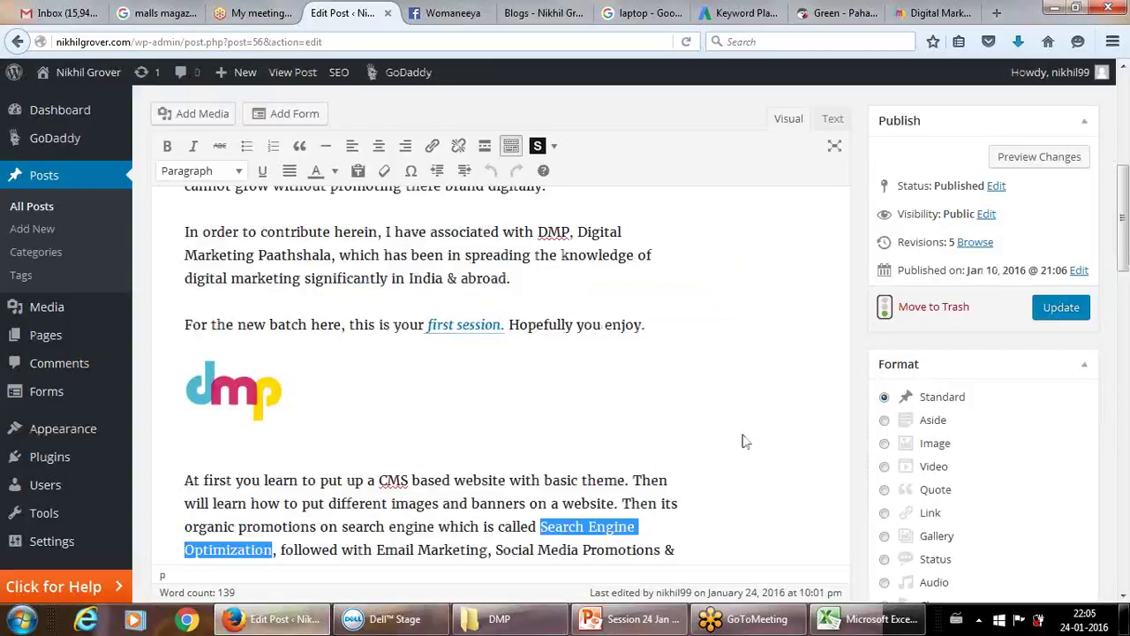
# Return to the anchor text and cross linking slide in the PowerPoint presentation.
pyautogui.moveTo(1125, 207); pyautogui.dragTo(1127, 273)
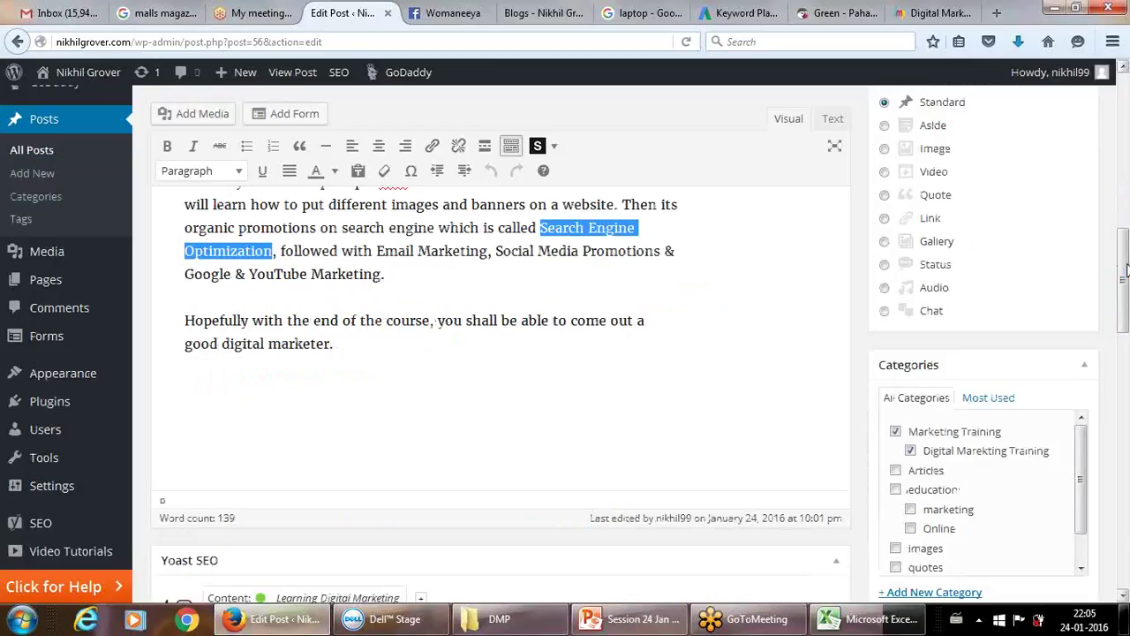
pyautogui.moveTo(1126, 273); pyautogui.dragTo(1127, 295)
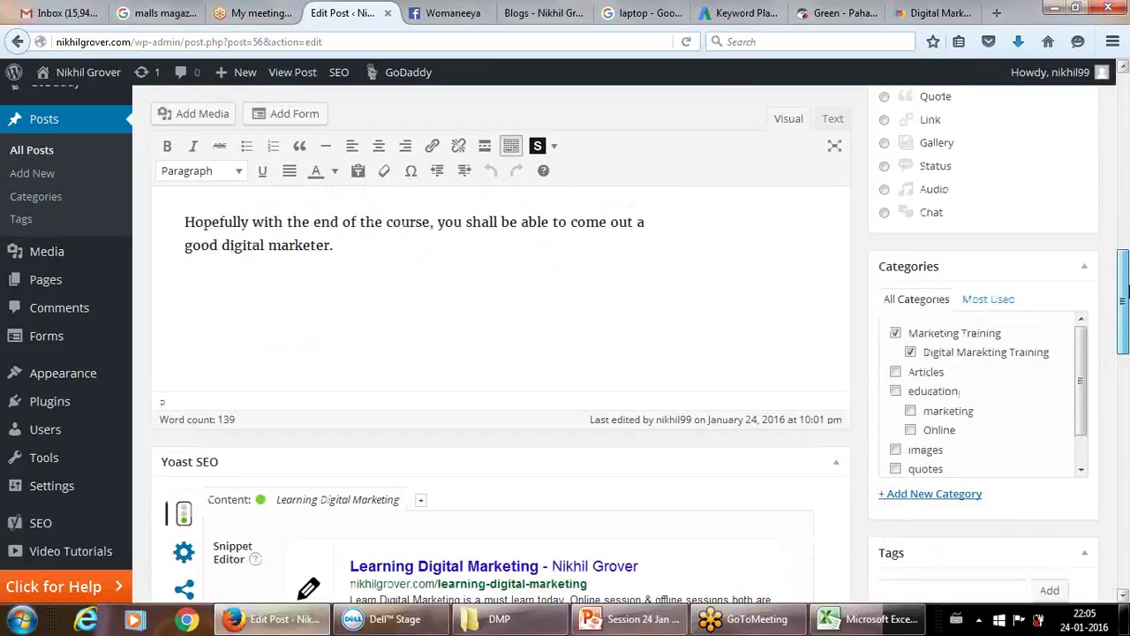
pyautogui.click(658, 623)
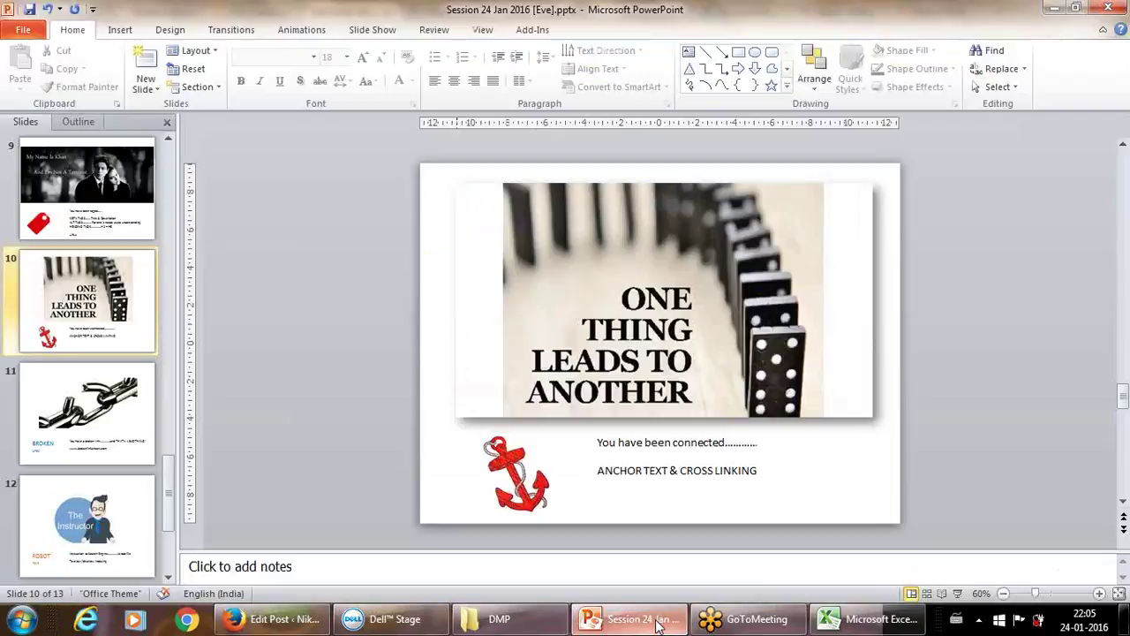
# Switch from PowerPoint to the browser's Pahadi Tea Green category page and examine the GreenTea Sampler's title and description as a cross-linking example.
pyautogui.click(658, 622)
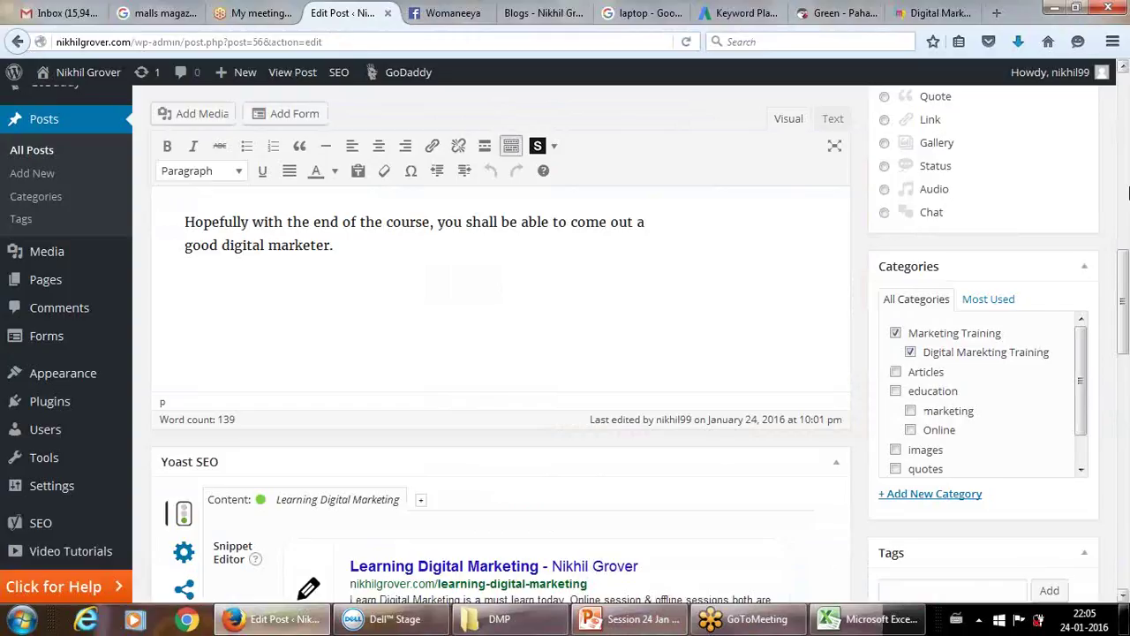
pyautogui.moveTo(1125, 264); pyautogui.dragTo(1125, 88)
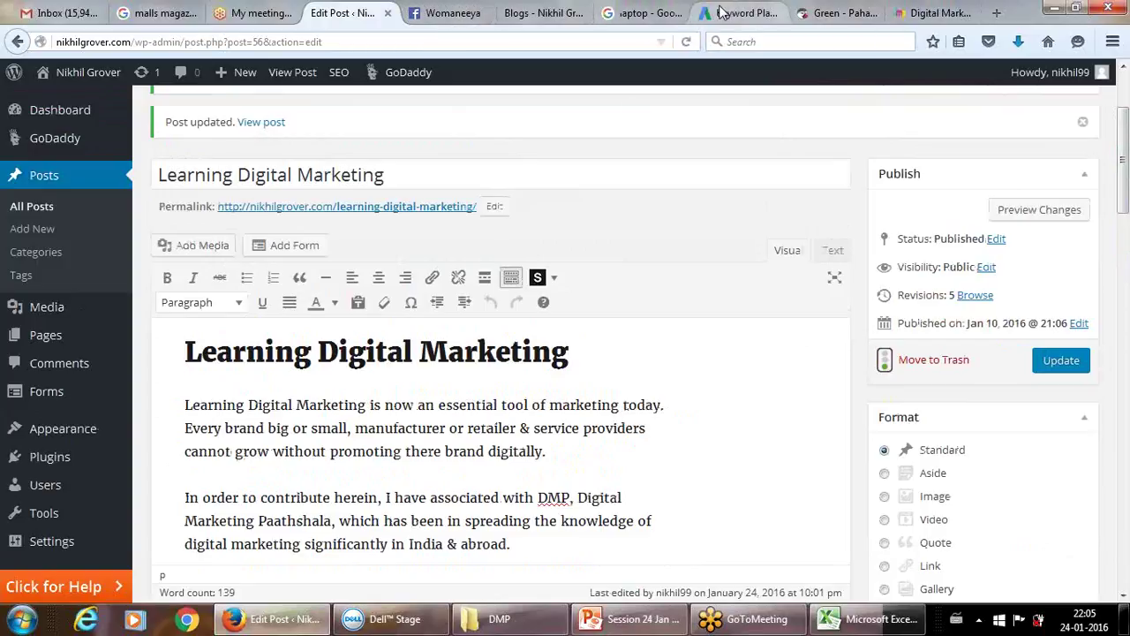
pyautogui.click(819, 7)
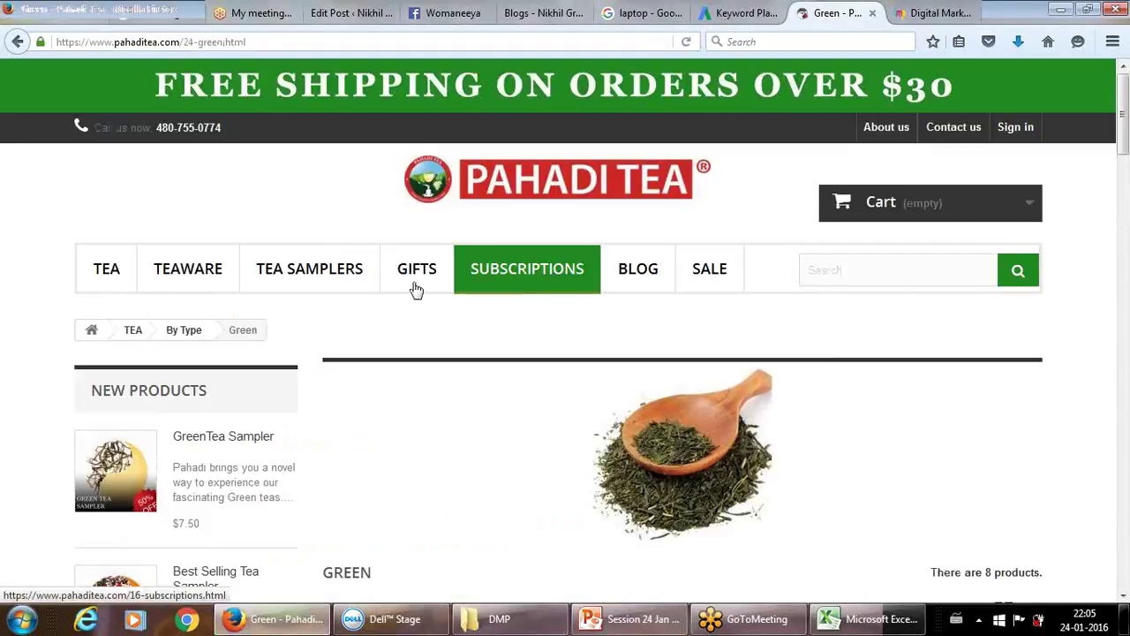
pyautogui.moveTo(406, 290)
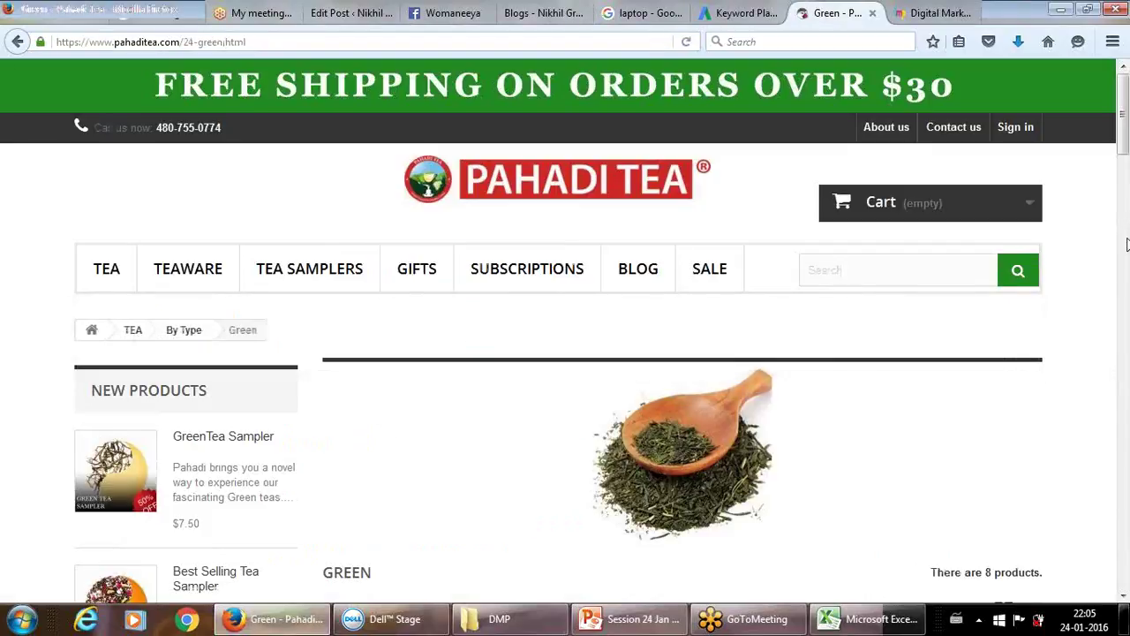
pyautogui.scroll(-3, 1127, 163)
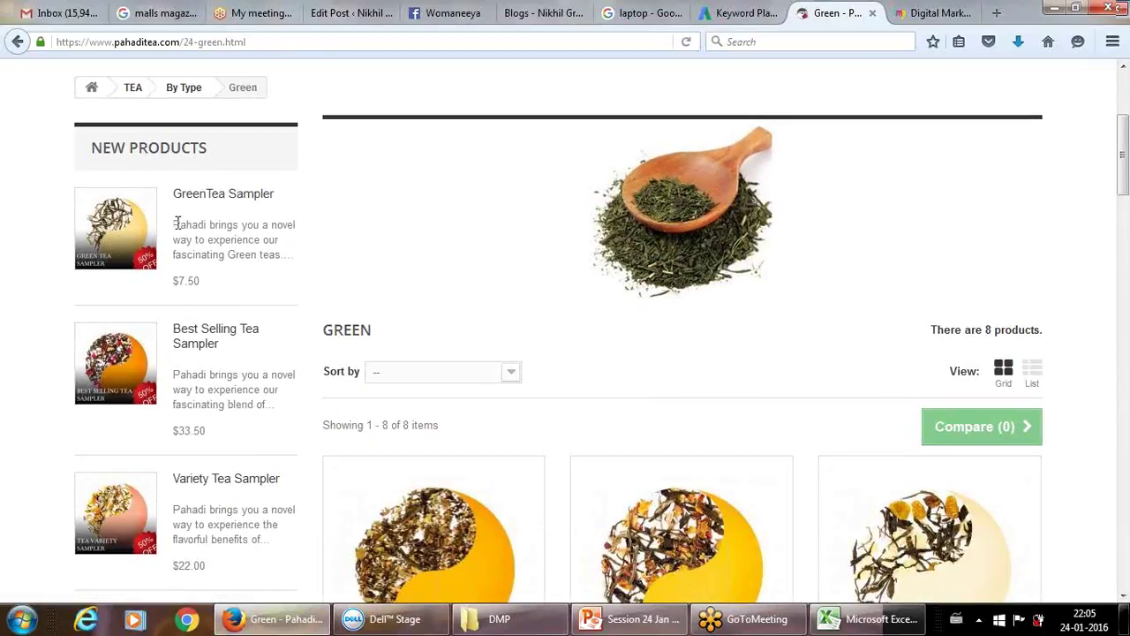
pyautogui.moveTo(175, 223); pyautogui.dragTo(269, 255)
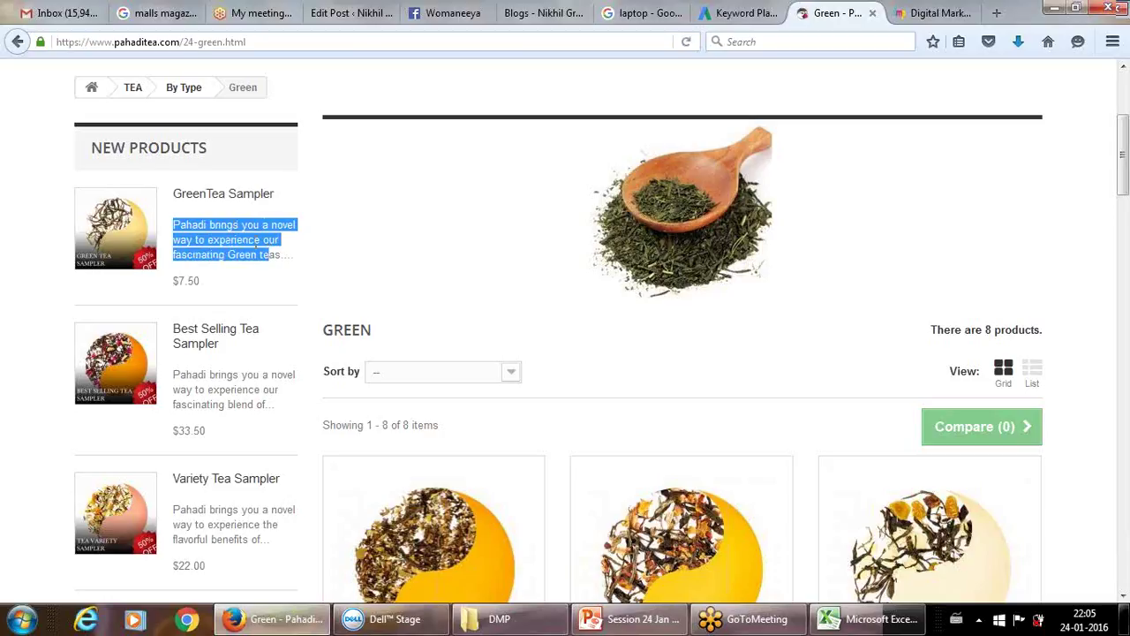
pyautogui.click(226, 226)
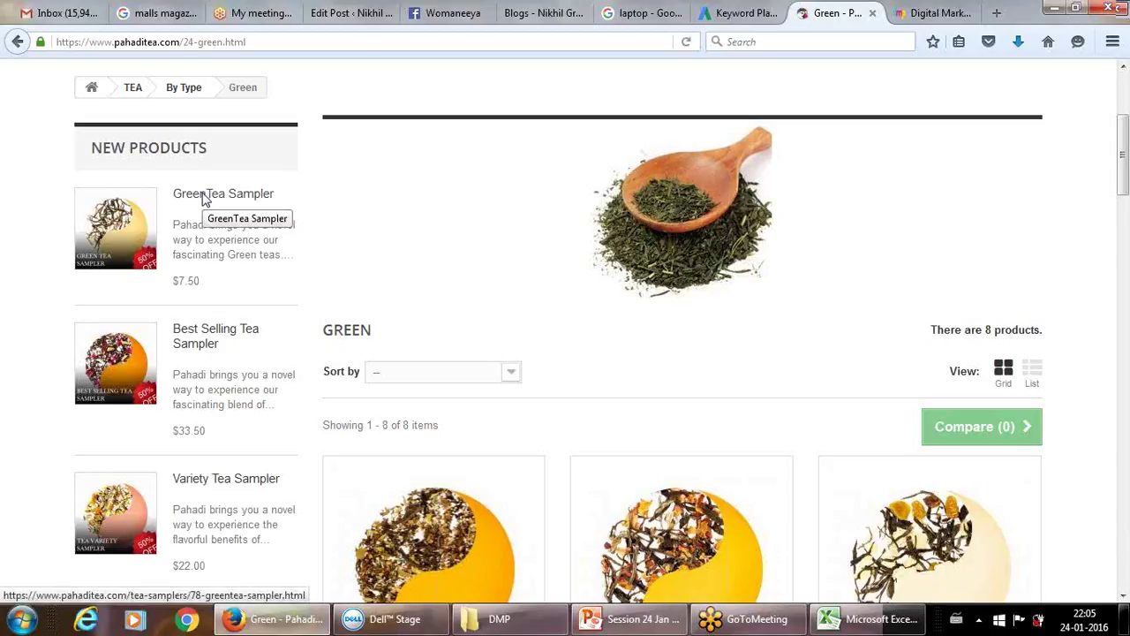
pyautogui.moveTo(1124, 150); pyautogui.dragTo(1123, 113)
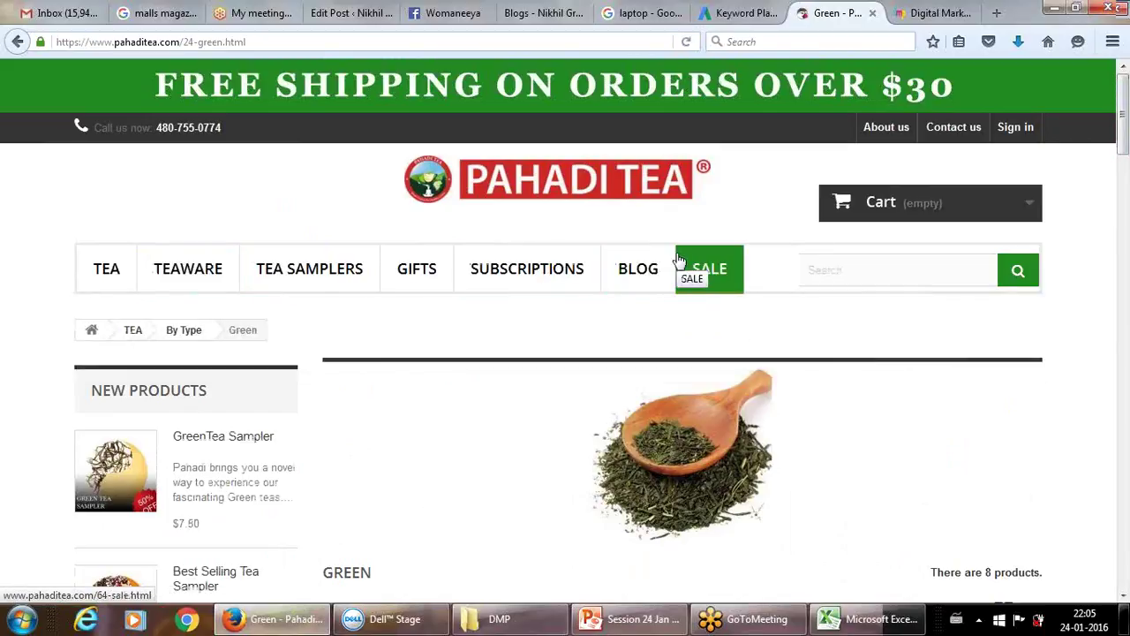
pyautogui.moveTo(1124, 119); pyautogui.dragTo(1124, 137)
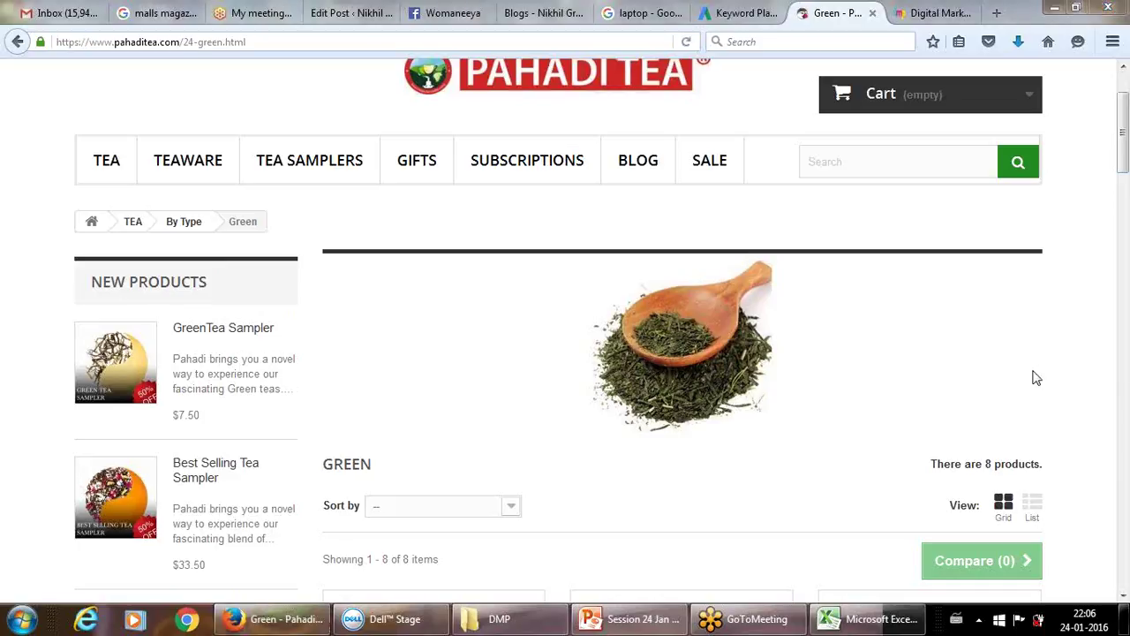